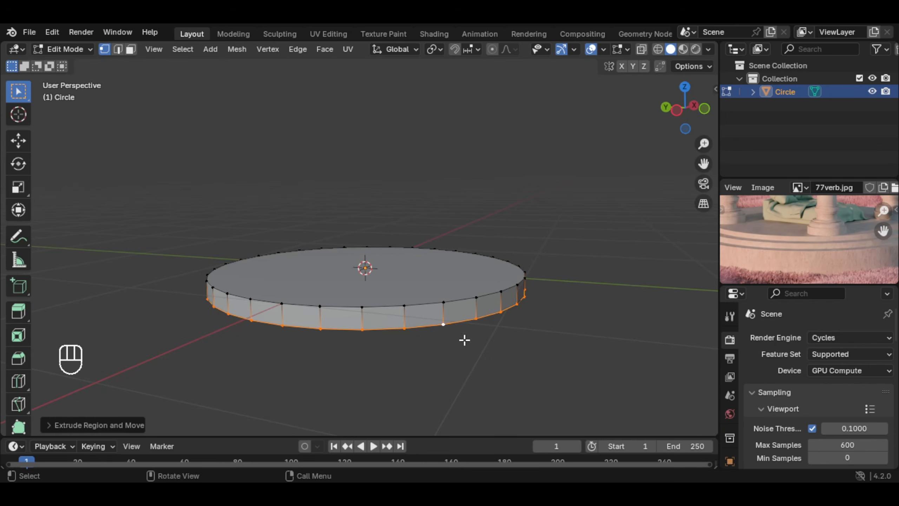
Step: Extrude the disc's bottom edge loop, scale it outward, and extrude it down about 0.14 m to form a wider second tier
{"action": "key", "text": "e"}
{"action": "right_click", "coordinate": [503, 321]}
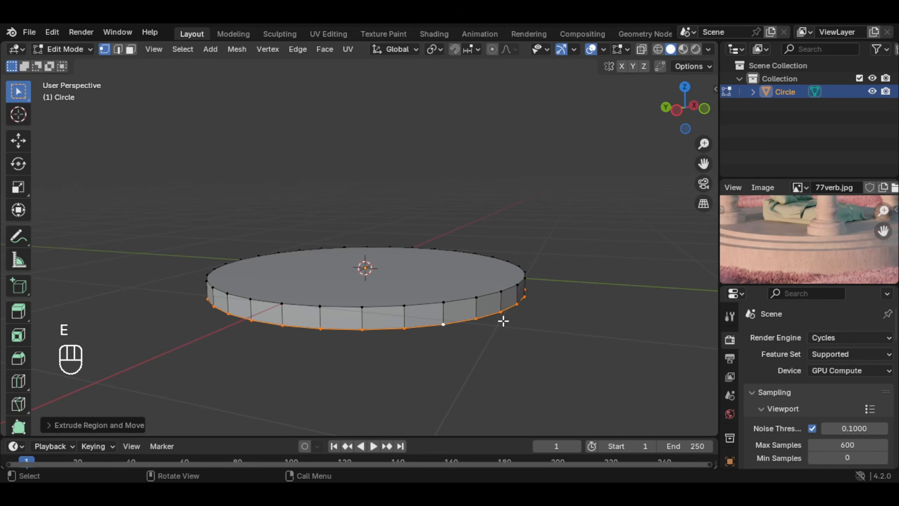
{"action": "key", "text": "s"}
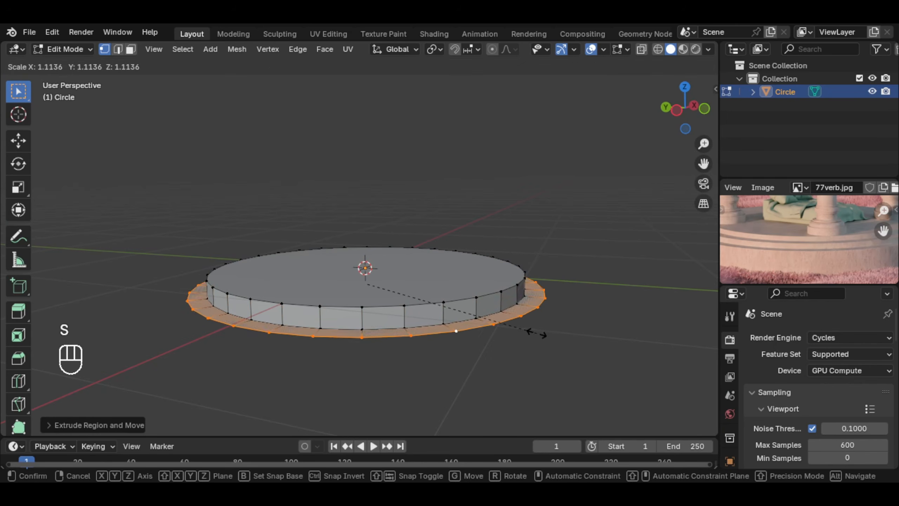
{"action": "left_click", "coordinate": [547, 333]}
{"action": "key", "text": "e"}
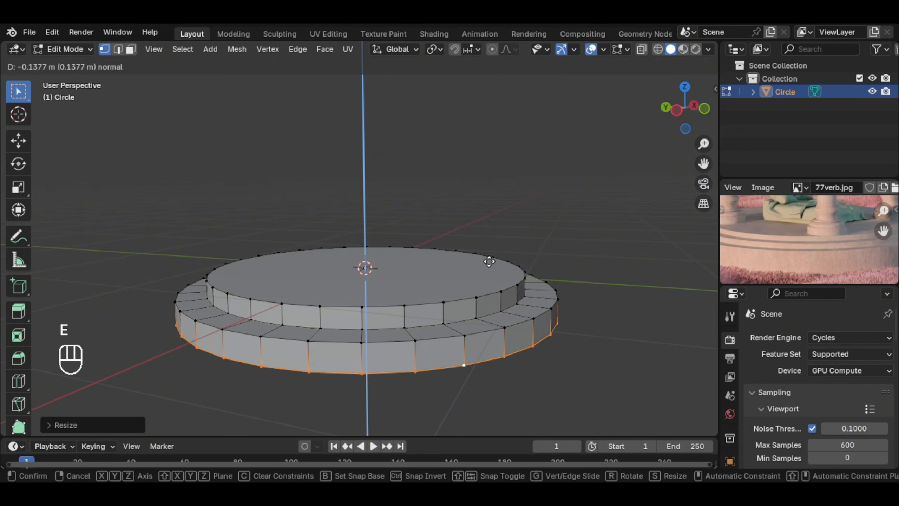
{"action": "left_click", "coordinate": [483, 256]}
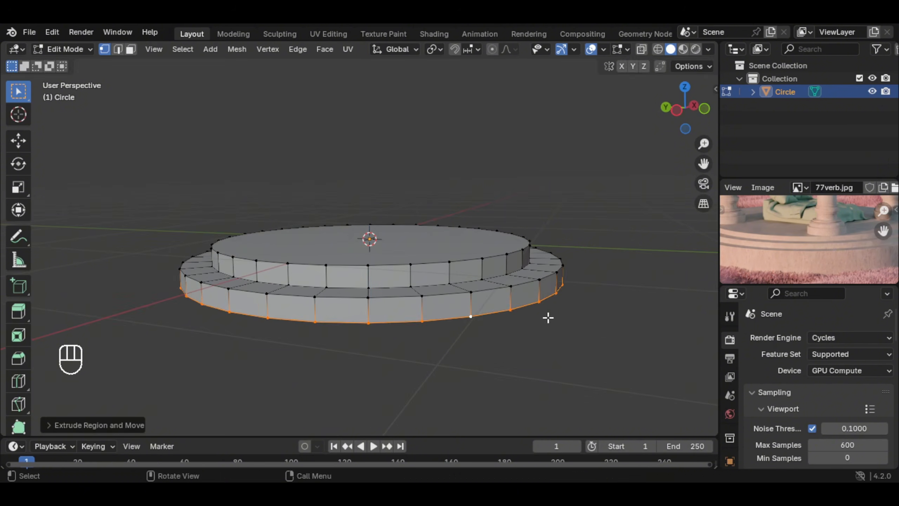
Step: Extrude the second tier's bottom edge loop outward and then down to form a wider third tier
{"action": "key", "text": "e"}
{"action": "right_click", "coordinate": [568, 317]}
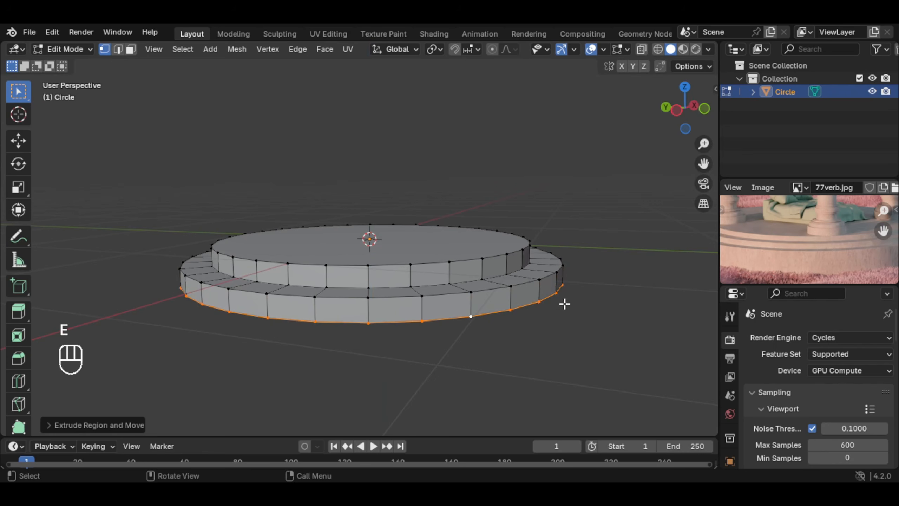
{"action": "key", "text": "s"}
{"action": "left_click", "coordinate": [588, 306]}
{"action": "key", "text": "e"}
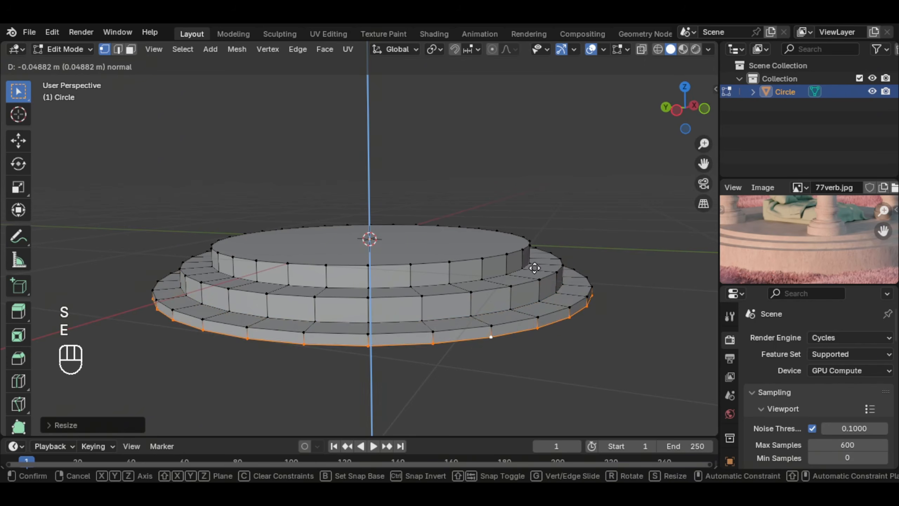
{"action": "left_click", "coordinate": [534, 275]}
Step: Extrude the third tier's bottom edge loop down about 0.43 m along Z as the tall base wall and return to Object Mode
{"action": "key", "text": "e"}
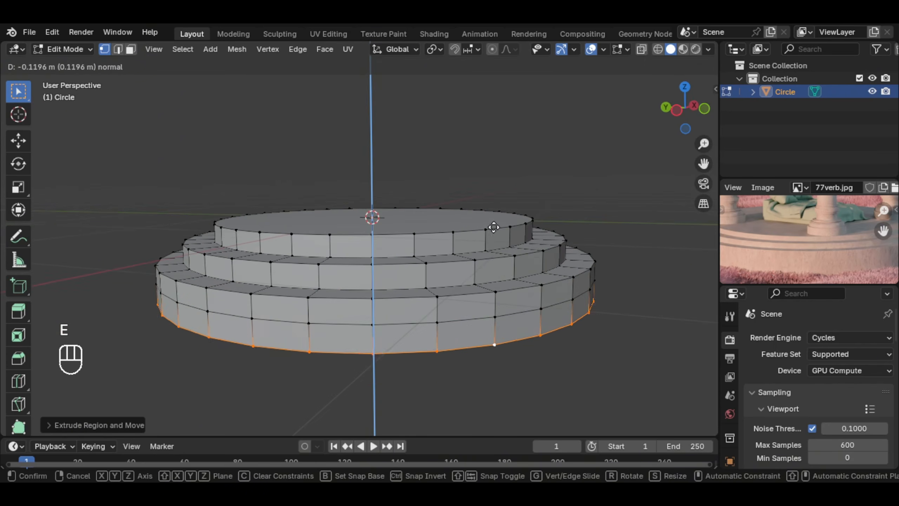
{"action": "right_click", "coordinate": [499, 224]}
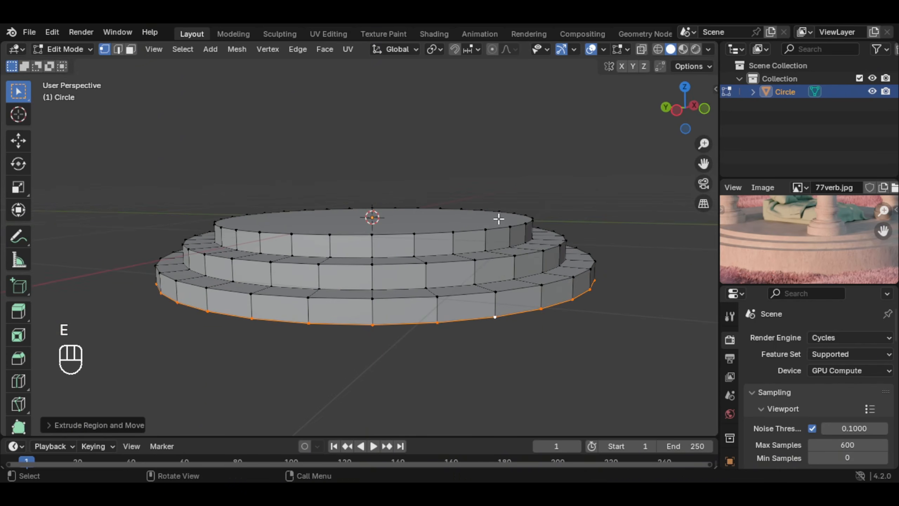
{"action": "key", "text": "g"}
{"action": "key", "text": "z"}
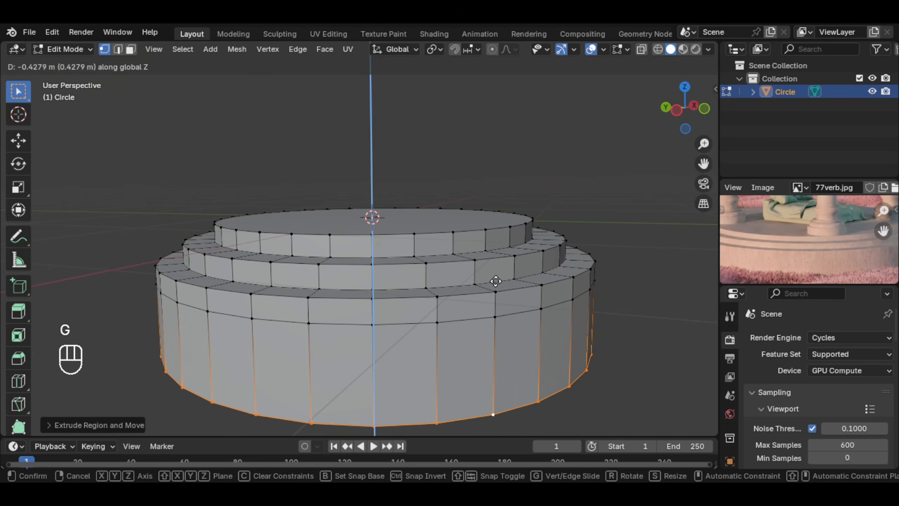
{"action": "left_click", "coordinate": [496, 281]}
{"action": "middle_click_drag", "start_coordinate": [495, 281], "coordinate": [555, 263]}
{"action": "key", "text": "Tab"}
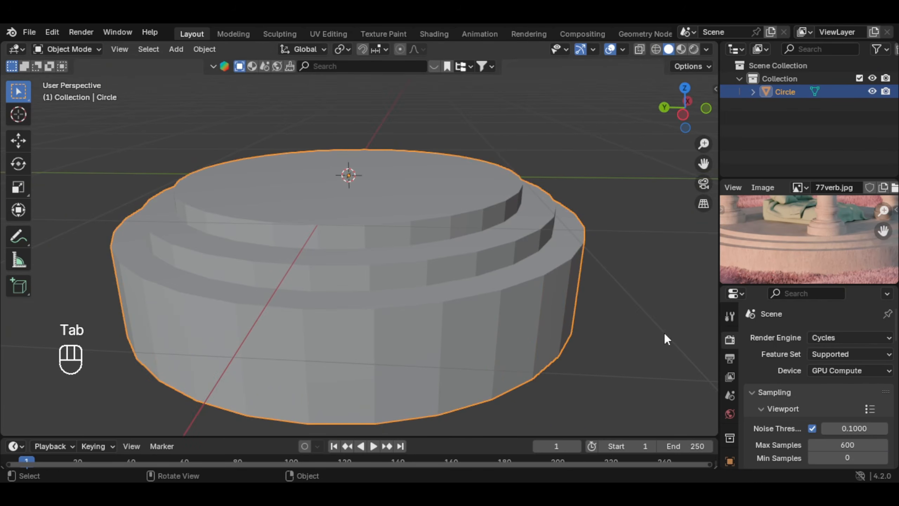
Step: Add a Bevel modifier to the stepped circular base
{"action": "left_click_drag", "start_coordinate": [774, 285], "coordinate": [772, 269]}
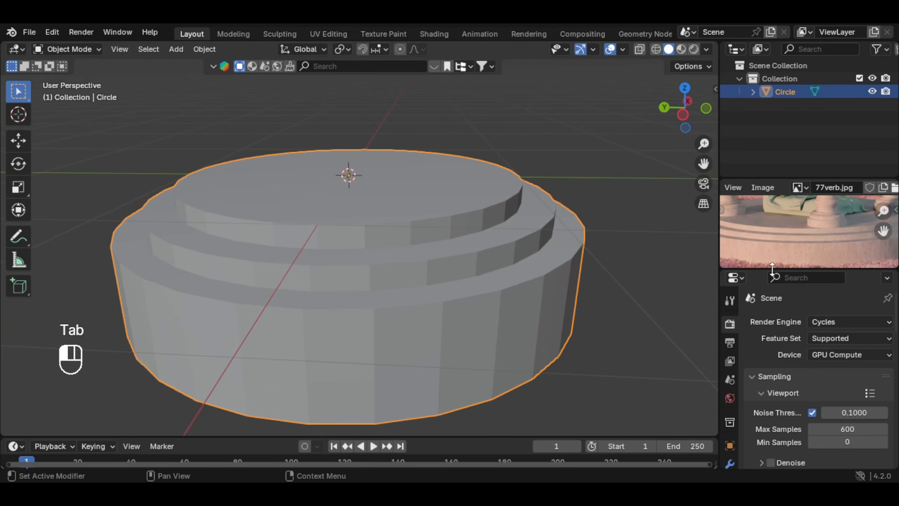
{"action": "left_click", "coordinate": [730, 464]}
{"action": "left_click", "coordinate": [783, 323]}
{"action": "type", "text": "bev"}
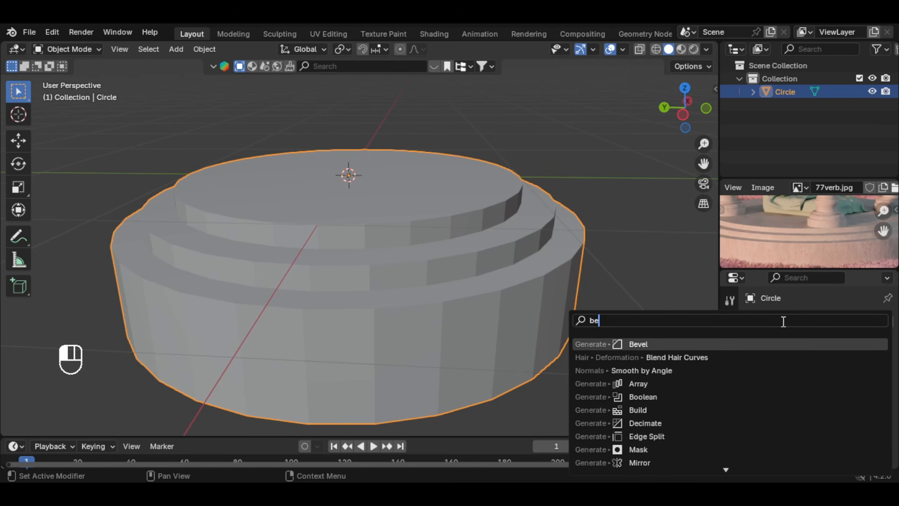
{"action": "key", "text": "Return"}
Step: Set the bevel amount to 0.01 m with 2 segments
{"action": "middle_click_drag", "start_coordinate": [517, 223], "coordinate": [475, 202]}
{"action": "scroll", "coordinate": [475, 202], "scroll_direction": "up", "scroll_amount": 2}
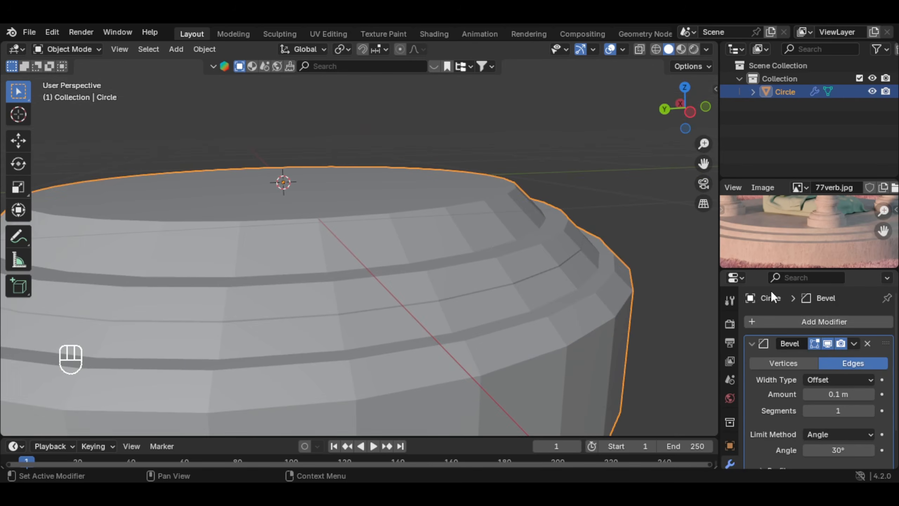
{"action": "left_click_drag", "start_coordinate": [830, 394], "coordinate": [802, 393]}
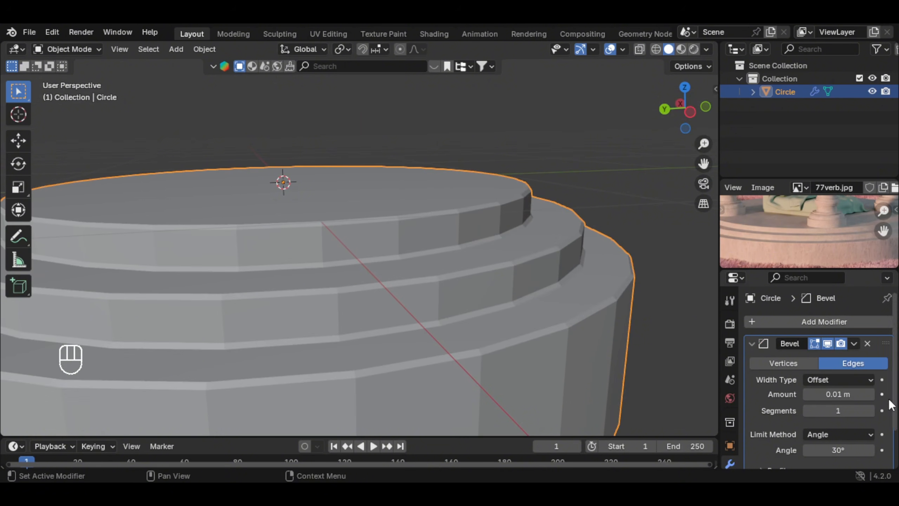
{"action": "left_click", "coordinate": [873, 411]}
{"action": "scroll", "coordinate": [498, 242], "scroll_direction": "up", "scroll_amount": 3}
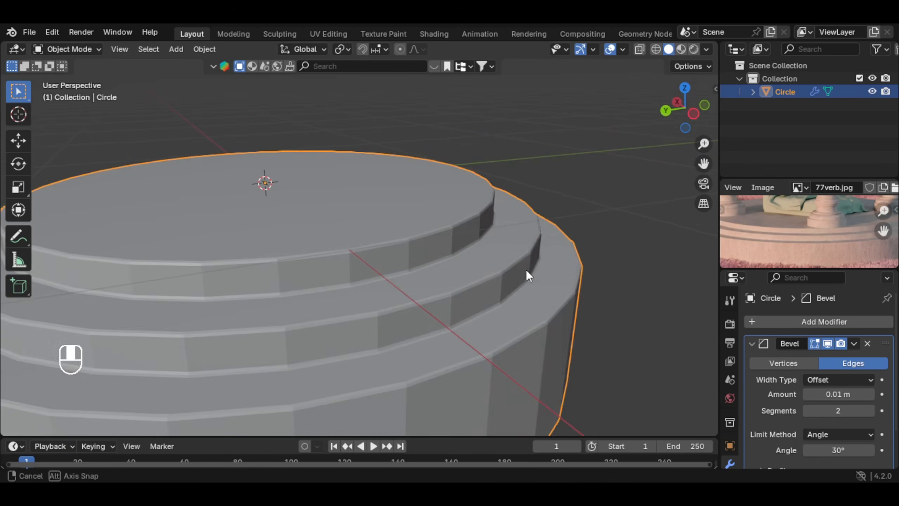
{"action": "scroll", "coordinate": [567, 294], "scroll_direction": "down", "scroll_amount": 3}
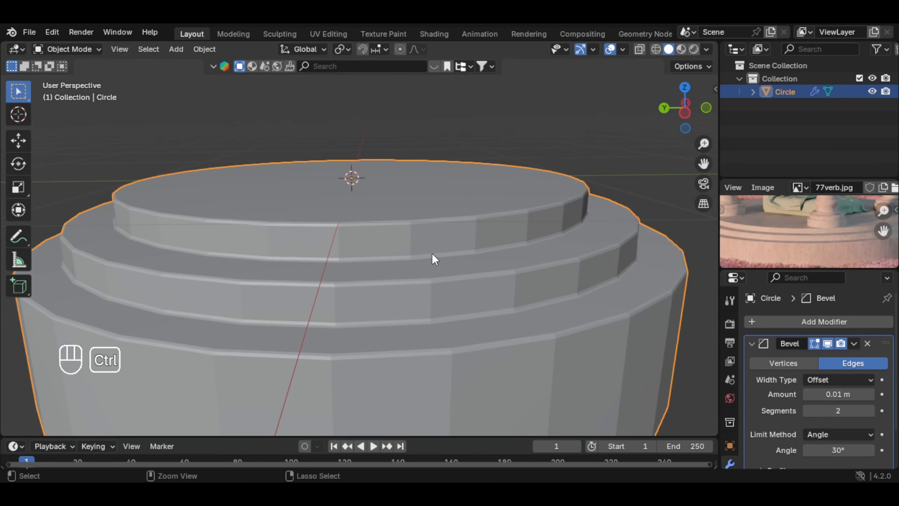
Step: Add a level 2 Subdivision Surface modifier to the base and apply Shade Auto Smooth
{"action": "key", "text": "ctrl+2"}
{"action": "left_click", "coordinate": [813, 315]}
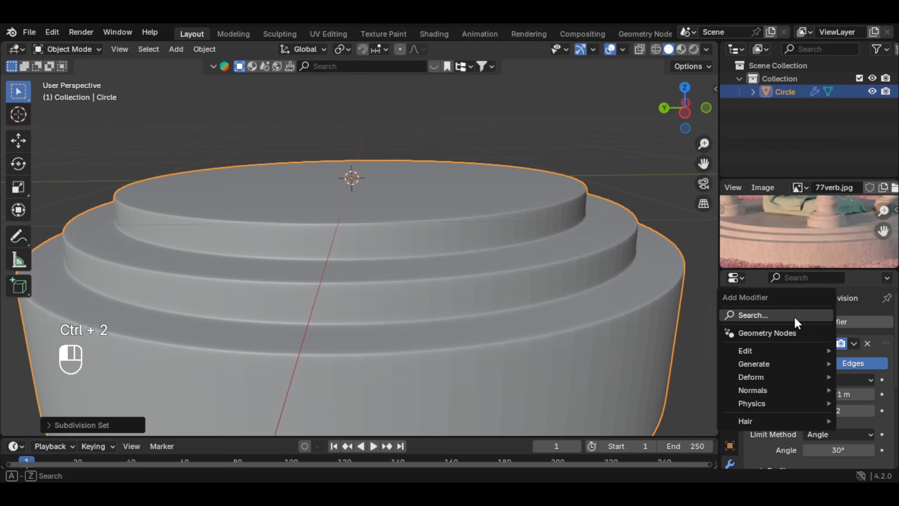
{"action": "left_click", "coordinate": [792, 314]}
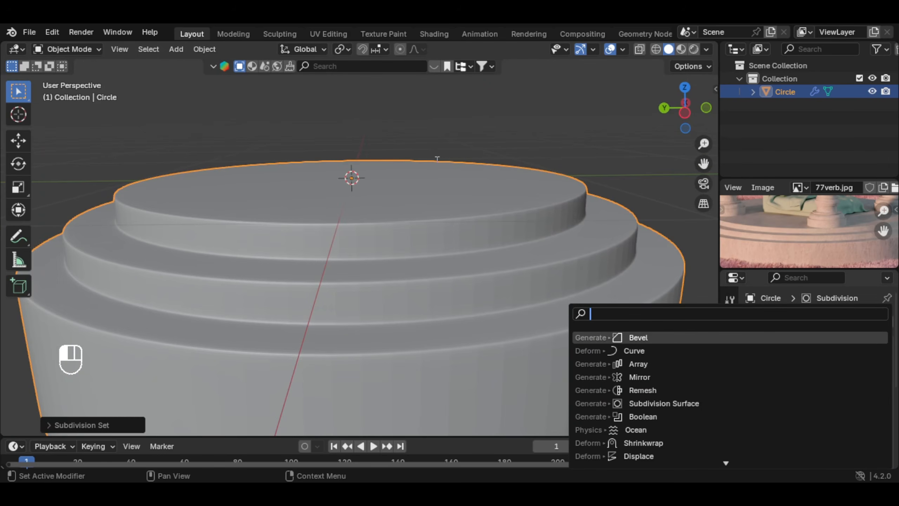
{"action": "key", "text": "Return"}
{"action": "scroll", "coordinate": [433, 202], "scroll_direction": "down", "scroll_amount": 3}
{"action": "right_click", "coordinate": [433, 204]}
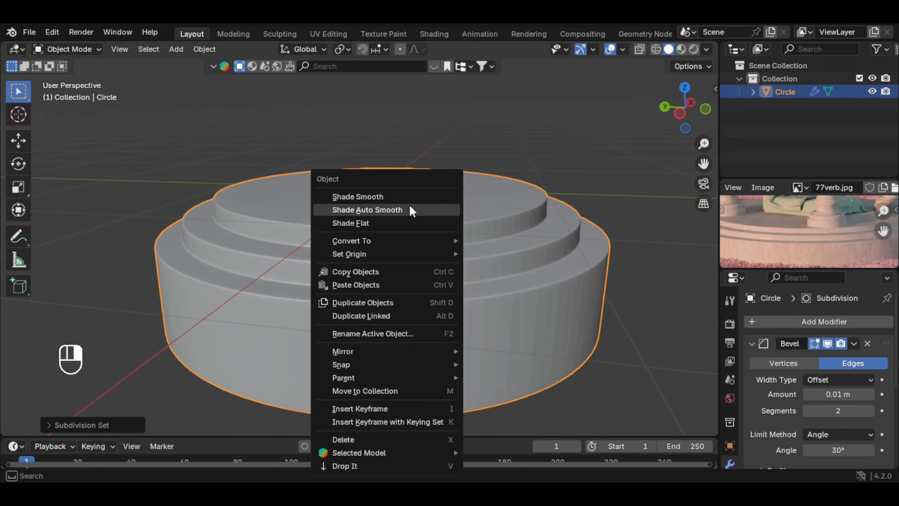
{"action": "left_click", "coordinate": [411, 210]}
{"action": "middle_click_drag", "start_coordinate": [465, 215], "coordinate": [474, 278]}
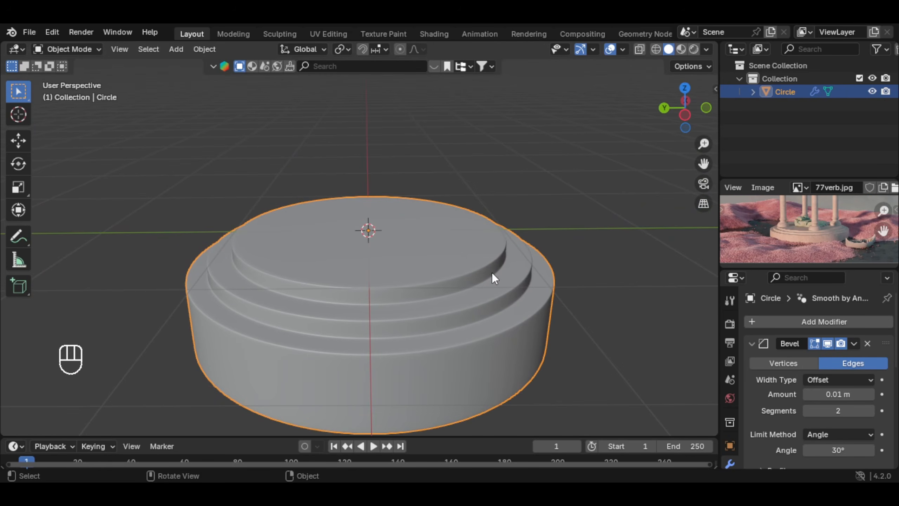
Step: Select the entire mesh of the stepped base in Edit Mode
{"action": "key", "text": "Tab"}
{"action": "scroll", "coordinate": [509, 265], "scroll_direction": "down", "scroll_amount": 2}
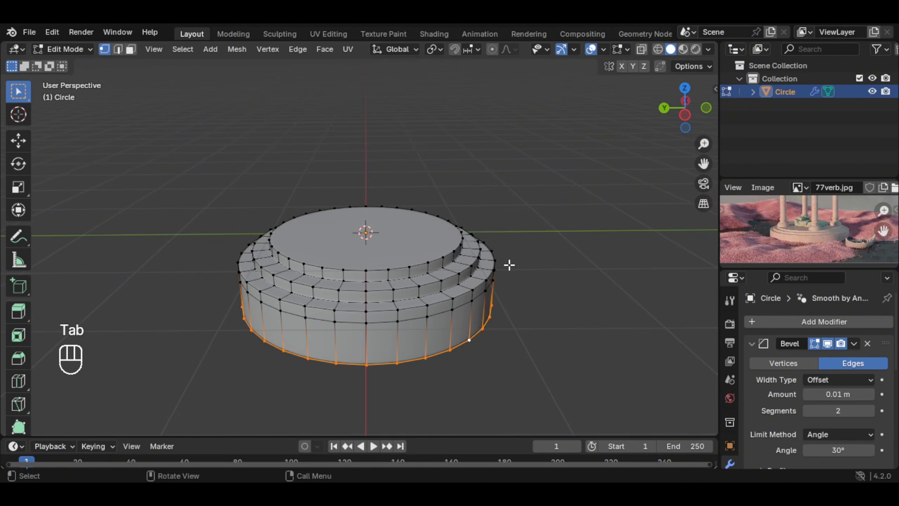
{"action": "key", "text": "a"}
{"action": "key", "text": "s"}
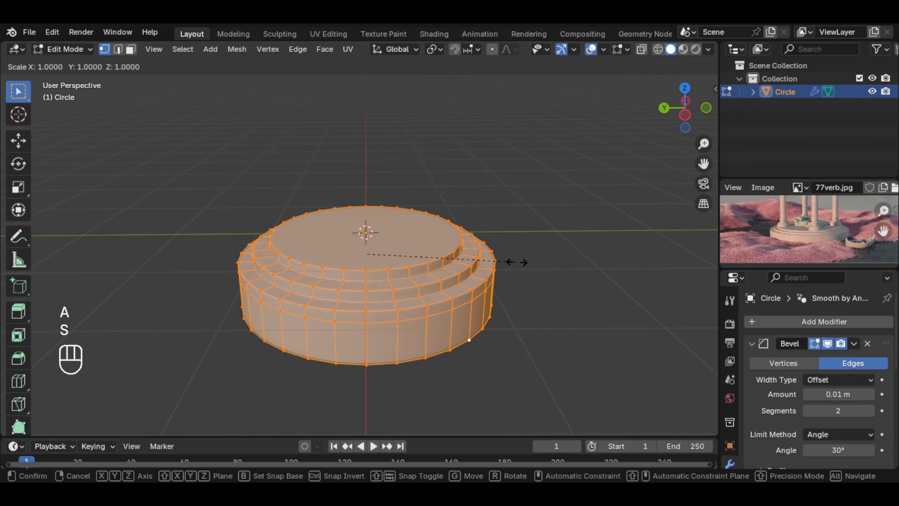
{"action": "key", "text": "shift+z"}
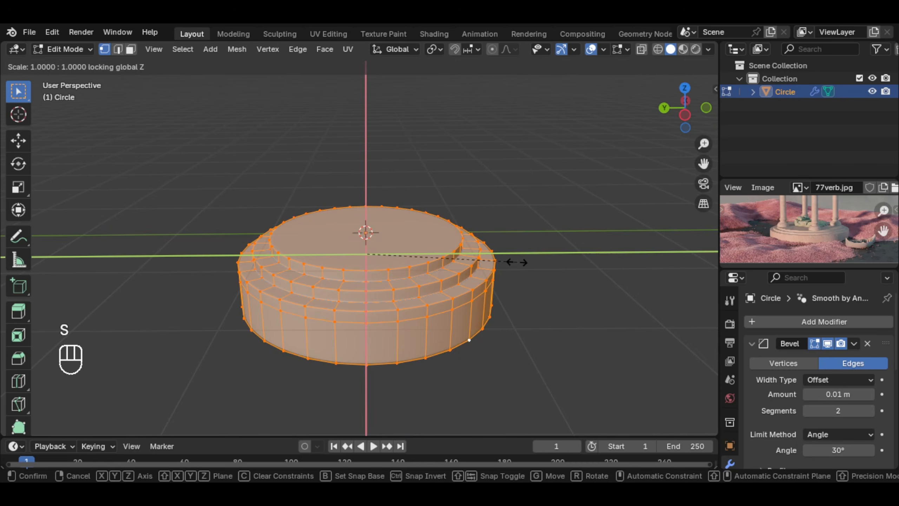
{"action": "right_click", "coordinate": [574, 263]}
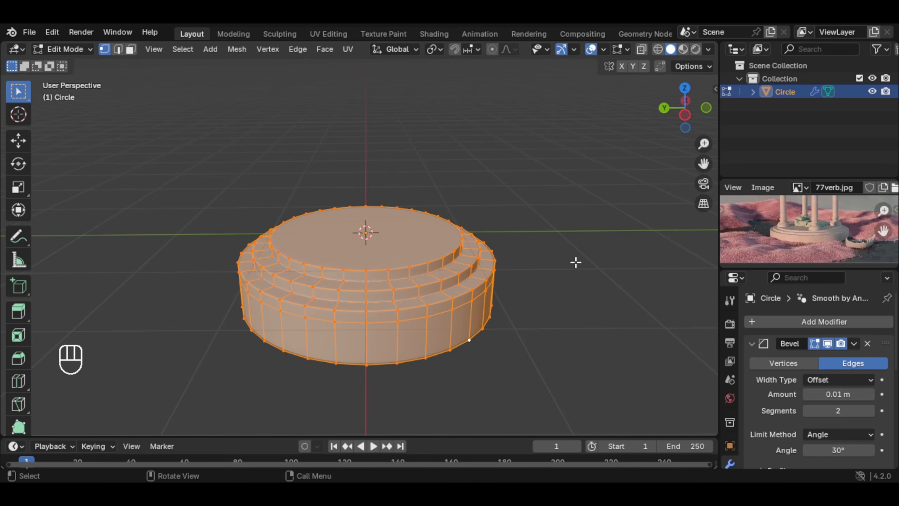
Step: Scale the whole base mesh by about 1.3 in X and Y with Z locked, and return to Object Mode
{"action": "key", "text": "s"}
{"action": "key", "text": "shift+z"}
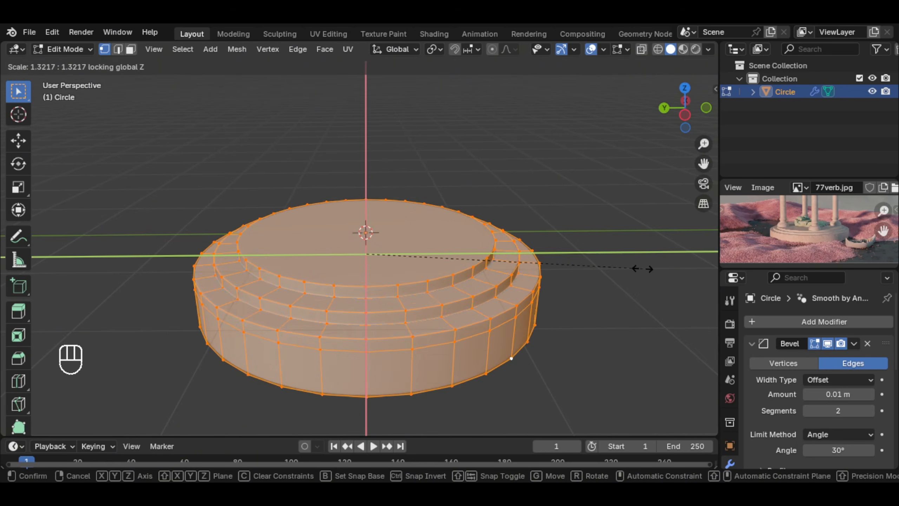
{"action": "left_click", "coordinate": [630, 273]}
{"action": "key", "text": "Tab"}
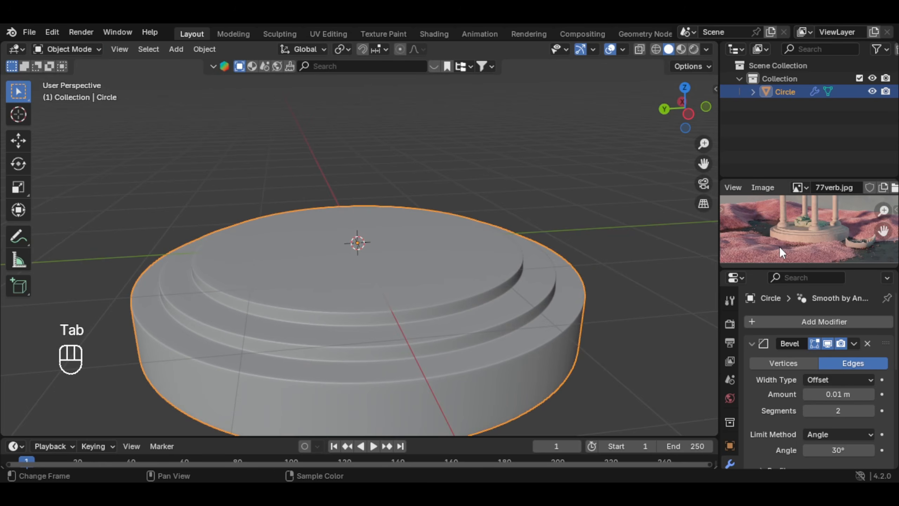
Step: Add a mesh circle at the base's center and scale it down in Edit Mode to a small column-sized ring
{"action": "scroll", "coordinate": [841, 239], "scroll_direction": "up", "scroll_amount": 2}
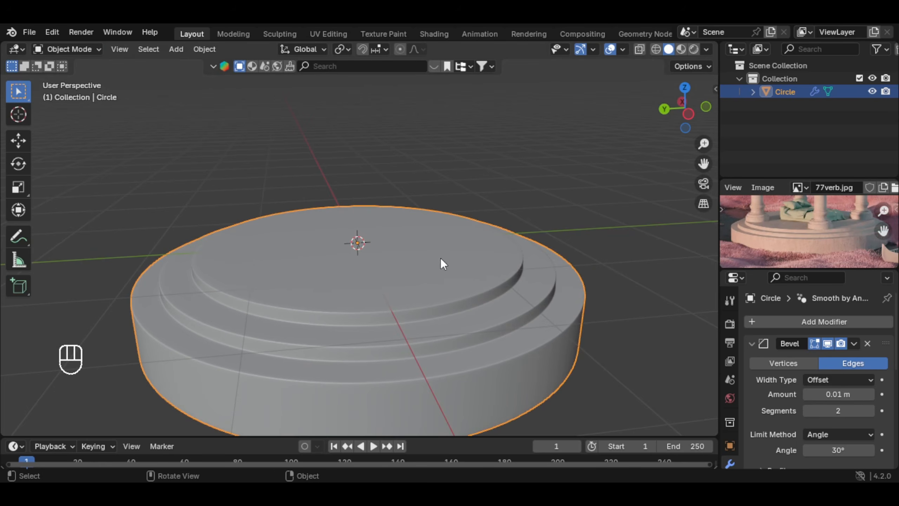
{"action": "key", "text": "shift+a"}
{"action": "mouse_move", "coordinate": [395, 209]}
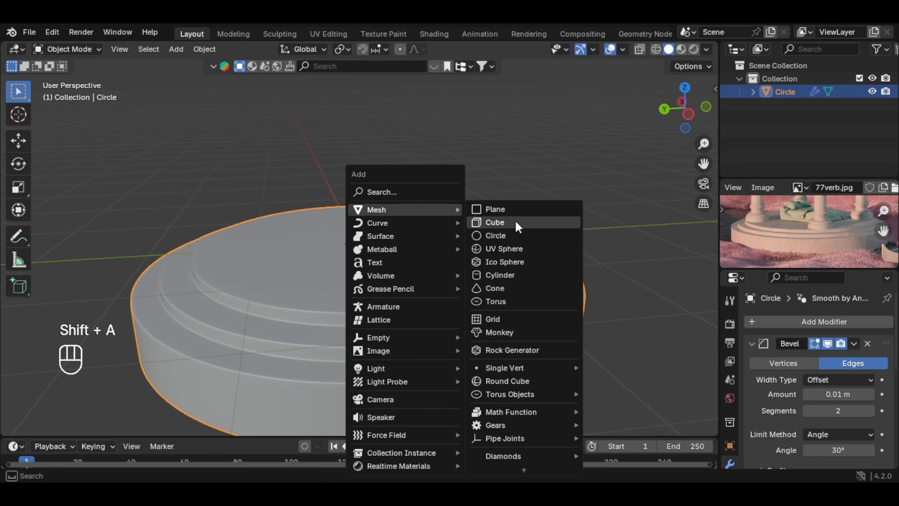
{"action": "left_click", "coordinate": [496, 235]}
{"action": "middle_click_drag", "start_coordinate": [496, 235], "coordinate": [452, 280]}
{"action": "key", "text": "Tab"}
{"action": "key", "text": "Tab"}
{"action": "key", "text": "Tab"}
{"action": "key", "text": "a"}
{"action": "key", "text": "s"}
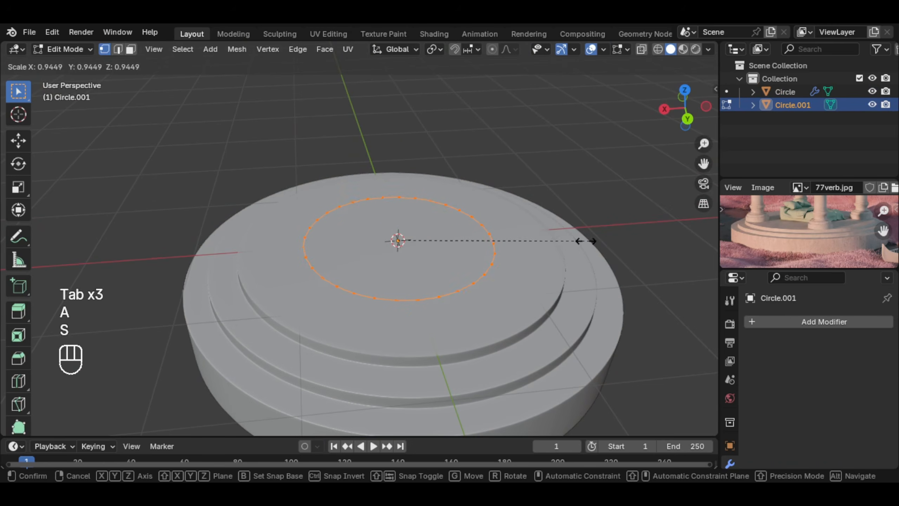
{"action": "left_click", "coordinate": [461, 234]}
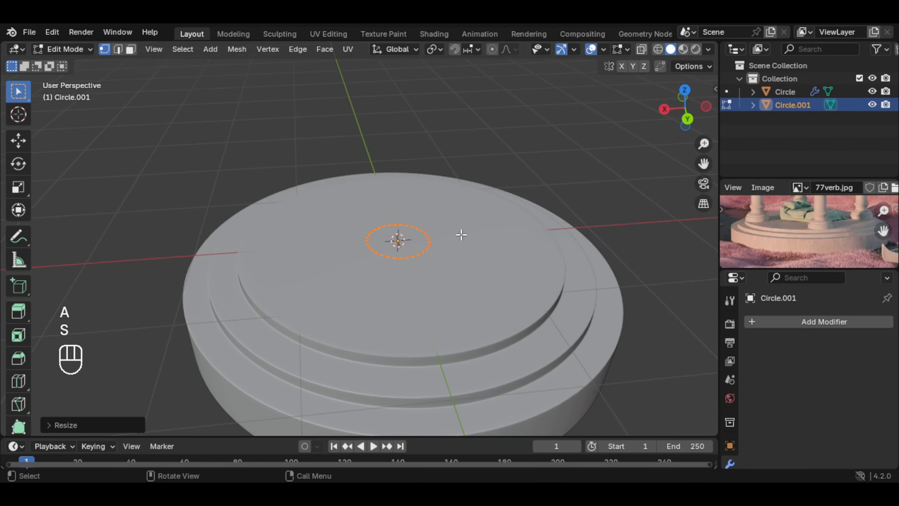
Step: In top view, move the small circle near the top tier's edge toward negative X and Y, and scale it by about 0.96
{"action": "key", "text": "KP_7"}
{"action": "key", "text": "g"}
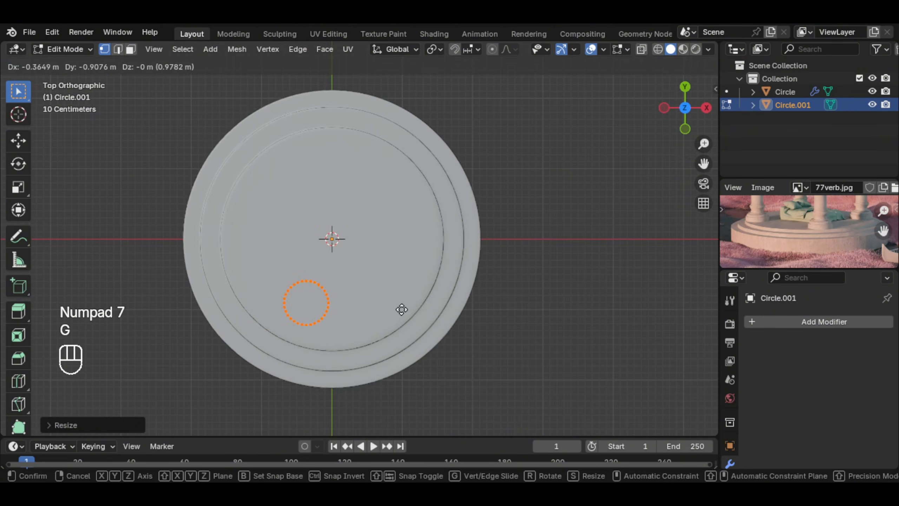
{"action": "left_click", "coordinate": [376, 301]}
{"action": "key", "text": "s"}
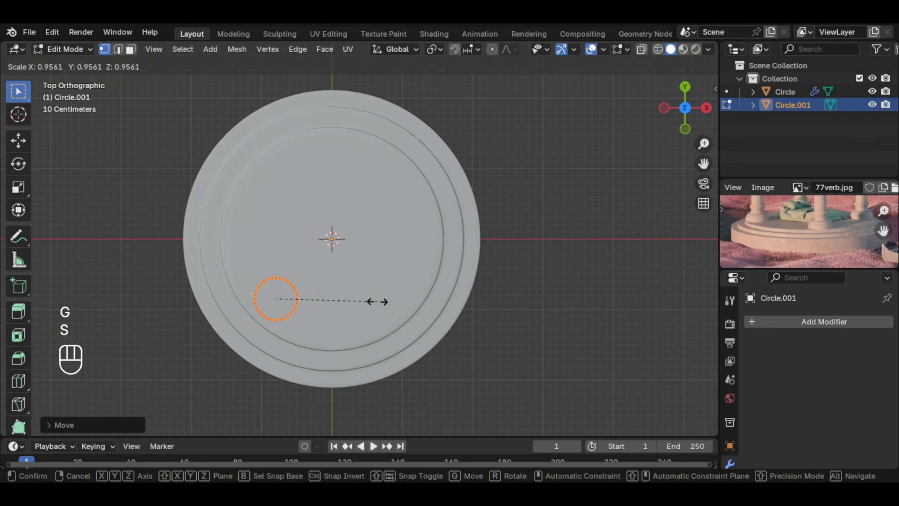
{"action": "left_click", "coordinate": [377, 301]}
Step: Extrude the small circle up about 0.1 m along Z to form the column's bottom ring
{"action": "middle_click_drag", "start_coordinate": [378, 302], "coordinate": [497, 289]}
{"action": "key", "text": "e"}
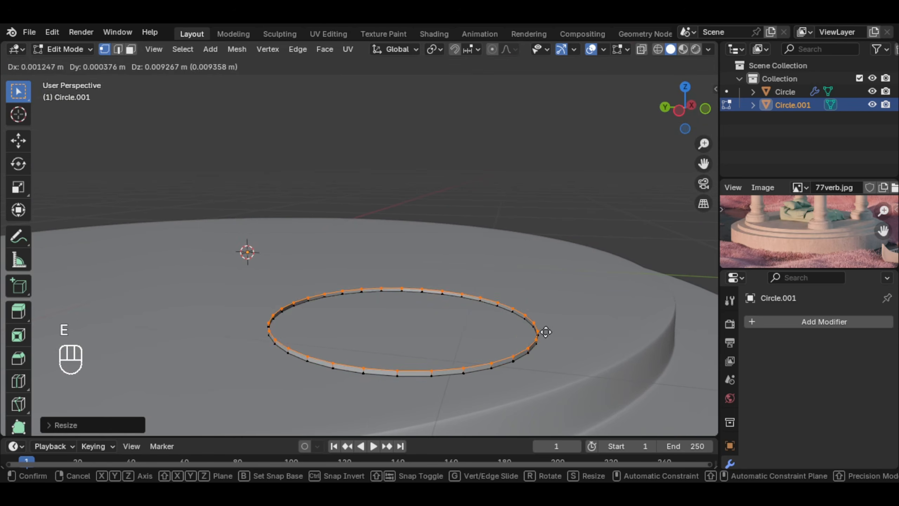
{"action": "key", "text": "z"}
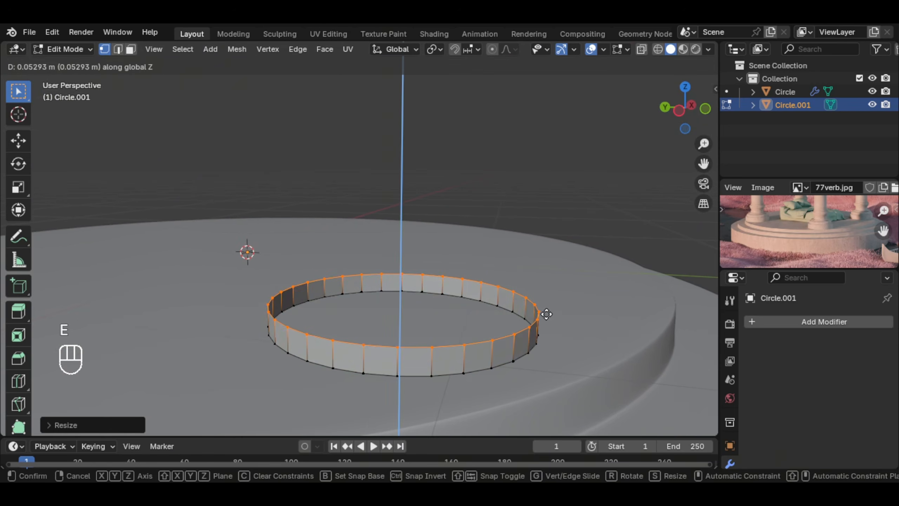
{"action": "left_click", "coordinate": [546, 294]}
Step: Extrude the ring's top edge loop in place and scale it inward to form a flat ledge
{"action": "middle_click_drag", "start_coordinate": [546, 293], "coordinate": [438, 307]}
{"action": "scroll", "coordinate": [437, 307], "scroll_direction": "down", "scroll_amount": 4}
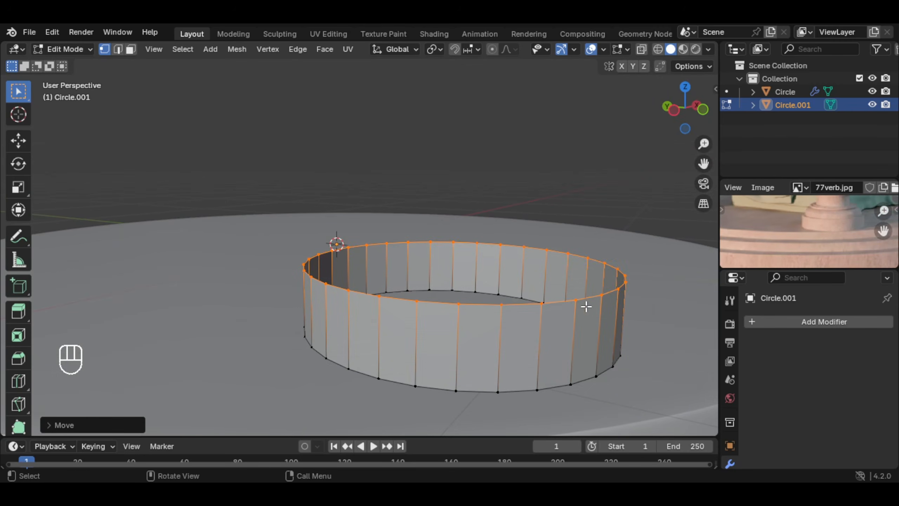
{"action": "key", "text": "e"}
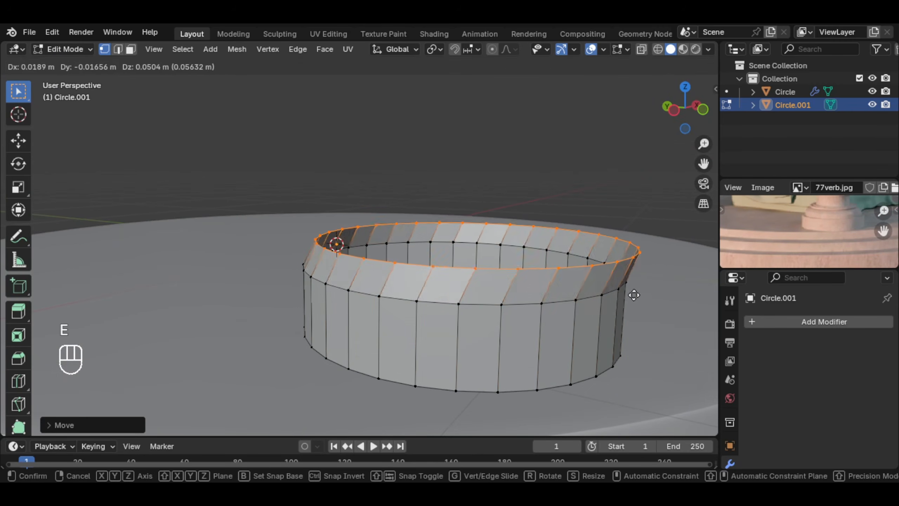
{"action": "right_click", "coordinate": [648, 321]}
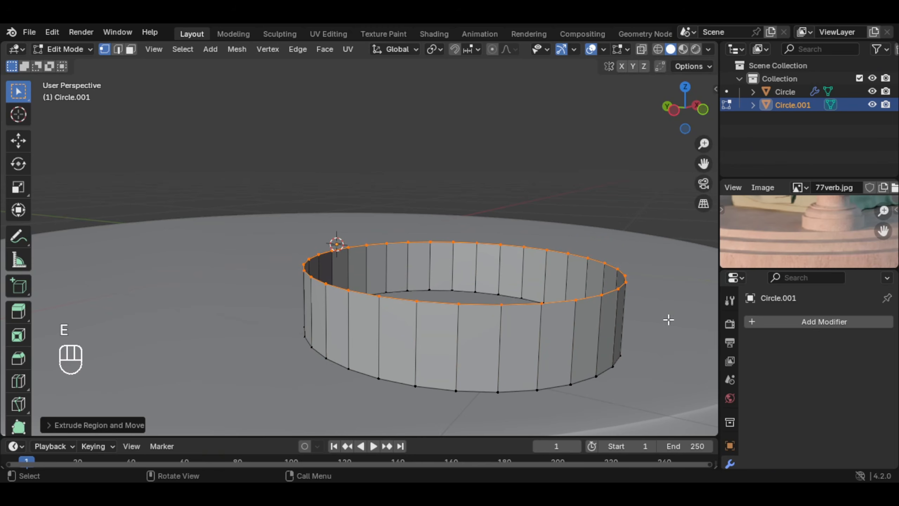
{"action": "key", "text": "s"}
{"action": "left_click", "coordinate": [635, 311]}
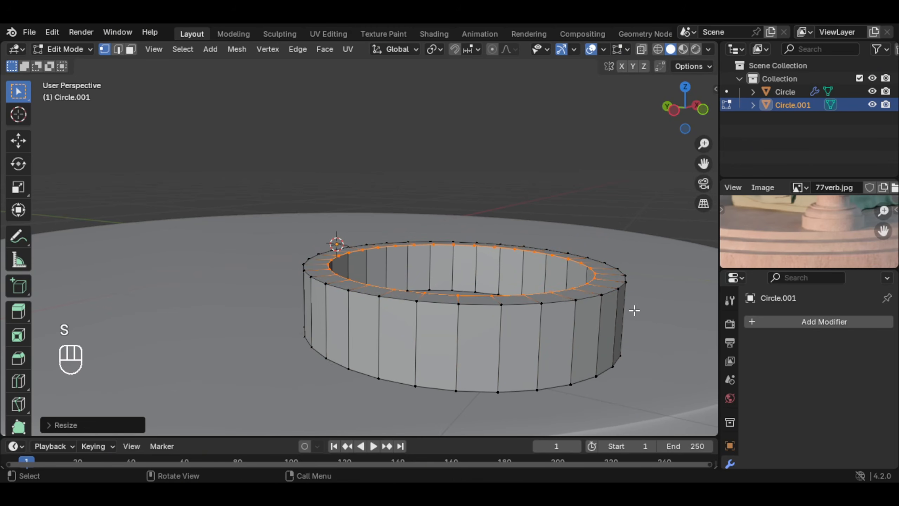
Step: Extrude the ledge's inner loop up along Z to form a narrower second tier on the column base
{"action": "middle_click_drag", "start_coordinate": [636, 311], "coordinate": [527, 336]}
{"action": "middle_click_drag", "start_coordinate": [528, 336], "coordinate": [540, 326], "text": "shift"}
{"action": "scroll", "coordinate": [540, 325], "scroll_direction": "up", "scroll_amount": 1}
{"action": "key", "text": "e"}
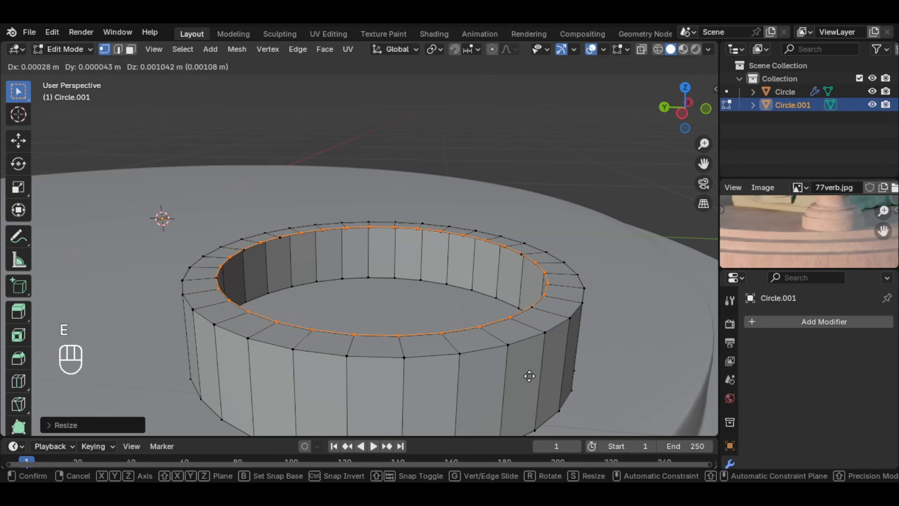
{"action": "key", "text": "z"}
{"action": "left_click", "coordinate": [524, 313]}
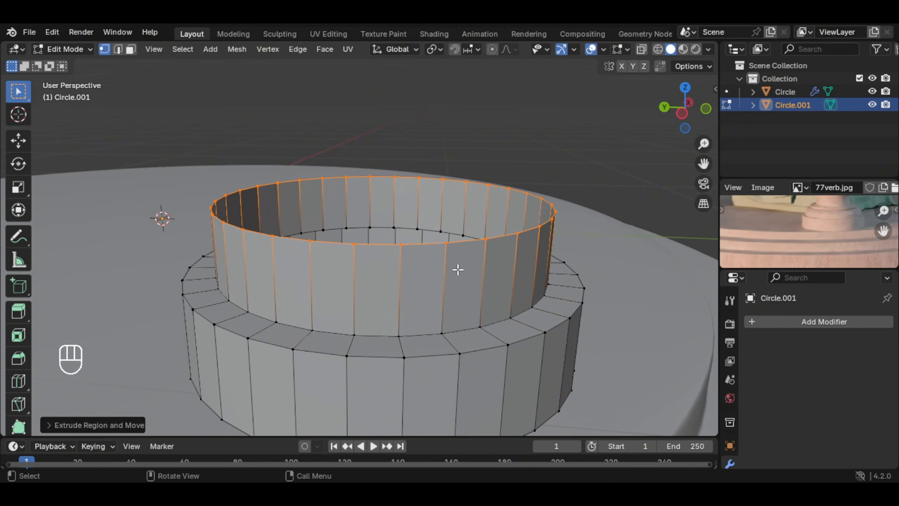
Step: Fill the second tier's open top with a face and bevel it about 0.125 m with 7 segments into a dome
{"action": "middle_click_drag", "start_coordinate": [458, 267], "coordinate": [450, 291]}
{"action": "key", "text": "f"}
{"action": "middle_click_drag", "start_coordinate": [402, 187], "coordinate": [412, 209]}
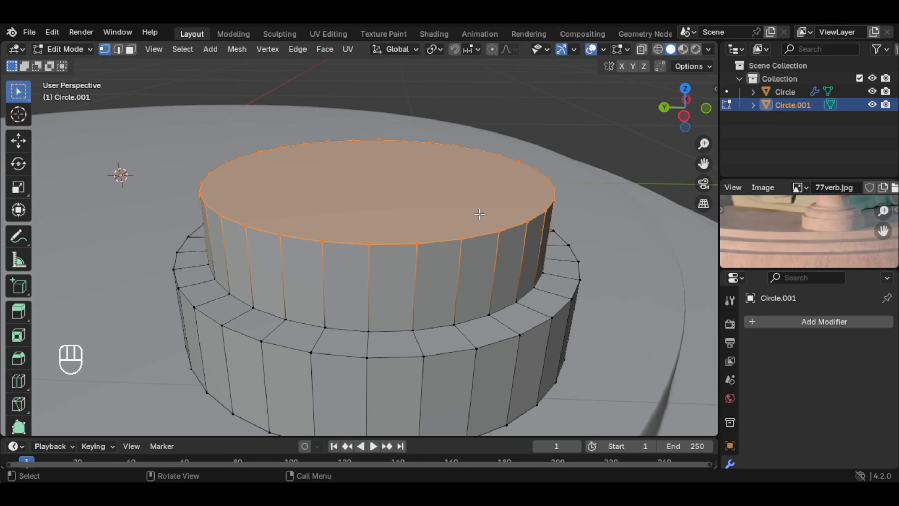
{"action": "key", "text": "ctrl+b"}
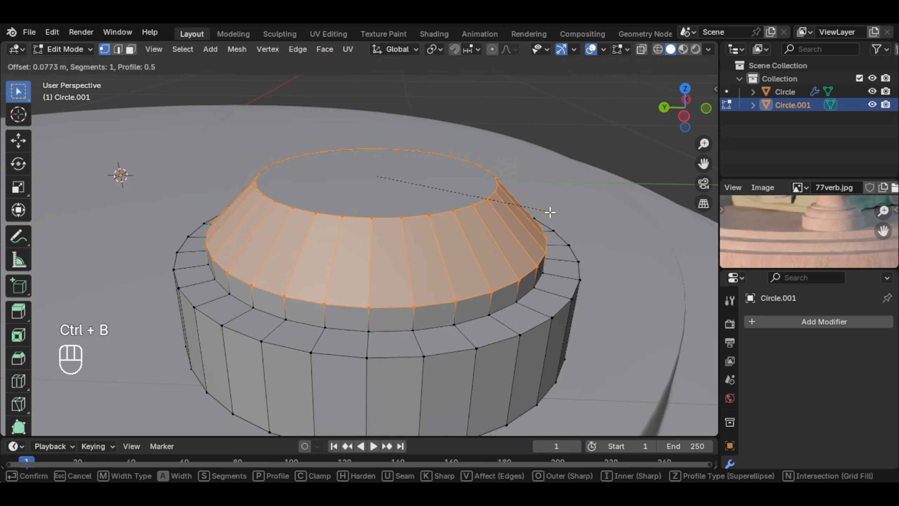
{"action": "scroll", "coordinate": [549, 212], "scroll_direction": "up", "scroll_amount": 4}
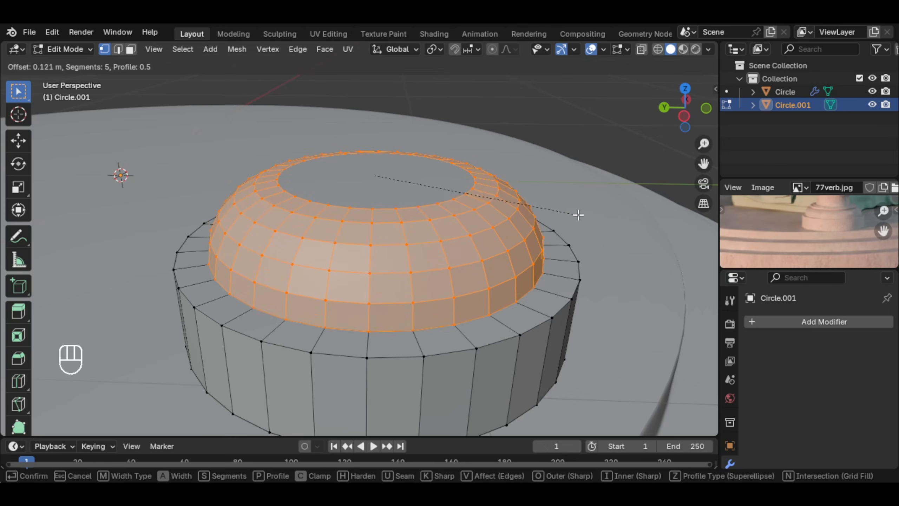
{"action": "scroll", "coordinate": [586, 218], "scroll_direction": "up", "scroll_amount": 4}
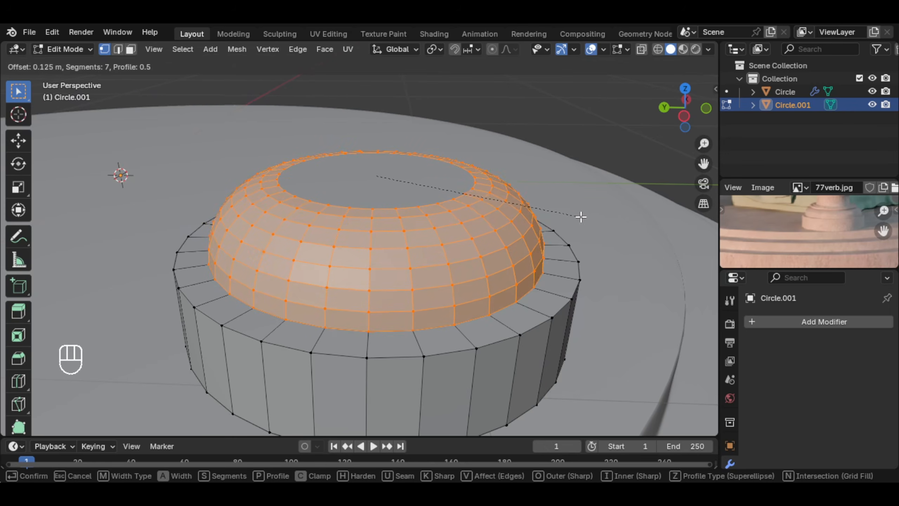
{"action": "left_click", "coordinate": [585, 216]}
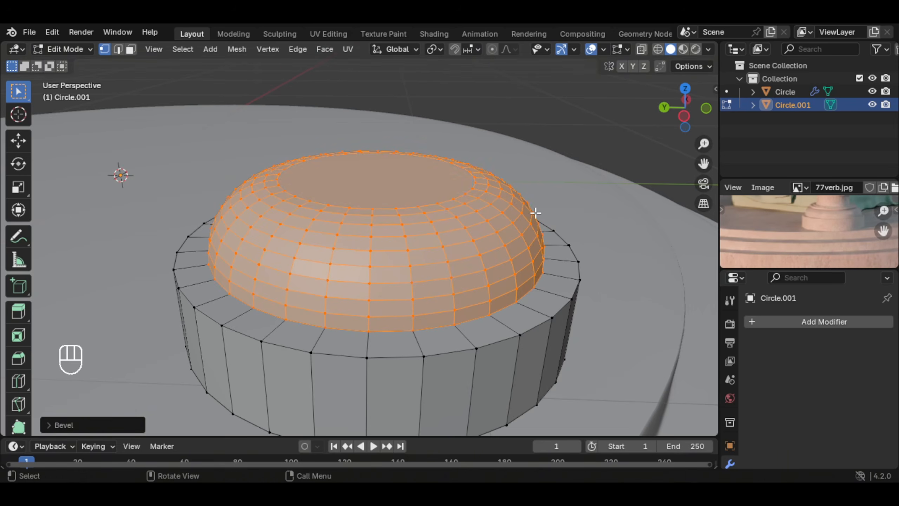
Step: Delete the flat face on top of the dome
{"action": "middle_click_drag", "start_coordinate": [536, 215], "coordinate": [404, 195]}
{"action": "left_click", "coordinate": [133, 47]}
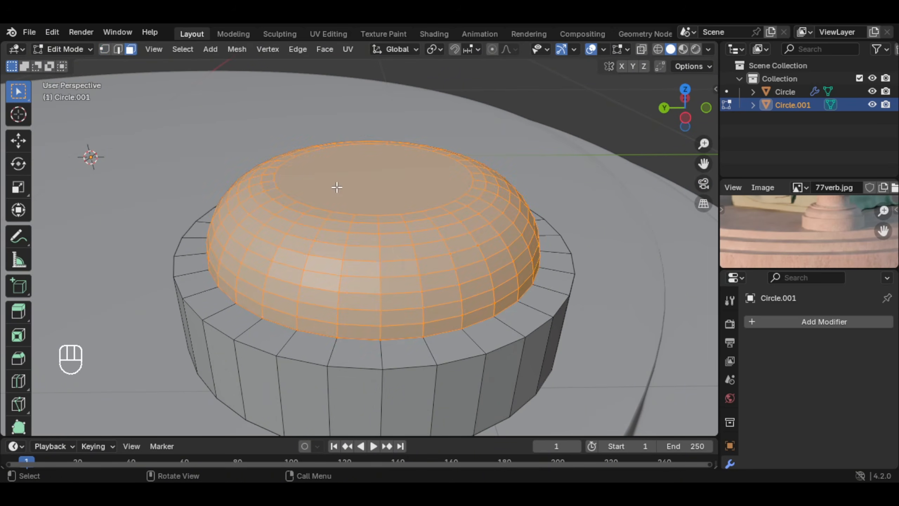
{"action": "left_click", "coordinate": [380, 167]}
{"action": "key", "text": "x"}
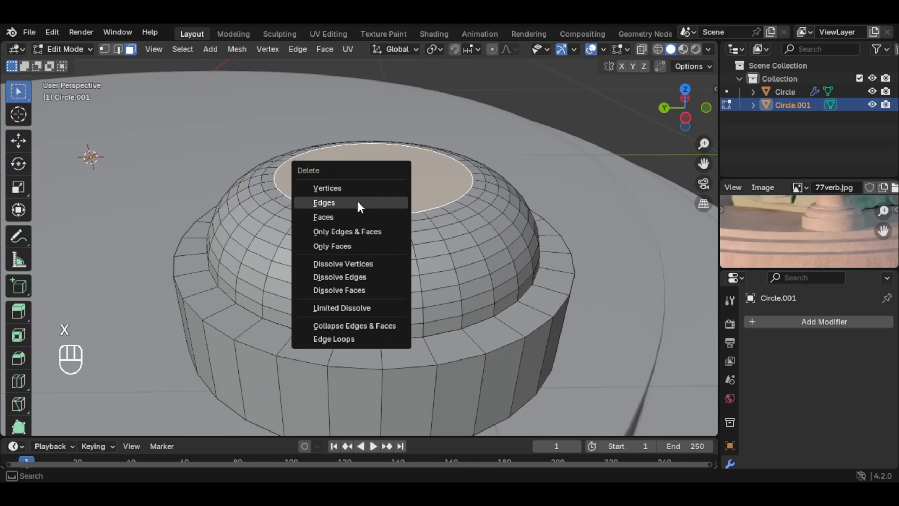
{"action": "left_click", "coordinate": [354, 217]}
Step: Extrude the dome's open rim loop up about 0.013 m along Z, and scale the next loop inward by about 0.9
{"action": "key", "text": "1"}
{"action": "middle_click_drag", "start_coordinate": [350, 175], "coordinate": [395, 275], "text": "shift"}
{"action": "left_click", "coordinate": [390, 297], "text": "alt"}
{"action": "left_click", "coordinate": [375, 283]}
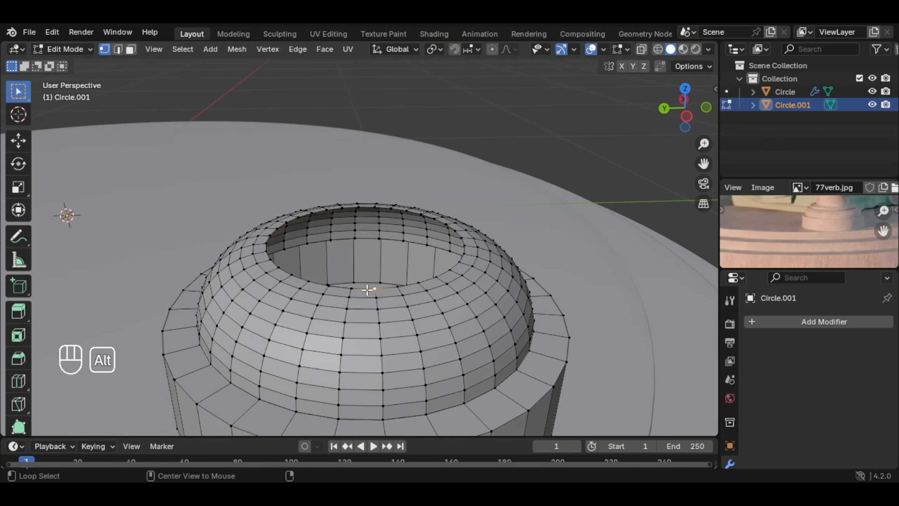
{"action": "left_click", "coordinate": [369, 290], "text": "alt"}
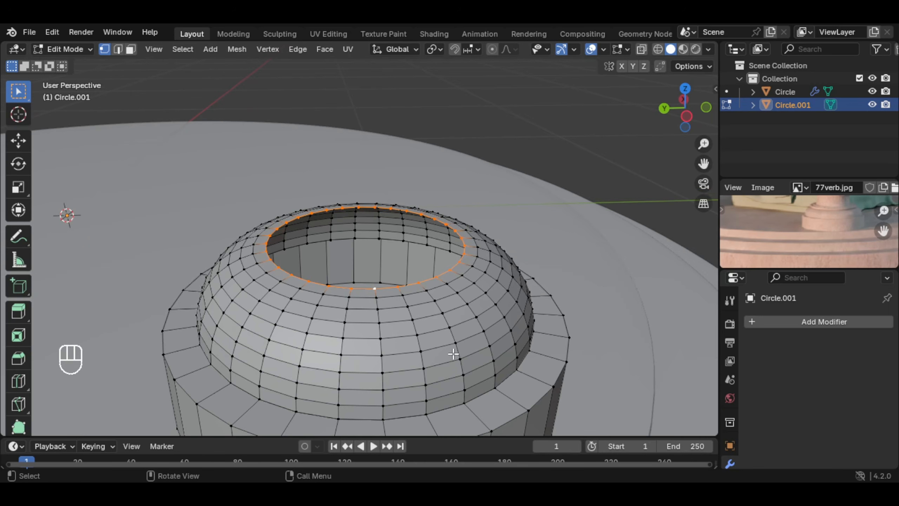
{"action": "key", "text": "e"}
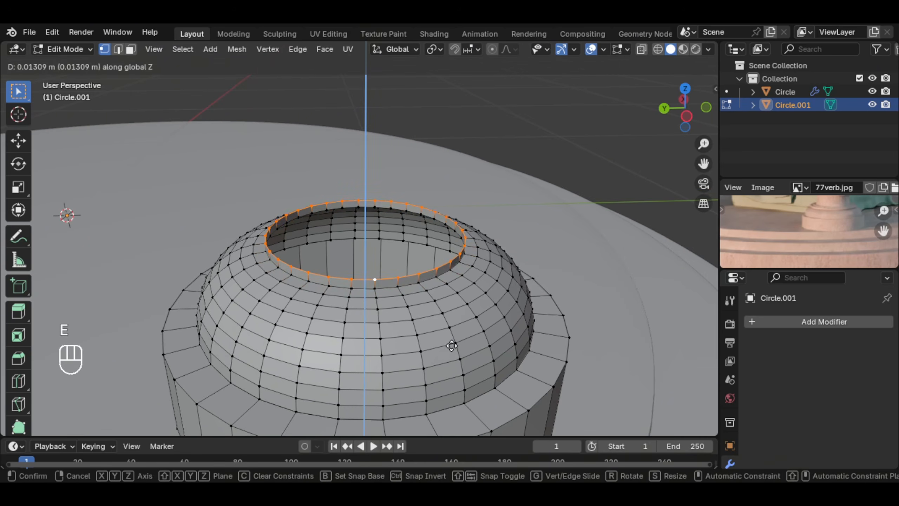
{"action": "left_click", "coordinate": [556, 318]}
{"action": "key", "text": "s"}
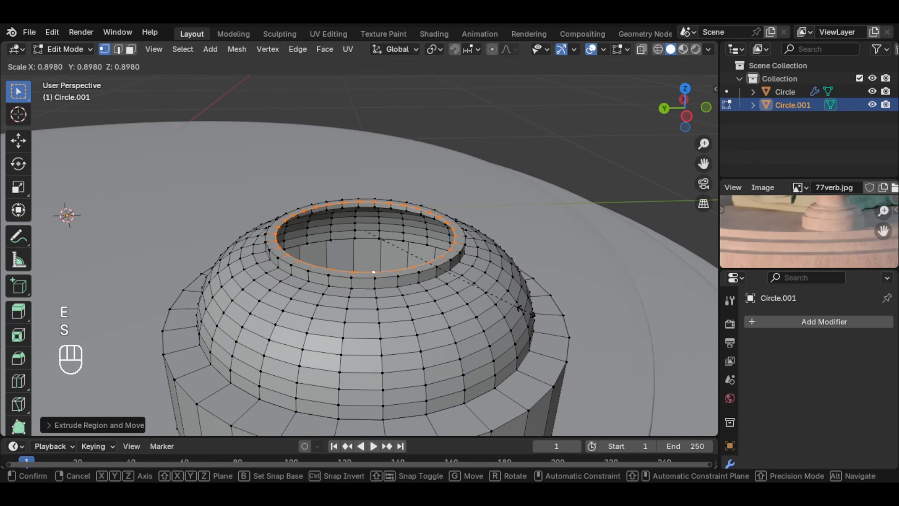
{"action": "left_click", "coordinate": [526, 313]}
Step: Extrude the inner rim loop up about 0.022 m along Z, and lower it by about 0.003 m
{"action": "middle_click_drag", "start_coordinate": [408, 287], "coordinate": [524, 332]}
{"action": "key", "text": "e"}
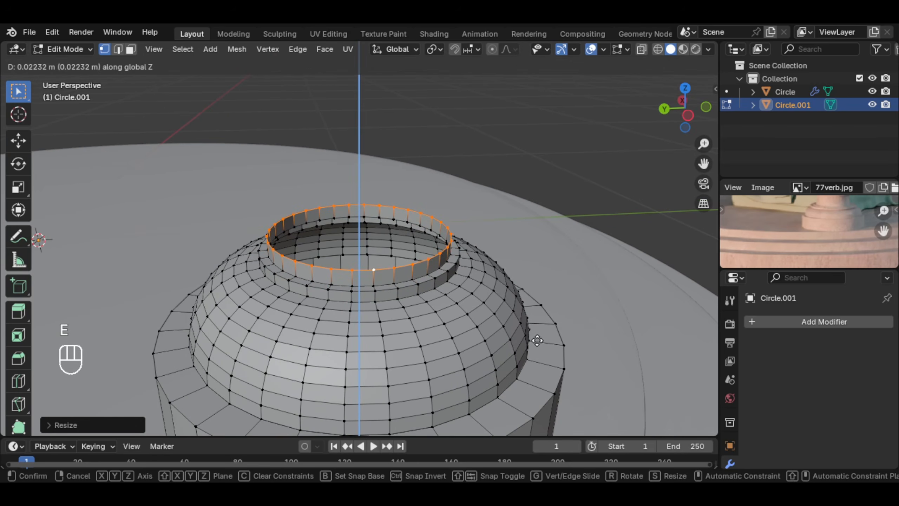
{"action": "left_click", "coordinate": [537, 340]}
{"action": "key", "text": "g"}
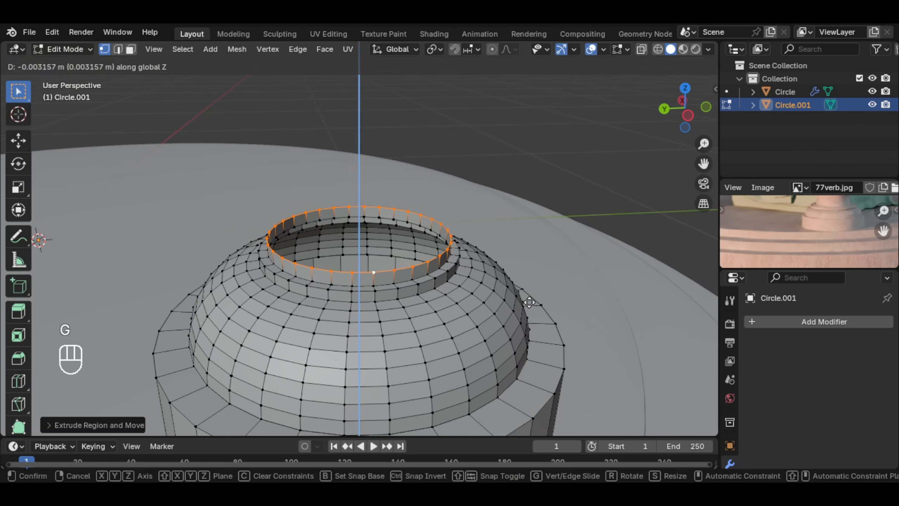
{"action": "left_click", "coordinate": [529, 302]}
Step: Select all the edge loops of the two-step collar above the dome and scale them outward by about 1.09
{"action": "scroll", "coordinate": [530, 302], "scroll_direction": "up", "scroll_amount": 2}
{"action": "key", "text": "s"}
{"action": "left_click", "coordinate": [438, 311]}
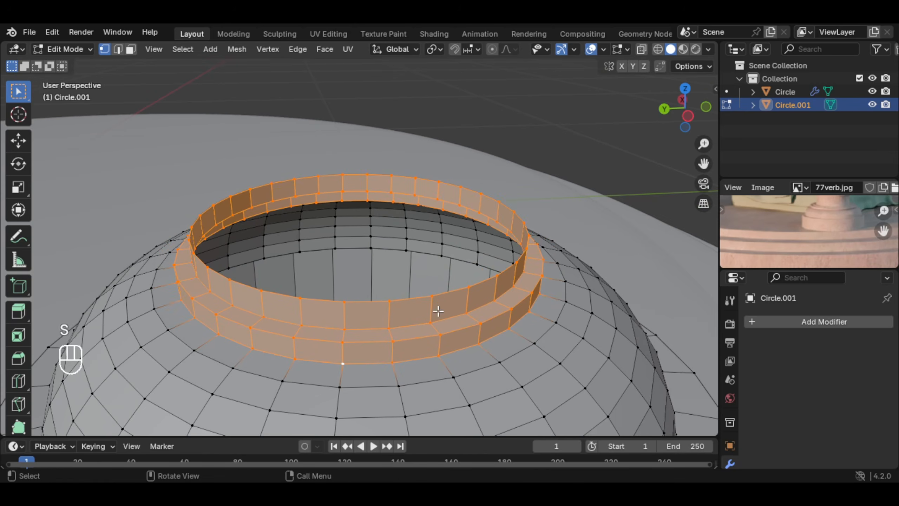
{"action": "middle_click_drag", "start_coordinate": [375, 308], "coordinate": [370, 304]}
{"action": "left_click", "coordinate": [369, 306]}
{"action": "left_click", "coordinate": [368, 307], "text": "alt"}
{"action": "left_click", "coordinate": [359, 337], "text": "alt+shift"}
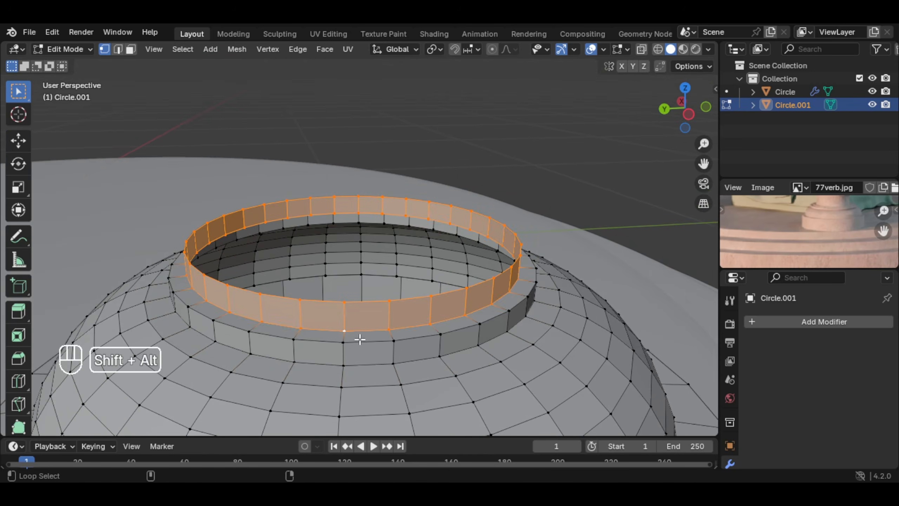
{"action": "left_click", "coordinate": [359, 346], "text": "alt+shift"}
{"action": "left_click", "coordinate": [367, 359], "text": "alt+shift"}
{"action": "key", "text": "s"}
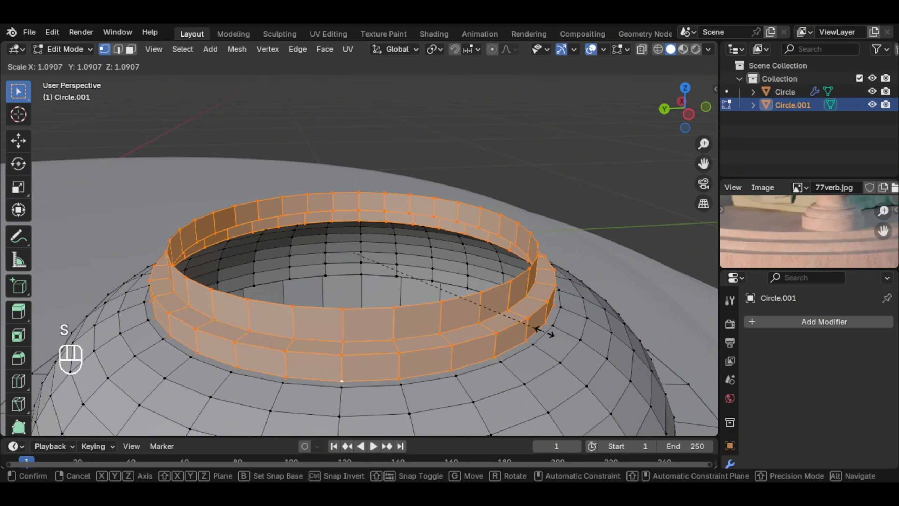
{"action": "left_click", "coordinate": [545, 332]}
Step: Extrude the collar's top loop in place and scale it inward by about 0.94
{"action": "left_click", "coordinate": [415, 308], "text": "alt"}
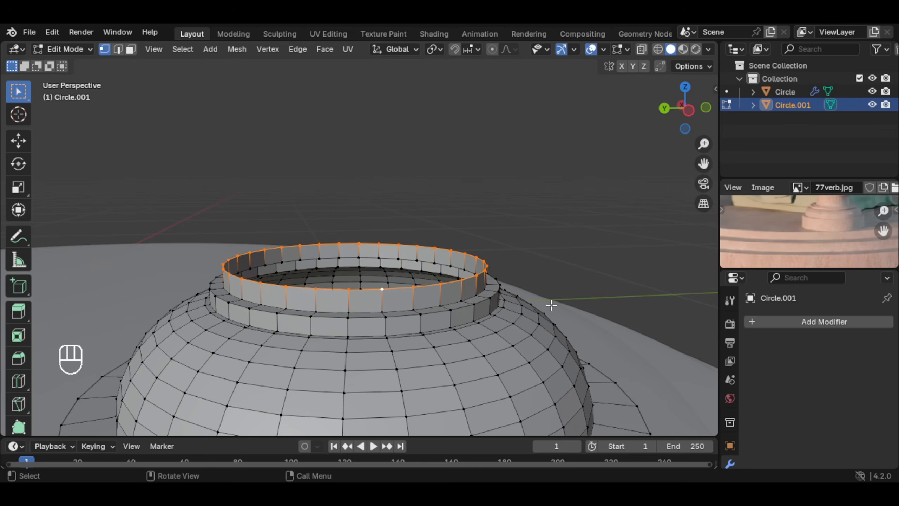
{"action": "key", "text": "e"}
{"action": "right_click", "coordinate": [570, 298]}
{"action": "key", "text": "s"}
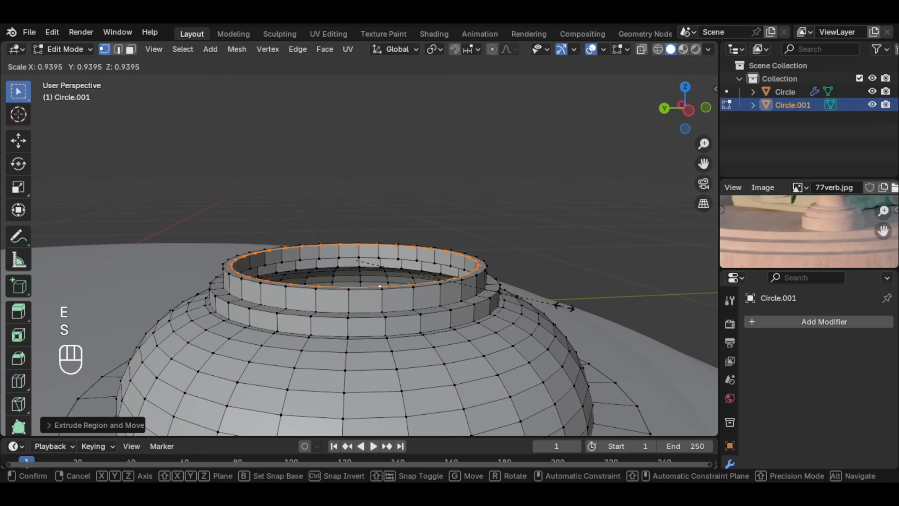
{"action": "left_click", "coordinate": [565, 307]}
Step: Extrude the collar's inner loop far up along Z to form the tall column shaft, and return to Object Mode
{"action": "scroll", "coordinate": [432, 307], "scroll_direction": "down", "scroll_amount": 8}
{"action": "key", "text": "e"}
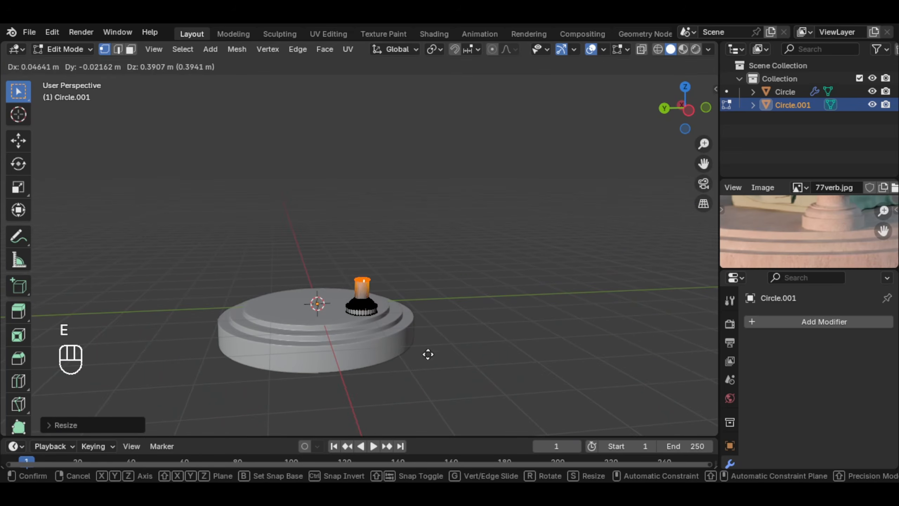
{"action": "key", "text": "z"}
{"action": "left_click", "coordinate": [428, 109]}
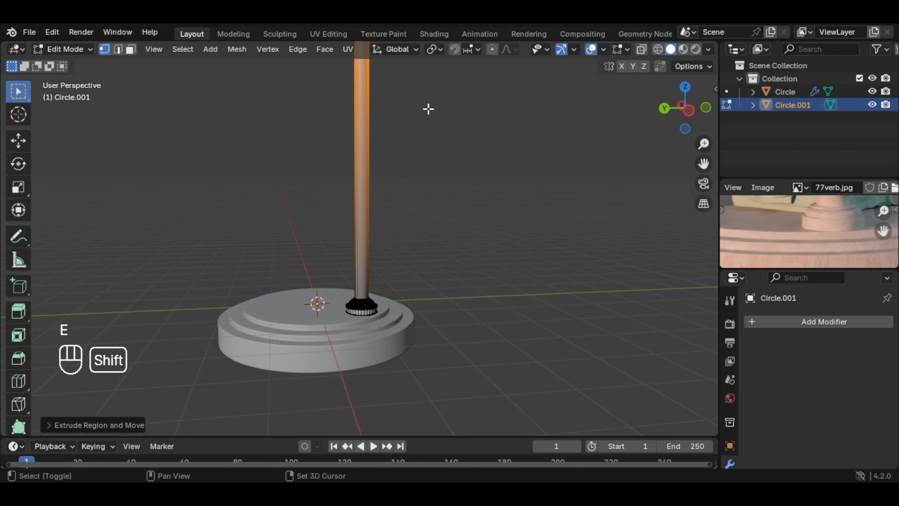
{"action": "middle_click_drag", "start_coordinate": [429, 109], "coordinate": [399, 226], "text": "shift"}
{"action": "scroll", "coordinate": [423, 199], "scroll_direction": "down", "scroll_amount": 2}
{"action": "scroll", "coordinate": [423, 244], "scroll_direction": "up", "scroll_amount": 2}
{"action": "middle_click_drag", "start_coordinate": [388, 293], "coordinate": [404, 238], "text": "shift"}
{"action": "scroll", "coordinate": [416, 214], "scroll_direction": "up", "scroll_amount": 3}
{"action": "key", "text": "Tab"}
Step: Add a Bevel modifier to the column with an amount of 0.001 m and 2 segments
{"action": "middle_click_drag", "start_coordinate": [395, 307], "coordinate": [389, 281], "text": "shift"}
{"action": "scroll", "coordinate": [390, 282], "scroll_direction": "up", "scroll_amount": 5}
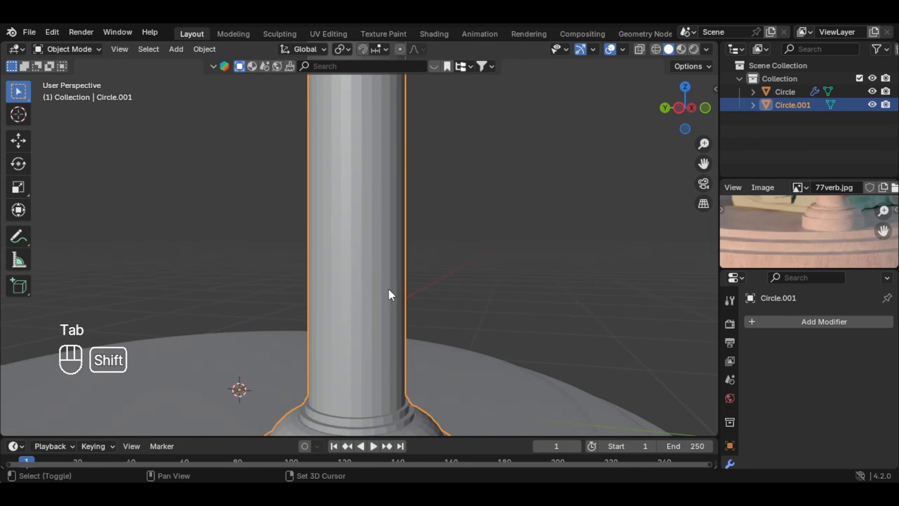
{"action": "middle_click_drag", "start_coordinate": [404, 354], "coordinate": [420, 299], "text": "shift"}
{"action": "scroll", "coordinate": [421, 301], "scroll_direction": "down", "scroll_amount": 2}
{"action": "left_click", "coordinate": [779, 321]}
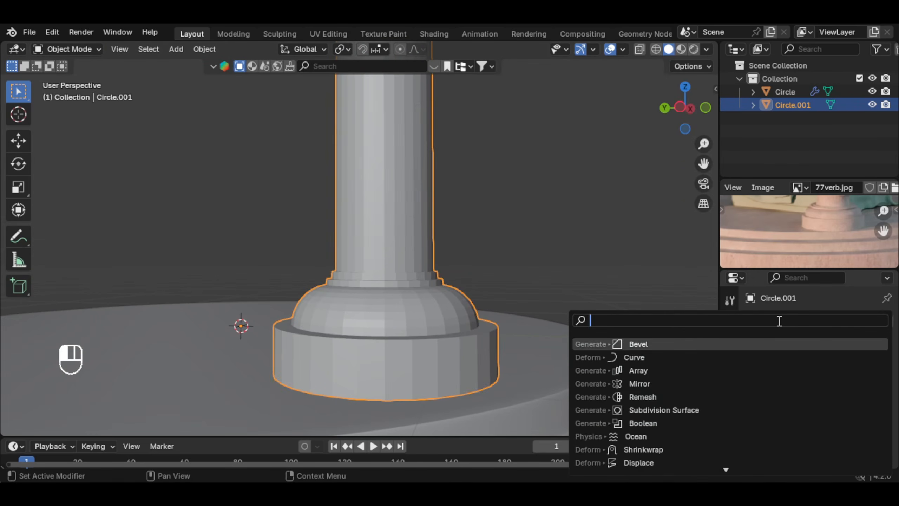
{"action": "type", "text": "beve"}
{"action": "key", "text": "Return"}
{"action": "scroll", "coordinate": [481, 375], "scroll_direction": "up", "scroll_amount": 2}
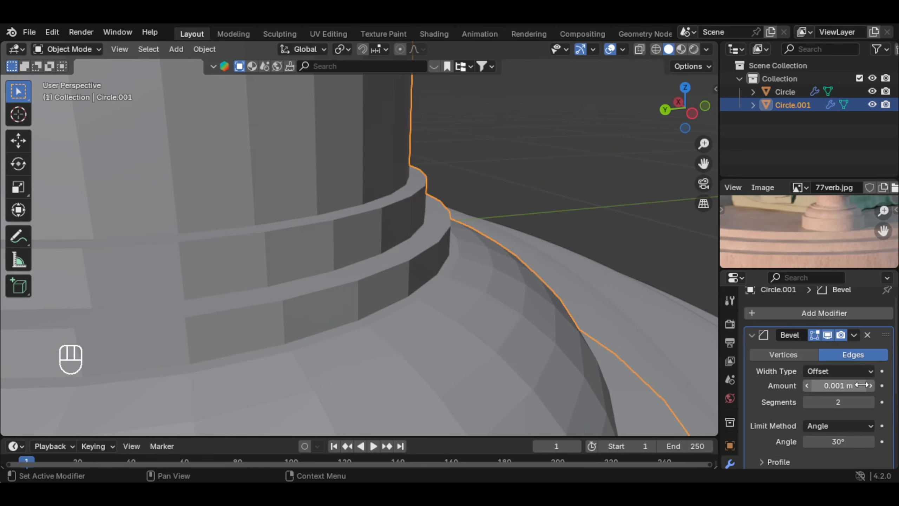
{"action": "scroll", "coordinate": [855, 378], "scroll_direction": "down", "scroll_amount": 2}
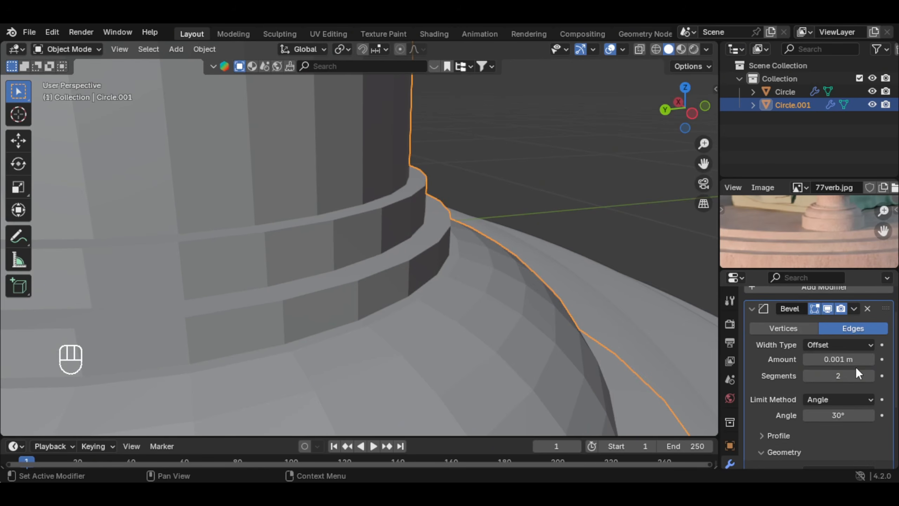
Step: Turn off Clamp Overlap in the column's Bevel geometry settings and inspect the beveled collar edges
{"action": "scroll", "coordinate": [867, 354], "scroll_direction": "down", "scroll_amount": 5}
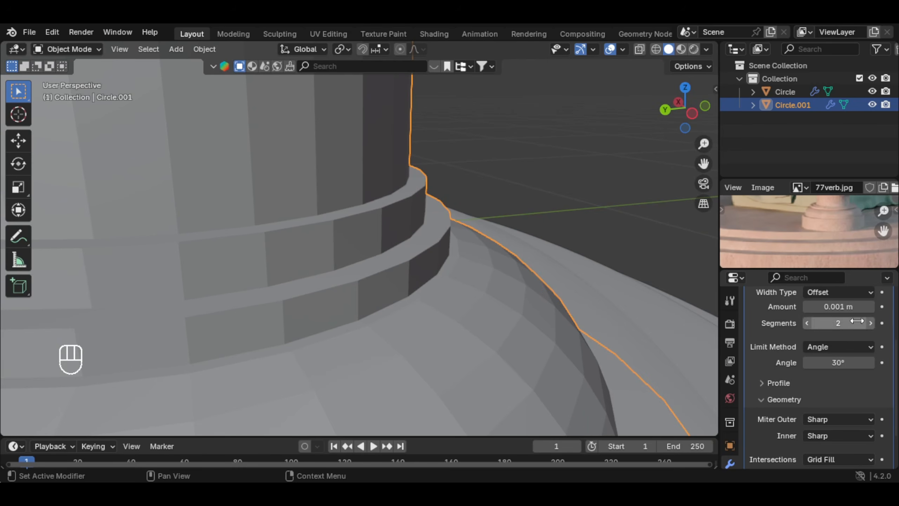
{"action": "middle_click_drag", "start_coordinate": [590, 291], "coordinate": [368, 259]}
{"action": "left_click", "coordinate": [767, 349]}
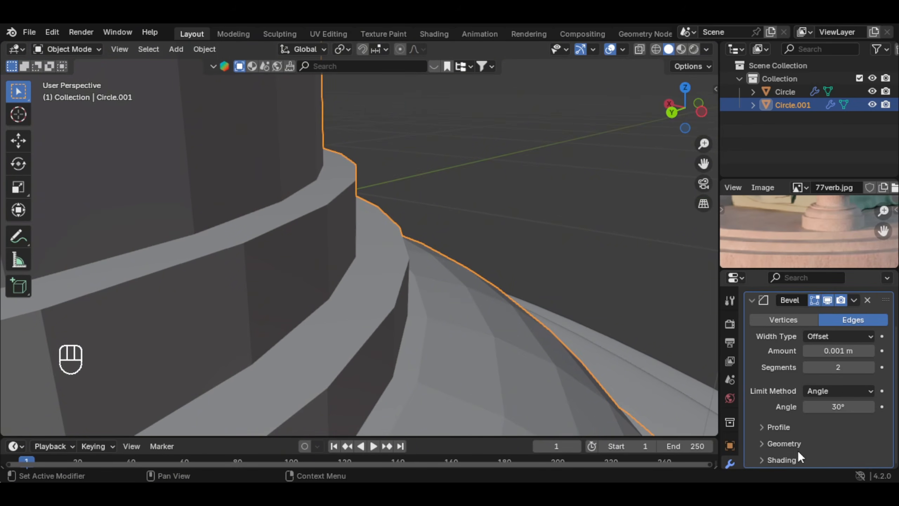
{"action": "left_click", "coordinate": [785, 443]}
{"action": "scroll", "coordinate": [810, 395], "scroll_direction": "down", "scroll_amount": 5}
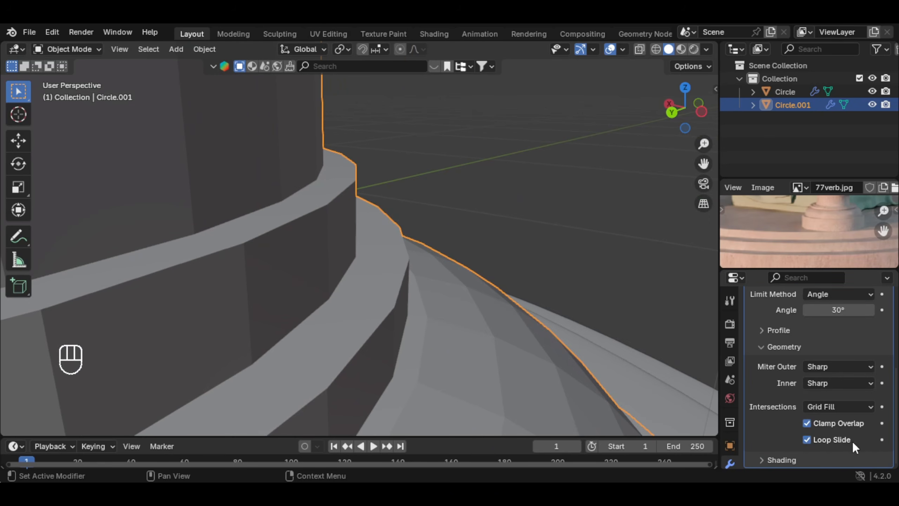
{"action": "left_click", "coordinate": [807, 423]}
{"action": "middle_click_drag", "start_coordinate": [283, 269], "coordinate": [335, 259]}
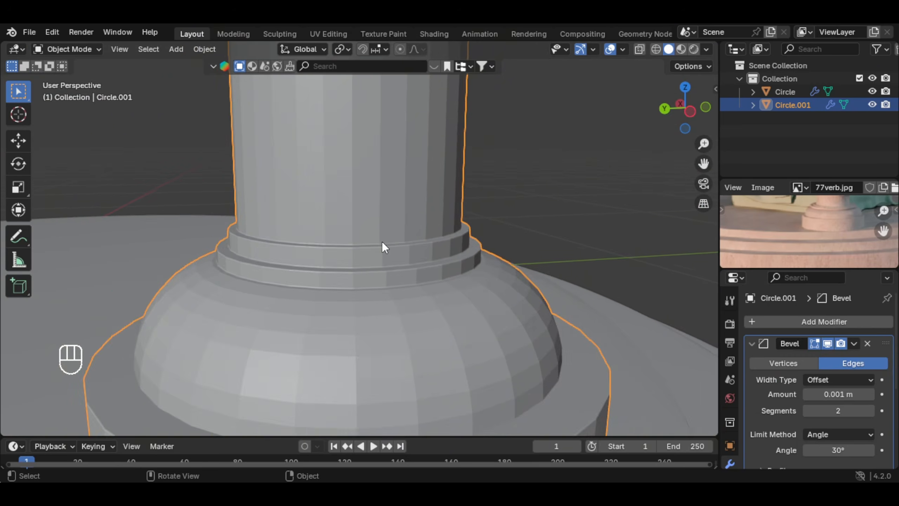
{"action": "key", "text": "ctrl"}
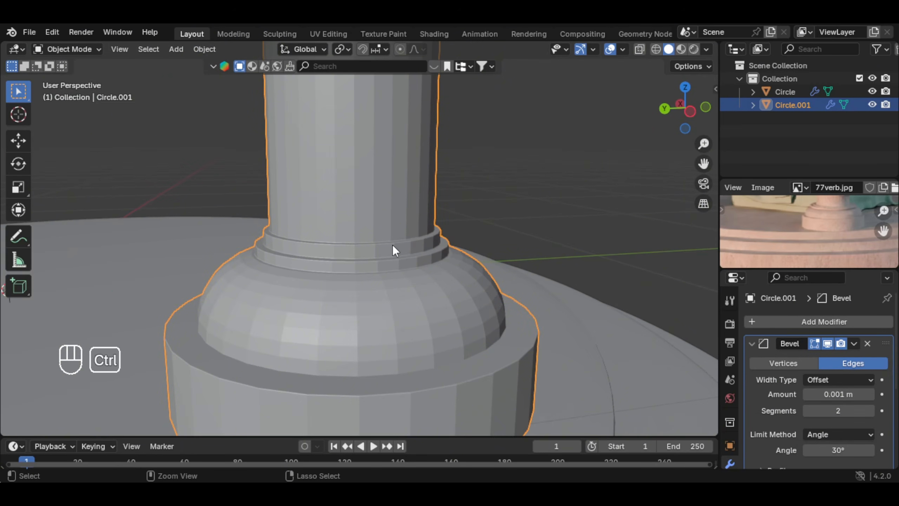
Step: Add a level 2 Subdivision Surface modifier to the column and apply Shade Auto Smooth
{"action": "key", "text": "ctrl+2"}
{"action": "scroll", "coordinate": [392, 245], "scroll_direction": "down", "scroll_amount": 3}
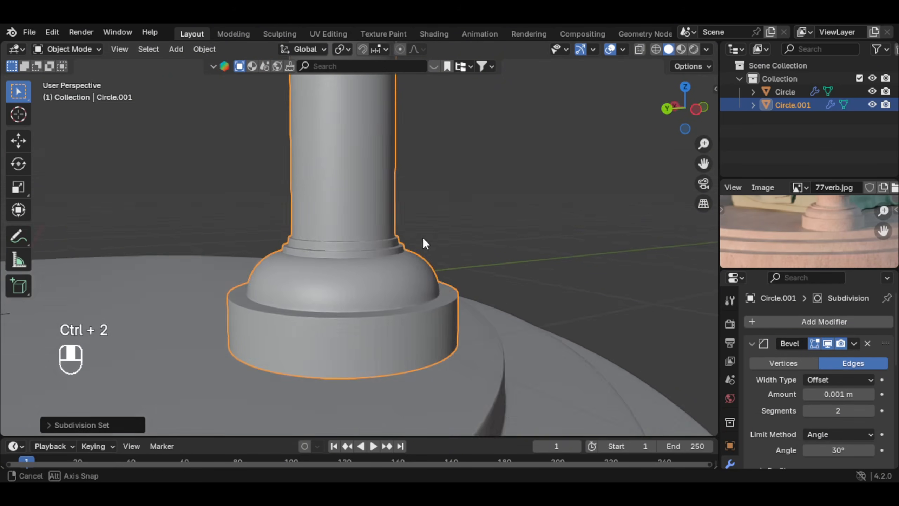
{"action": "right_click", "coordinate": [365, 223]}
{"action": "left_click", "coordinate": [360, 209]}
{"action": "scroll", "coordinate": [426, 236], "scroll_direction": "down", "scroll_amount": 5}
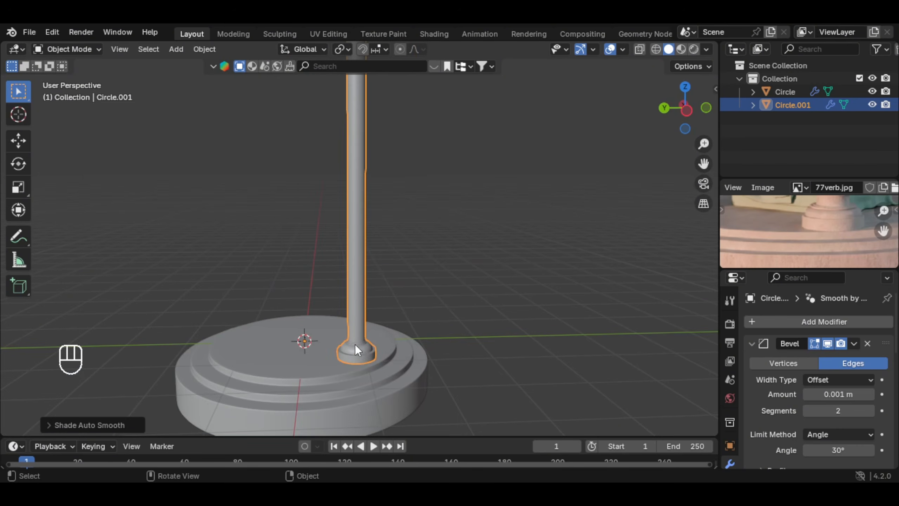
{"action": "scroll", "coordinate": [357, 342], "scroll_direction": "down", "scroll_amount": 2}
{"action": "middle_click_drag", "start_coordinate": [355, 341], "coordinate": [356, 364], "text": "shift"}
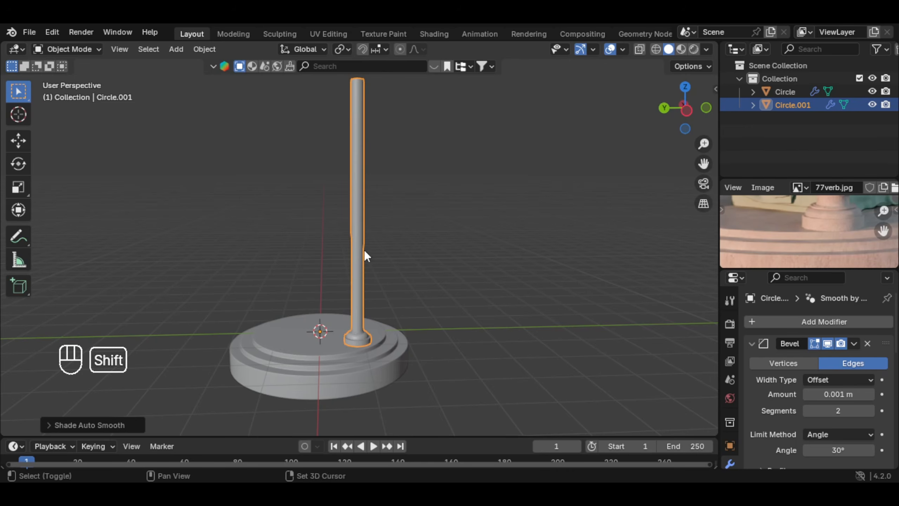
{"action": "middle_click_drag", "start_coordinate": [364, 250], "coordinate": [364, 257], "text": "shift"}
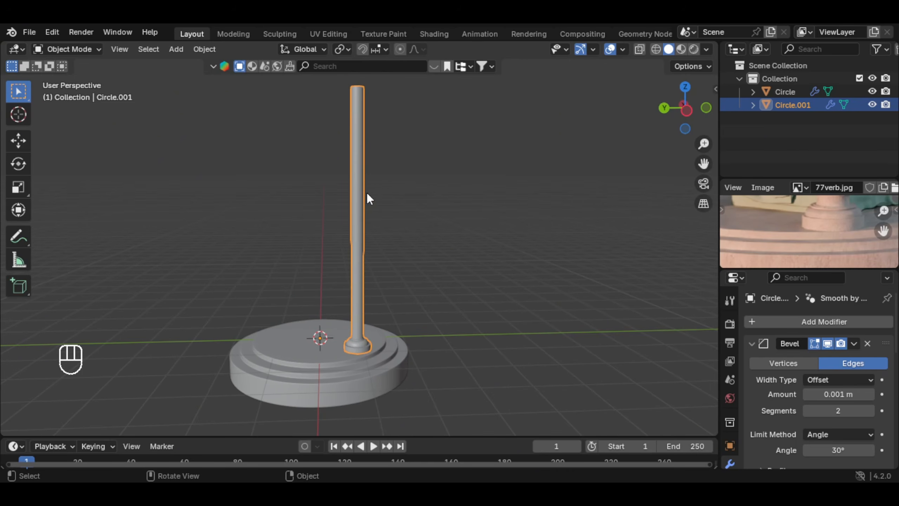
Step: Add one centred loop cut around the column shaft in Edit Mode and snap the 3D cursor to it
{"action": "key", "text": "Tab"}
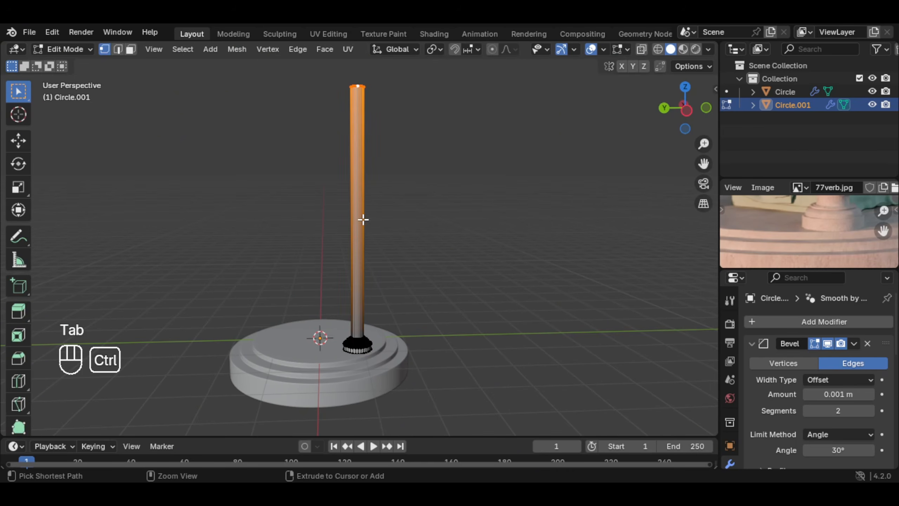
{"action": "key", "text": "ctrl+r"}
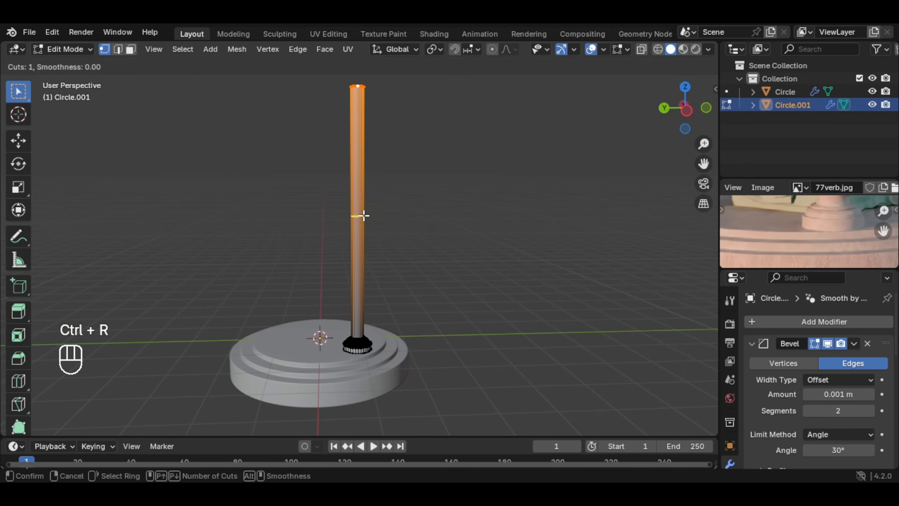
{"action": "left_click", "coordinate": [363, 215]}
{"action": "right_click", "coordinate": [363, 215]}
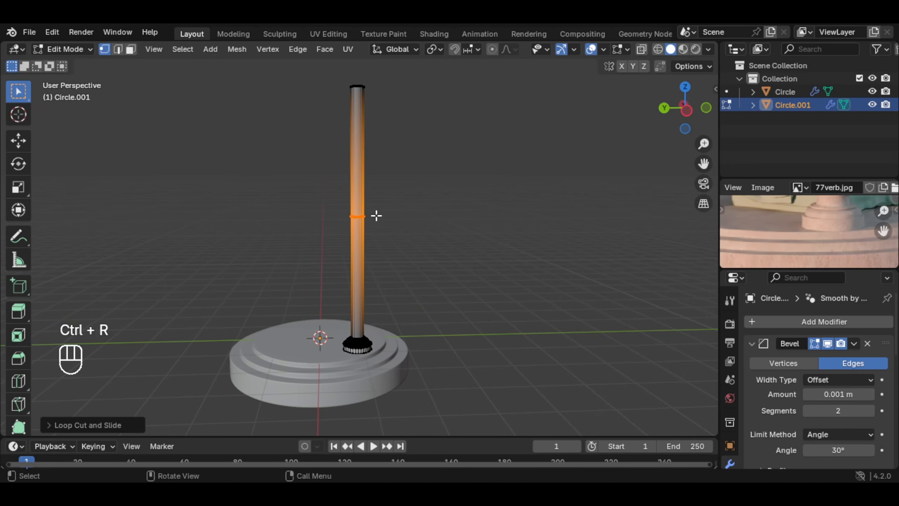
{"action": "key", "text": "shift+s"}
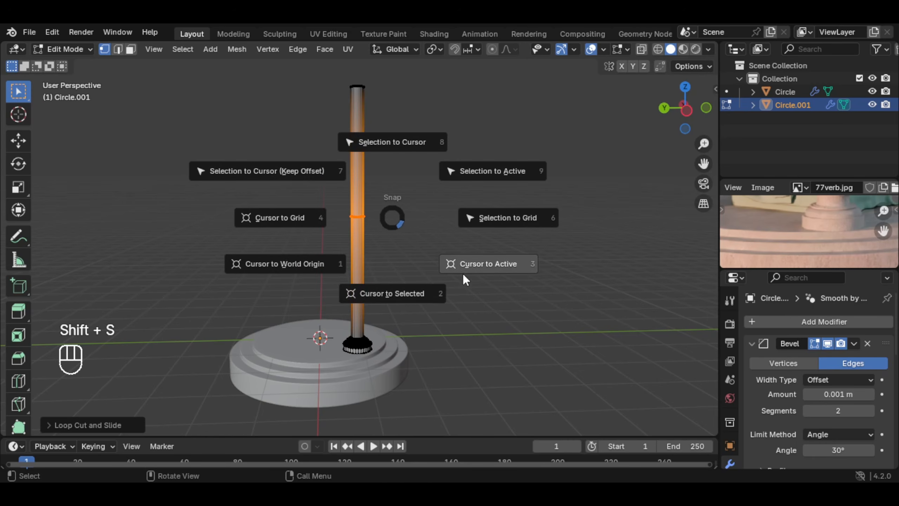
{"action": "left_click", "coordinate": [389, 294]}
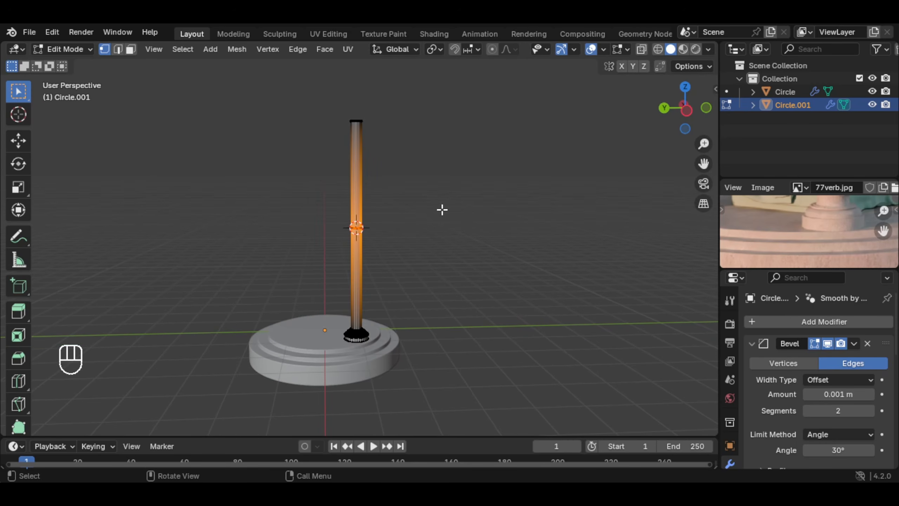
Step: Set the transform pivot point to 3D Cursor
{"action": "key", "text": "period"}
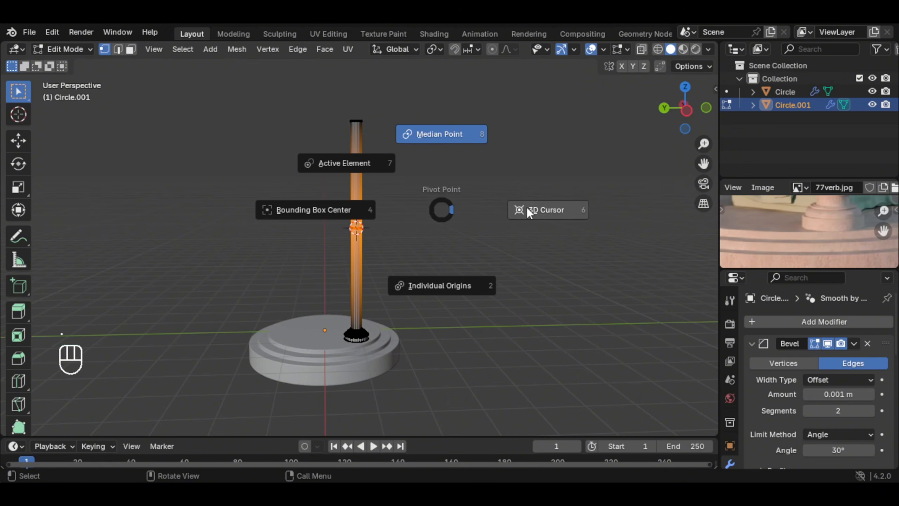
{"action": "left_click", "coordinate": [575, 205]}
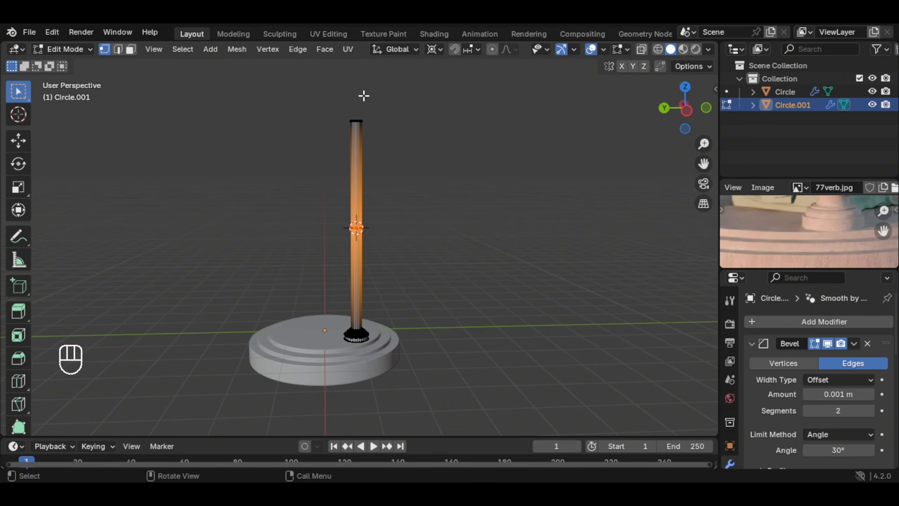
{"action": "left_click", "coordinate": [436, 50]}
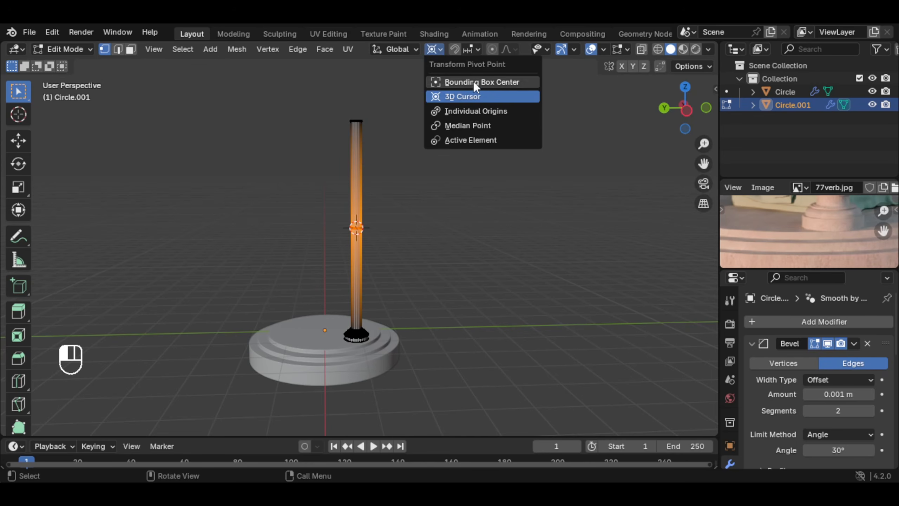
{"action": "left_click", "coordinate": [448, 97]}
Step: With X-ray on, duplicate the column's molded base in place and flip it to the shaft's upper end by scaling -1 along Z
{"action": "middle_click_drag", "start_coordinate": [361, 207], "coordinate": [375, 205]}
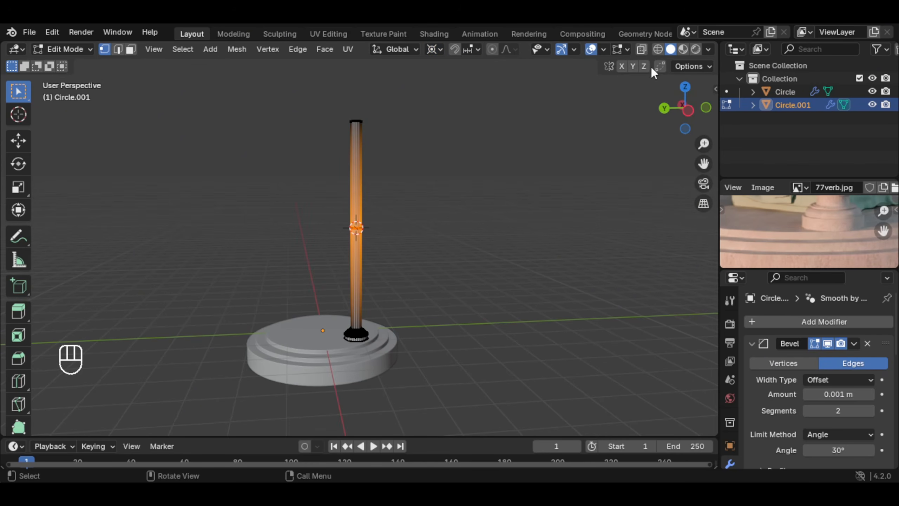
{"action": "left_click", "coordinate": [645, 48]}
{"action": "scroll", "coordinate": [404, 304], "scroll_direction": "up", "scroll_amount": 3}
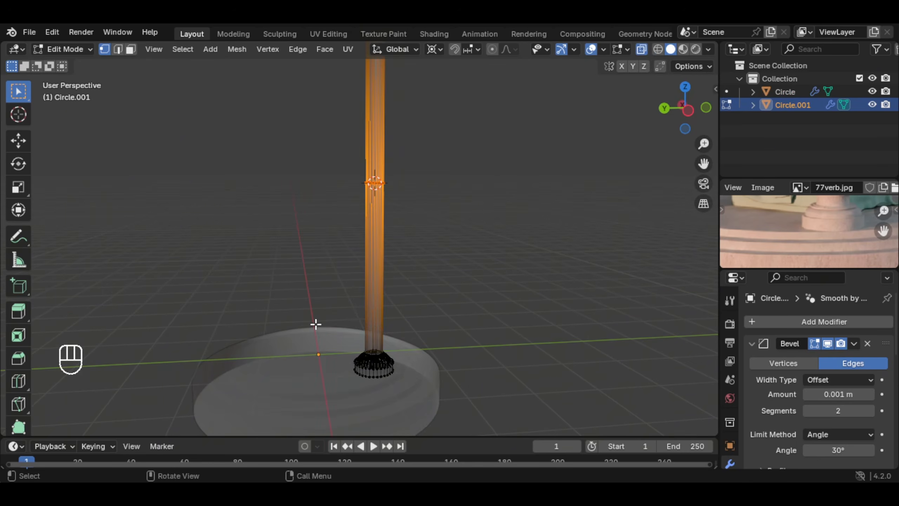
{"action": "left_click_drag", "start_coordinate": [318, 326], "coordinate": [467, 420]}
{"action": "scroll", "coordinate": [392, 309], "scroll_direction": "down", "scroll_amount": 2}
{"action": "middle_click_drag", "start_coordinate": [398, 303], "coordinate": [401, 340], "text": "shift"}
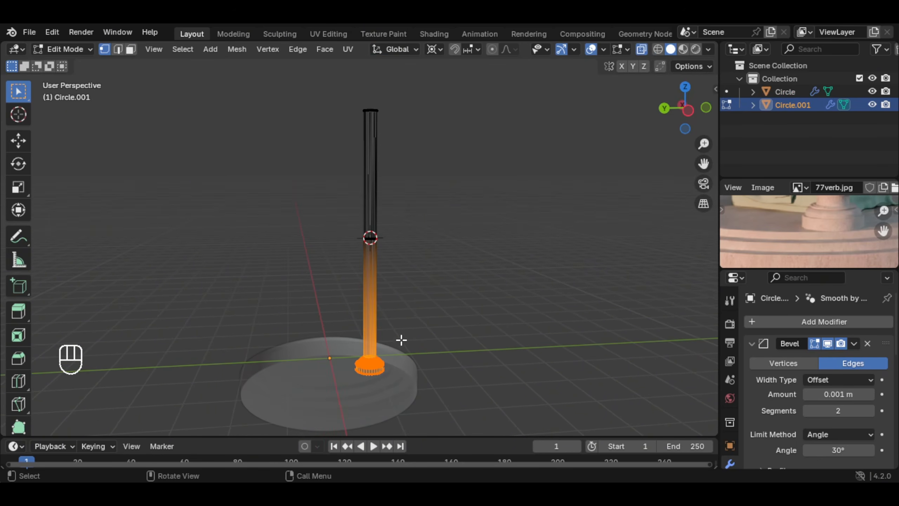
{"action": "key", "text": "shift"}
{"action": "right_click", "coordinate": [467, 280]}
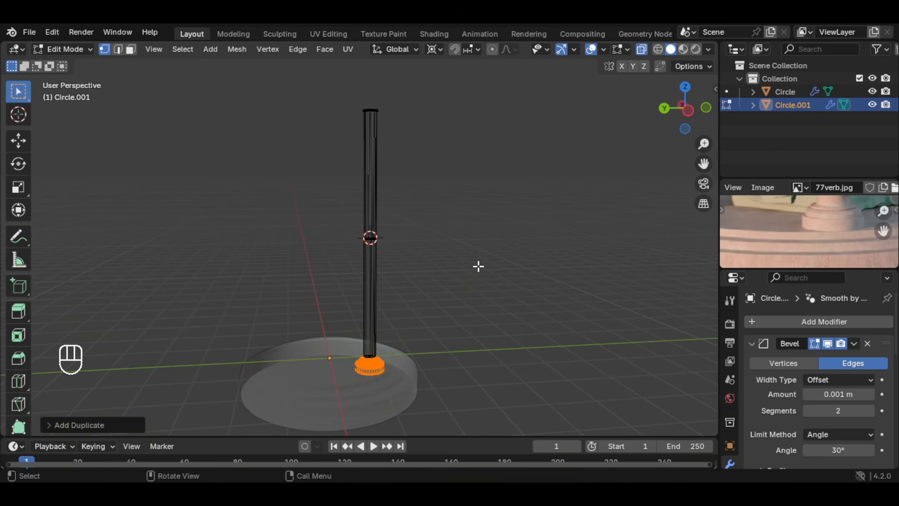
{"action": "key", "text": "s"}
{"action": "key", "text": "z"}
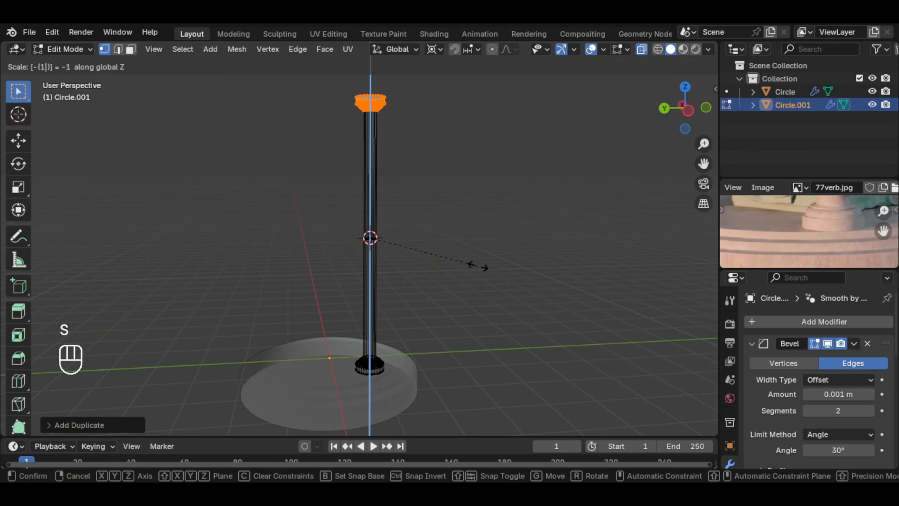
{"action": "left_click", "coordinate": [478, 266]}
Step: Merge all of the column's vertices by distance and return to Object Mode
{"action": "middle_click_drag", "start_coordinate": [437, 176], "coordinate": [432, 198]}
{"action": "key", "text": "a"}
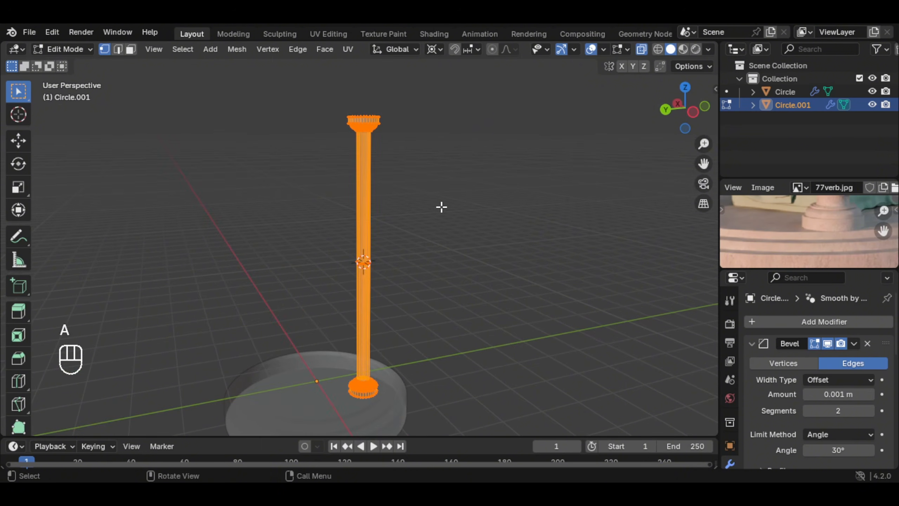
{"action": "key", "text": "m"}
{"action": "key", "text": "m"}
{"action": "left_click", "coordinate": [351, 307]}
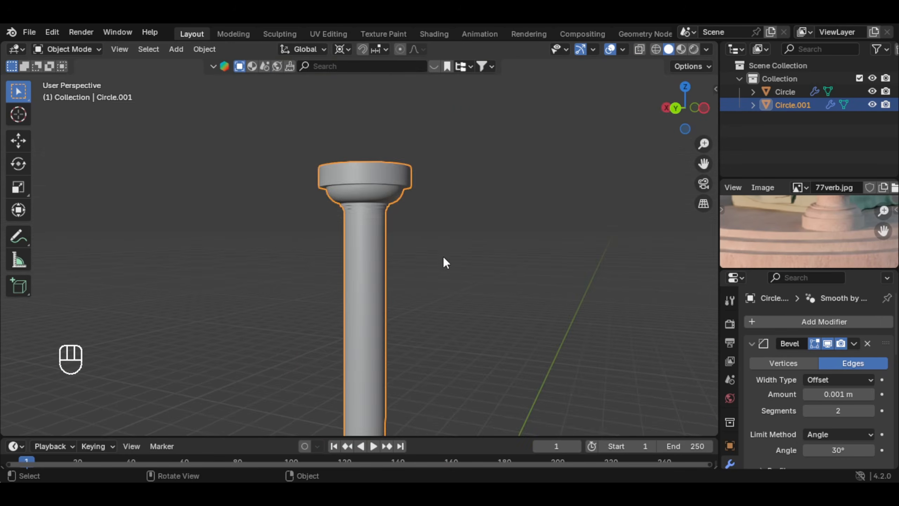
{"action": "scroll", "coordinate": [401, 290], "scroll_direction": "down", "scroll_amount": 6}
{"action": "middle_click_drag", "start_coordinate": [443, 257], "coordinate": [423, 245]}
{"action": "scroll", "coordinate": [393, 281], "scroll_direction": "down", "scroll_amount": 3}
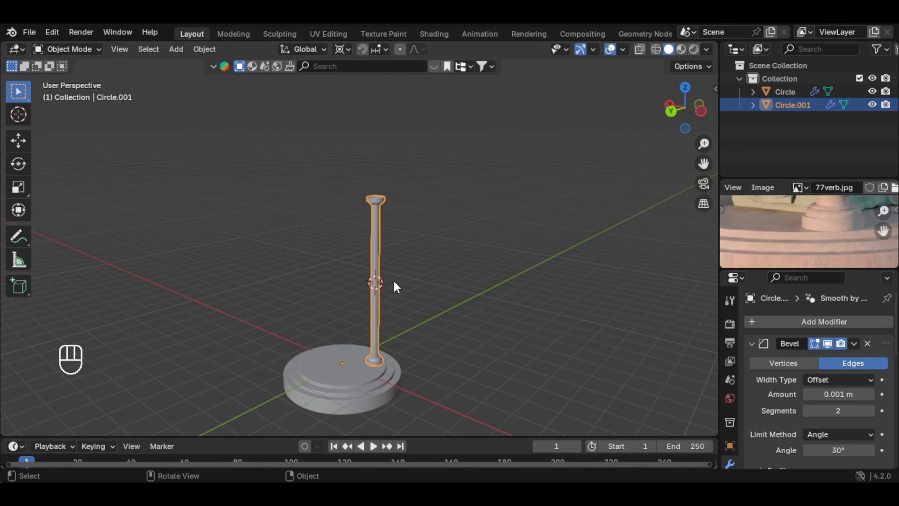
{"action": "middle_click_drag", "start_coordinate": [393, 281], "coordinate": [419, 225], "text": "shift"}
{"action": "scroll", "coordinate": [796, 217], "scroll_direction": "down", "scroll_amount": 5}
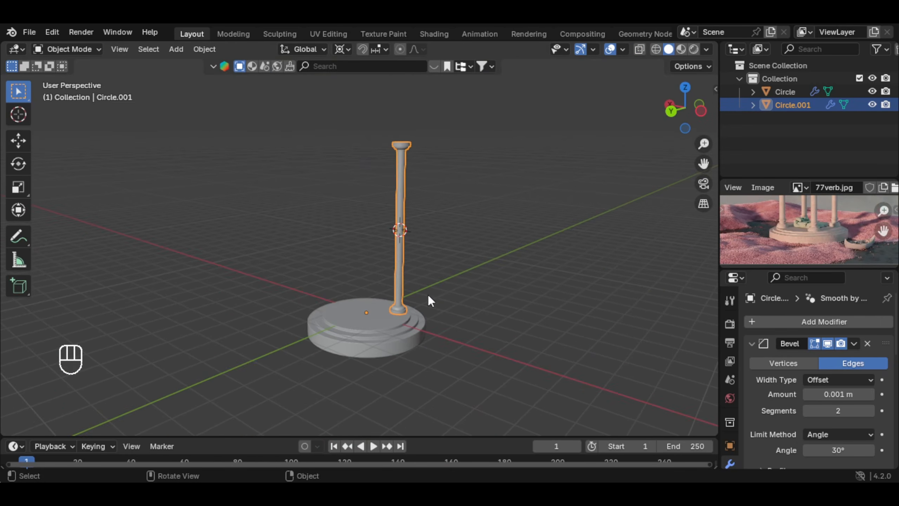
Step: Snap the 3D cursor to the world origin and set the column's origin to the 3D cursor
{"action": "key", "text": "KP_7"}
{"action": "key", "text": "shift+s"}
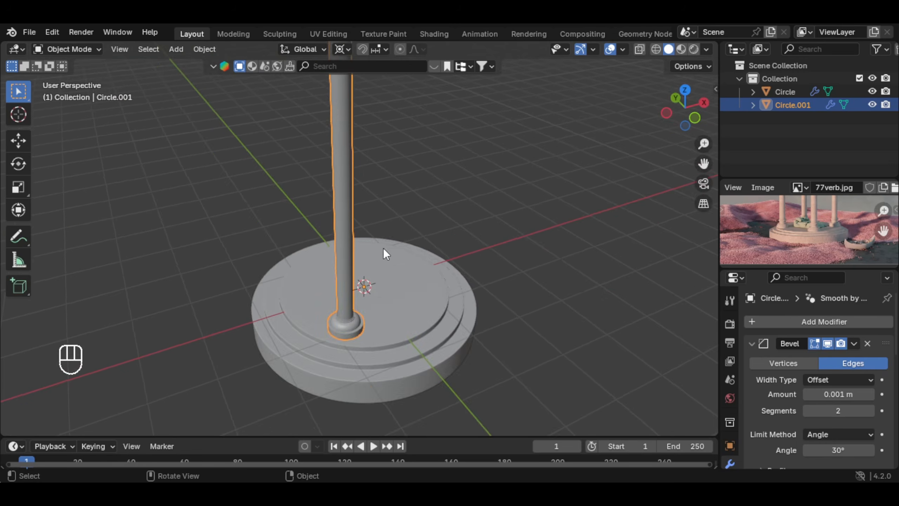
{"action": "middle_click_drag", "start_coordinate": [383, 247], "coordinate": [371, 289], "text": "shift"}
{"action": "scroll", "coordinate": [371, 290], "scroll_direction": "up", "scroll_amount": 2}
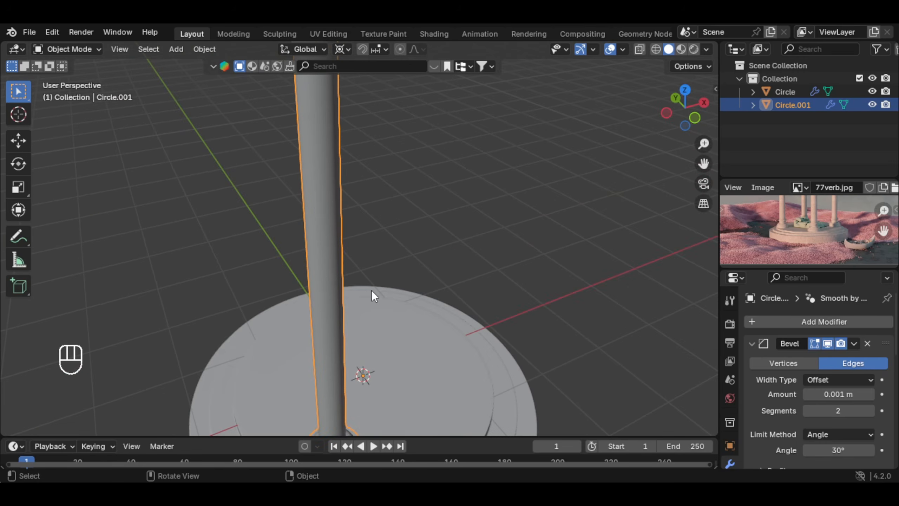
{"action": "right_click", "coordinate": [338, 254]}
{"action": "mouse_move", "coordinate": [335, 252]}
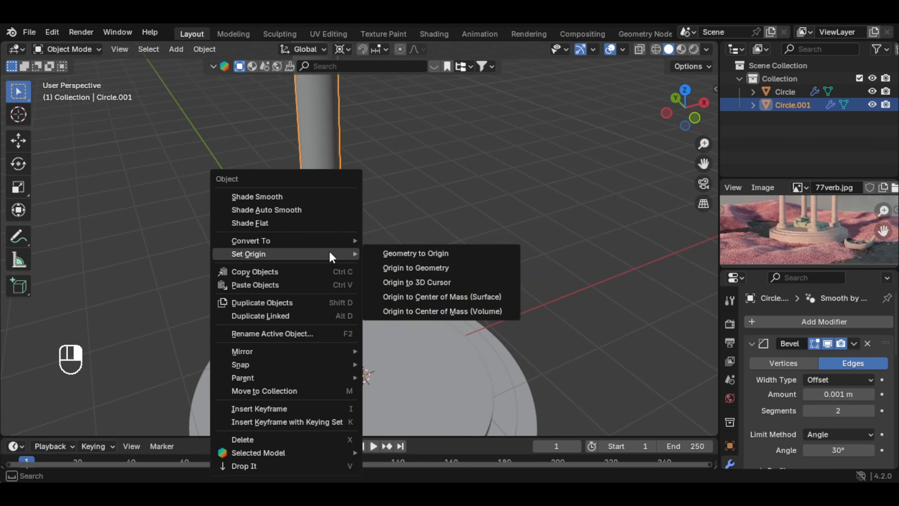
{"action": "left_click", "coordinate": [448, 282]}
{"action": "scroll", "coordinate": [371, 297], "scroll_direction": "down", "scroll_amount": 3}
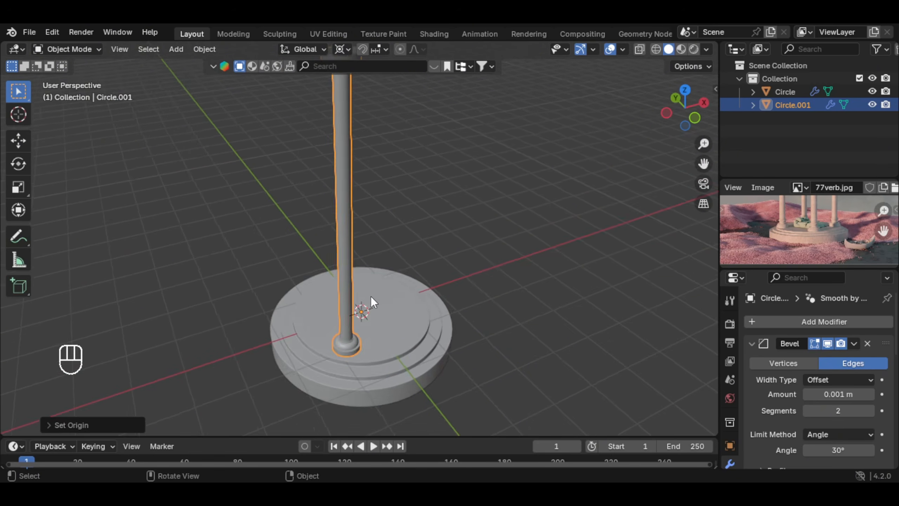
Step: In top wireframe view, duplicate the column and rotate the copy around the pavilion centre to the matching spot across the X axis
{"action": "middle_click_drag", "start_coordinate": [371, 296], "coordinate": [327, 273]}
{"action": "scroll", "coordinate": [381, 296], "scroll_direction": "up", "scroll_amount": 2}
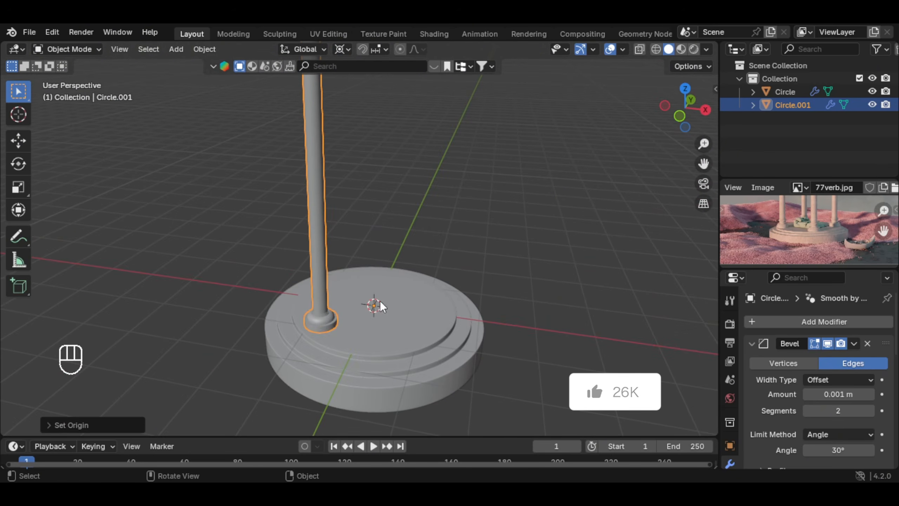
{"action": "key", "text": "KP_7"}
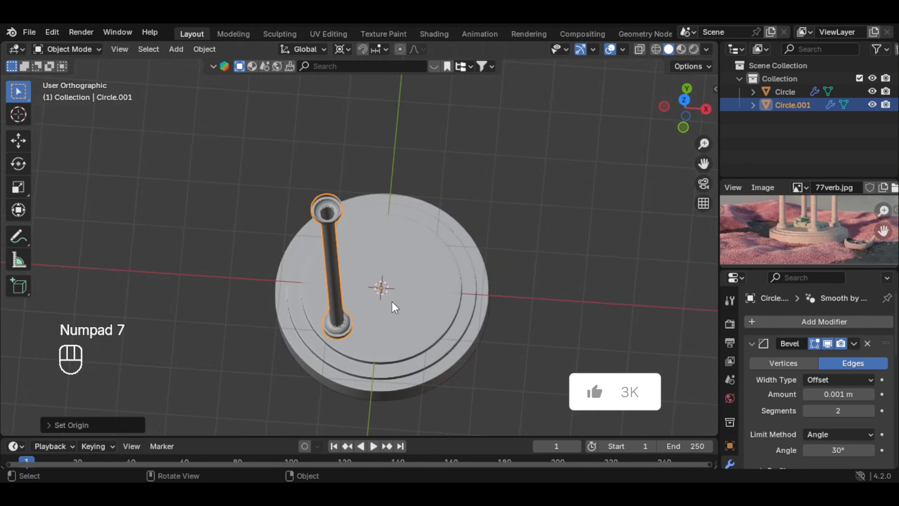
{"action": "left_click", "coordinate": [660, 50]}
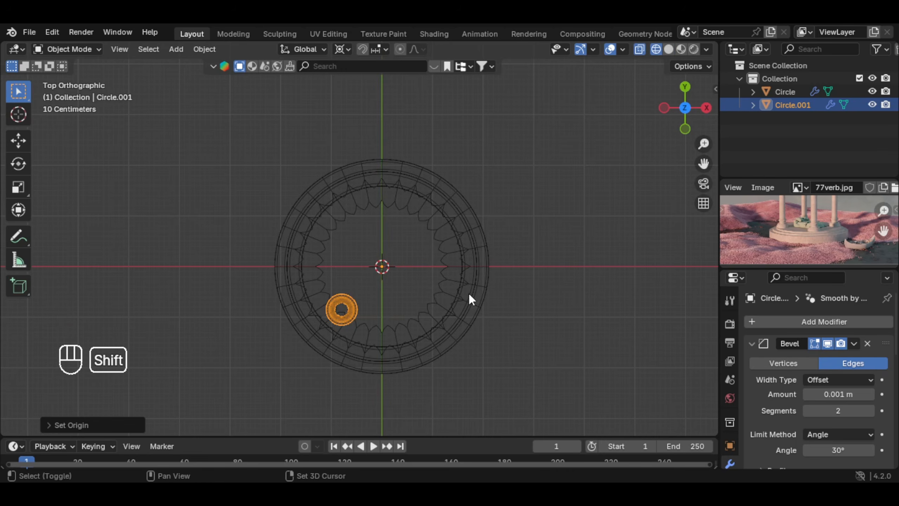
{"action": "key", "text": "shift+d"}
{"action": "right_click", "coordinate": [523, 202]}
{"action": "key", "text": "r"}
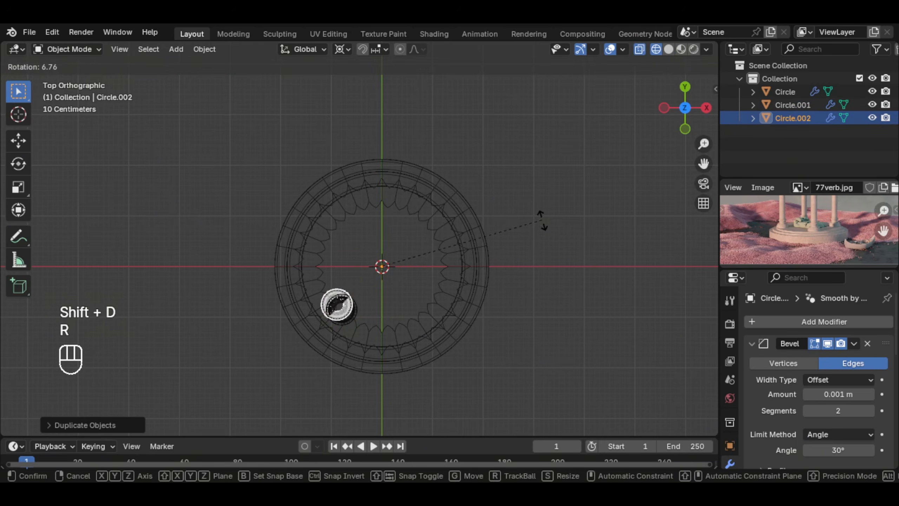
{"action": "left_click", "coordinate": [417, 397]}
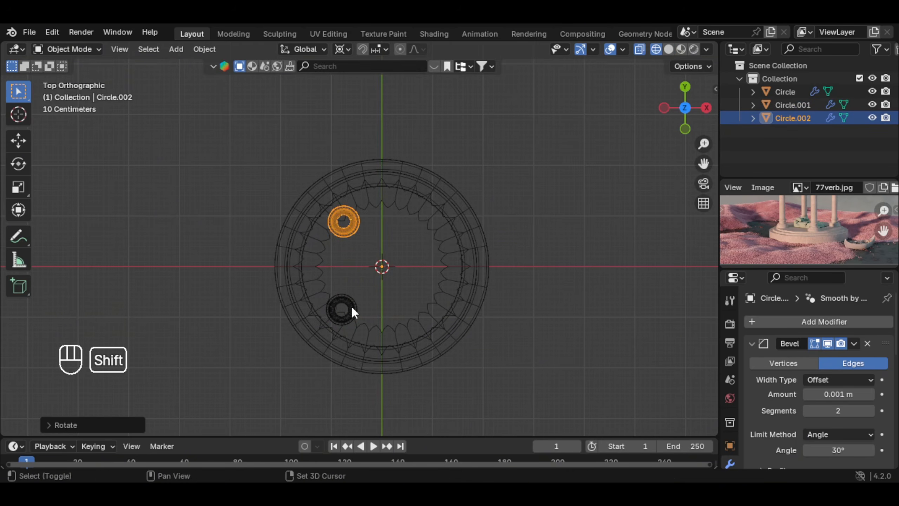
Step: Duplicate both columns, move the copies along X to the opposite side of the base, and return to solid shading
{"action": "left_click", "coordinate": [354, 304], "text": "shift"}
{"action": "key", "text": "shift+d"}
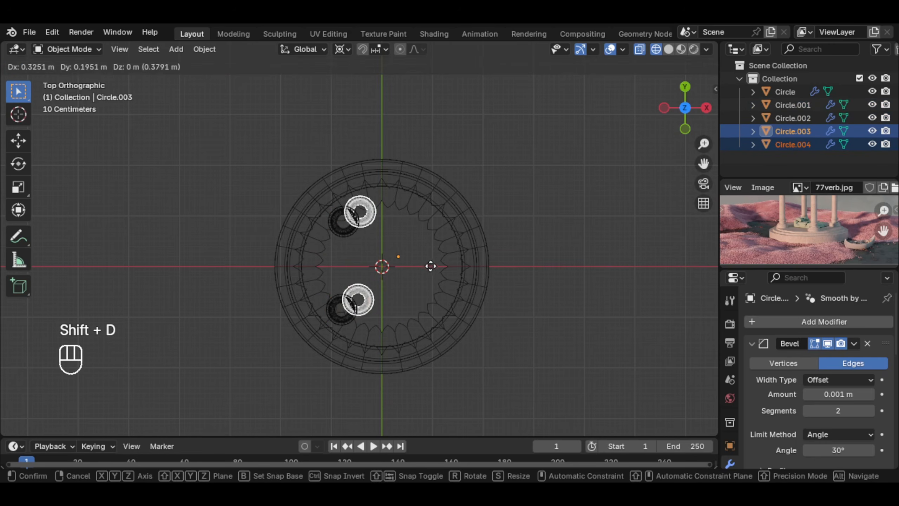
{"action": "right_click", "coordinate": [439, 265]}
{"action": "key", "text": "g"}
{"action": "key", "text": "x"}
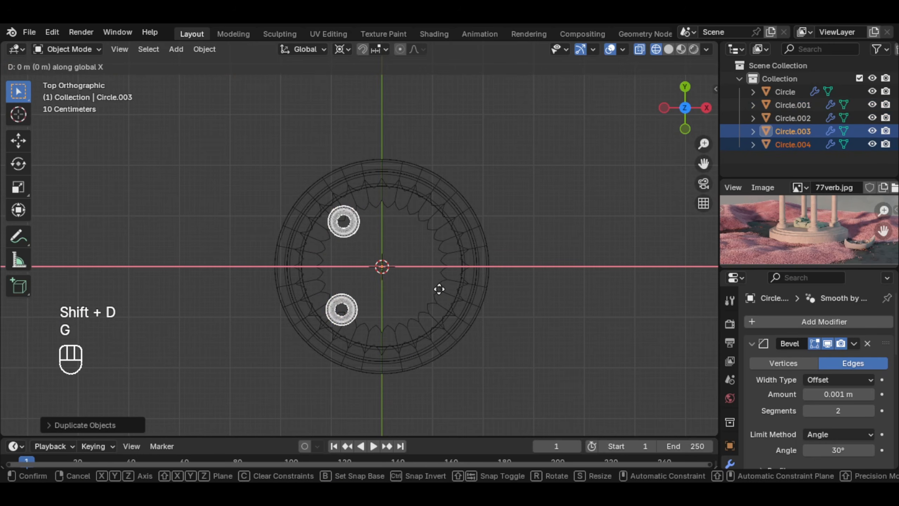
{"action": "left_click", "coordinate": [502, 287]}
{"action": "middle_click_drag", "start_coordinate": [502, 287], "coordinate": [628, 59]}
{"action": "left_click", "coordinate": [668, 49]}
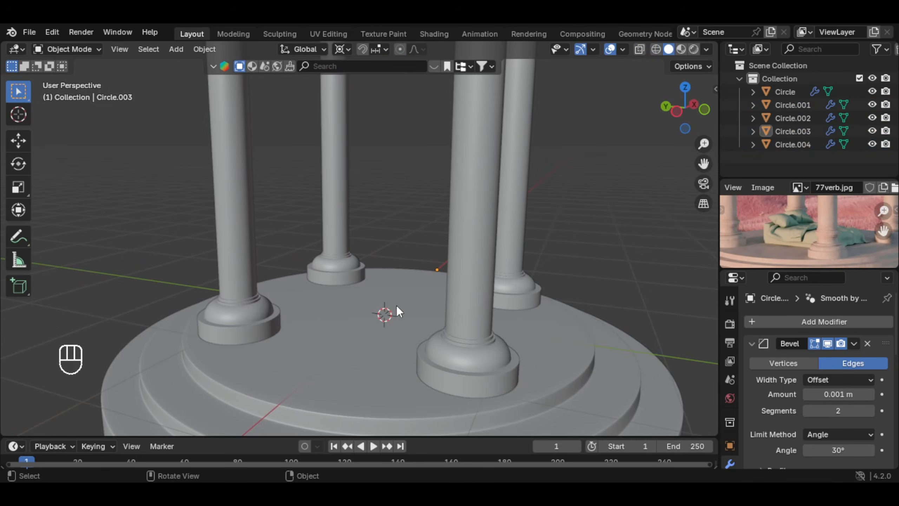
Step: Add a cube mesh at the centre of the pavilion
{"action": "key", "text": "shift+a"}
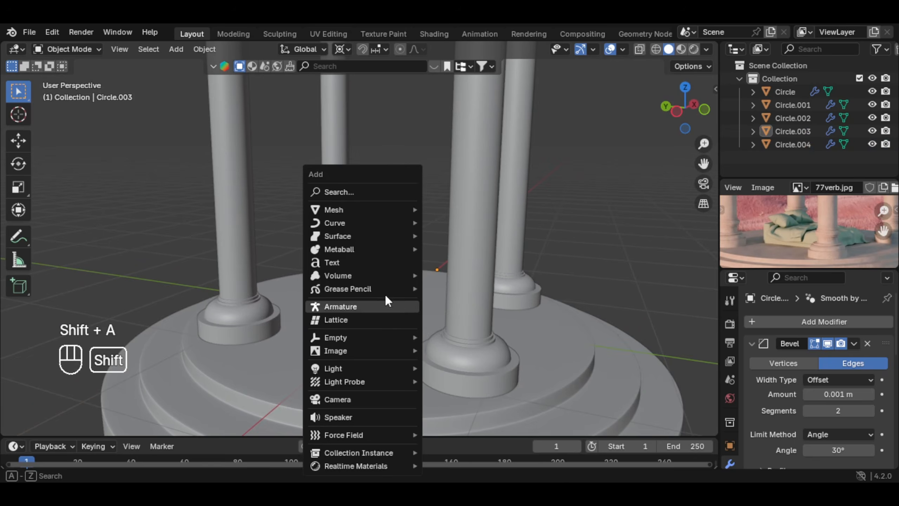
{"action": "key", "text": "Escape"}
{"action": "key", "text": "shift+a"}
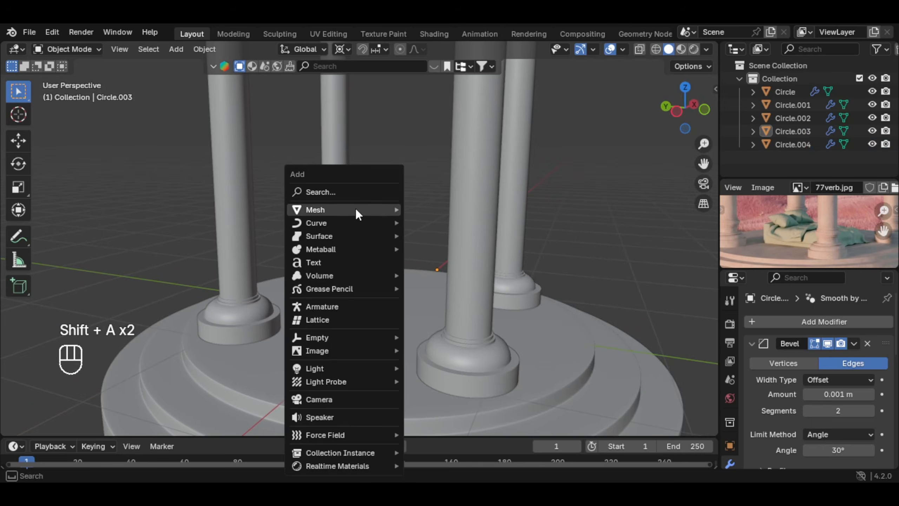
{"action": "mouse_move", "coordinate": [355, 208]}
{"action": "left_click", "coordinate": [481, 219]}
Step: Scale the cube's whole mesh down to fit between the columns and flatten it along Z
{"action": "key", "text": "Tab"}
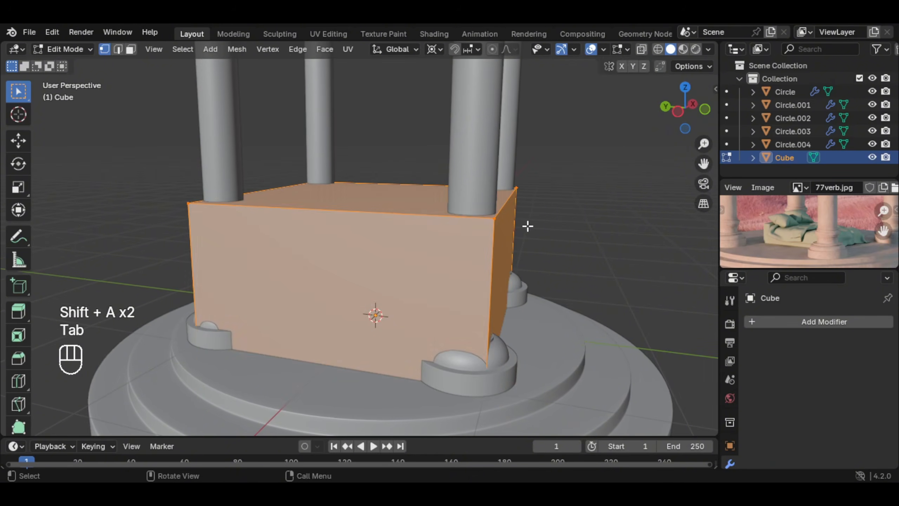
{"action": "key", "text": "a"}
{"action": "key", "text": "s"}
{"action": "left_click", "coordinate": [438, 239]}
{"action": "key", "text": "s"}
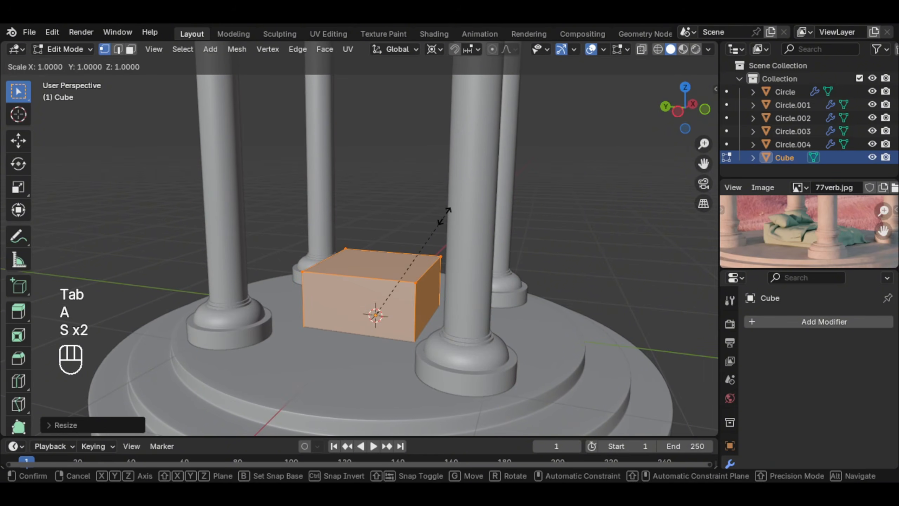
{"action": "key", "text": "z"}
{"action": "left_click", "coordinate": [399, 254]}
{"action": "key", "text": "Tab"}
Step: Raise the block about 0.46 m along Z so it clears the top of the round base
{"action": "middle_click_drag", "start_coordinate": [368, 323], "coordinate": [401, 307]}
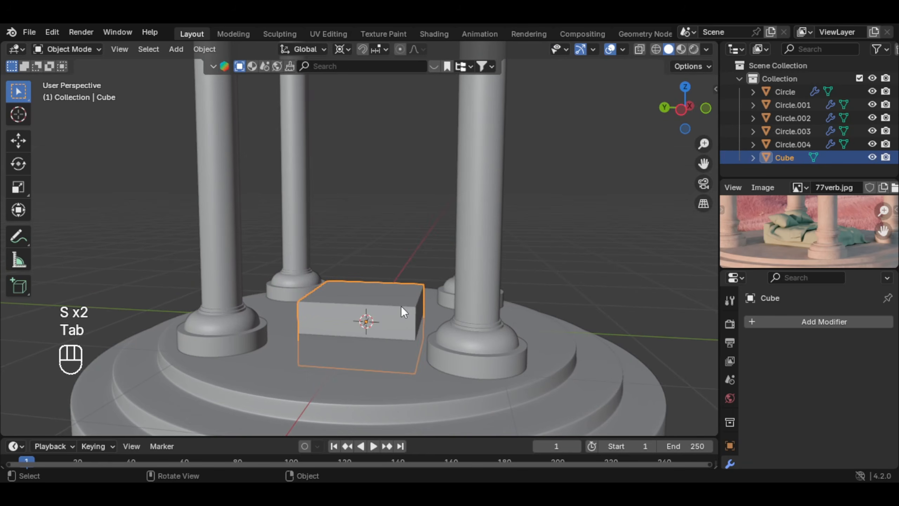
{"action": "key", "text": "g"}
{"action": "key", "text": "z"}
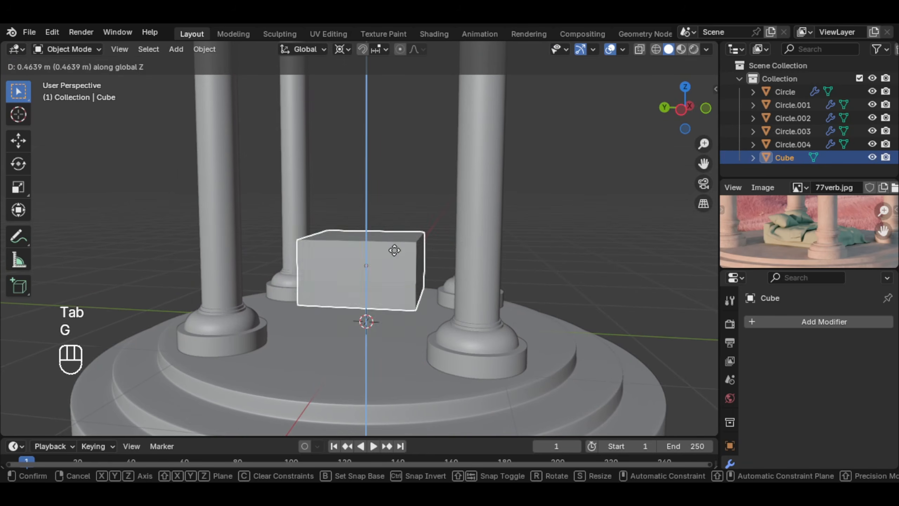
{"action": "left_click", "coordinate": [395, 249]}
Step: Lower the block's top face along Z and move an end face along Y to form a low, long mattress
{"action": "key", "text": "Tab"}
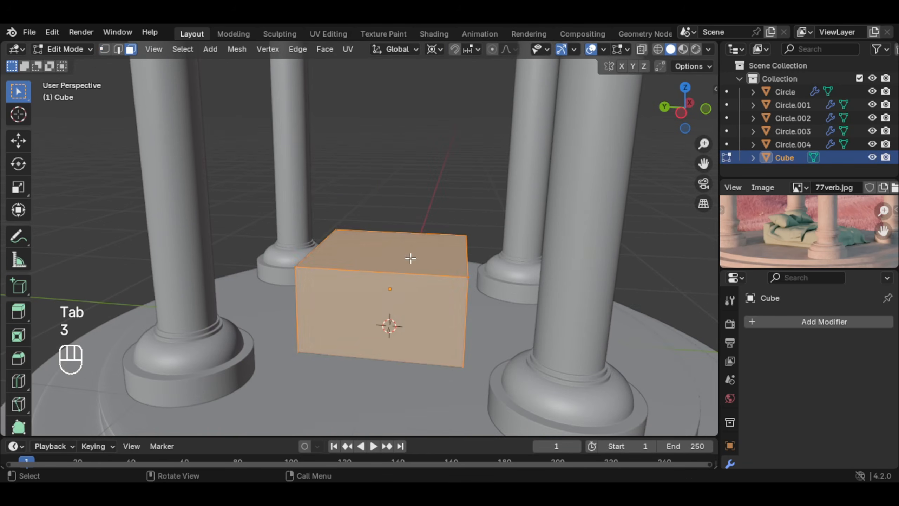
{"action": "left_click", "coordinate": [410, 258]}
{"action": "key", "text": "g"}
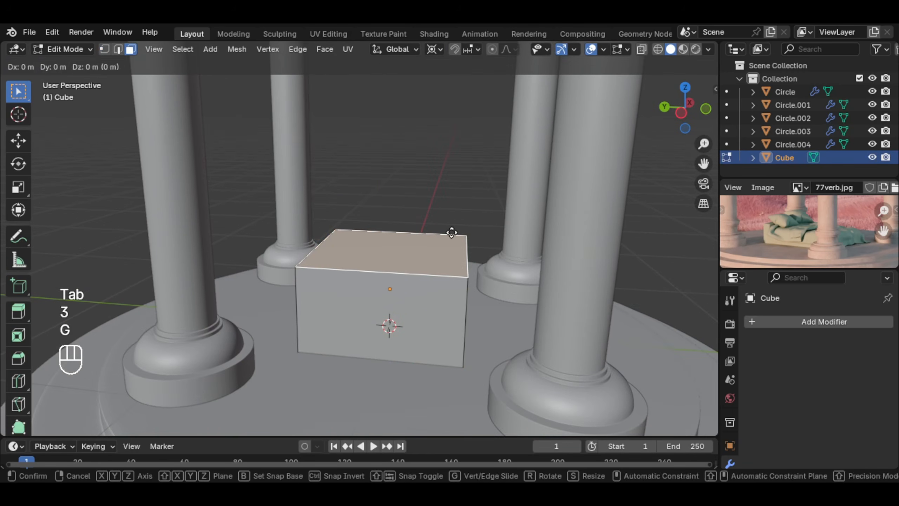
{"action": "key", "text": "z"}
{"action": "left_click", "coordinate": [446, 277]}
{"action": "mouse_move", "coordinate": [446, 277]}
{"action": "middle_mouse_down"}
{"action": "mouse_move", "coordinate": [433, 291]}
{"action": "mouse_move", "coordinate": [442, 291]}
{"action": "middle_mouse_up"}
{"action": "key", "text": "g"}
{"action": "key", "text": "y"}
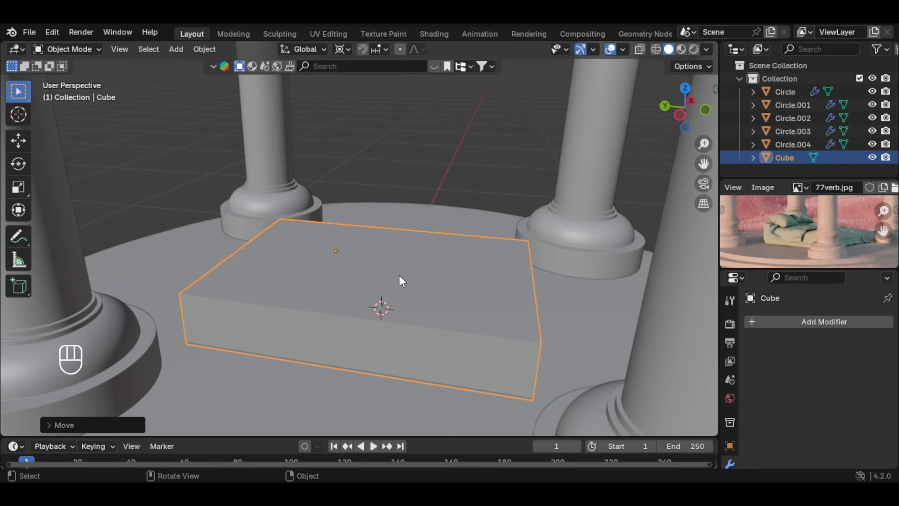
Step: Add a level 2 Subdivision modifier and bevel a central crosswise loop cut by about 0.59 m with one segment, forming support loops near both ends
{"action": "key", "text": "ctrl+2"}
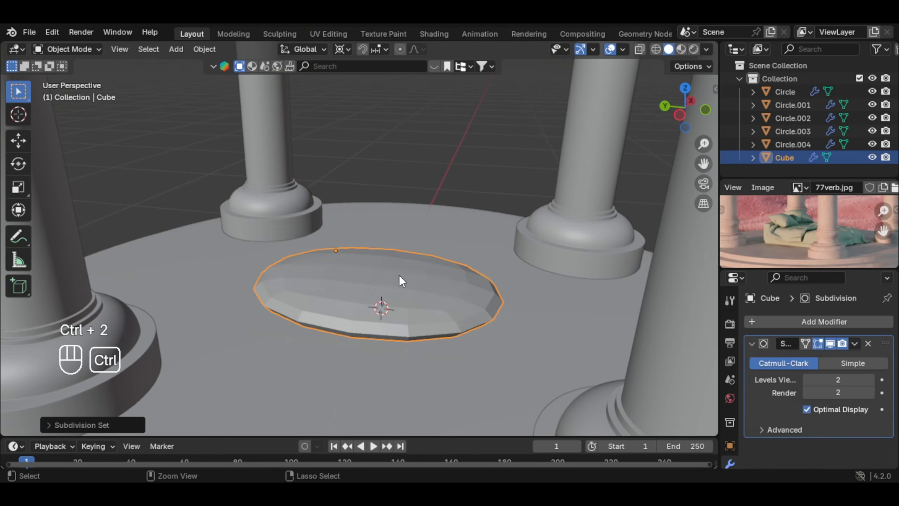
{"action": "middle_click_drag", "start_coordinate": [471, 270], "coordinate": [438, 273]}
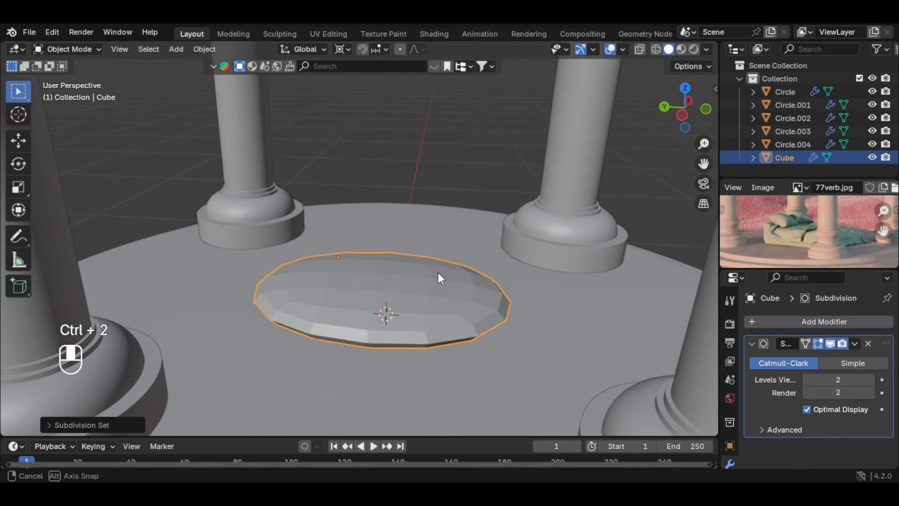
{"action": "key", "text": "Tab"}
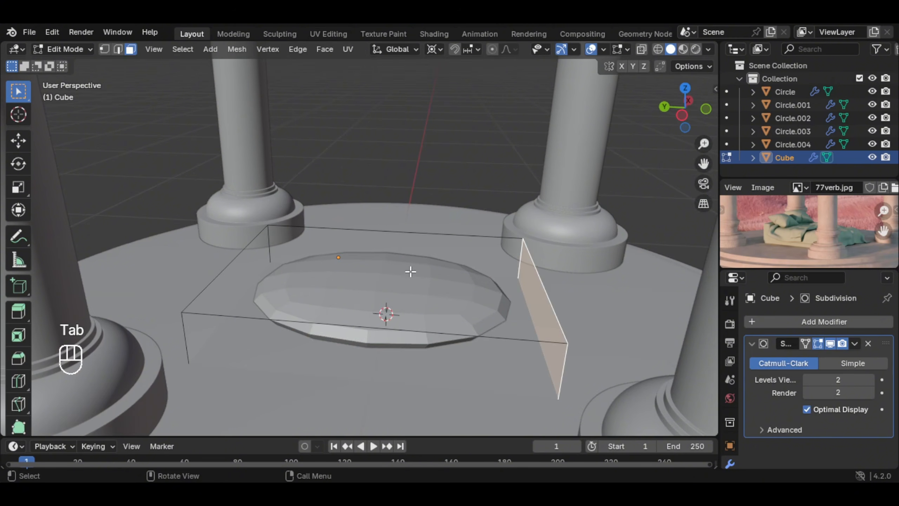
{"action": "key", "text": "ctrl+r"}
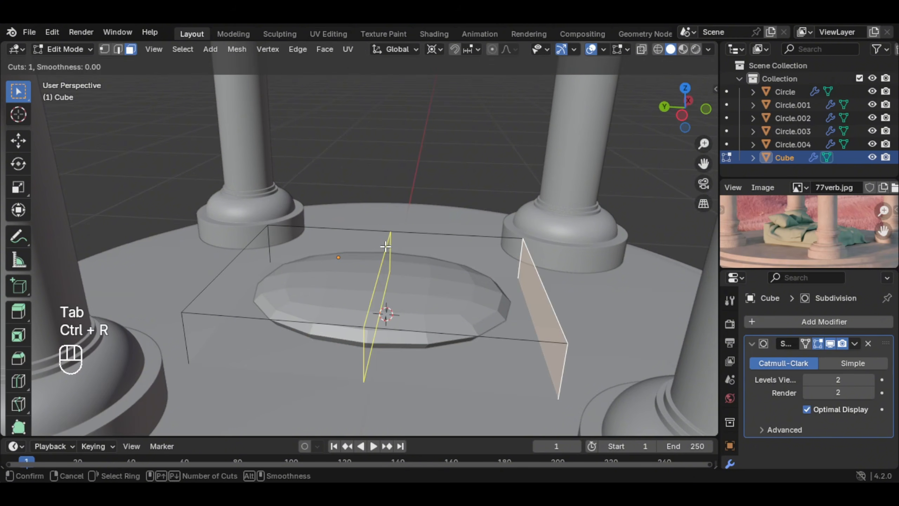
{"action": "left_click", "coordinate": [388, 241]}
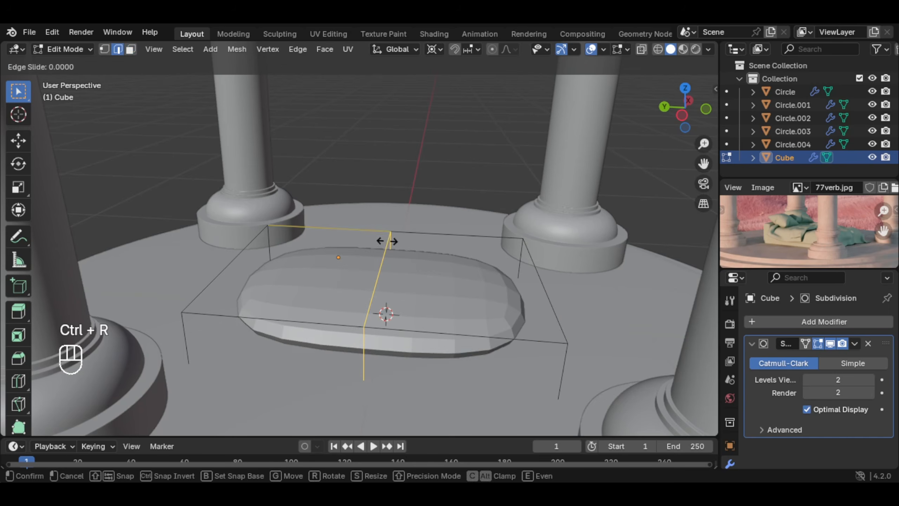
{"action": "left_click", "coordinate": [394, 241]}
{"action": "key", "text": "ctrl+b"}
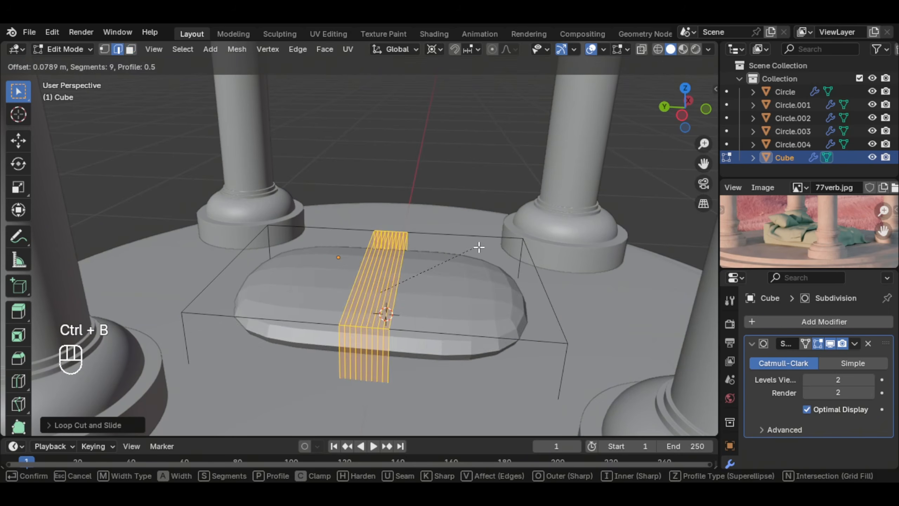
{"action": "scroll", "coordinate": [552, 252], "scroll_direction": "down", "scroll_amount": 5}
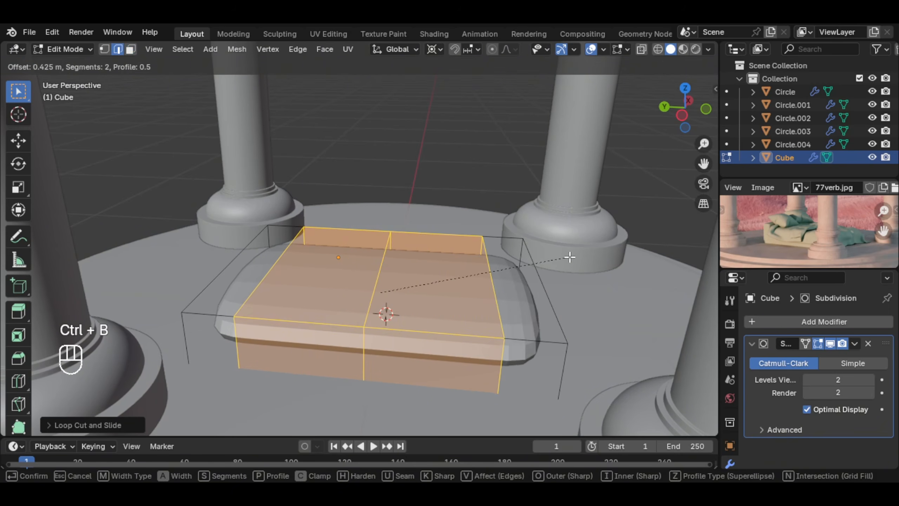
{"action": "scroll", "coordinate": [584, 257], "scroll_direction": "down", "scroll_amount": 1}
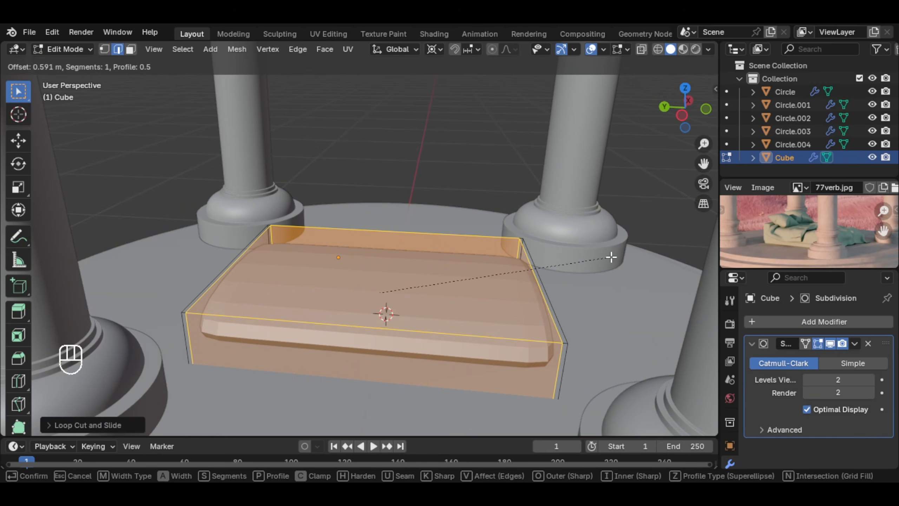
{"action": "left_click", "coordinate": [611, 257]}
Step: Cut a lengthwise loop through the mattress and bevel it outward into support loops close to both long sides
{"action": "key", "text": "ctrl+r"}
{"action": "left_click", "coordinate": [245, 262]}
{"action": "right_click", "coordinate": [245, 263]}
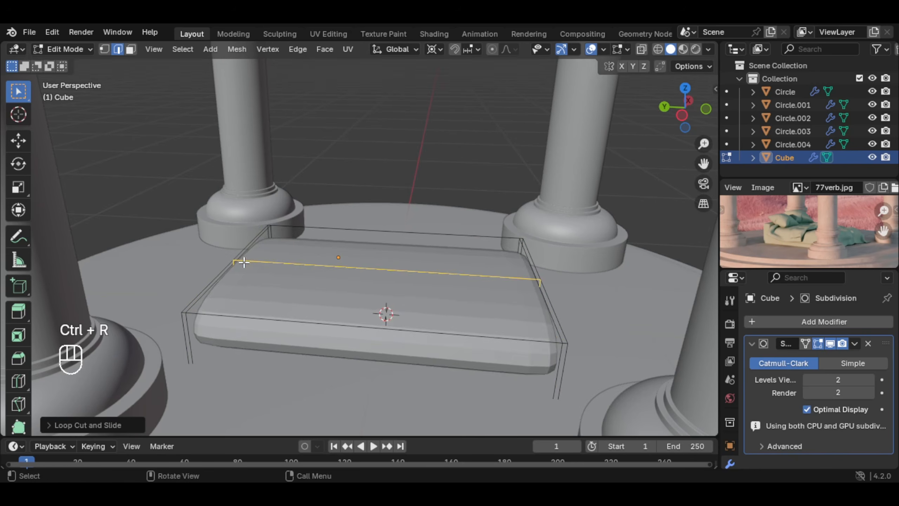
{"action": "middle_click_drag", "start_coordinate": [244, 263], "coordinate": [499, 311]}
{"action": "key", "text": "ctrl+b"}
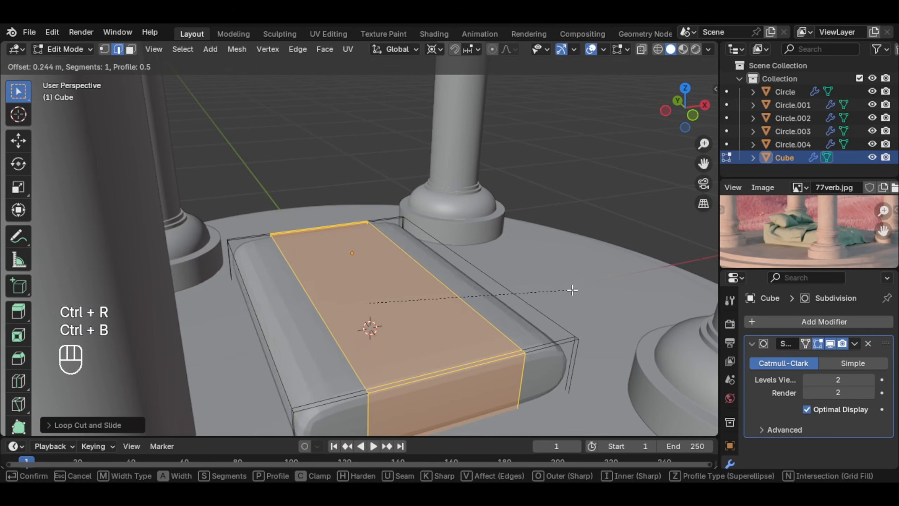
{"action": "left_click", "coordinate": [615, 288]}
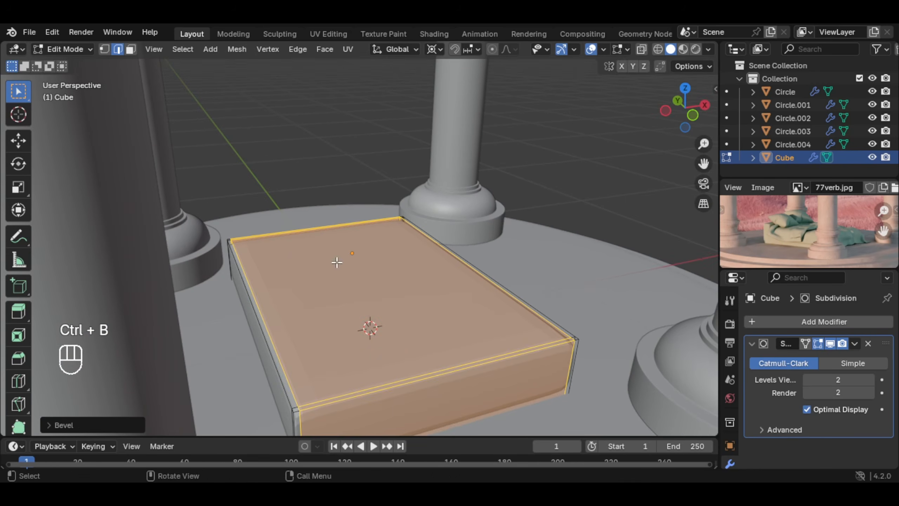
Step: Return to Object Mode and shade the mattress smooth
{"action": "middle_click_drag", "start_coordinate": [337, 260], "coordinate": [458, 267]}
{"action": "scroll", "coordinate": [458, 267], "scroll_direction": "down", "scroll_amount": 4}
{"action": "key", "text": "Tab"}
{"action": "right_click", "coordinate": [393, 297]}
{"action": "left_click", "coordinate": [393, 297]}
{"action": "scroll", "coordinate": [394, 297], "scroll_direction": "up", "scroll_amount": 3}
{"action": "middle_click_drag", "start_coordinate": [394, 298], "coordinate": [364, 280]}
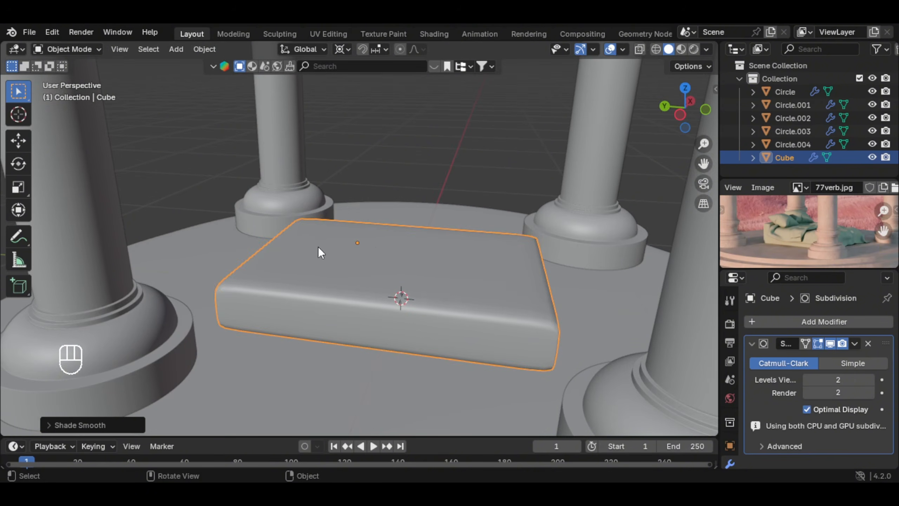
Step: Add a crosswise loop cut to the mattress and slide it close to the head end
{"action": "key", "text": "Tab"}
{"action": "middle_click_drag", "start_coordinate": [297, 251], "coordinate": [378, 241]}
{"action": "key", "text": "ctrl+r"}
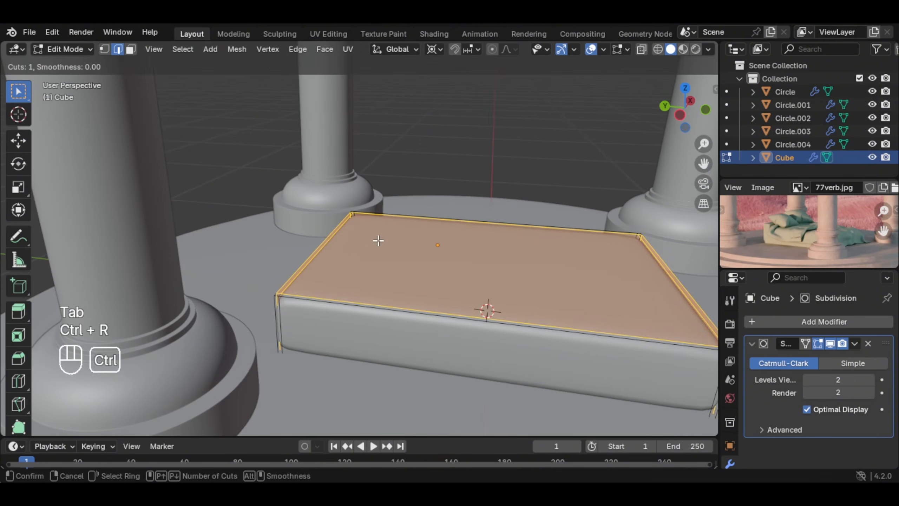
{"action": "left_click", "coordinate": [428, 221]}
{"action": "left_click", "coordinate": [316, 228]}
Step: Select all top faces of the narrow head-end strip, including the thin border faces, and extrude them up about 0.17 m as a headboard
{"action": "scroll", "coordinate": [358, 250], "scroll_direction": "up", "scroll_amount": 2}
{"action": "key", "text": "3"}
{"action": "middle_click_drag", "start_coordinate": [316, 229], "coordinate": [354, 247]}
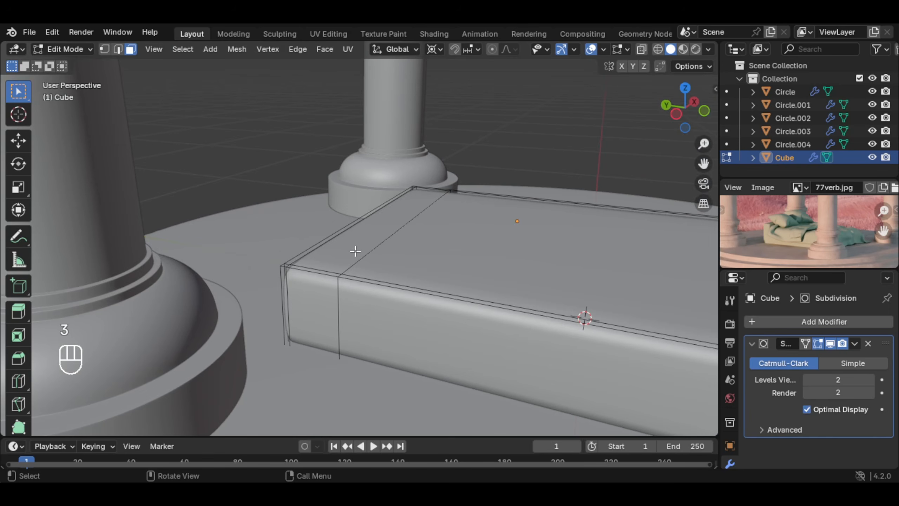
{"action": "left_click", "coordinate": [355, 251]}
{"action": "scroll", "coordinate": [365, 269], "scroll_direction": "up", "scroll_amount": 1}
{"action": "left_click", "coordinate": [295, 299], "text": "shift"}
{"action": "scroll", "coordinate": [417, 247], "scroll_direction": "up", "scroll_amount": 2}
{"action": "left_click", "coordinate": [420, 247], "text": "shift"}
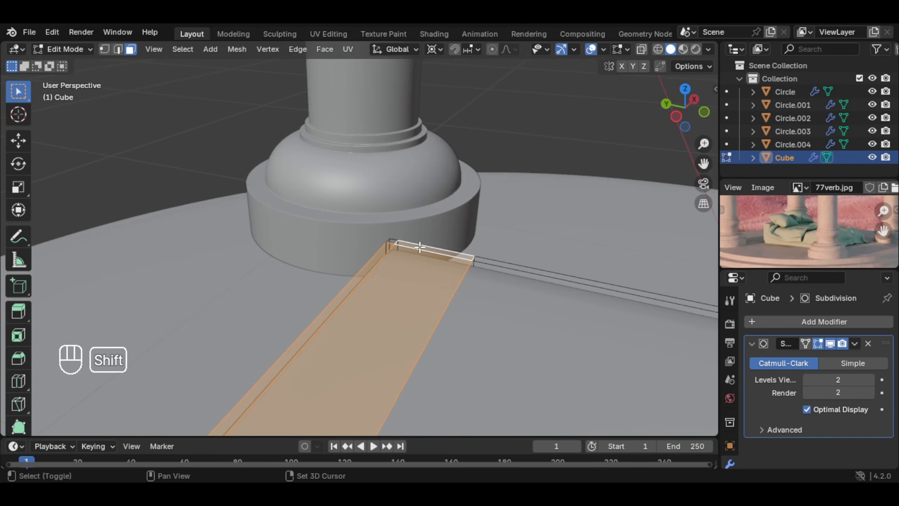
{"action": "left_click", "coordinate": [393, 241], "text": "shift"}
{"action": "scroll", "coordinate": [396, 266], "scroll_direction": "down", "scroll_amount": 2}
{"action": "middle_click_drag", "start_coordinate": [375, 279], "coordinate": [426, 219], "text": "shift"}
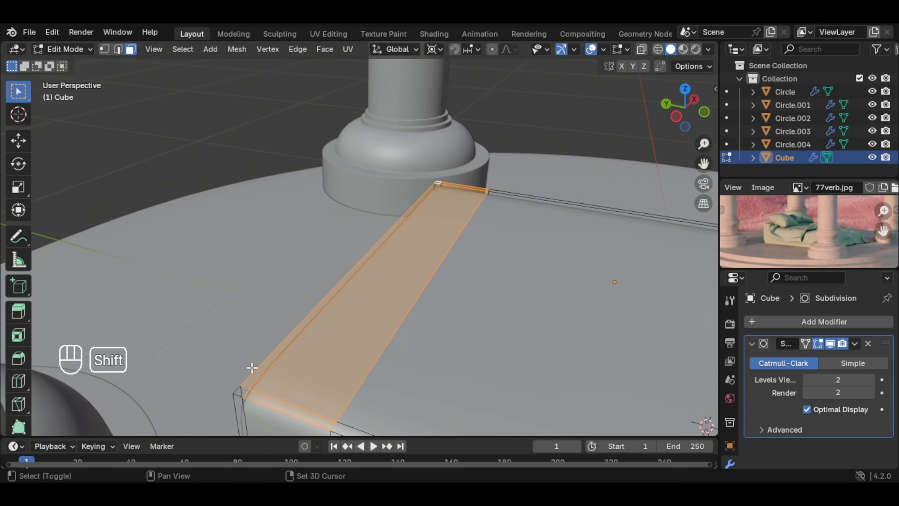
{"action": "middle_click_drag", "start_coordinate": [298, 379], "coordinate": [427, 334]}
{"action": "key", "text": "e"}
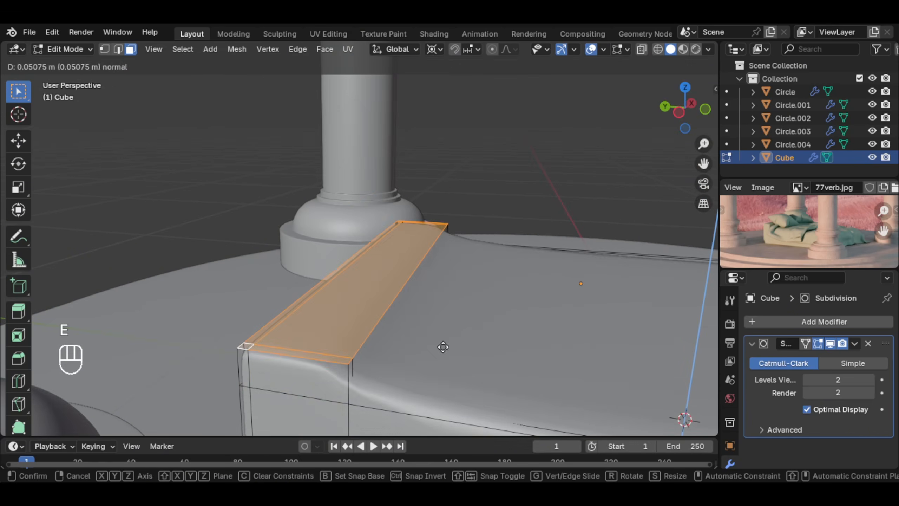
{"action": "left_click", "coordinate": [444, 291]}
{"action": "middle_click_drag", "start_coordinate": [443, 291], "coordinate": [538, 285]}
Step: Add a loop cut slid tight against the headboard's base to sharpen the transition, and return to Object Mode
{"action": "scroll", "coordinate": [445, 301], "scroll_direction": "down", "scroll_amount": 2}
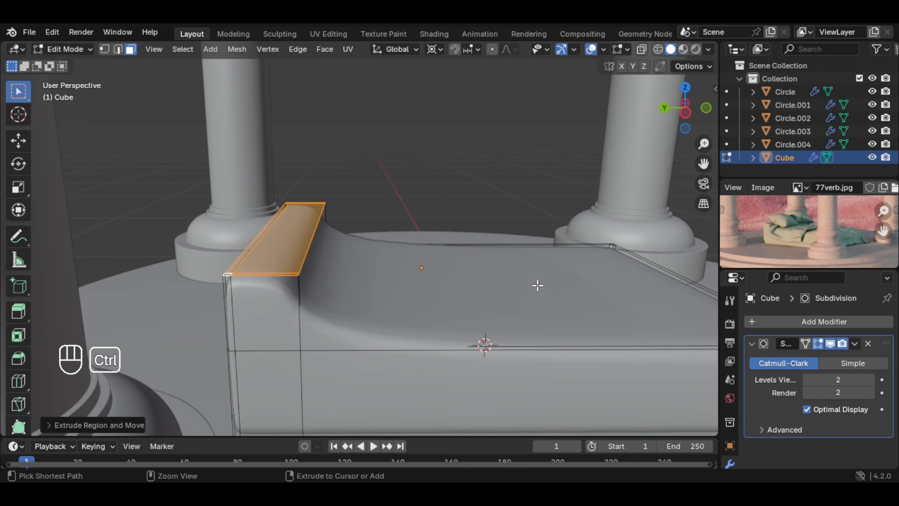
{"action": "key", "text": "ctrl+r"}
{"action": "left_click", "coordinate": [512, 261]}
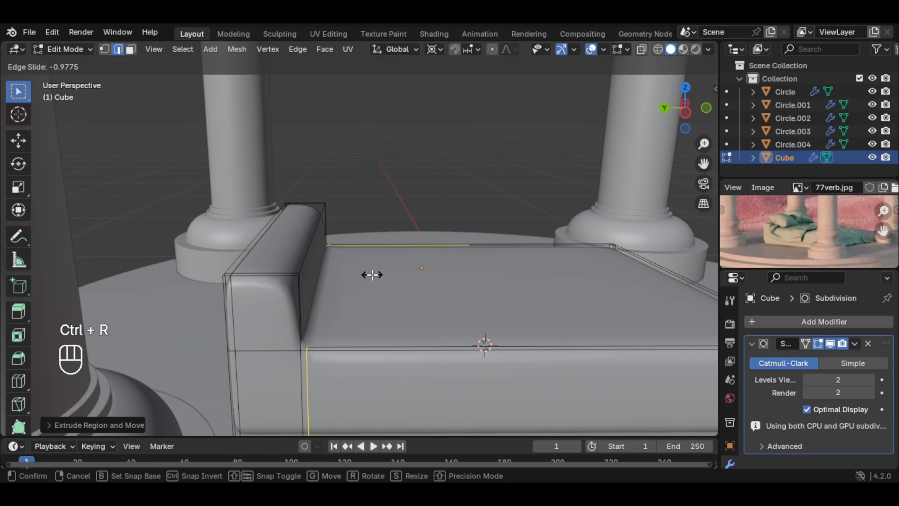
{"action": "left_click", "coordinate": [372, 275]}
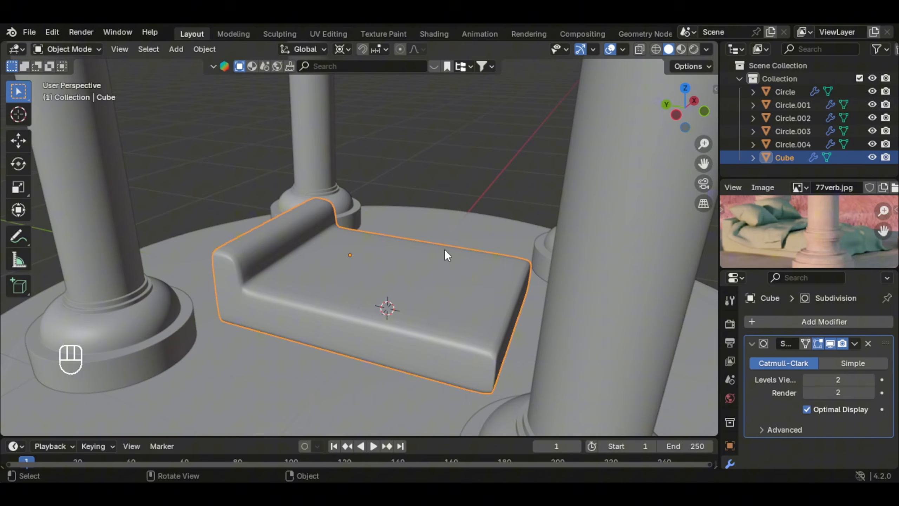
{"action": "middle_click_drag", "start_coordinate": [444, 249], "coordinate": [425, 250]}
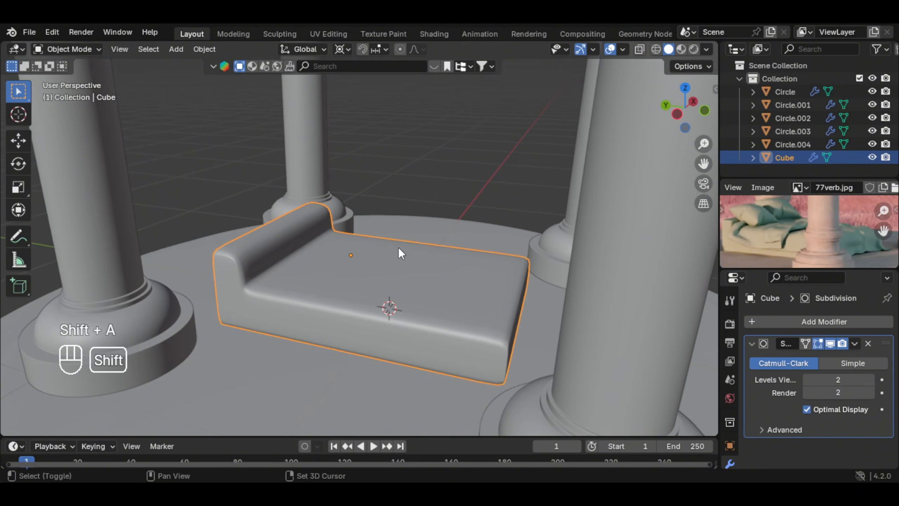
Step: Add a plane mesh and raise it above the bed
{"action": "key", "text": "shift+a"}
{"action": "mouse_move", "coordinate": [408, 206]}
{"action": "left_click", "coordinate": [468, 208]}
{"action": "middle_click_drag", "start_coordinate": [470, 208], "coordinate": [411, 258]}
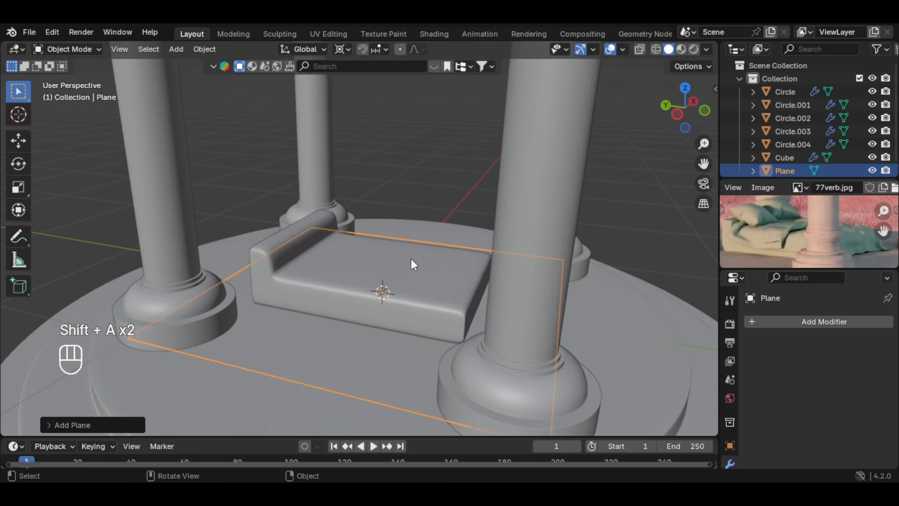
{"action": "key", "text": "g"}
{"action": "left_click", "coordinate": [473, 229]}
Step: Scale the plane's mesh down to roughly the size of the bed and return to Object Mode
{"action": "key", "text": "Tab"}
{"action": "key", "text": "a"}
{"action": "key", "text": "s"}
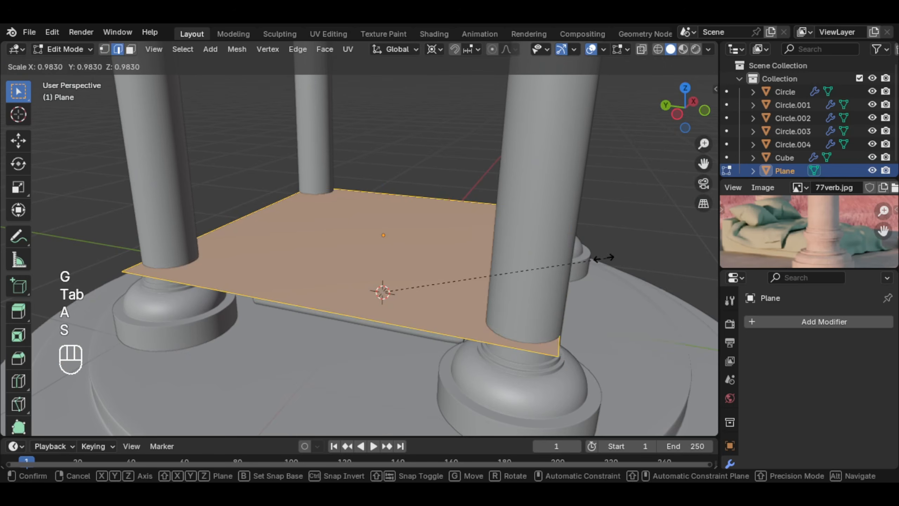
{"action": "left_click", "coordinate": [456, 297]}
{"action": "key", "text": "Tab"}
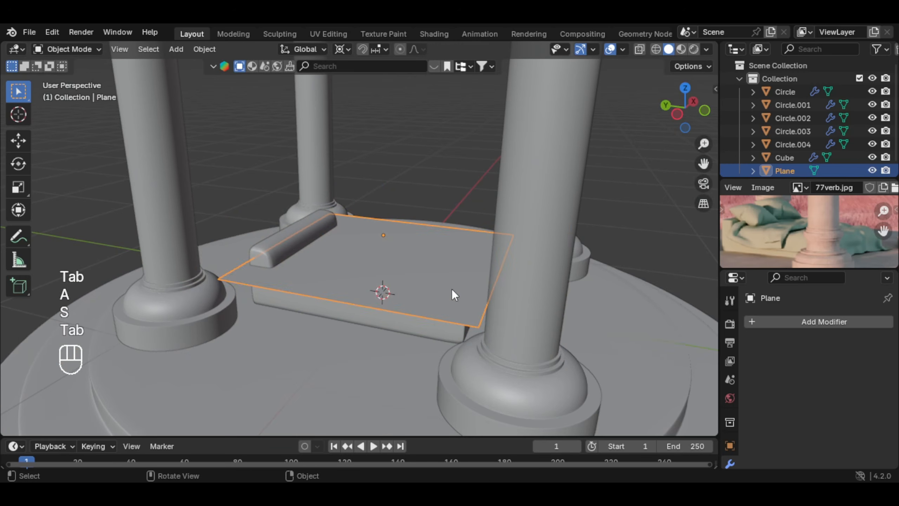
Step: Change the transform pivot point and move the plane over the mattress so it clears the headboard
{"action": "key", "text": "period"}
{"action": "left_click", "coordinate": [496, 200]}
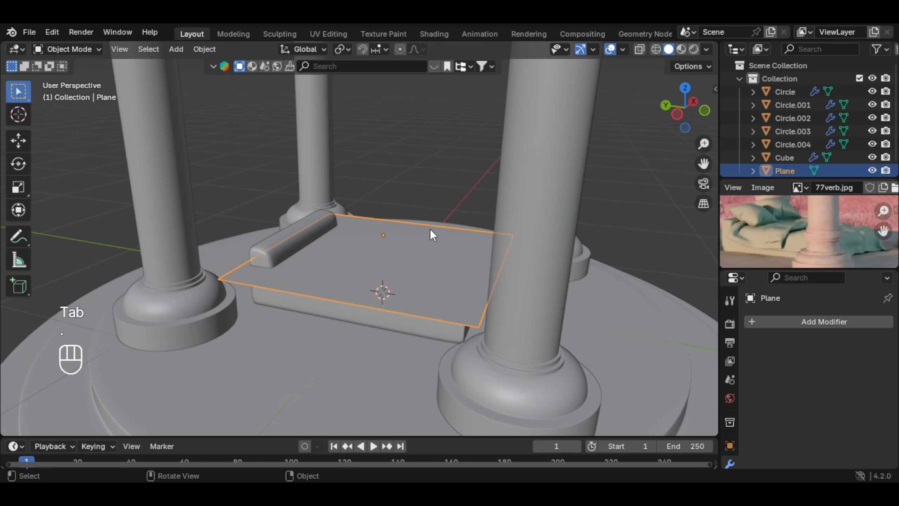
{"action": "key", "text": "g"}
{"action": "key", "text": "z"}
{"action": "left_click", "coordinate": [442, 235]}
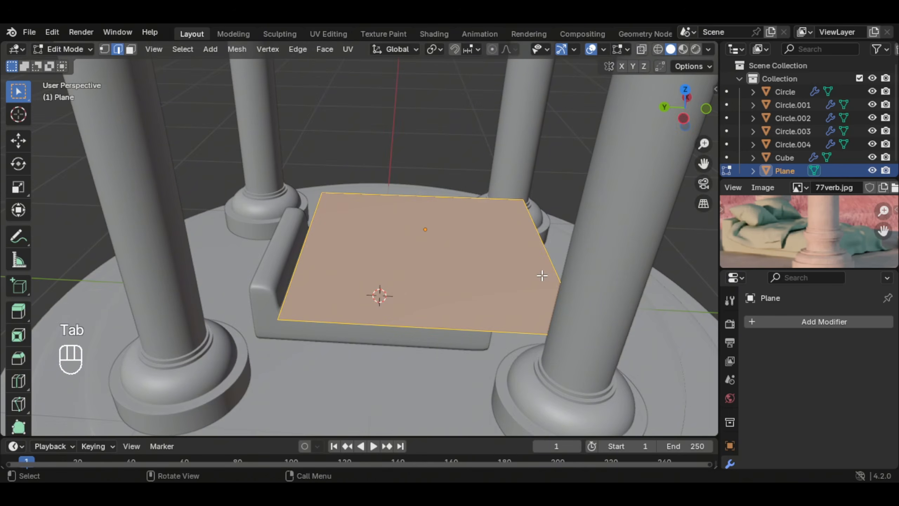
Step: Move the plane's foot-end edge about 0.14 m along Y towards the headboard and return to Object Mode
{"action": "left_click", "coordinate": [552, 269]}
{"action": "key", "text": "g"}
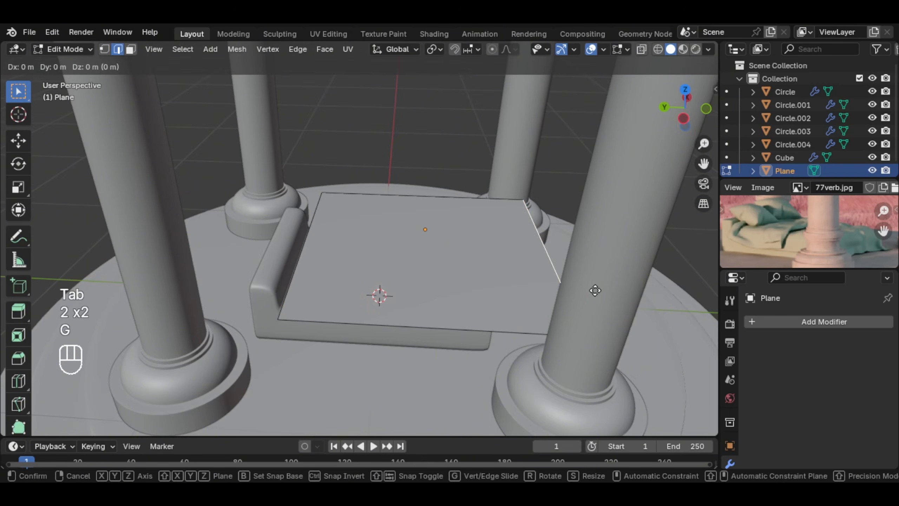
{"action": "middle_click_drag", "start_coordinate": [594, 289], "coordinate": [585, 291]}
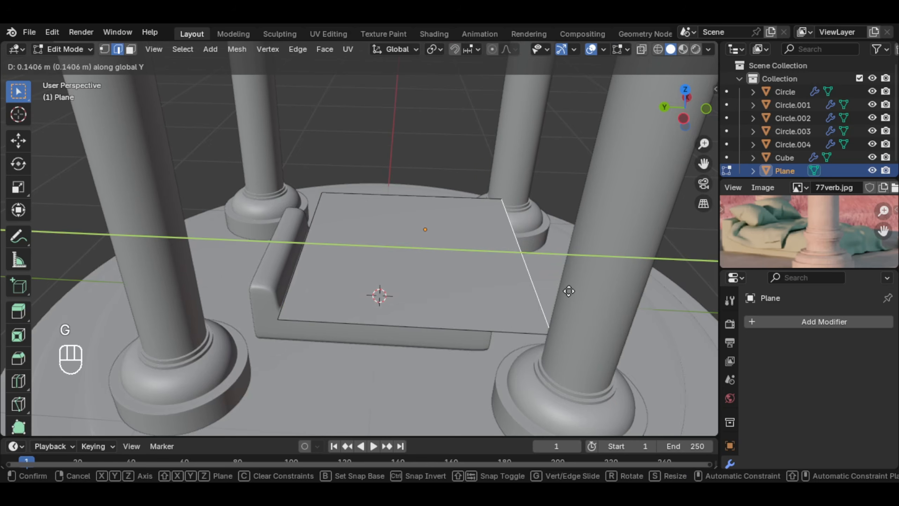
{"action": "left_click", "coordinate": [569, 291]}
{"action": "scroll", "coordinate": [424, 315], "scroll_direction": "down", "scroll_amount": 1}
{"action": "mouse_move", "coordinate": [421, 313]}
{"action": "middle_mouse_down"}
{"action": "mouse_move", "coordinate": [415, 322]}
{"action": "mouse_move", "coordinate": [315, 321]}
{"action": "mouse_move", "coordinate": [398, 318]}
{"action": "mouse_move", "coordinate": [378, 312]}
{"action": "mouse_move", "coordinate": [467, 281]}
{"action": "mouse_move", "coordinate": [594, 269]}
{"action": "mouse_move", "coordinate": [417, 298]}
{"action": "middle_mouse_up"}
{"action": "key", "text": "Tab"}
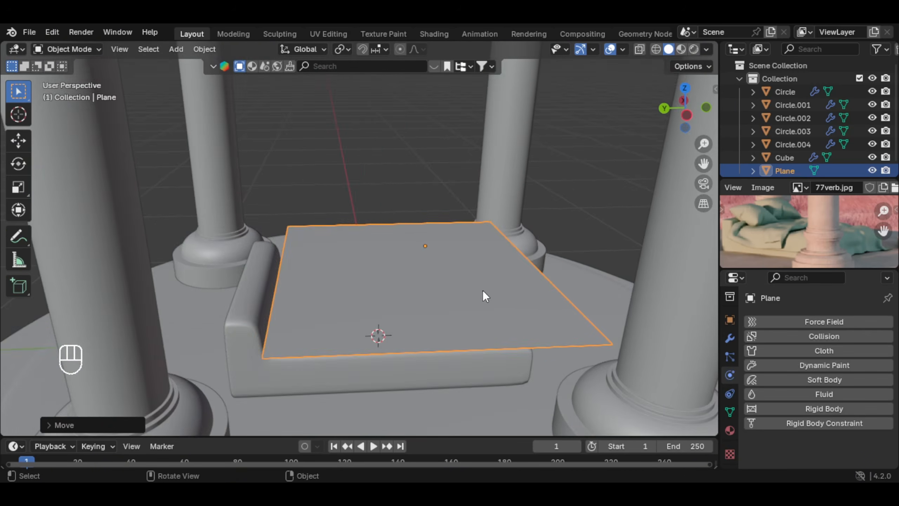
Step: Make the plane above the bed a cloth simulation and the bed itself a collision object
{"action": "middle_click_drag", "start_coordinate": [482, 296], "coordinate": [506, 298]}
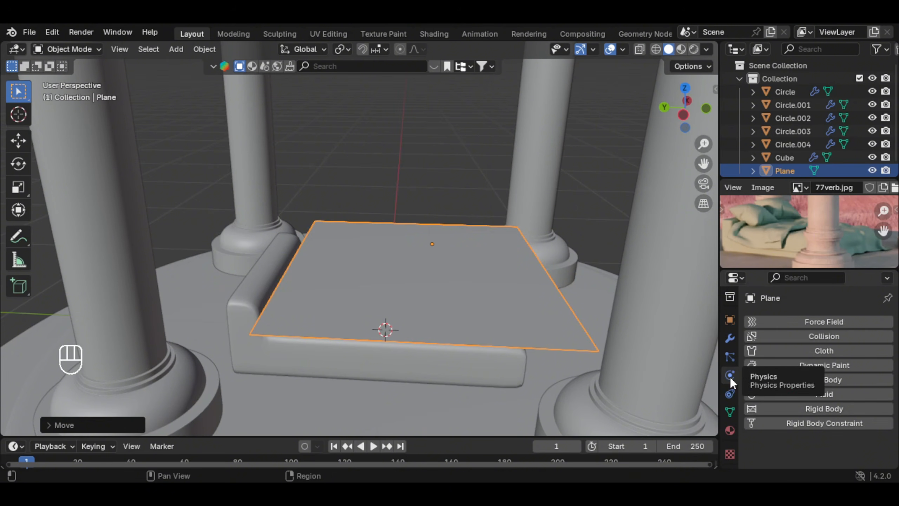
{"action": "left_click", "coordinate": [838, 352]}
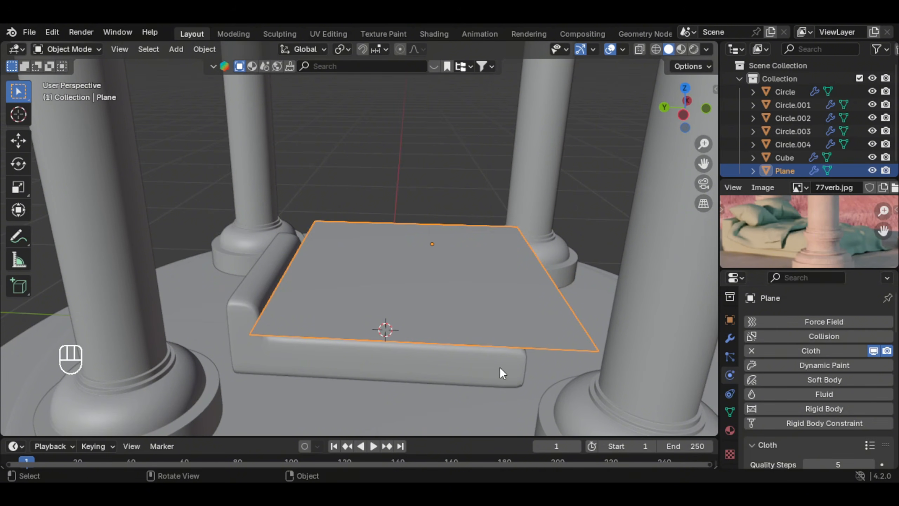
{"action": "left_click", "coordinate": [437, 361]}
{"action": "left_click", "coordinate": [819, 335]}
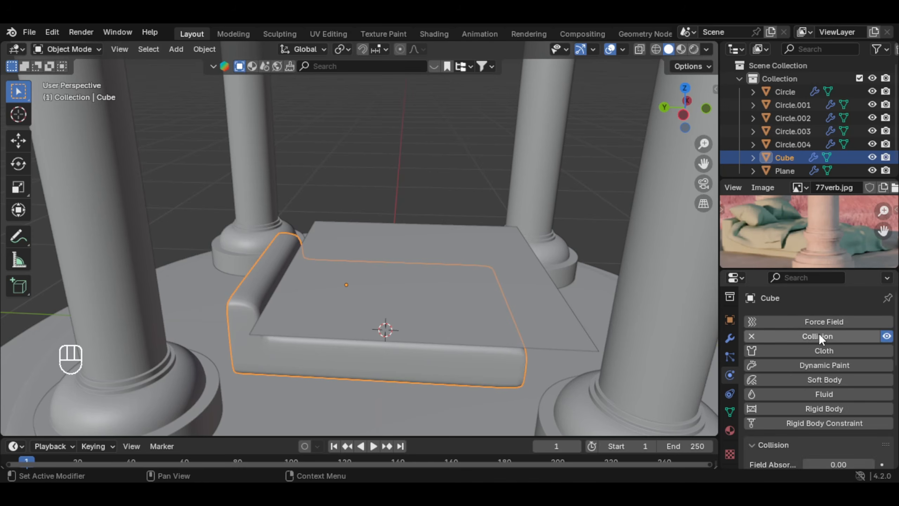
Step: Edit the friction in the bed's Softbody & Cloth collision settings and review the plane's cloth stiffness and damping
{"action": "middle_click_drag", "start_coordinate": [450, 294], "coordinate": [473, 366]}
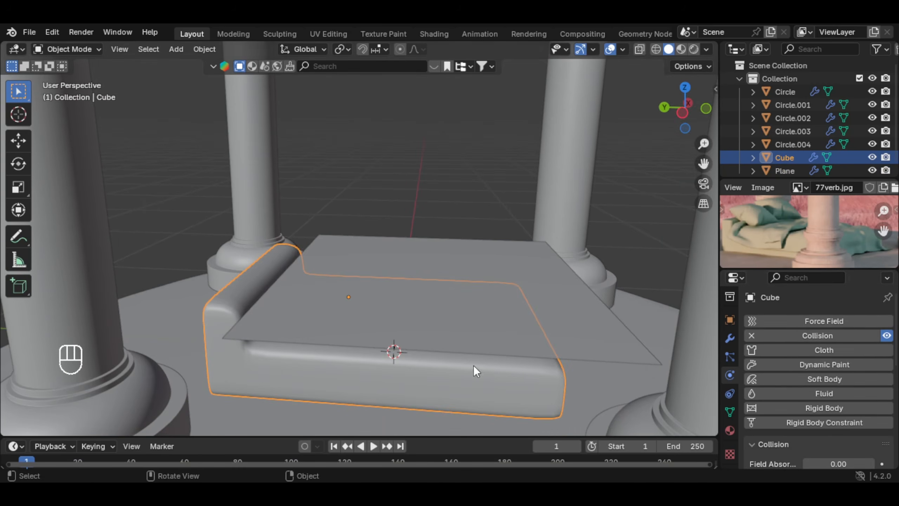
{"action": "scroll", "coordinate": [856, 383], "scroll_direction": "down", "scroll_amount": 15}
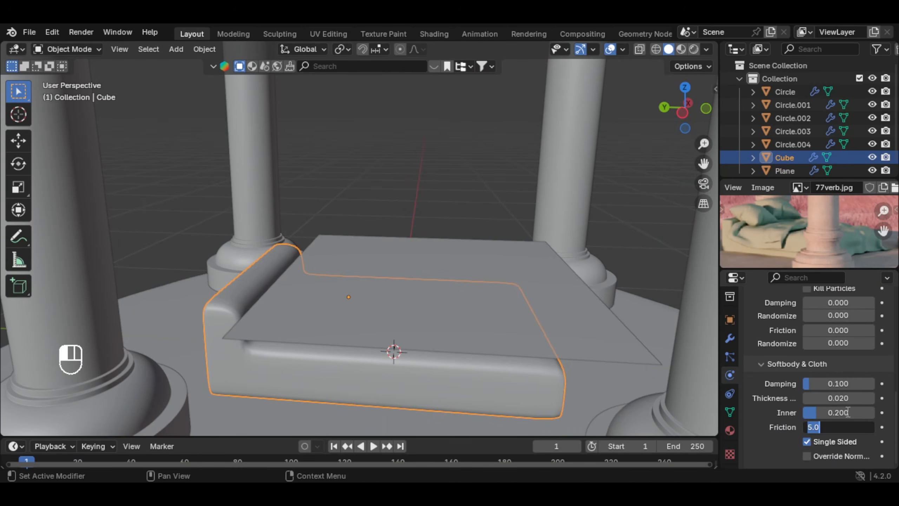
{"action": "key", "text": "Return"}
{"action": "left_click", "coordinate": [443, 287]}
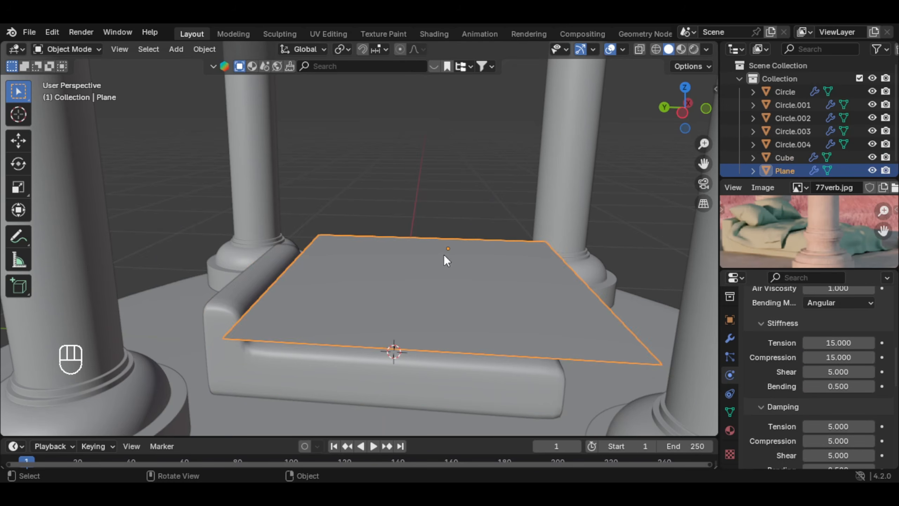
{"action": "scroll", "coordinate": [856, 376], "scroll_direction": "up", "scroll_amount": 3}
{"action": "scroll", "coordinate": [857, 376], "scroll_direction": "down", "scroll_amount": 5}
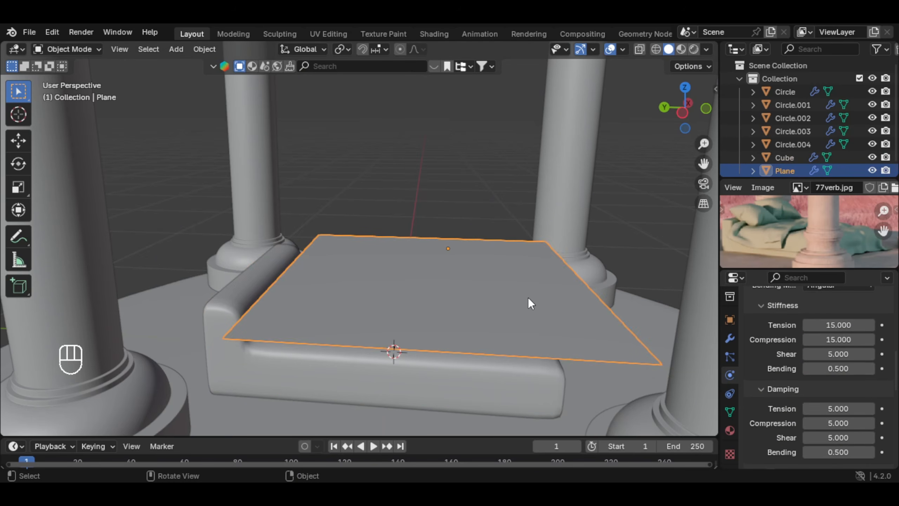
Step: Subdivide the whole plane mesh with 50 cuts and return to Object Mode
{"action": "key", "text": "Tab"}
{"action": "middle_click_drag", "start_coordinate": [496, 309], "coordinate": [496, 330]}
{"action": "key", "text": "a"}
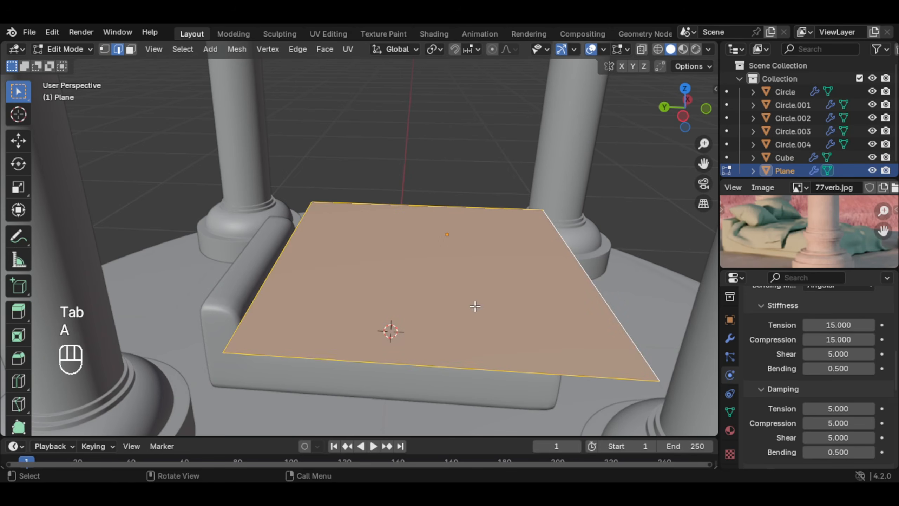
{"action": "right_click", "coordinate": [477, 275]}
{"action": "left_click", "coordinate": [424, 93]}
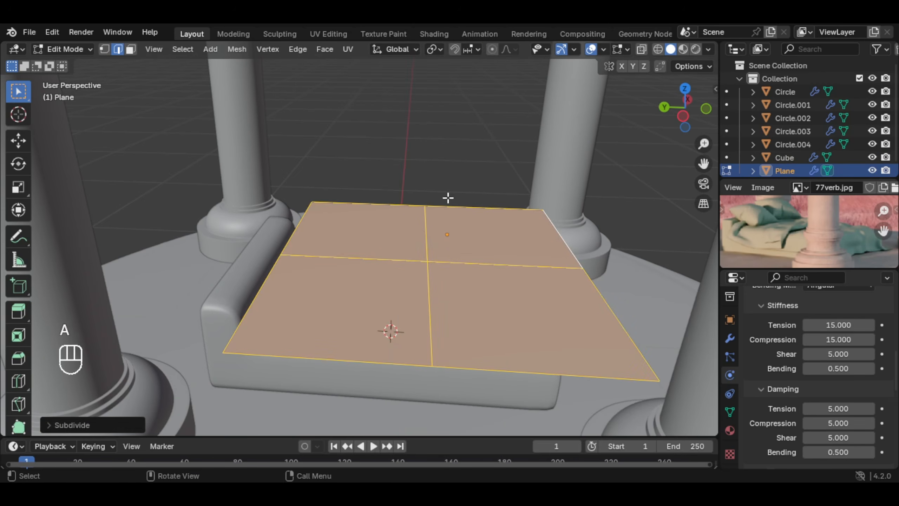
{"action": "left_click", "coordinate": [71, 425]}
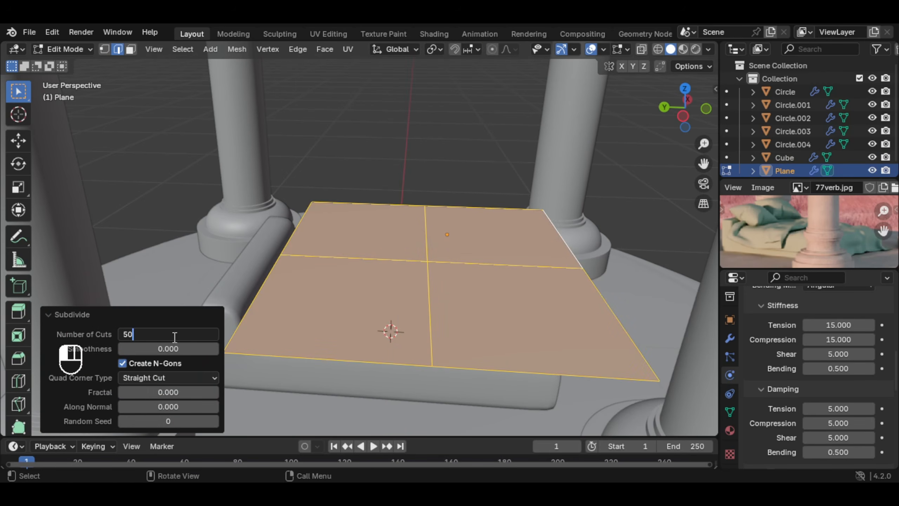
{"action": "key", "text": "Return"}
{"action": "key", "text": "Tab"}
Step: Enlarge the timeline, play the cloth simulation to inspect how it drapes over the bed, and rewind to frame 0
{"action": "left_click_drag", "start_coordinate": [277, 437], "coordinate": [271, 395]}
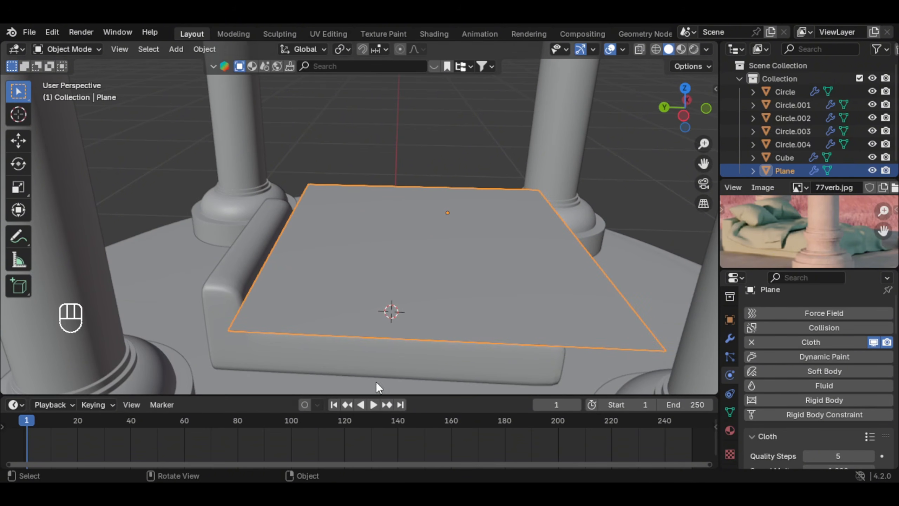
{"action": "mouse_move", "coordinate": [456, 312]}
{"action": "middle_mouse_down"}
{"action": "mouse_move", "coordinate": [463, 271]}
{"action": "mouse_move", "coordinate": [449, 308]}
{"action": "middle_mouse_up"}
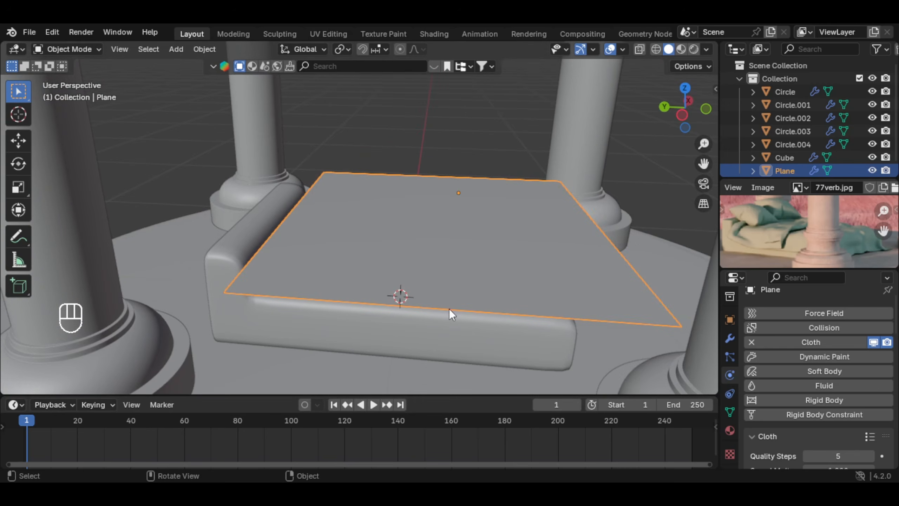
{"action": "left_click", "coordinate": [373, 405]}
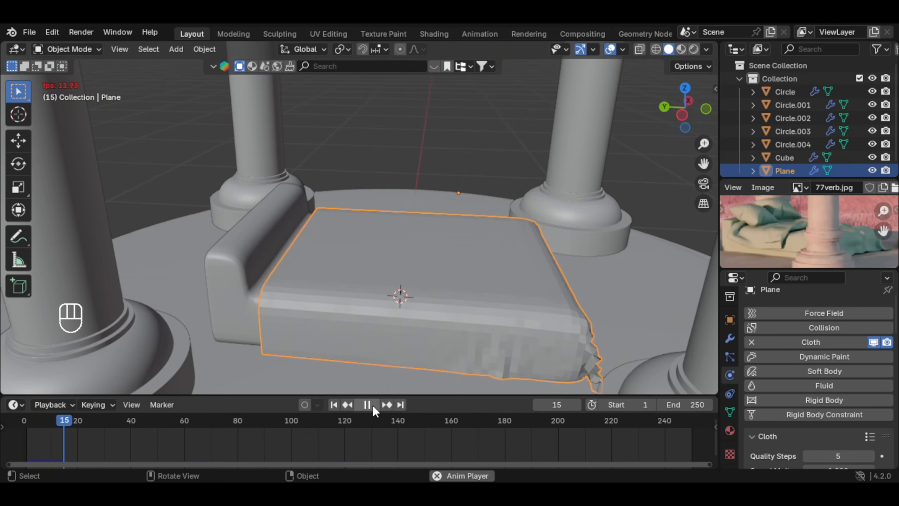
{"action": "key", "text": "space"}
{"action": "middle_click_drag", "start_coordinate": [380, 390], "coordinate": [461, 269]}
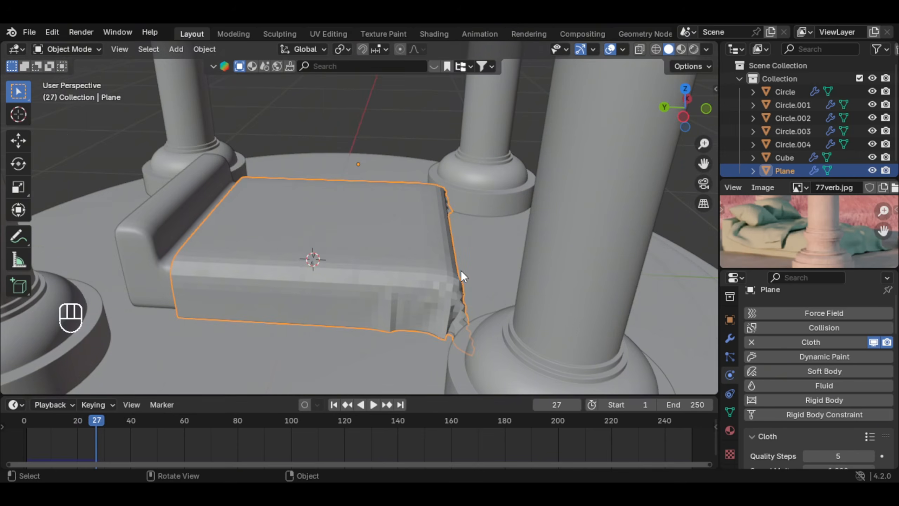
{"action": "left_click_drag", "start_coordinate": [103, 421], "coordinate": [22, 423]}
Step: Extrude the cloth plane's entire foot-end edge outward about 0.18 m along Y
{"action": "key", "text": "Tab"}
{"action": "key", "text": "2"}
{"action": "middle_click_drag", "start_coordinate": [421, 267], "coordinate": [336, 265]}
{"action": "left_click", "coordinate": [398, 264]}
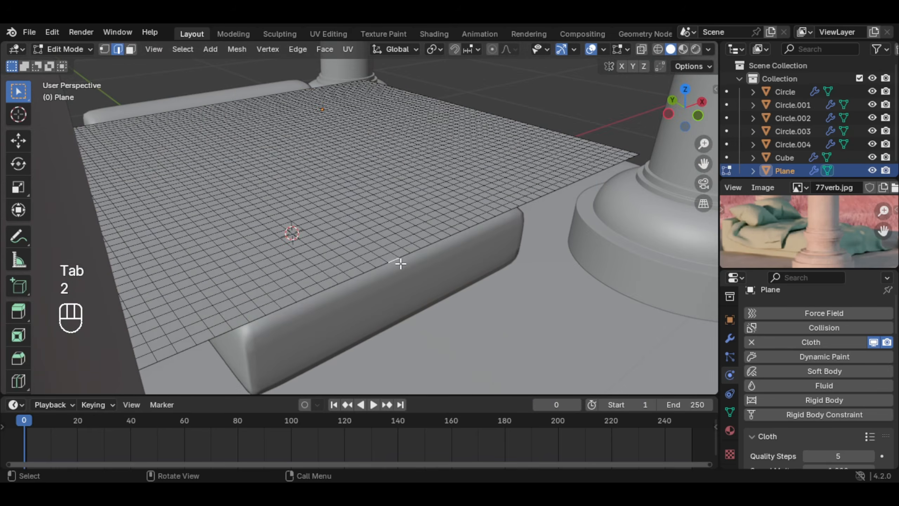
{"action": "left_click", "coordinate": [396, 264], "text": "alt"}
{"action": "middle_click_drag", "start_coordinate": [396, 264], "coordinate": [472, 270]}
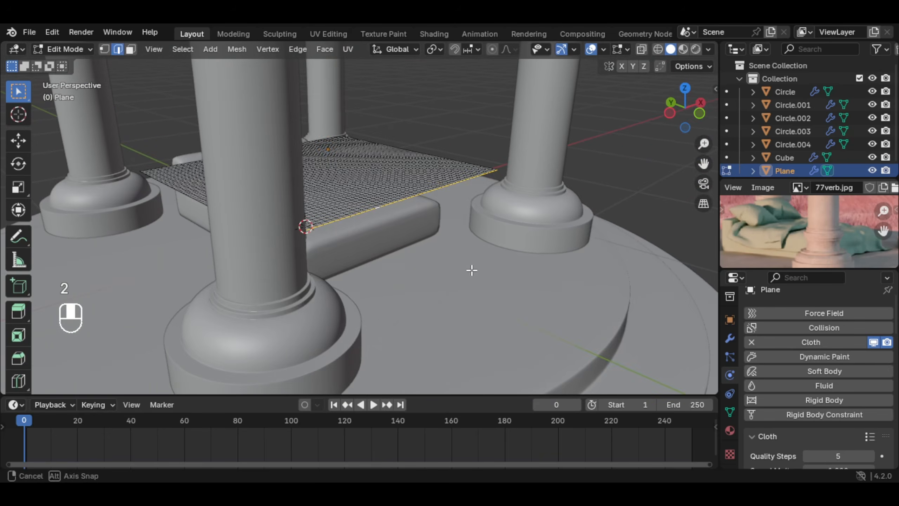
{"action": "key", "text": "e"}
{"action": "key", "text": "y"}
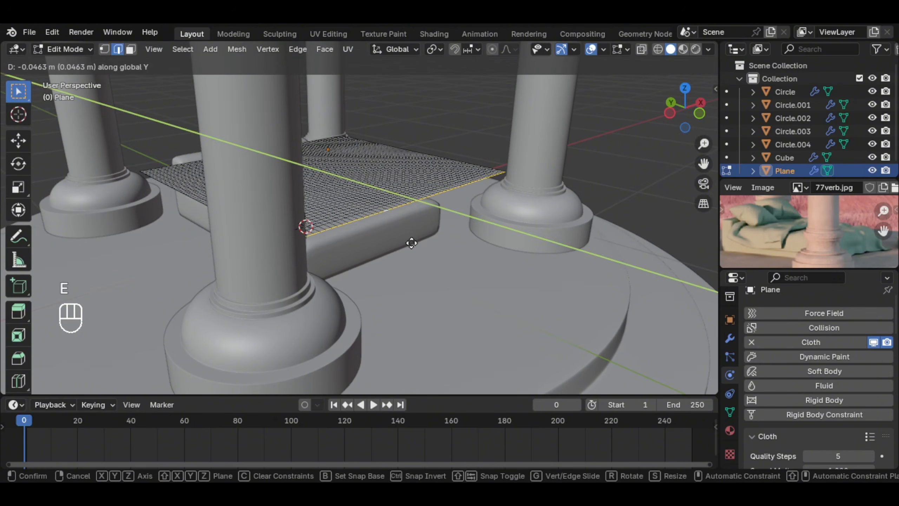
{"action": "left_click", "coordinate": [416, 232]}
{"action": "middle_click_drag", "start_coordinate": [415, 231], "coordinate": [417, 239]}
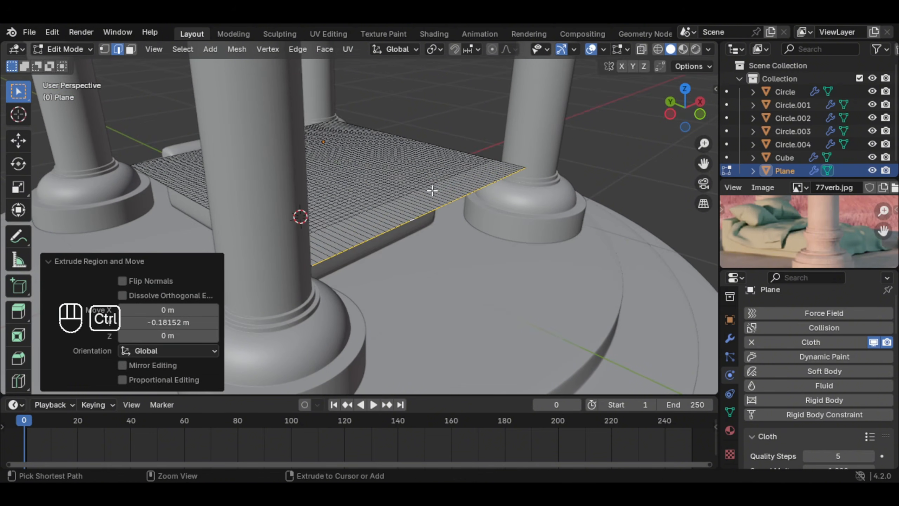
Step: Add six loop cuts across the newly extruded strip at the foot end and turn on proportional editing
{"action": "key", "text": "ctrl+r"}
{"action": "scroll", "coordinate": [473, 177], "scroll_direction": "up", "scroll_amount": 5}
{"action": "left_click", "coordinate": [471, 179]}
{"action": "right_click", "coordinate": [471, 179]}
{"action": "middle_click_drag", "start_coordinate": [309, 255], "coordinate": [394, 271], "text": "shift"}
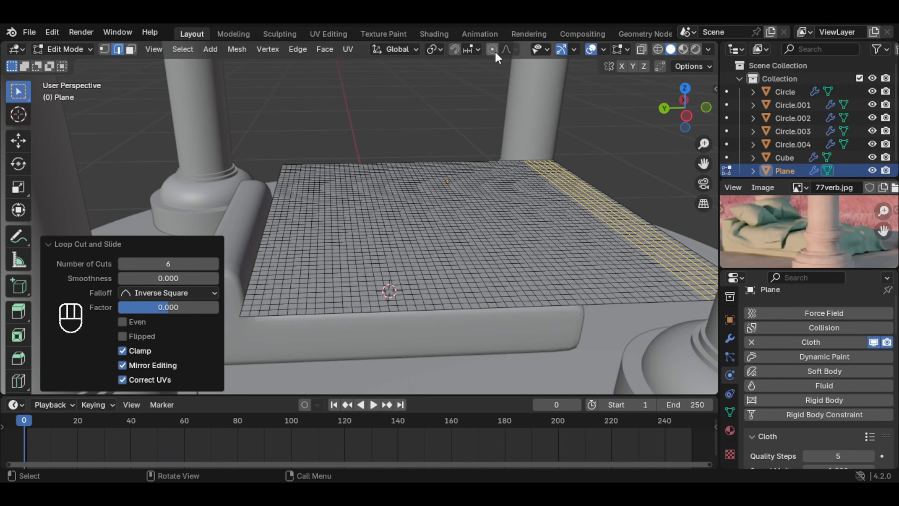
{"action": "left_click", "coordinate": [493, 48]}
{"action": "left_click", "coordinate": [496, 48]}
{"action": "key", "text": "o"}
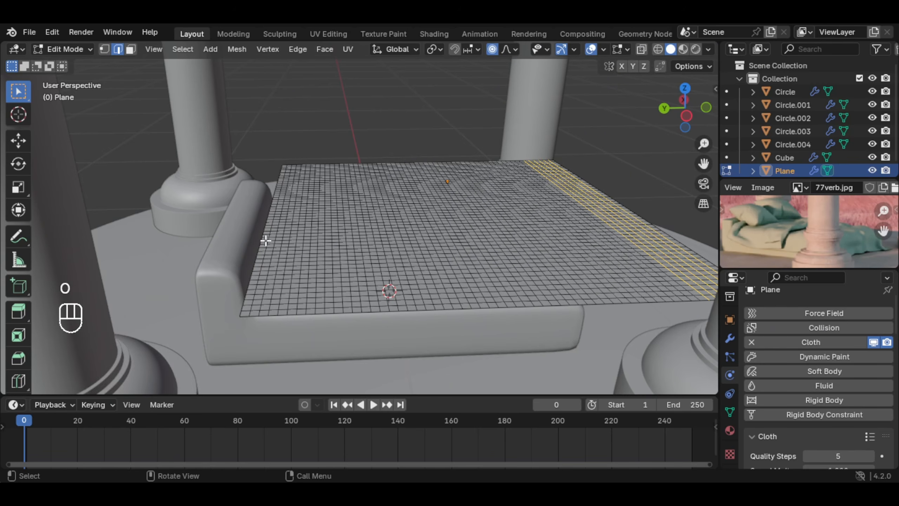
Step: Extrude the cloth's head-end edge repeatedly up and back over the sheet to form a stepped fold
{"action": "middle_click_drag", "start_coordinate": [266, 241], "coordinate": [327, 240]}
{"action": "left_click", "coordinate": [265, 300]}
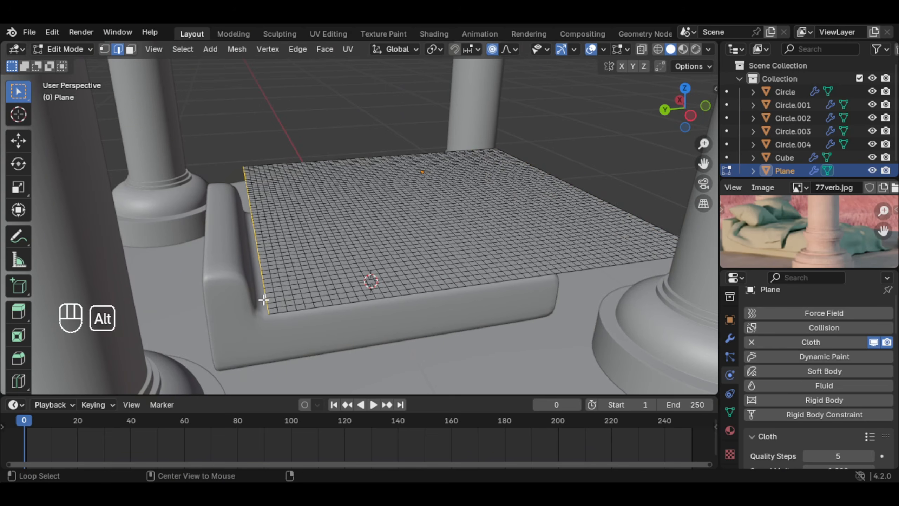
{"action": "key", "text": "e"}
{"action": "left_click", "coordinate": [324, 259]}
{"action": "key", "text": "e"}
{"action": "left_click", "coordinate": [358, 249]}
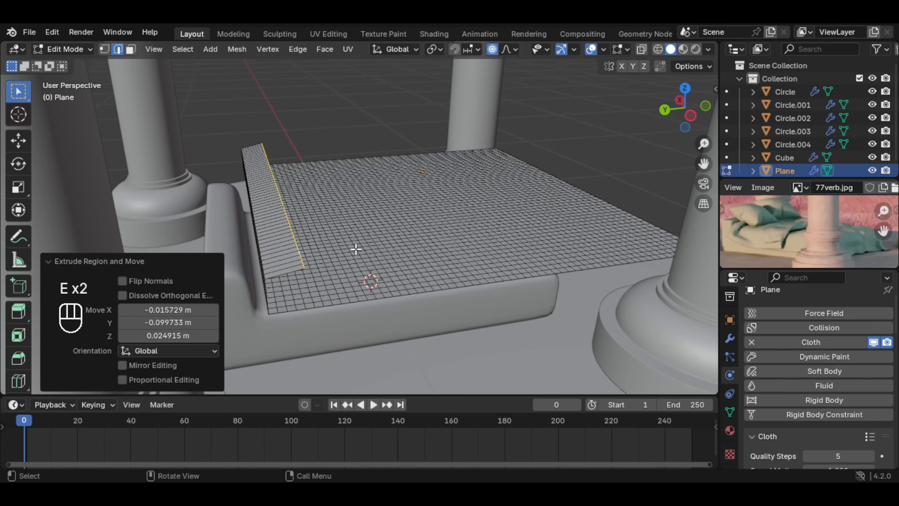
{"action": "key", "text": "e"}
{"action": "left_click", "coordinate": [435, 246]}
{"action": "key", "text": "e"}
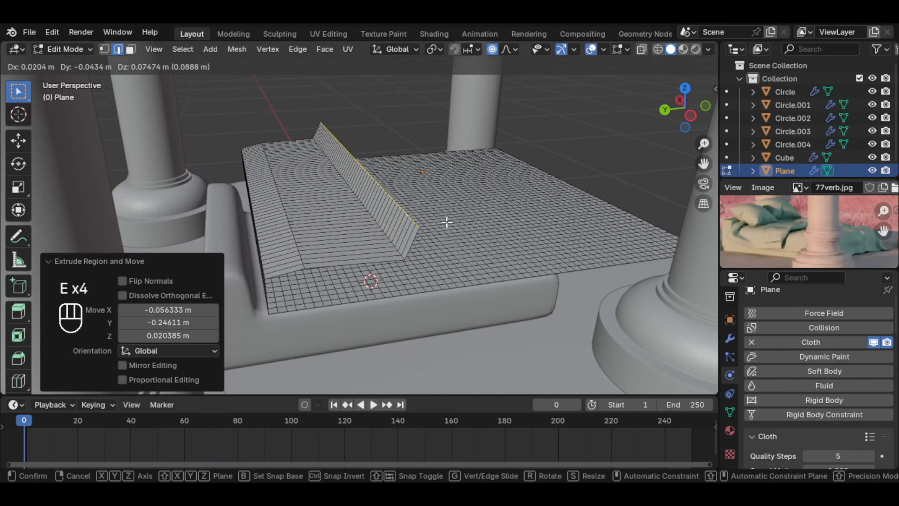
{"action": "left_click", "coordinate": [446, 219]}
{"action": "key", "text": "e"}
{"action": "left_click", "coordinate": [494, 213]}
Step: Add seven loop cuts across the fold's wide flat section and several more across its raised top section
{"action": "middle_click_drag", "start_coordinate": [525, 239], "coordinate": [379, 204]}
{"action": "key", "text": "ctrl+r"}
{"action": "scroll", "coordinate": [369, 132], "scroll_direction": "up", "scroll_amount": 6}
{"action": "left_click", "coordinate": [369, 132]}
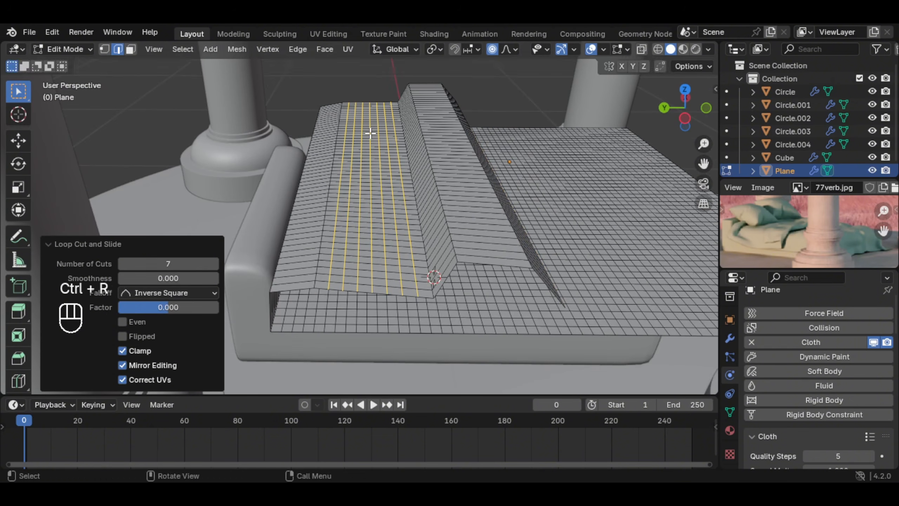
{"action": "key", "text": "ctrl+r"}
{"action": "scroll", "coordinate": [432, 112], "scroll_direction": "up", "scroll_amount": 5}
{"action": "left_click", "coordinate": [428, 112]}
{"action": "left_click", "coordinate": [428, 112]}
Step: Add five loop cuts across the fold's rising section and four across its descending end section
{"action": "key", "text": "ctrl+r"}
{"action": "key", "text": "ctrl+z"}
{"action": "key", "text": "ctrl+r"}
{"action": "scroll", "coordinate": [413, 126], "scroll_direction": "up", "scroll_amount": 4}
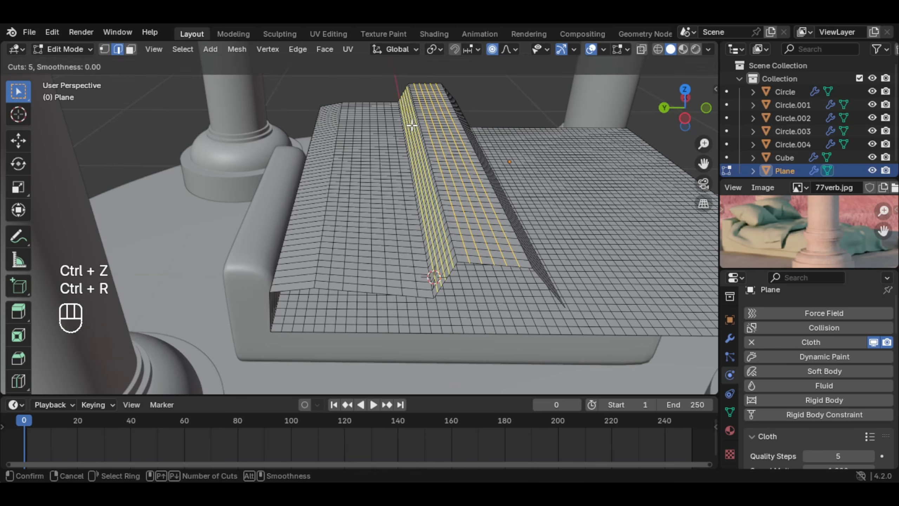
{"action": "left_click", "coordinate": [413, 126]}
{"action": "middle_click_drag", "start_coordinate": [414, 126], "coordinate": [469, 146]}
{"action": "key", "text": "ctrl+r"}
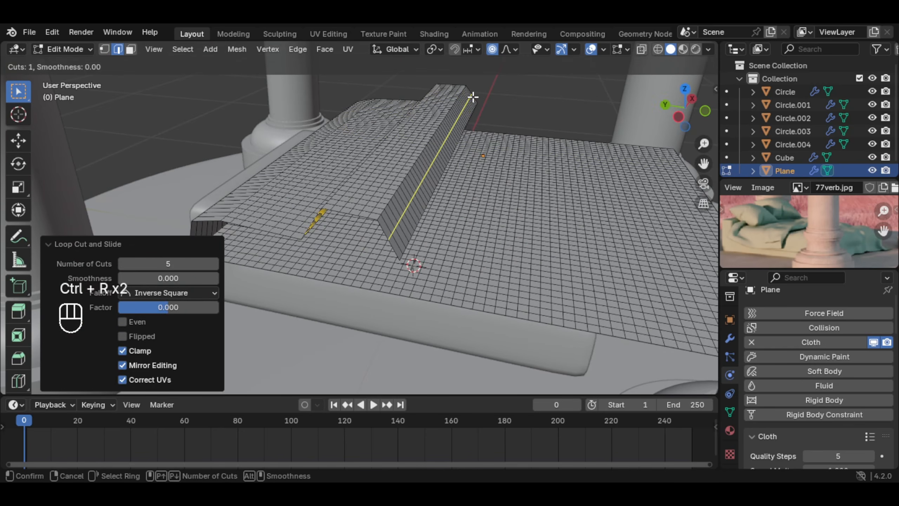
{"action": "scroll", "coordinate": [469, 91], "scroll_direction": "up", "scroll_amount": 4}
{"action": "left_click", "coordinate": [469, 91]}
{"action": "left_click", "coordinate": [471, 96]}
{"action": "middle_click_drag", "start_coordinate": [471, 96], "coordinate": [510, 117]}
Step: Add several loop cuts across the fold's sloped section nearest the headboard
{"action": "key", "text": "ctrl+r"}
{"action": "scroll", "coordinate": [301, 149], "scroll_direction": "up", "scroll_amount": 2}
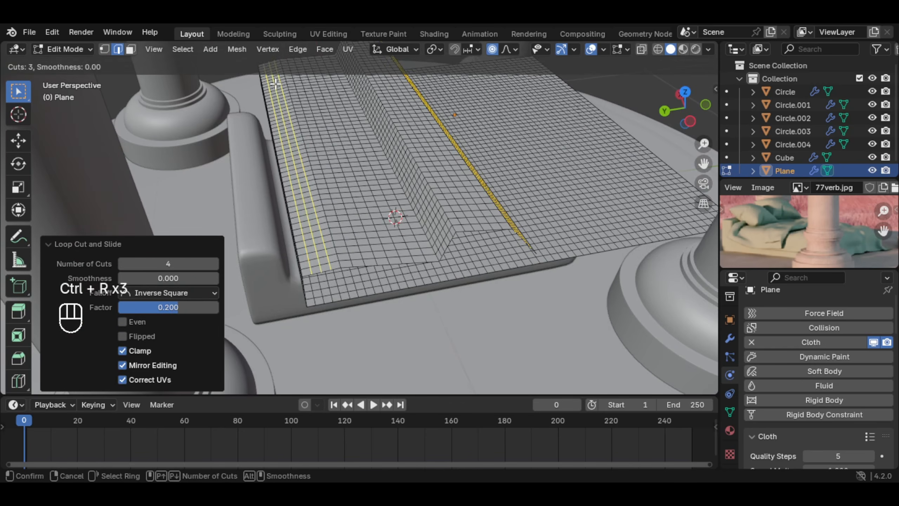
{"action": "left_click", "coordinate": [301, 149]}
{"action": "left_click", "coordinate": [302, 149]}
{"action": "middle_click_drag", "start_coordinate": [355, 156], "coordinate": [327, 215]}
Step: Raise a crosswise loop near the cloth's foot end about 0.07 m along Z with proportional editing
{"action": "key", "text": "ctrl+r"}
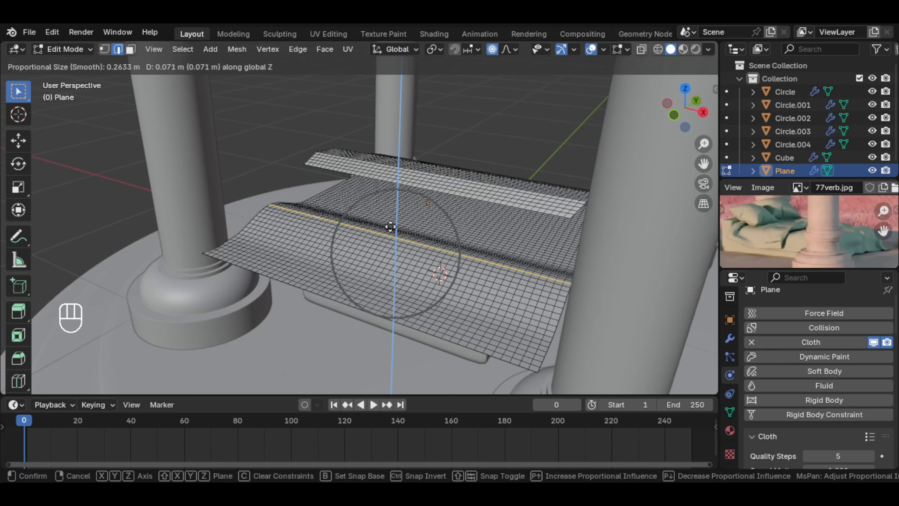
{"action": "left_click", "coordinate": [391, 227]}
{"action": "middle_click_drag", "start_coordinate": [391, 226], "coordinate": [395, 213]}
Step: Insert a single crosswise loop cut between the first ridge and the fold and raise it about 0.037 m along Z
{"action": "key", "text": "ctrl+r"}
{"action": "left_click", "coordinate": [398, 192]}
{"action": "right_click", "coordinate": [399, 192]}
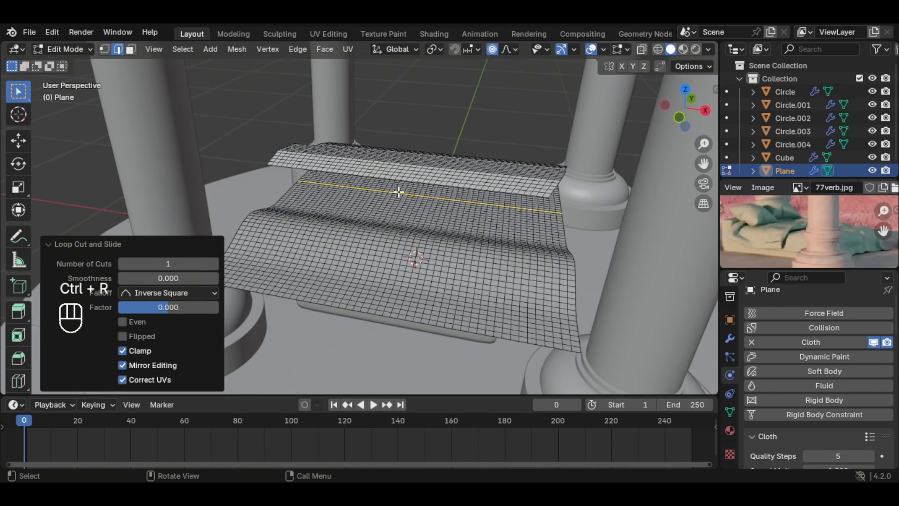
{"action": "key", "text": "g"}
{"action": "key", "text": "z"}
{"action": "left_click", "coordinate": [419, 200]}
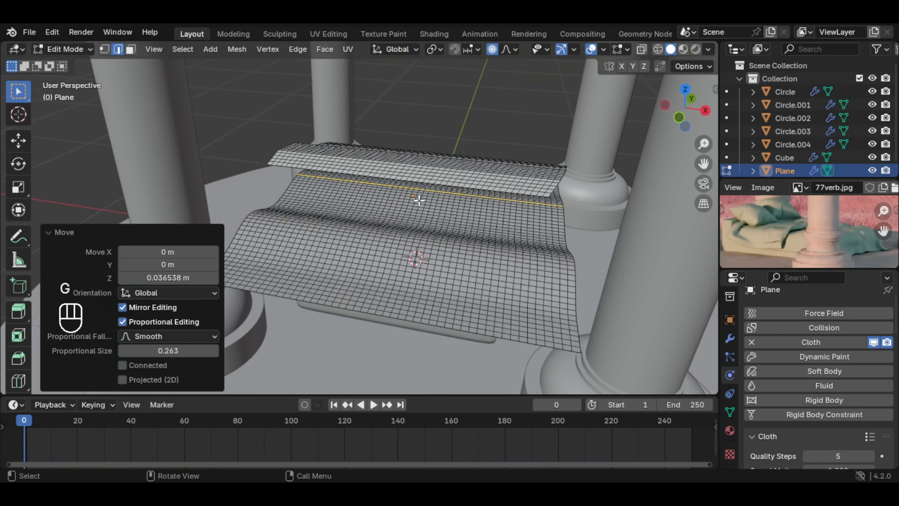
Step: Select a lengthwise edge loop near the cloth's middle and raise it about 0.08 m along Z with proportional editing
{"action": "left_click", "coordinate": [362, 264], "text": "alt"}
{"action": "middle_click_drag", "start_coordinate": [386, 199], "coordinate": [409, 205]}
{"action": "scroll", "coordinate": [409, 206], "scroll_direction": "up", "scroll_amount": 3}
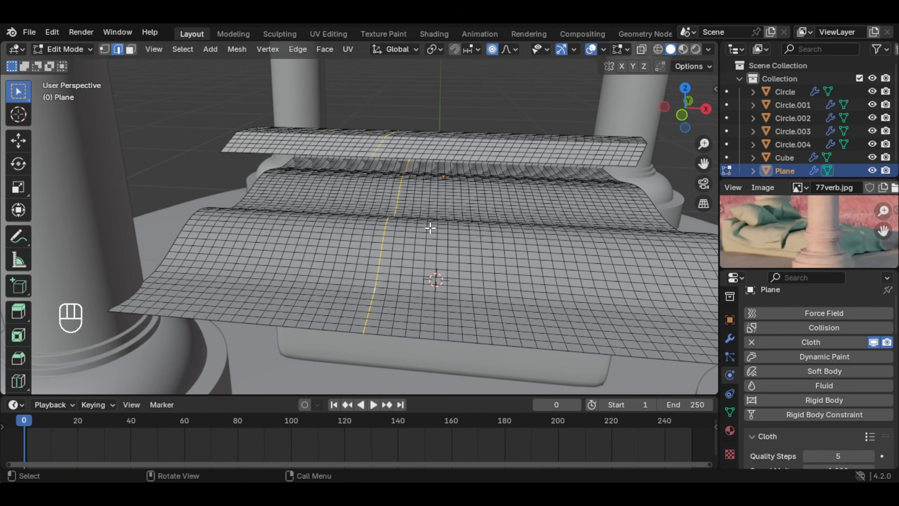
{"action": "key", "text": "g"}
{"action": "key", "text": "z"}
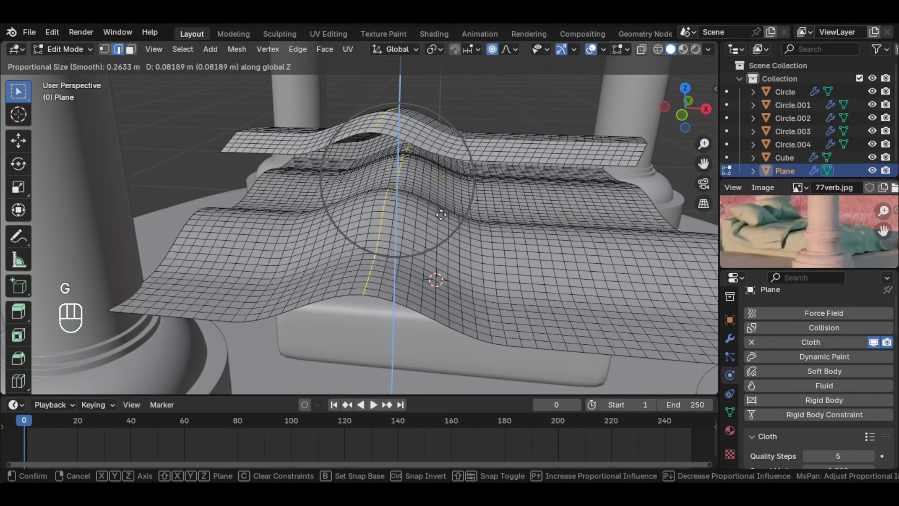
{"action": "left_click", "coordinate": [443, 212]}
Step: Move a lengthwise edge loop on each side of the central ridge along Z with proportional editing to form more waves
{"action": "left_click", "coordinate": [553, 255], "text": "alt"}
{"action": "key", "text": "g"}
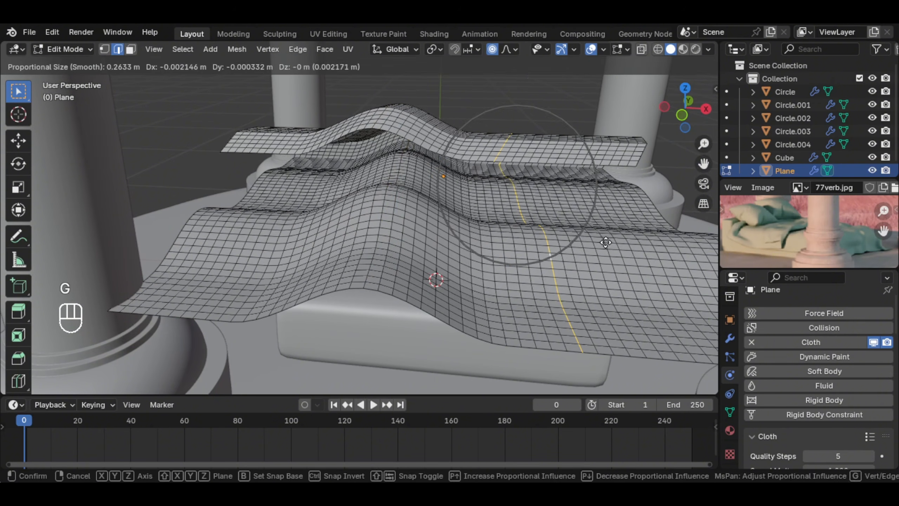
{"action": "key", "text": "z"}
{"action": "left_click", "coordinate": [438, 238]}
{"action": "left_click", "coordinate": [254, 246], "text": "alt"}
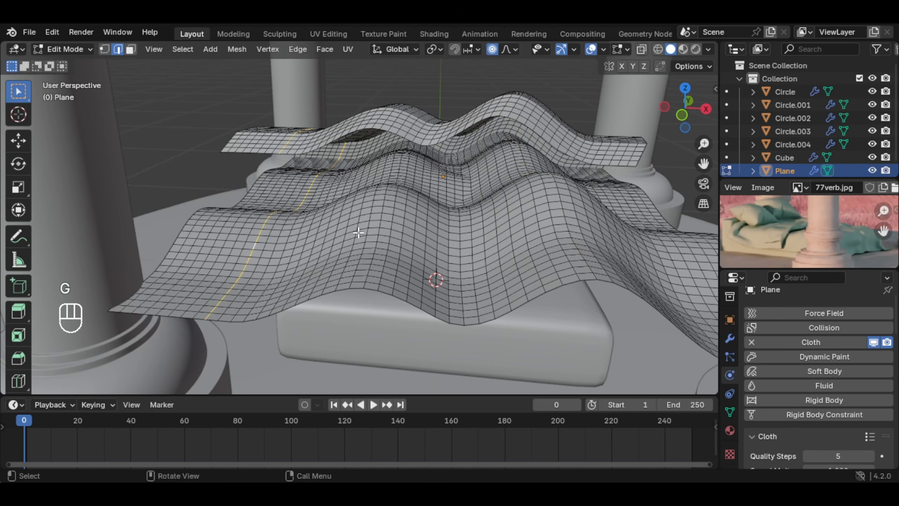
{"action": "key", "text": "g"}
{"action": "key", "text": "z"}
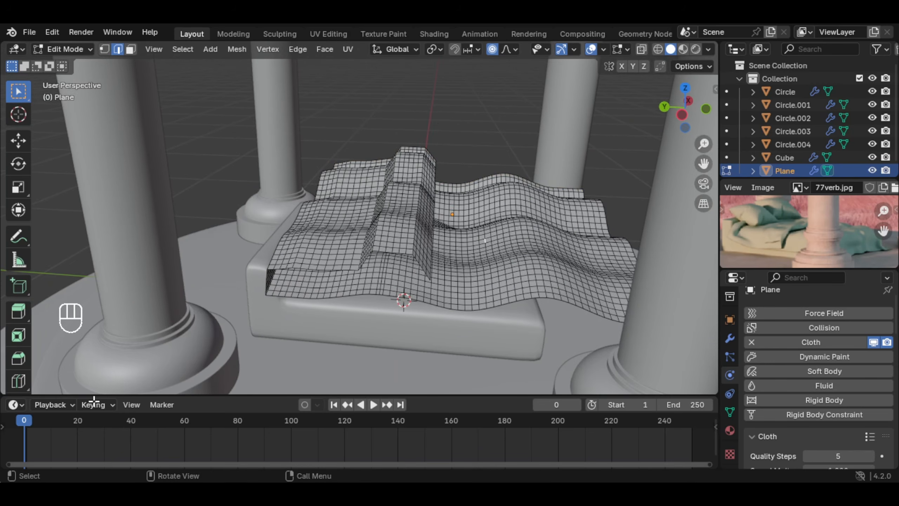
Step: Return to Object Mode, run the cloth simulation for about 29 frames and inspect how the cloth drapes over the bed
{"action": "key", "text": "Tab"}
{"action": "middle_click_drag", "start_coordinate": [503, 255], "coordinate": [324, 345]}
{"action": "left_click", "coordinate": [372, 408]}
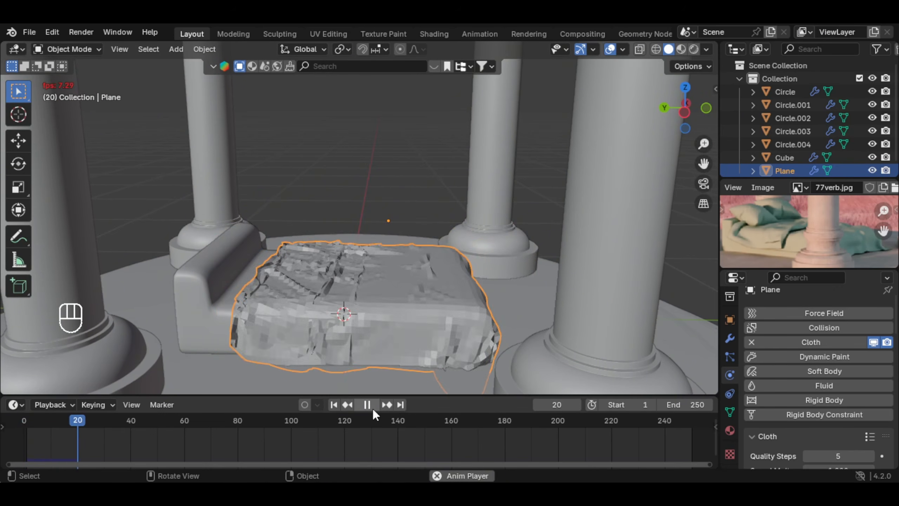
{"action": "left_click", "coordinate": [373, 409]}
{"action": "middle_click_drag", "start_coordinate": [370, 372], "coordinate": [471, 305]}
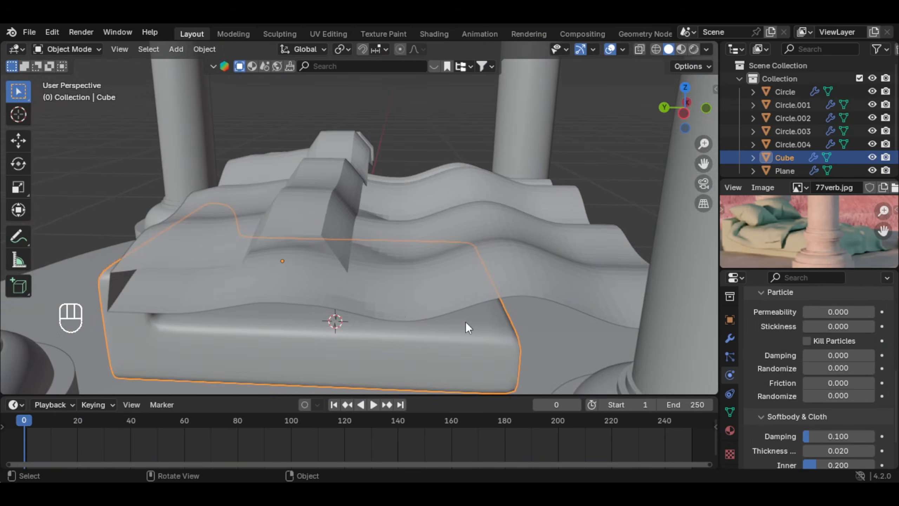
Step: Set the bed's Softbody & Cloth collision friction to 20 and run the simulation again
{"action": "scroll", "coordinate": [837, 368], "scroll_direction": "down", "scroll_amount": 5}
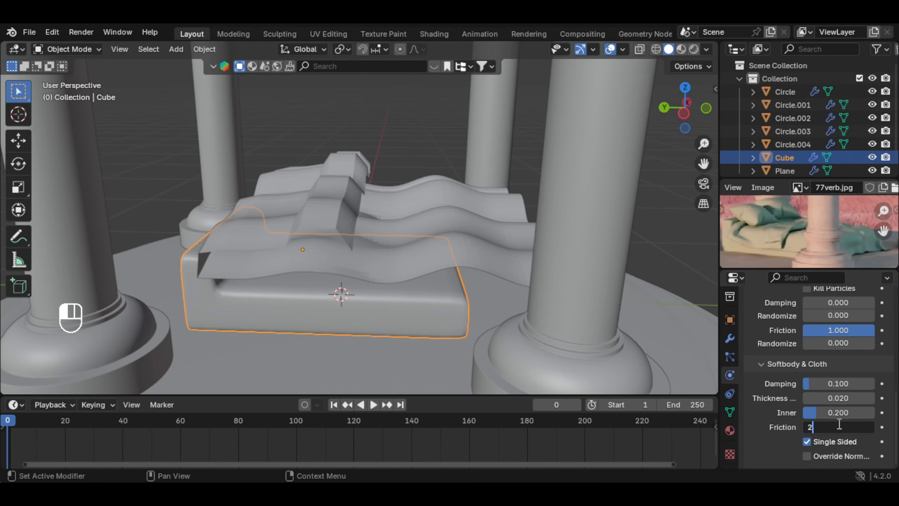
{"action": "middle_click_drag", "start_coordinate": [418, 268], "coordinate": [388, 340]}
{"action": "left_click", "coordinate": [371, 406]}
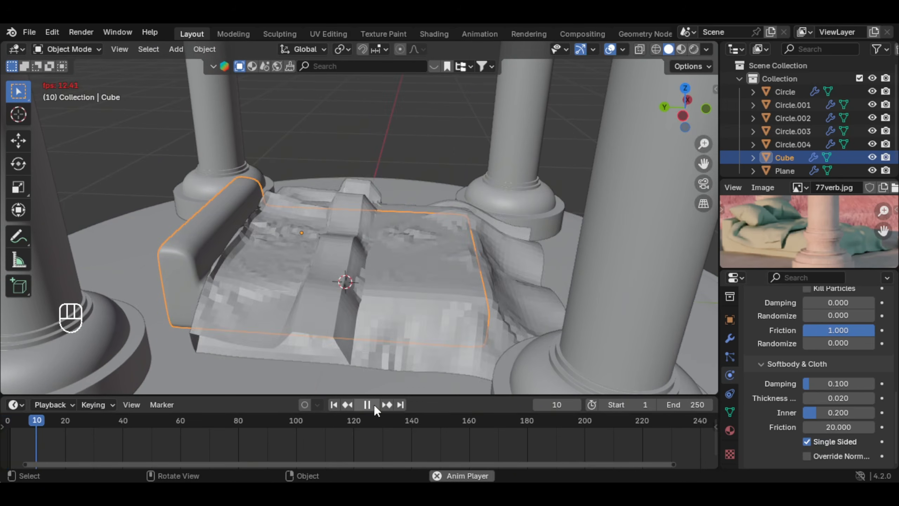
{"action": "left_click", "coordinate": [368, 405]}
{"action": "middle_click_drag", "start_coordinate": [386, 354], "coordinate": [350, 288]}
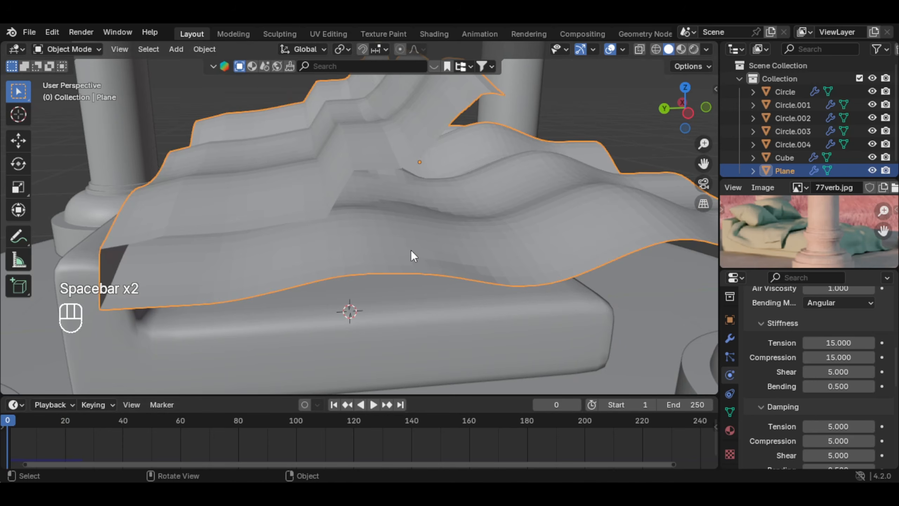
Step: Enable Self Collisions for the cloth with a distance of 0.0114 m and rerun the simulation to about frame 19
{"action": "scroll", "coordinate": [414, 254], "scroll_direction": "down", "scroll_amount": 4}
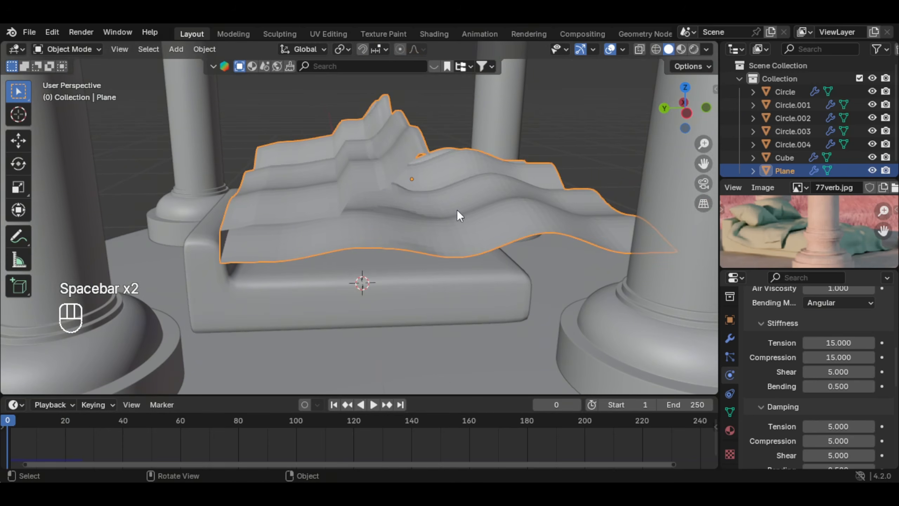
{"action": "scroll", "coordinate": [842, 354], "scroll_direction": "down", "scroll_amount": 5}
{"action": "left_click_drag", "start_coordinate": [895, 378], "coordinate": [878, 444]}
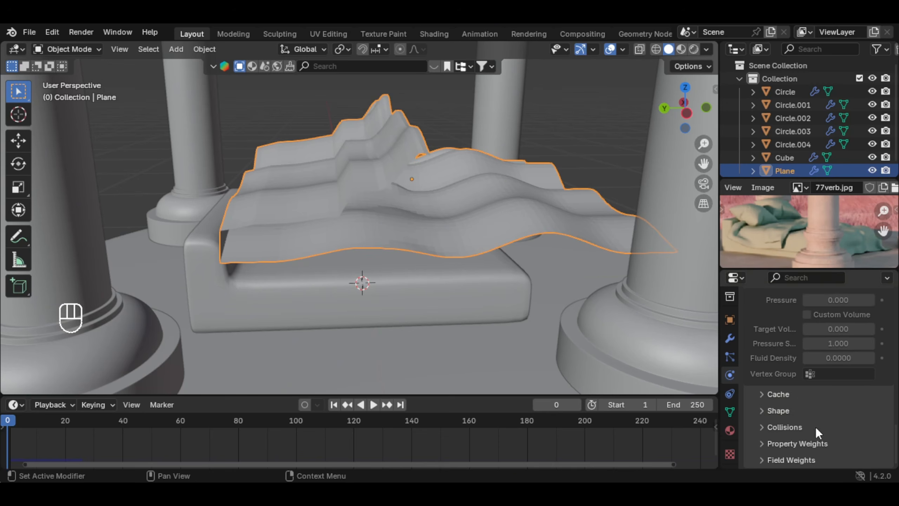
{"action": "scroll", "coordinate": [809, 414], "scroll_direction": "down", "scroll_amount": 7}
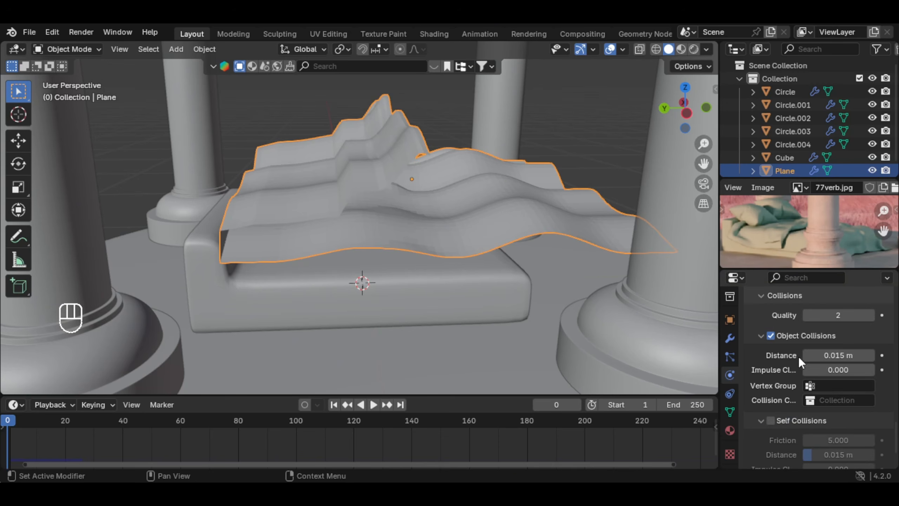
{"action": "left_click", "coordinate": [771, 420]}
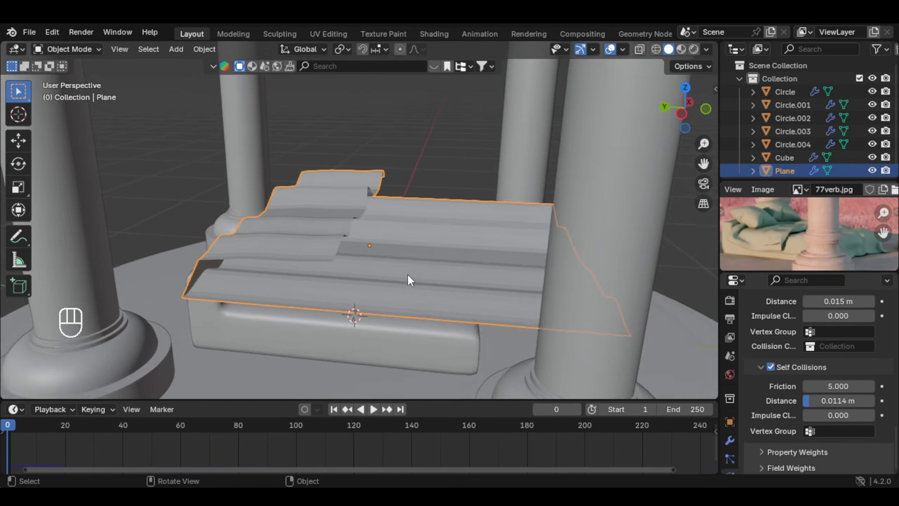
{"action": "scroll", "coordinate": [411, 272], "scroll_direction": "up", "scroll_amount": 2}
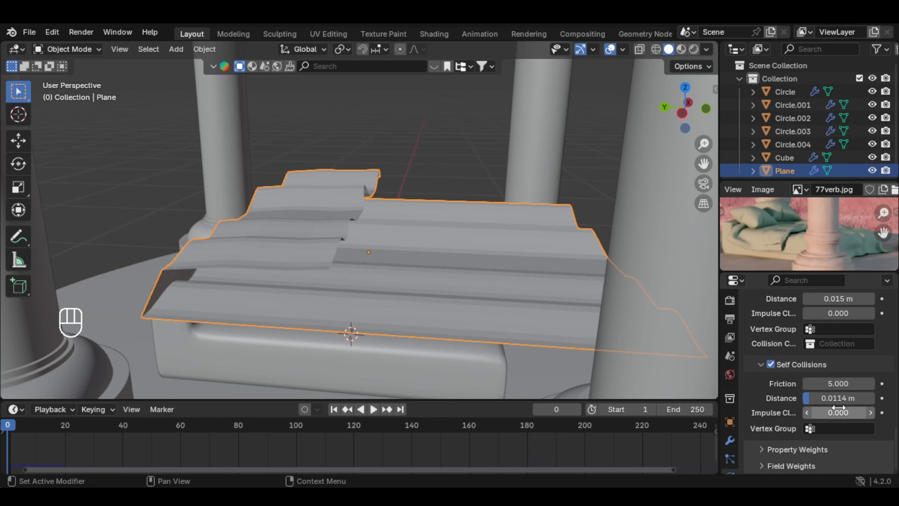
{"action": "left_click", "coordinate": [373, 409]}
{"action": "left_click", "coordinate": [373, 410]}
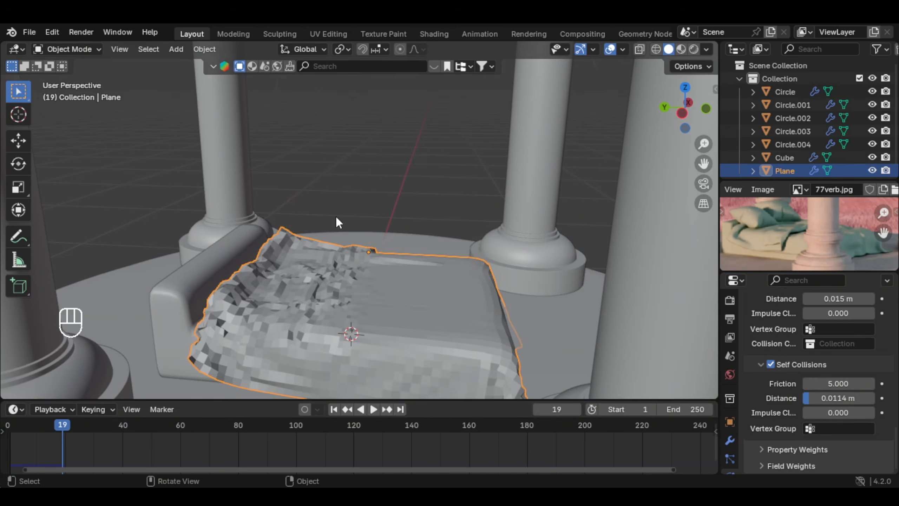
Step: Select the round stepped platform and add Collision physics to it
{"action": "middle_click_drag", "start_coordinate": [336, 216], "coordinate": [447, 363]}
{"action": "left_click", "coordinate": [447, 364]}
{"action": "middle_click_drag", "start_coordinate": [425, 326], "coordinate": [410, 313], "text": "shift"}
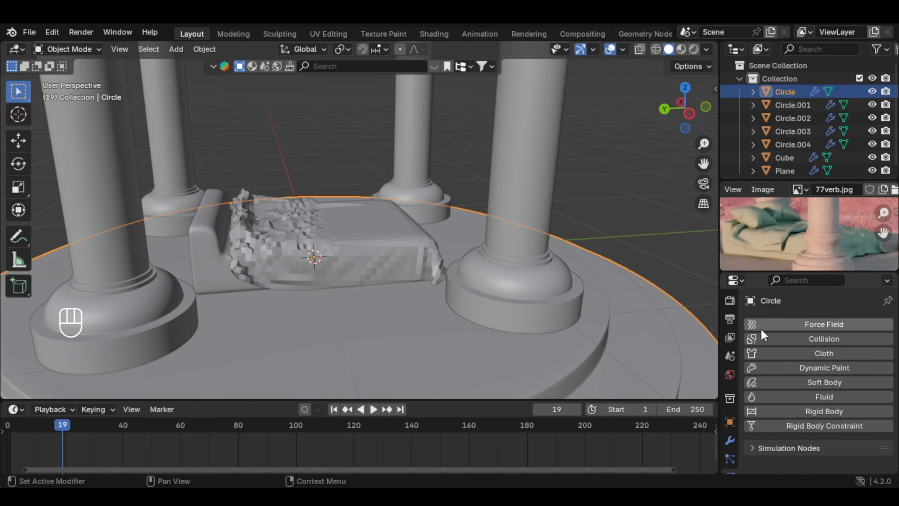
{"action": "left_click", "coordinate": [770, 340]}
{"action": "middle_click_drag", "start_coordinate": [417, 270], "coordinate": [396, 306]}
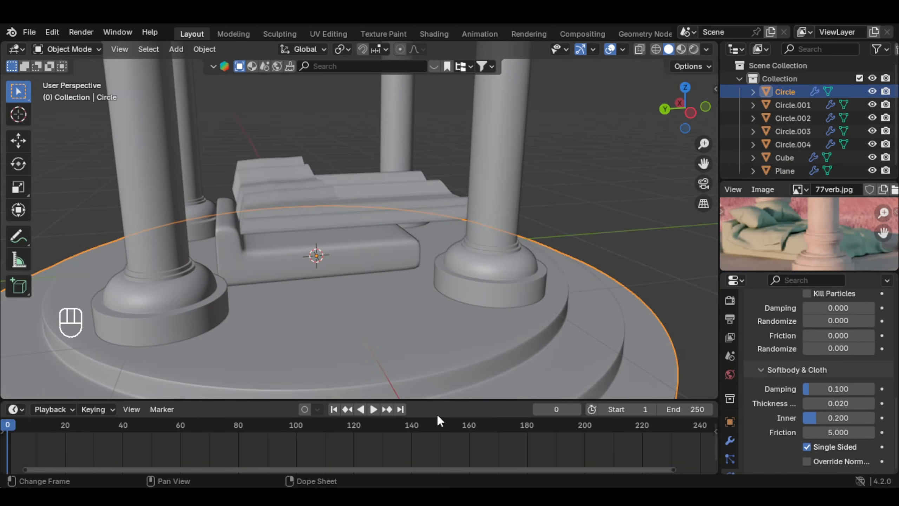
Step: Play the simulation with the platform as a collider, stop it and return to frame 0
{"action": "left_click", "coordinate": [376, 412]}
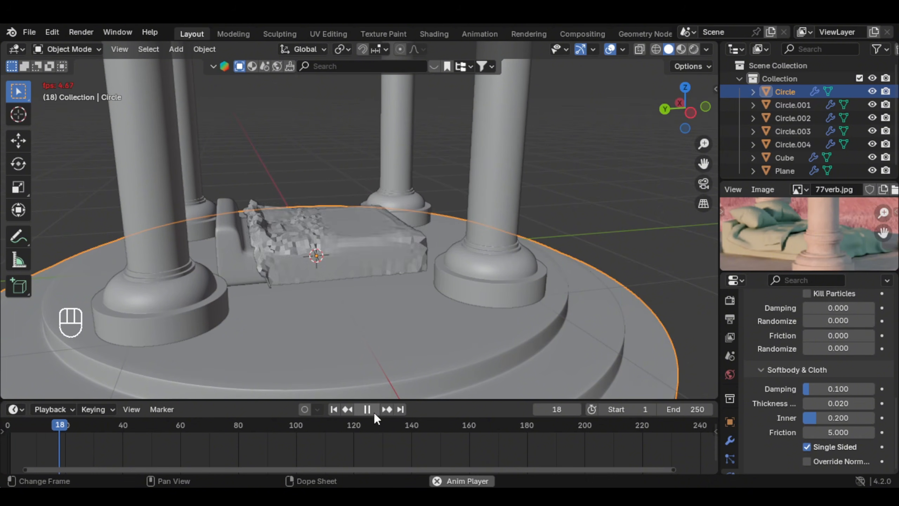
{"action": "left_click", "coordinate": [374, 413]}
{"action": "left_click", "coordinate": [1, 427]}
{"action": "scroll", "coordinate": [418, 280], "scroll_direction": "up", "scroll_amount": 4}
{"action": "middle_click_drag", "start_coordinate": [417, 260], "coordinate": [427, 245]}
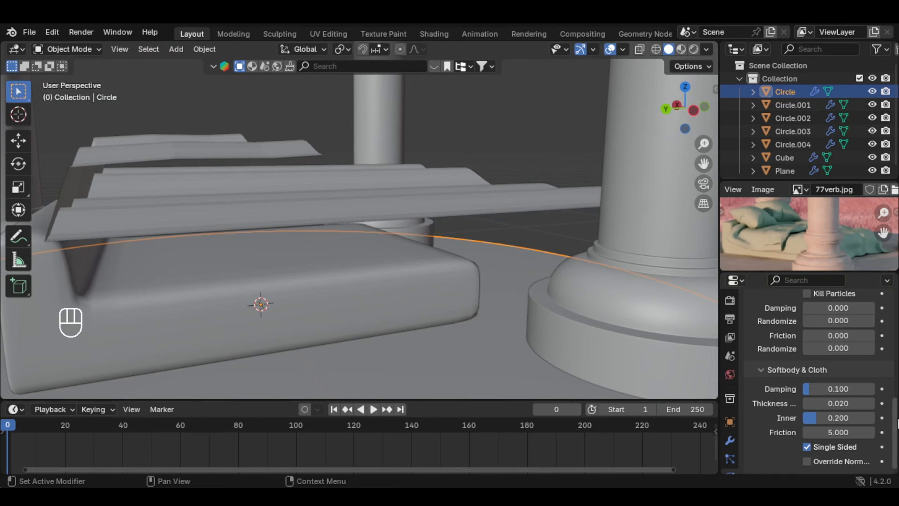
Step: Review the cloth's Object Collisions and Self Collisions settings and the platform's Softbody & Cloth collision settings
{"action": "scroll", "coordinate": [815, 354], "scroll_direction": "down", "scroll_amount": 1}
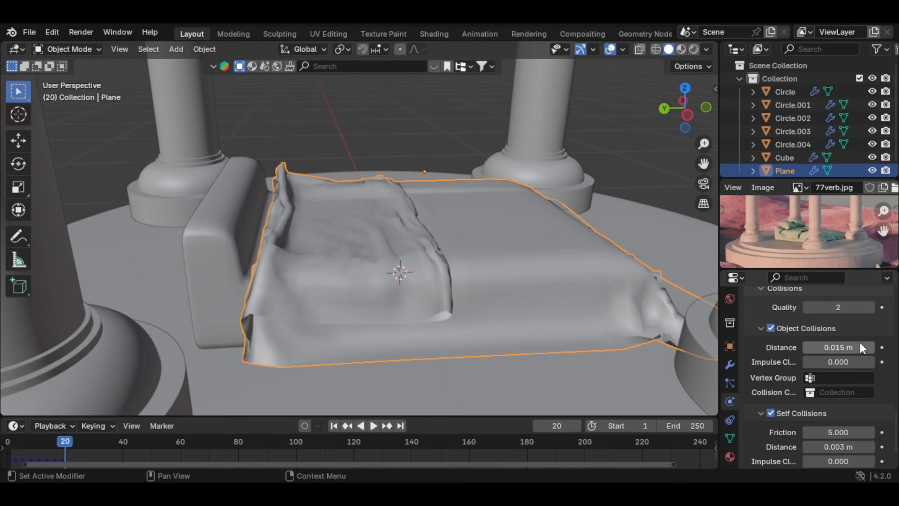
{"action": "scroll", "coordinate": [864, 342], "scroll_direction": "down", "scroll_amount": 2}
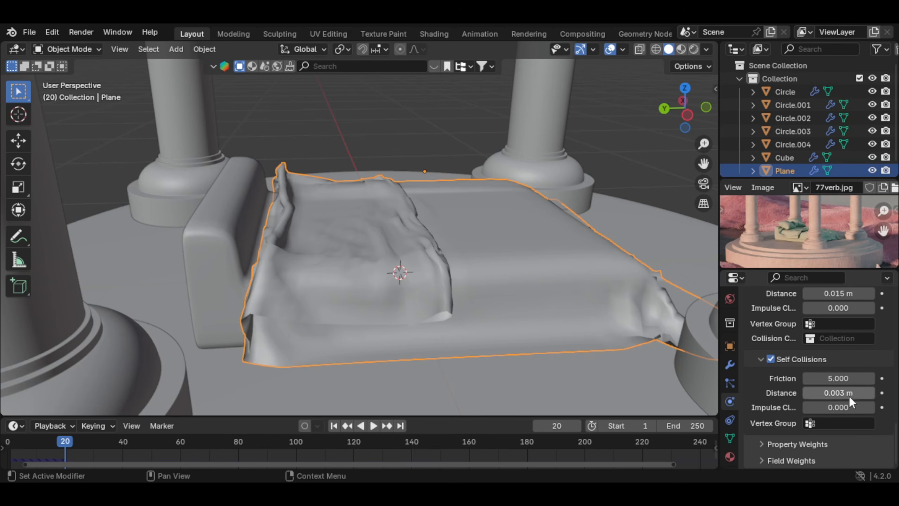
{"action": "scroll", "coordinate": [475, 290], "scroll_direction": "down", "scroll_amount": 4}
{"action": "middle_click_drag", "start_coordinate": [474, 290], "coordinate": [522, 241]}
{"action": "left_click", "coordinate": [481, 293]}
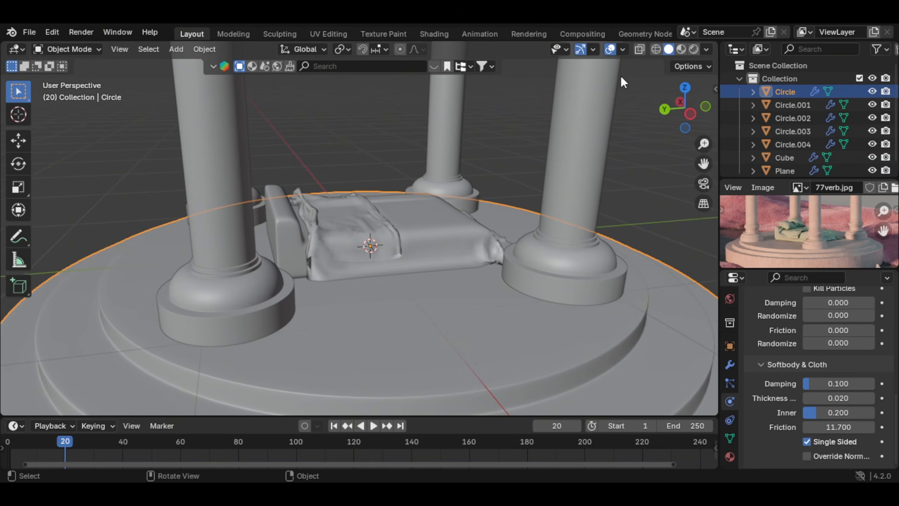
Step: Show the Face Orientation overlay and examine the normals of the platform, columns, bed and cloth
{"action": "left_click", "coordinate": [622, 50]}
{"action": "left_click", "coordinate": [622, 51]}
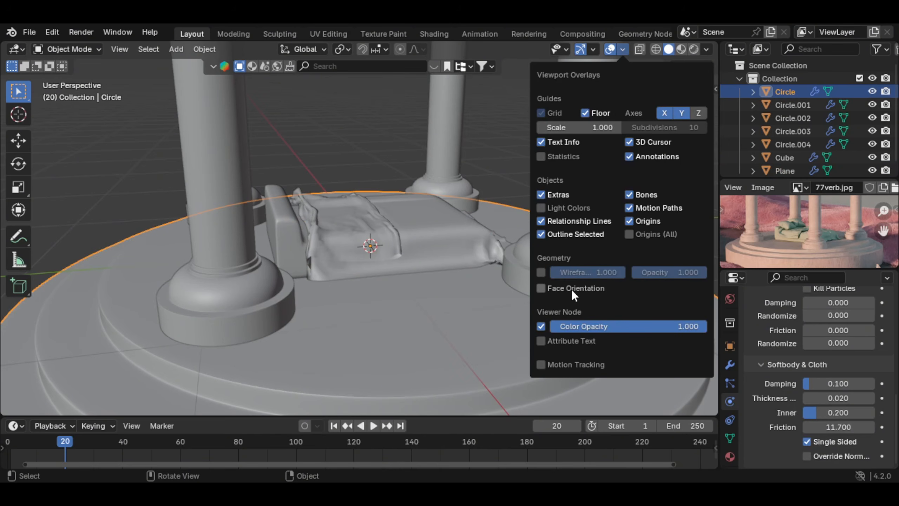
{"action": "left_click", "coordinate": [560, 289]}
{"action": "scroll", "coordinate": [446, 248], "scroll_direction": "down", "scroll_amount": 4}
{"action": "middle_click_drag", "start_coordinate": [447, 248], "coordinate": [354, 263]}
{"action": "scroll", "coordinate": [435, 289], "scroll_direction": "up", "scroll_amount": 5}
{"action": "scroll", "coordinate": [343, 293], "scroll_direction": "down", "scroll_amount": 3}
{"action": "scroll", "coordinate": [405, 285], "scroll_direction": "up", "scroll_amount": 1}
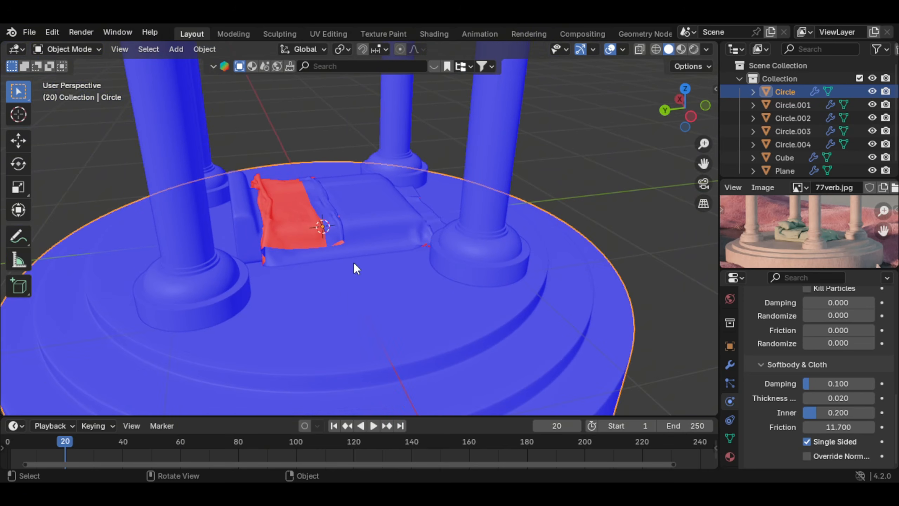
{"action": "left_click", "coordinate": [351, 240]}
{"action": "scroll", "coordinate": [381, 249], "scroll_direction": "up", "scroll_amount": 6}
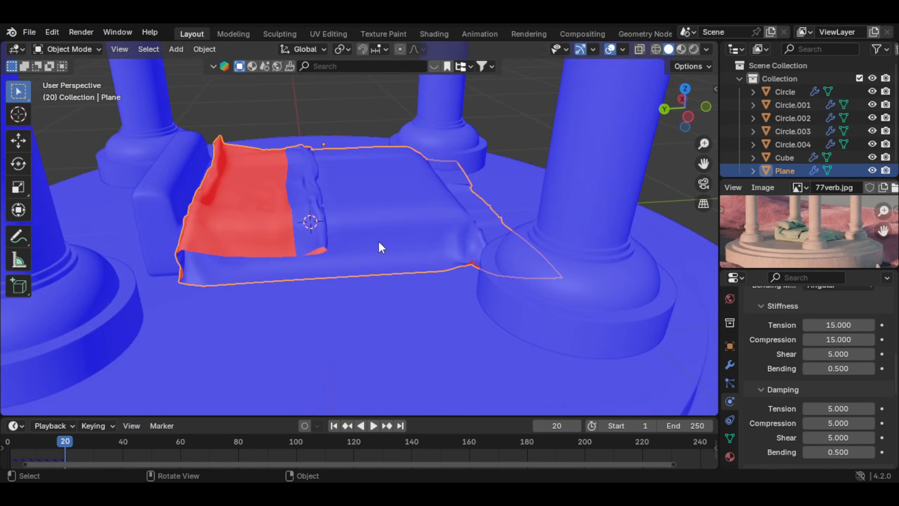
{"action": "middle_click_drag", "start_coordinate": [397, 278], "coordinate": [433, 301]}
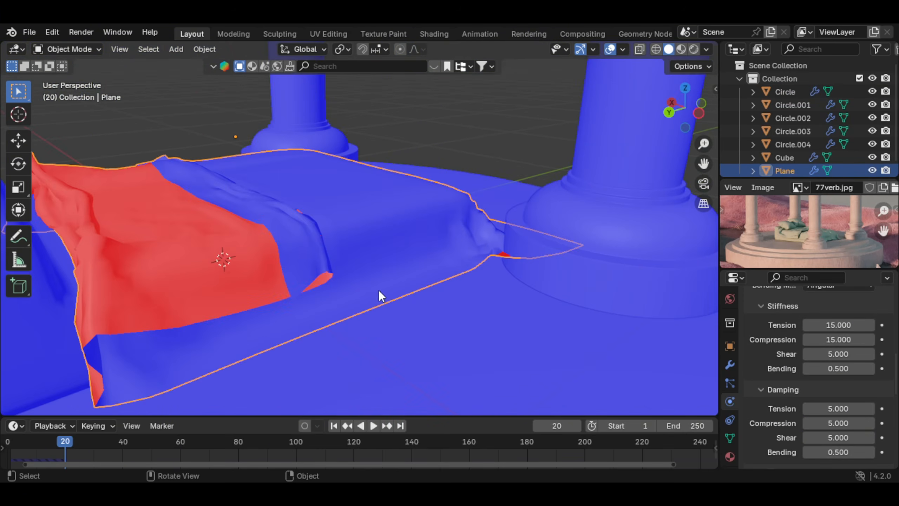
{"action": "mouse_move", "coordinate": [379, 290]}
{"action": "middle_mouse_down"}
{"action": "mouse_move", "coordinate": [341, 310]}
{"action": "mouse_move", "coordinate": [409, 272]}
{"action": "mouse_move", "coordinate": [409, 243]}
{"action": "mouse_move", "coordinate": [353, 276]}
{"action": "mouse_move", "coordinate": [369, 305]}
{"action": "middle_mouse_up"}
{"action": "scroll", "coordinate": [382, 323], "scroll_direction": "down", "scroll_amount": 5}
Step: Recalculate the normals of the whole platform mesh and toggle the Inside option to compare face directions
{"action": "left_click", "coordinate": [358, 291]}
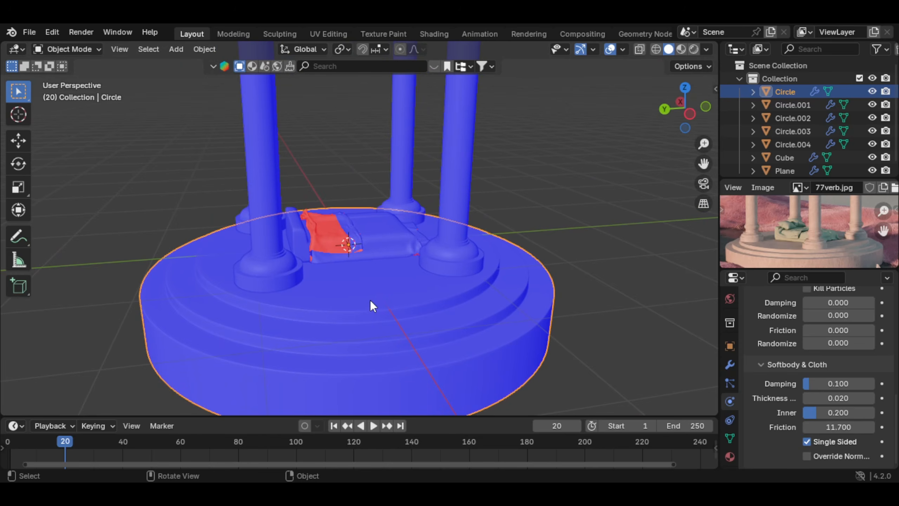
{"action": "key", "text": "Tab"}
{"action": "scroll", "coordinate": [375, 301], "scroll_direction": "down", "scroll_amount": 2}
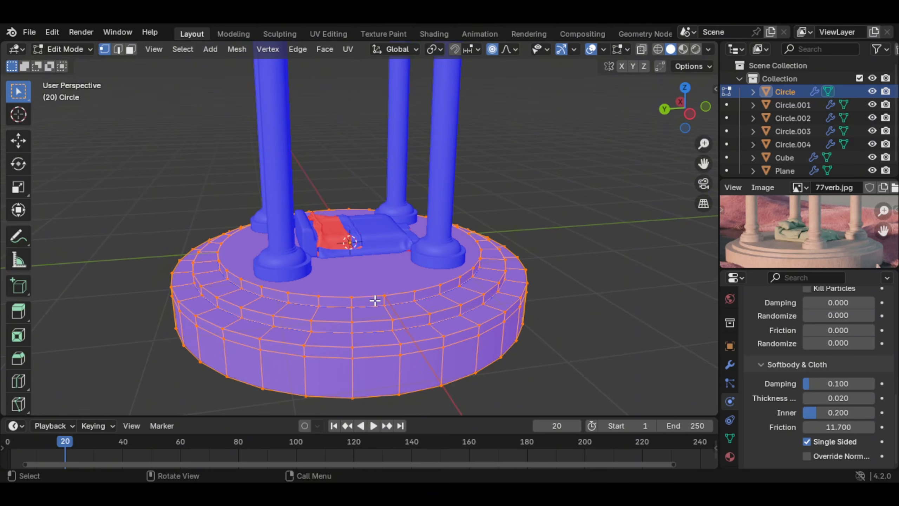
{"action": "key", "text": "shift+n"}
{"action": "middle_click_drag", "start_coordinate": [375, 300], "coordinate": [189, 384]}
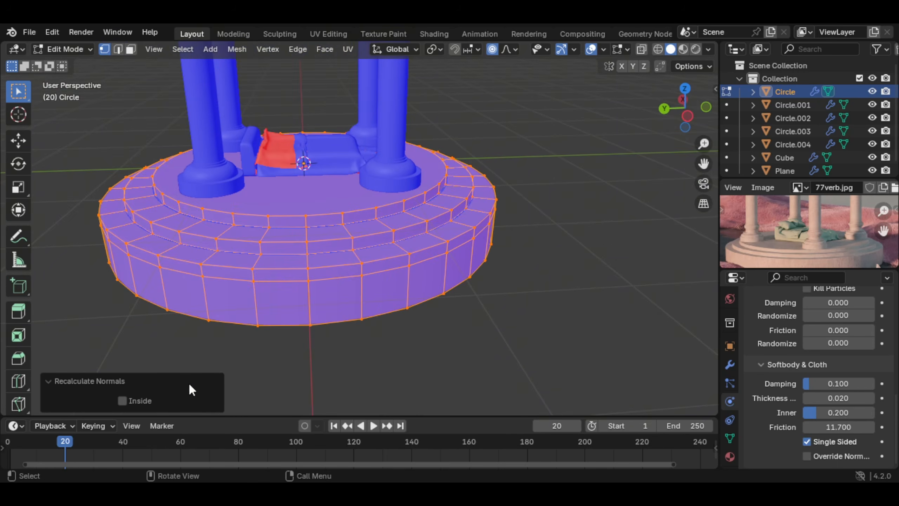
{"action": "left_click", "coordinate": [122, 401]}
{"action": "left_click", "coordinate": [122, 401]}
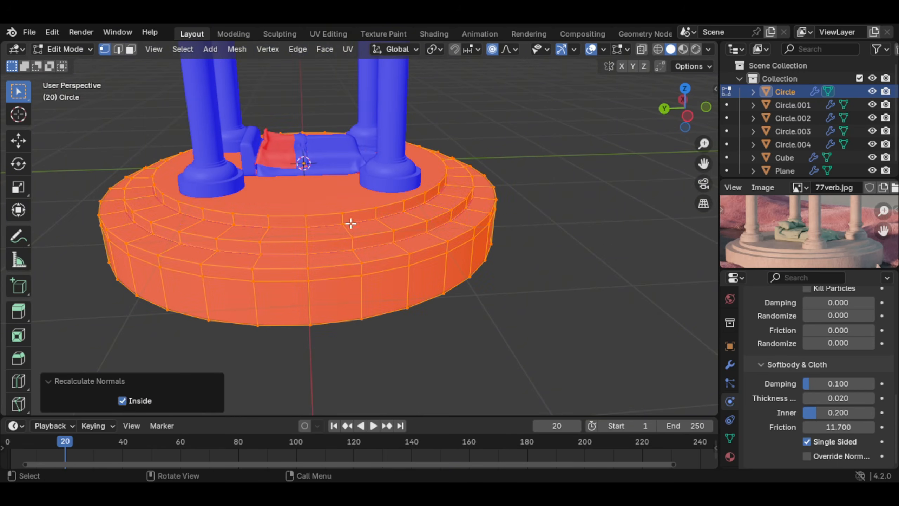
{"action": "middle_click_drag", "start_coordinate": [352, 222], "coordinate": [344, 172]}
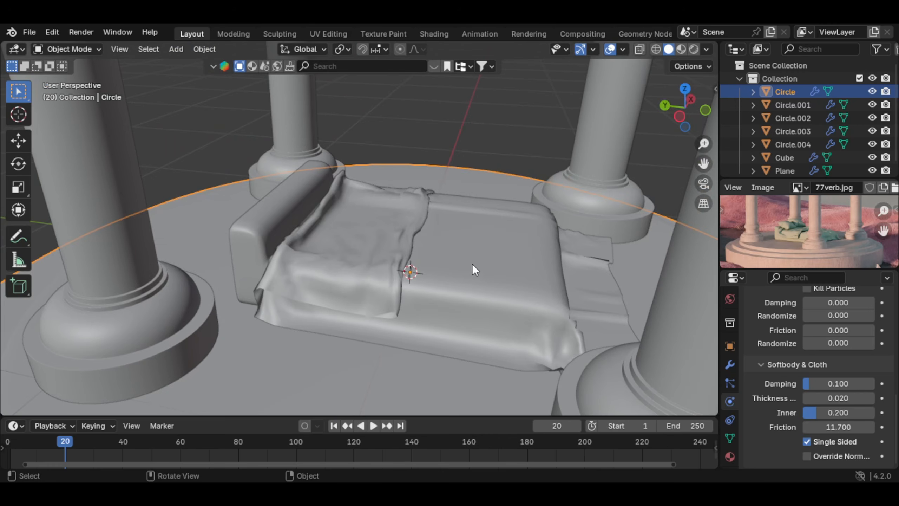
Step: Add a Solidify modifier to the round platform
{"action": "middle_click_drag", "start_coordinate": [471, 263], "coordinate": [503, 247]}
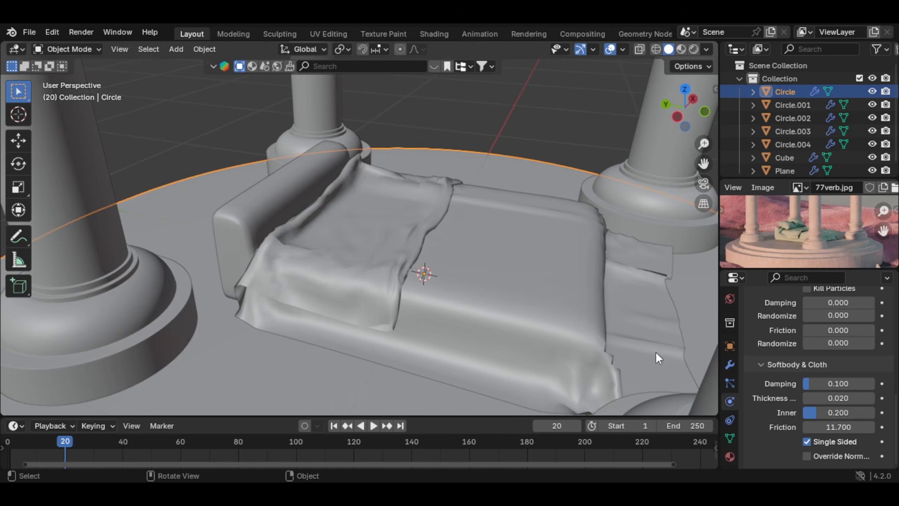
{"action": "left_click", "coordinate": [731, 363]}
{"action": "scroll", "coordinate": [775, 349], "scroll_direction": "up", "scroll_amount": 9}
{"action": "left_click", "coordinate": [817, 320]}
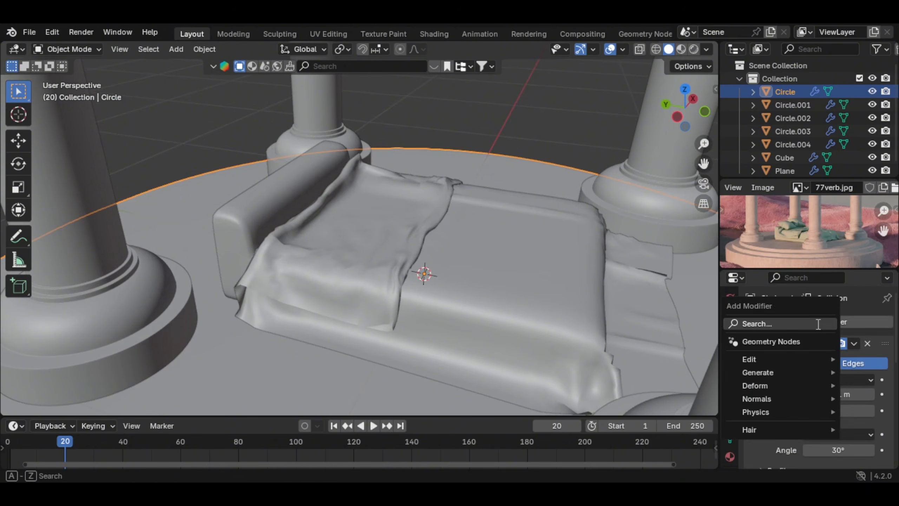
{"action": "left_click", "coordinate": [815, 324]}
{"action": "type", "text": "so"}
{"action": "key", "text": "Return"}
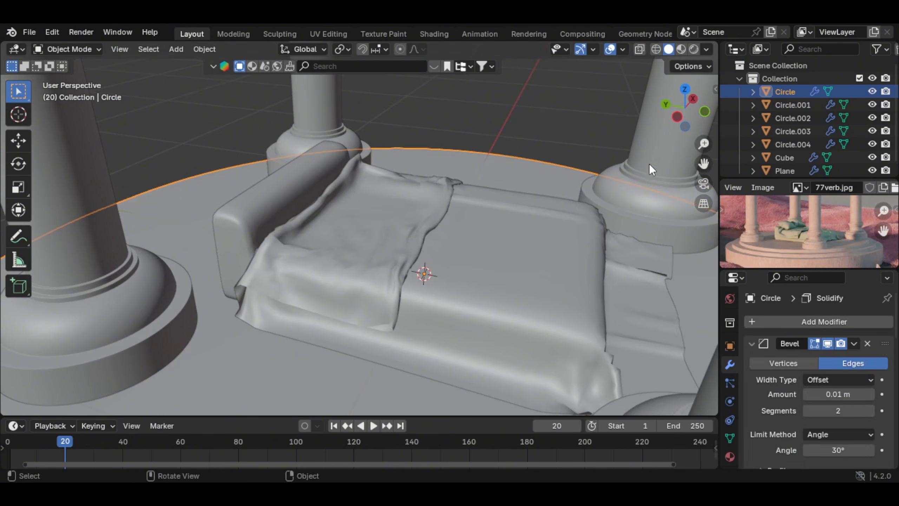
Step: Select the cloth and set its Self Collisions distance to 0.005 m
{"action": "left_click", "coordinate": [484, 218]}
{"action": "right_click", "coordinate": [483, 218]}
{"action": "left_click", "coordinate": [470, 196]}
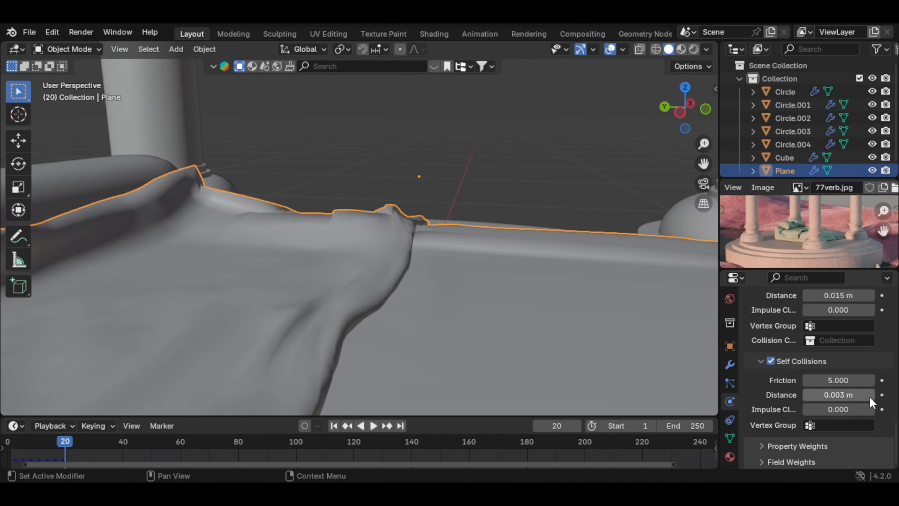
{"action": "middle_click_drag", "start_coordinate": [349, 273], "coordinate": [478, 269]}
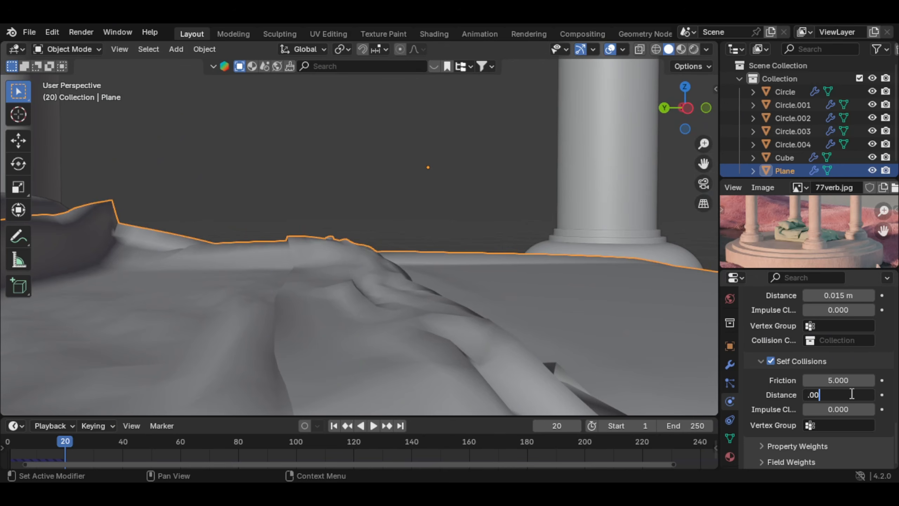
{"action": "key", "text": "Return"}
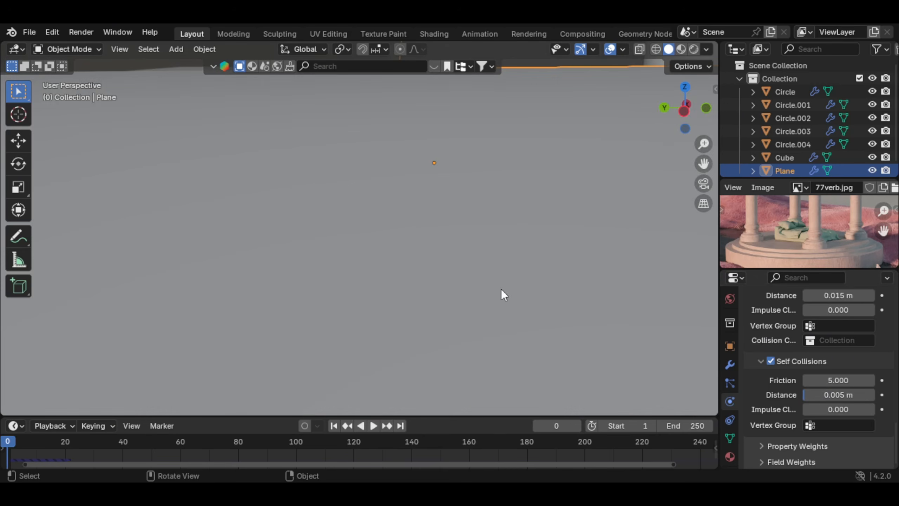
Step: Run the cloth simulation from frame 0 to about frame 16 and inspect the drape around the bed's foot end
{"action": "key", "text": "space"}
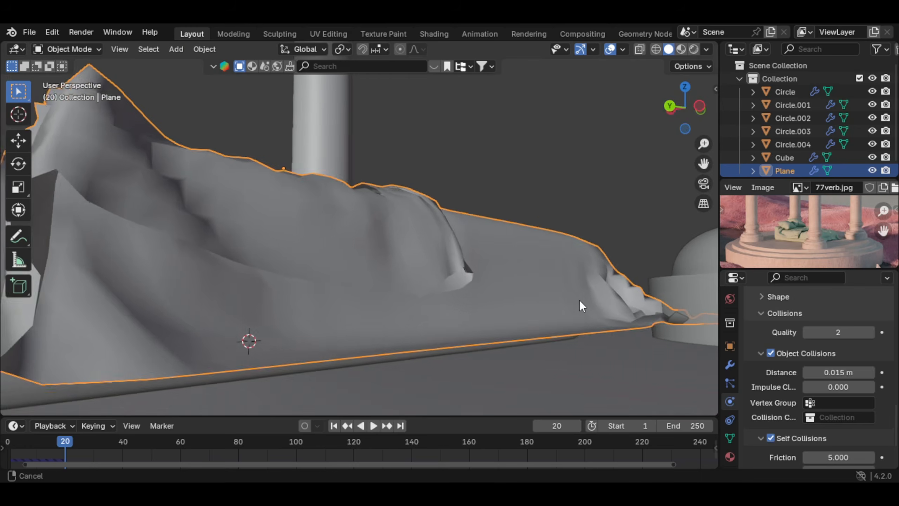
{"action": "middle_click_drag", "start_coordinate": [579, 300], "coordinate": [527, 273]}
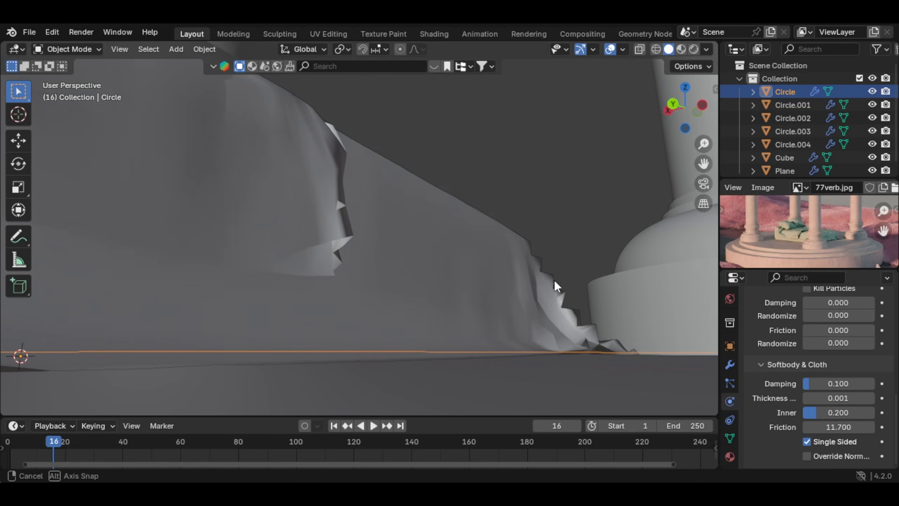
{"action": "middle_click_drag", "start_coordinate": [556, 283], "coordinate": [497, 295]}
{"action": "scroll", "coordinate": [889, 378], "scroll_direction": "up", "scroll_amount": 3}
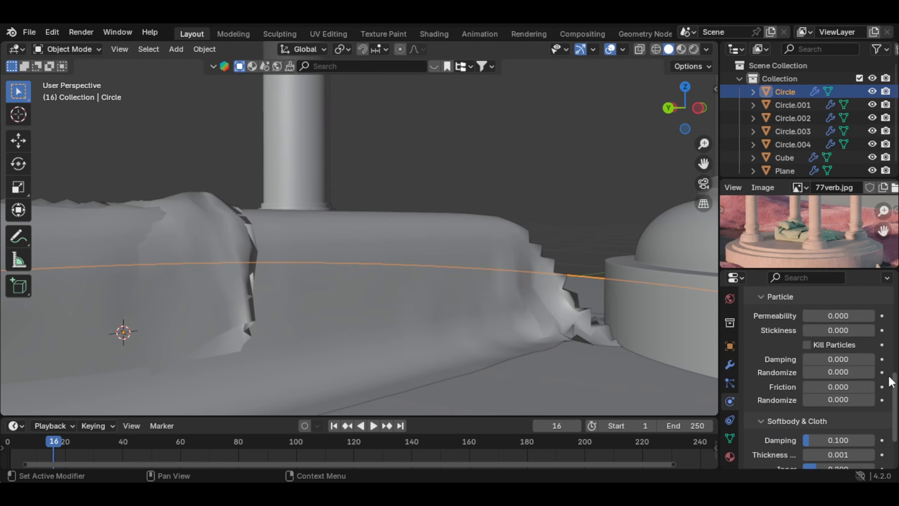
Step: Bring up the platform's Softbody & Cloth collision settings and widen the Properties editor so their names are readable
{"action": "scroll", "coordinate": [880, 418], "scroll_direction": "down", "scroll_amount": 3}
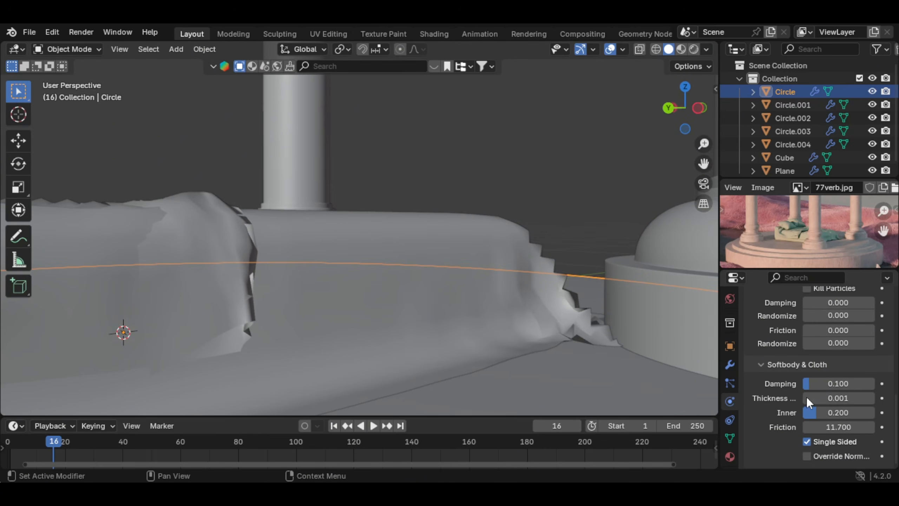
{"action": "left_click_drag", "start_coordinate": [721, 385], "coordinate": [706, 375]}
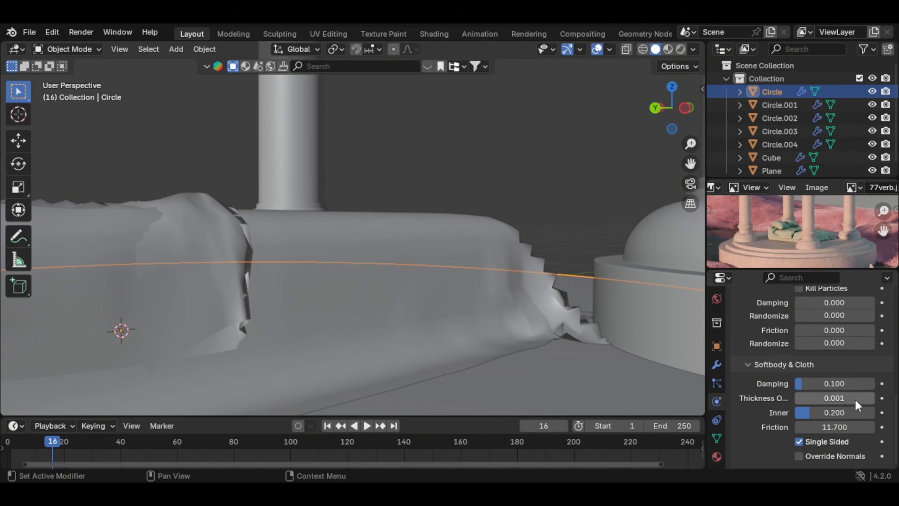
{"action": "middle_click_drag", "start_coordinate": [489, 301], "coordinate": [382, 316]}
{"action": "middle_click_drag", "start_coordinate": [598, 280], "coordinate": [464, 292]}
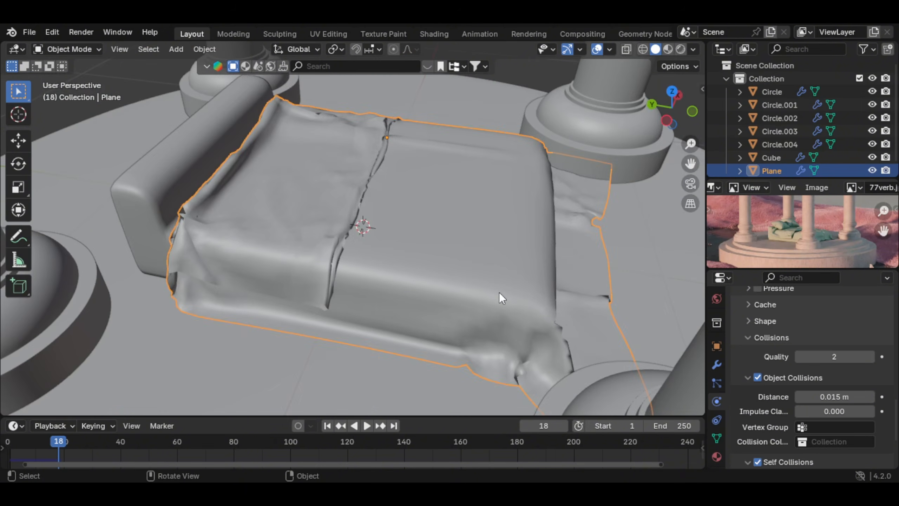
Step: Add a Solidify modifier to the bed cloth, keeping the 0.01 m thickness and setting its Offset to 1
{"action": "left_click", "coordinate": [717, 364]}
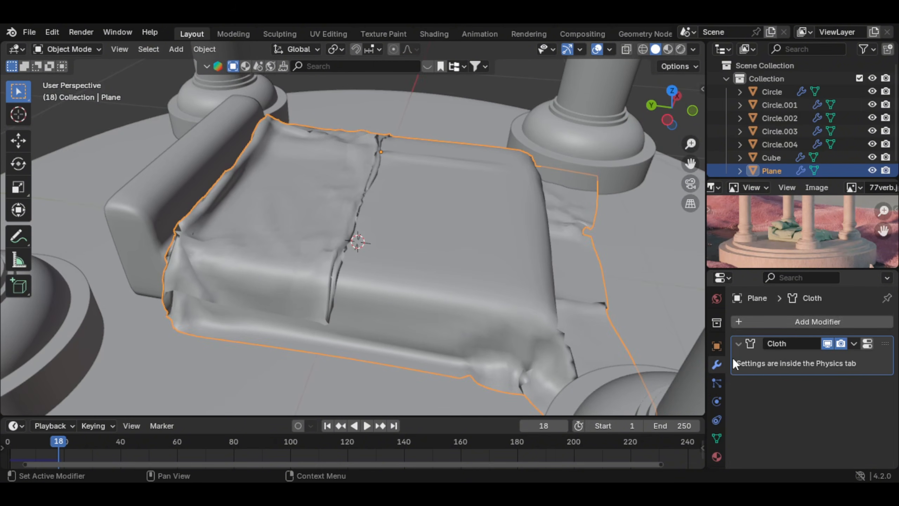
{"action": "left_click", "coordinate": [787, 322]}
{"action": "type", "text": "so"}
{"action": "key", "text": "Return"}
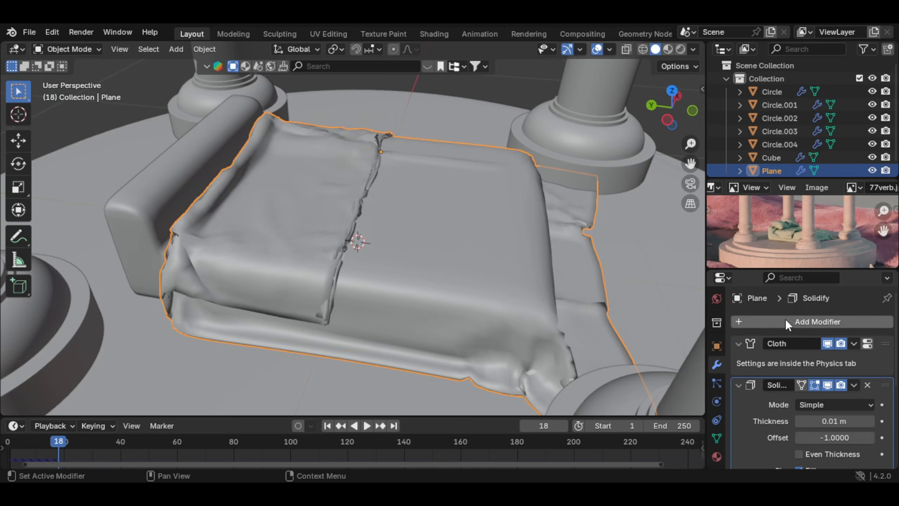
{"action": "scroll", "coordinate": [287, 209], "scroll_direction": "up", "scroll_amount": 5}
{"action": "middle_click_drag", "start_coordinate": [285, 204], "coordinate": [308, 228]}
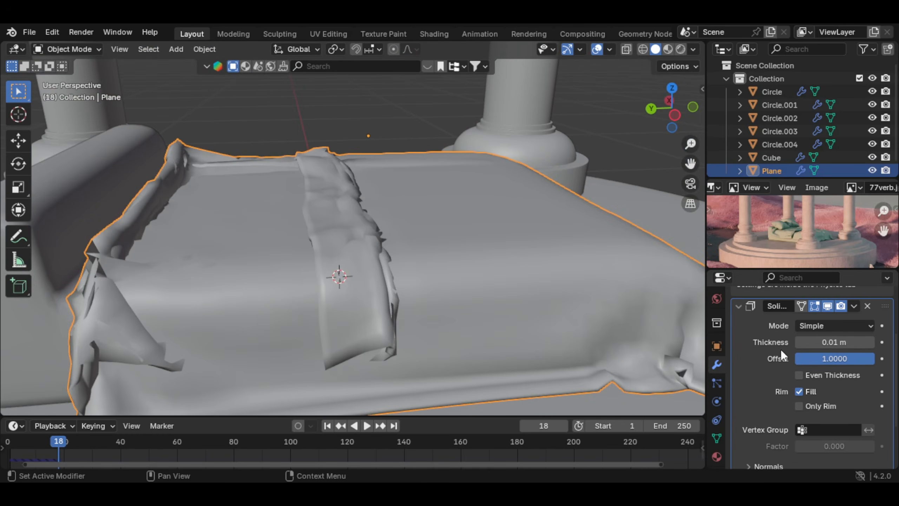
{"action": "scroll", "coordinate": [850, 343], "scroll_direction": "down", "scroll_amount": 4}
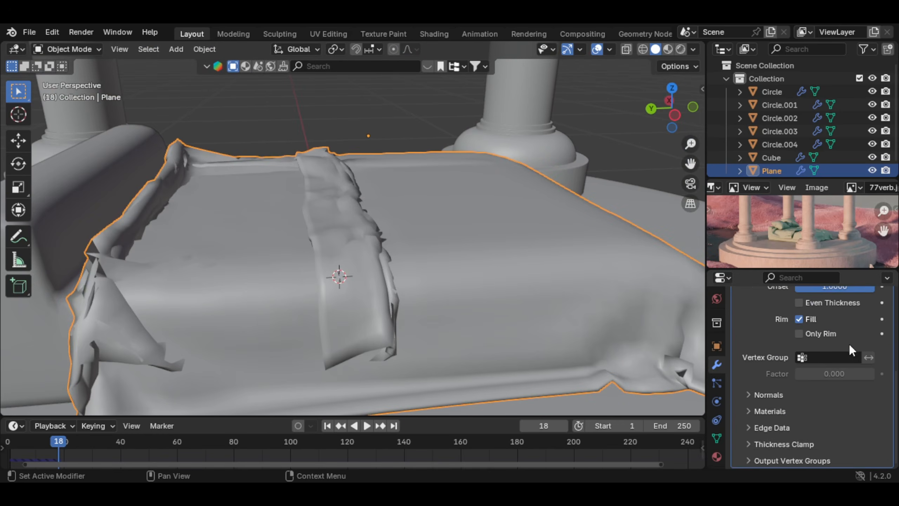
{"action": "scroll", "coordinate": [839, 368], "scroll_direction": "up", "scroll_amount": 8}
{"action": "scroll", "coordinate": [523, 274], "scroll_direction": "down", "scroll_amount": 2}
Step: Add a level 2 subdivision to the bed cloth and inspect the smoothed folds from several sides
{"action": "middle_click_drag", "start_coordinate": [499, 255], "coordinate": [383, 274]}
{"action": "key", "text": "ctrl+2"}
{"action": "scroll", "coordinate": [396, 239], "scroll_direction": "up", "scroll_amount": 4}
{"action": "scroll", "coordinate": [321, 290], "scroll_direction": "down", "scroll_amount": 5}
{"action": "middle_click_drag", "start_coordinate": [322, 290], "coordinate": [449, 256]}
{"action": "scroll", "coordinate": [425, 296], "scroll_direction": "down", "scroll_amount": 4}
{"action": "scroll", "coordinate": [511, 228], "scroll_direction": "up", "scroll_amount": 4}
{"action": "scroll", "coordinate": [512, 227], "scroll_direction": "down", "scroll_amount": 5}
{"action": "scroll", "coordinate": [445, 263], "scroll_direction": "up", "scroll_amount": 2}
{"action": "scroll", "coordinate": [445, 263], "scroll_direction": "up", "scroll_amount": 3}
Step: Add a 2 m plane at the world origin and raise it vertically above the bed
{"action": "key", "text": "shift+a"}
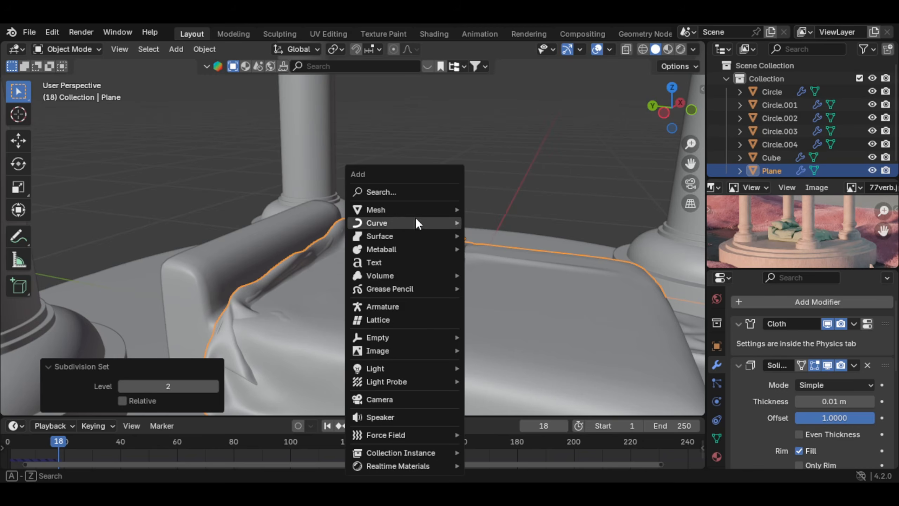
{"action": "mouse_move", "coordinate": [420, 209]}
{"action": "left_click", "coordinate": [483, 209]}
{"action": "key", "text": "g"}
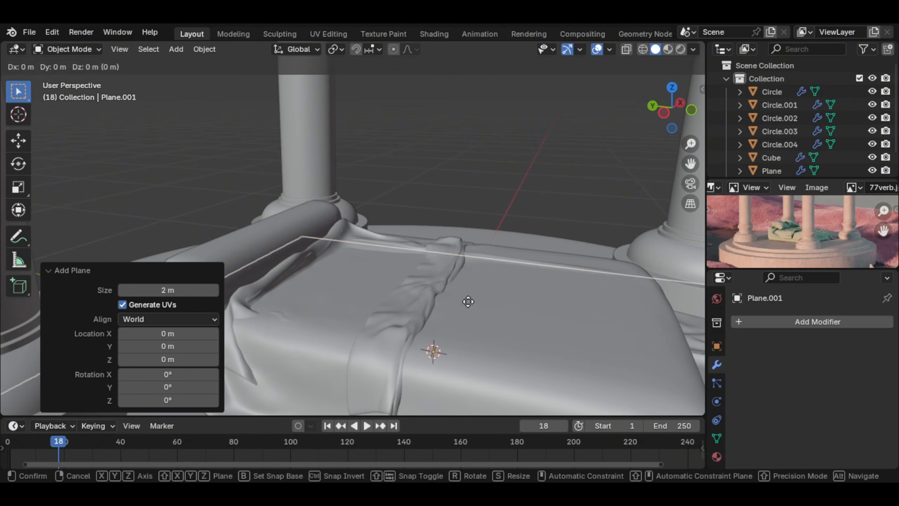
{"action": "key", "text": "z"}
{"action": "left_click", "coordinate": [495, 172]}
Step: Scale the plane's mesh to about 0.194 in Edit Mode with proportional editing turned off
{"action": "key", "text": "Tab"}
{"action": "scroll", "coordinate": [536, 207], "scroll_direction": "down", "scroll_amount": 3}
{"action": "middle_click_drag", "start_coordinate": [592, 247], "coordinate": [599, 248]}
{"action": "key", "text": "s"}
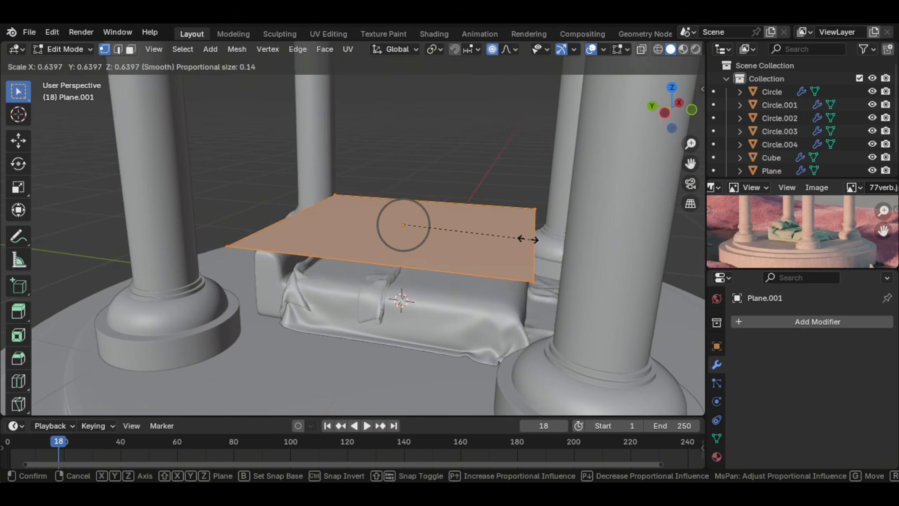
{"action": "key", "text": "o"}
{"action": "left_click", "coordinate": [441, 223]}
Step: Subdivide the small plane with 10 cuts
{"action": "scroll", "coordinate": [442, 227], "scroll_direction": "up", "scroll_amount": 6}
{"action": "middle_click_drag", "start_coordinate": [464, 275], "coordinate": [491, 277]}
{"action": "right_click", "coordinate": [492, 277]}
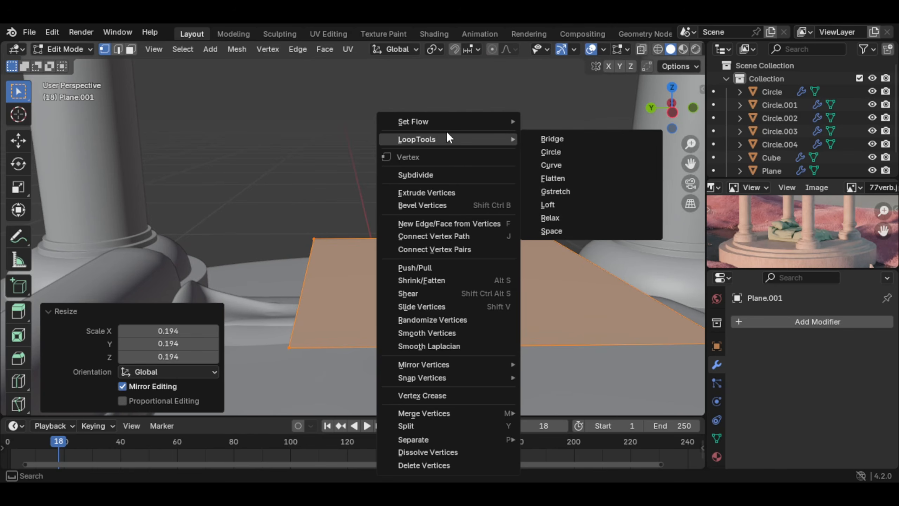
{"action": "left_click", "coordinate": [438, 175]}
{"action": "left_click", "coordinate": [196, 314]}
{"action": "type", "text": "1"}
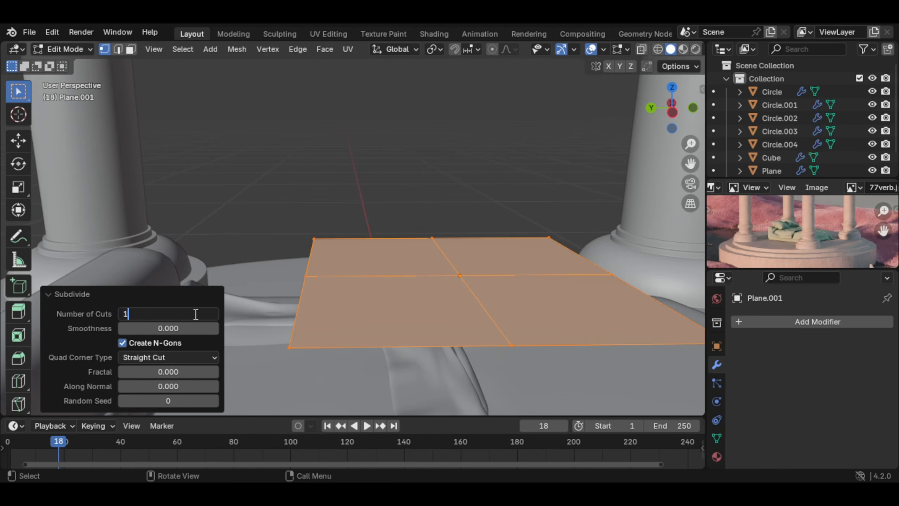
{"action": "type", "text": "0"}
{"action": "key", "text": "Return"}
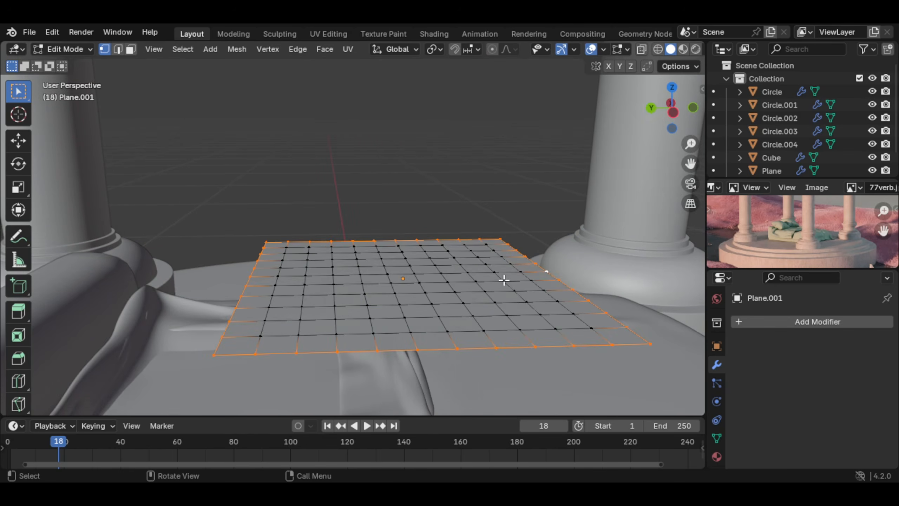
Step: Extrude the entire subdivided plane slightly along its normal to form a thin slab
{"action": "key", "text": "a"}
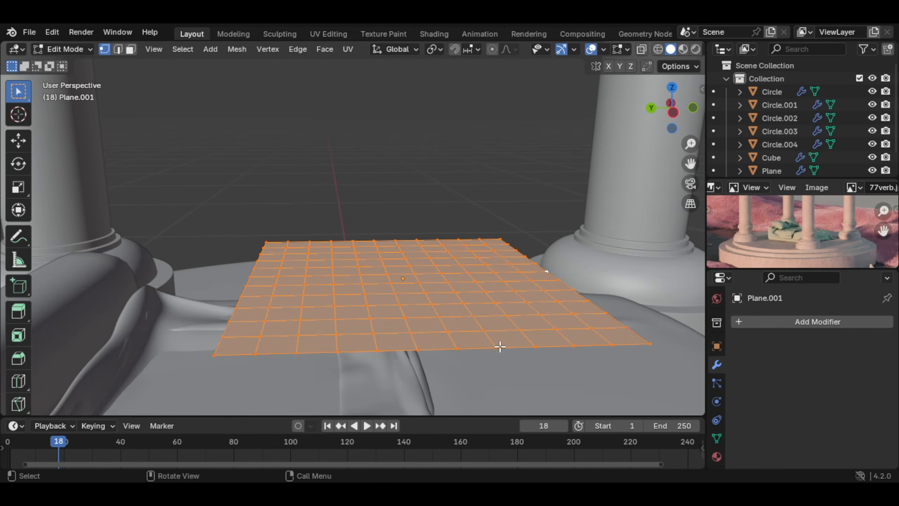
{"action": "key", "text": "e"}
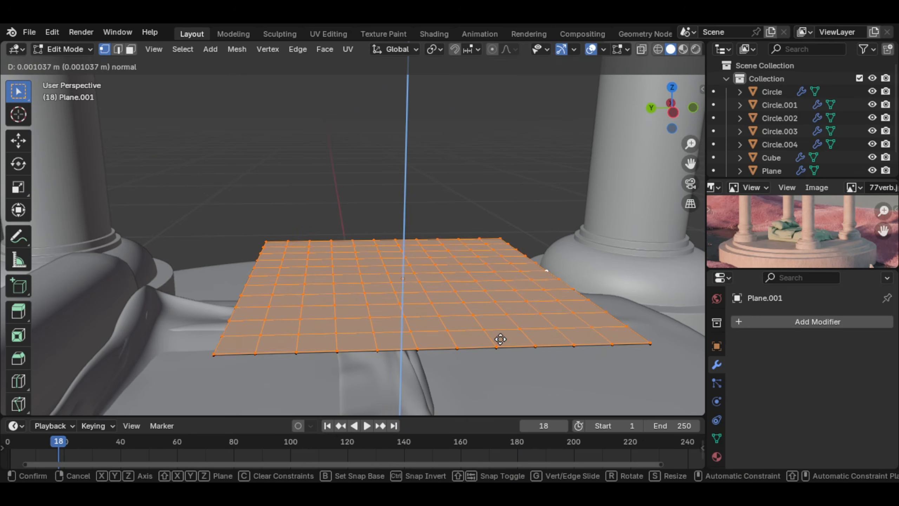
{"action": "left_click", "coordinate": [499, 333]}
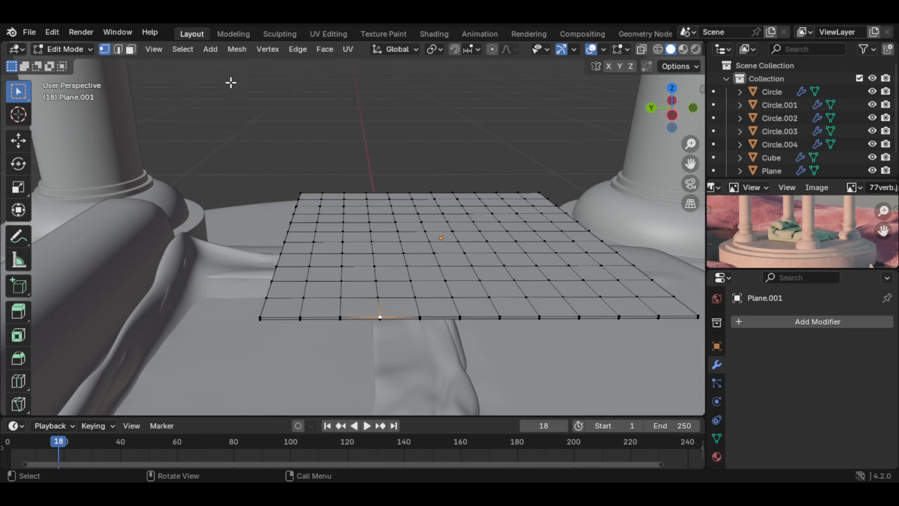
Step: Select the slab's sharp border edges at 30° sharpness and flatten them by scaling to 0 on Z
{"action": "left_click", "coordinate": [183, 49]}
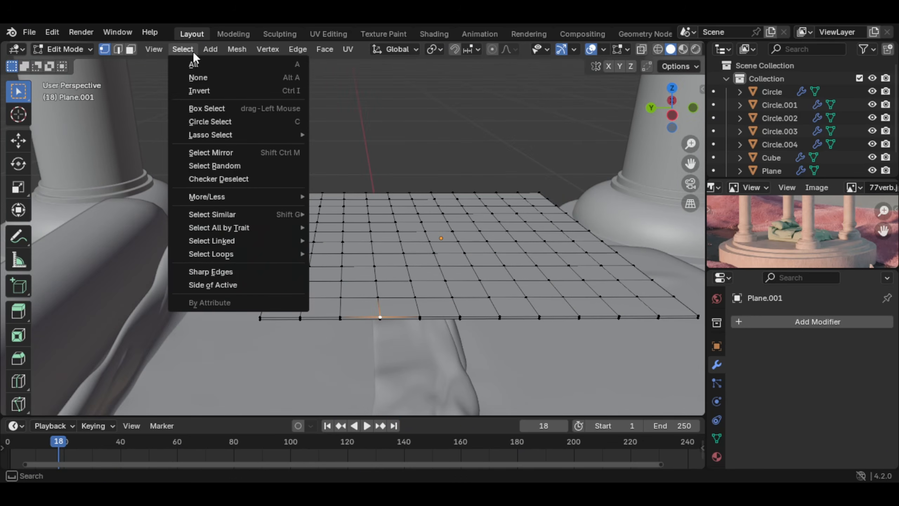
{"action": "mouse_move", "coordinate": [241, 254]}
{"action": "middle_click_drag", "start_coordinate": [406, 279], "coordinate": [460, 254]}
{"action": "key", "text": "s"}
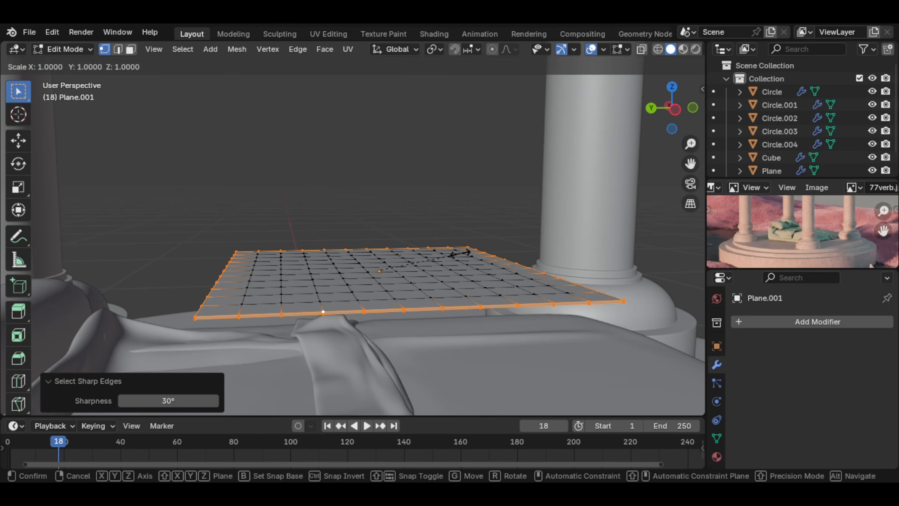
{"action": "key", "text": "z"}
{"action": "key", "text": "0"}
{"action": "key", "text": "Return"}
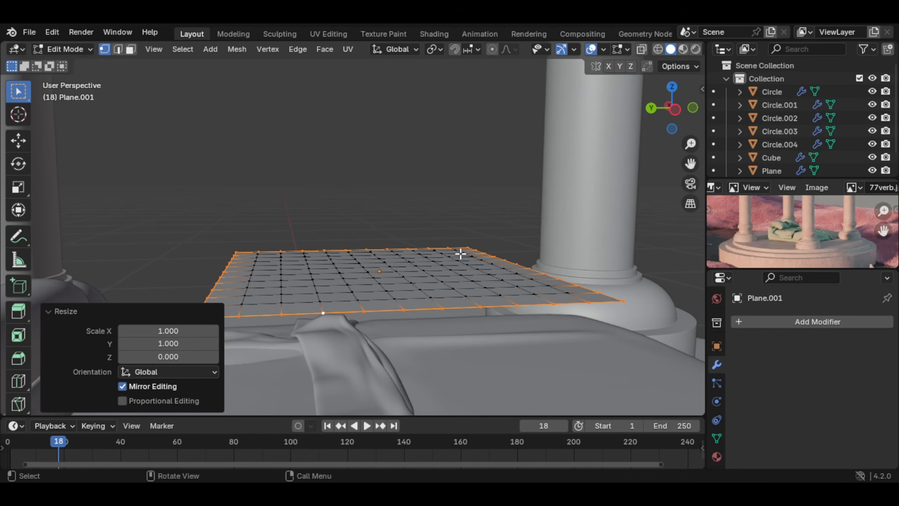
Step: Return to Object Mode and give the pillow mesh Cloth physics with Pressure enabled at 5
{"action": "middle_click_drag", "start_coordinate": [460, 254], "coordinate": [196, 307]}
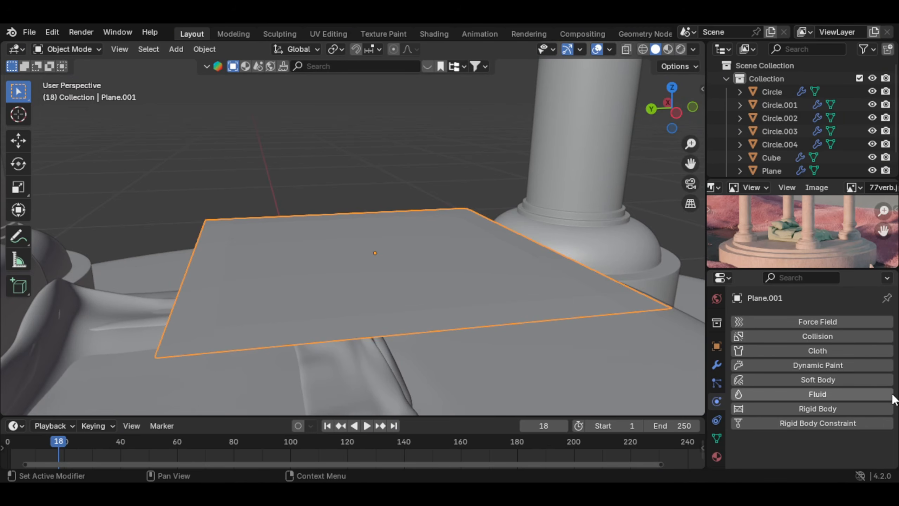
{"action": "left_click", "coordinate": [881, 350]}
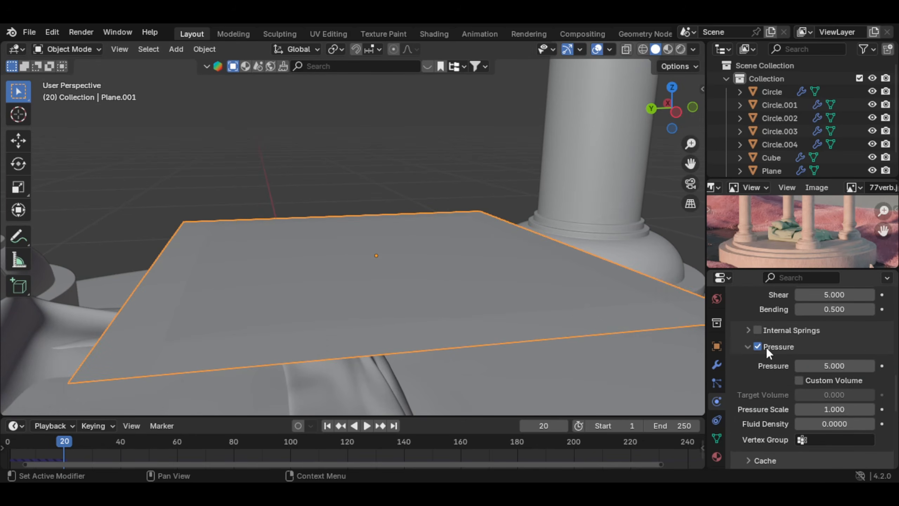
{"action": "left_click", "coordinate": [765, 347]}
{"action": "left_click", "coordinate": [763, 349]}
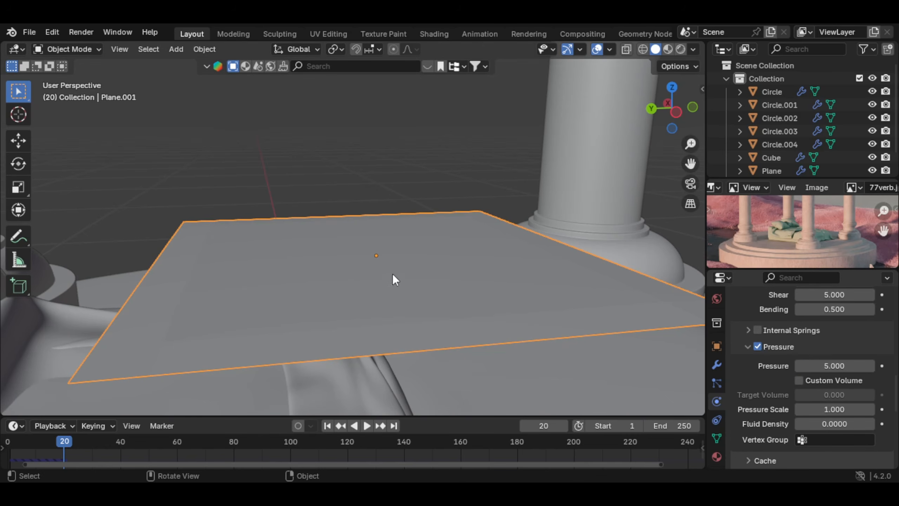
Step: Add a level 2 Subdivision Surface modifier to the pillow mesh and place it above Cloth in the stack
{"action": "scroll", "coordinate": [421, 283], "scroll_direction": "down", "scroll_amount": 1}
{"action": "middle_click_drag", "start_coordinate": [435, 288], "coordinate": [469, 298]}
{"action": "scroll", "coordinate": [712, 418], "scroll_direction": "up", "scroll_amount": 1}
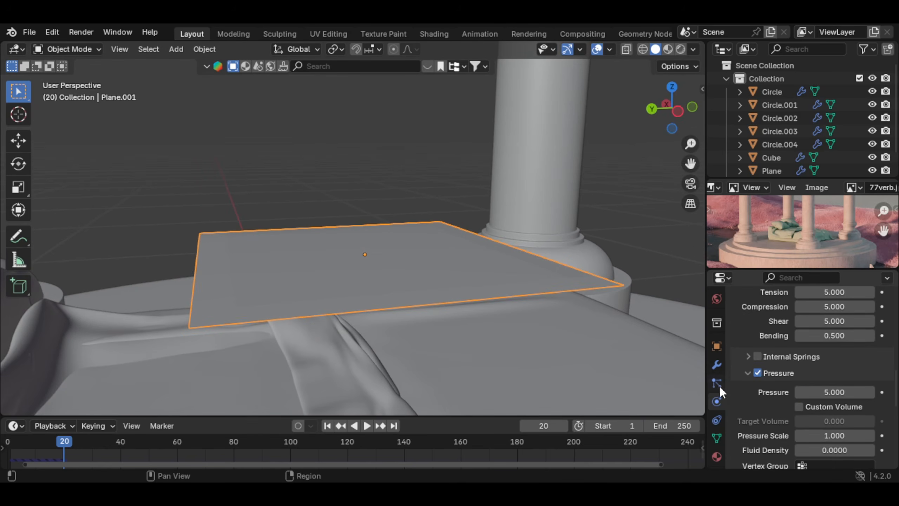
{"action": "left_click", "coordinate": [717, 365]}
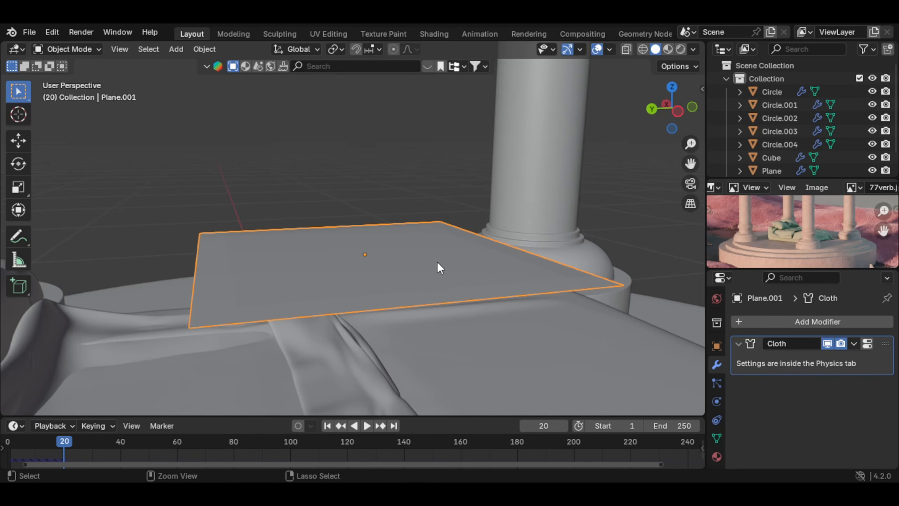
{"action": "key", "text": "ctrl+2"}
{"action": "scroll", "coordinate": [428, 254], "scroll_direction": "up", "scroll_amount": 2}
{"action": "left_click_drag", "start_coordinate": [873, 361], "coordinate": [872, 337]}
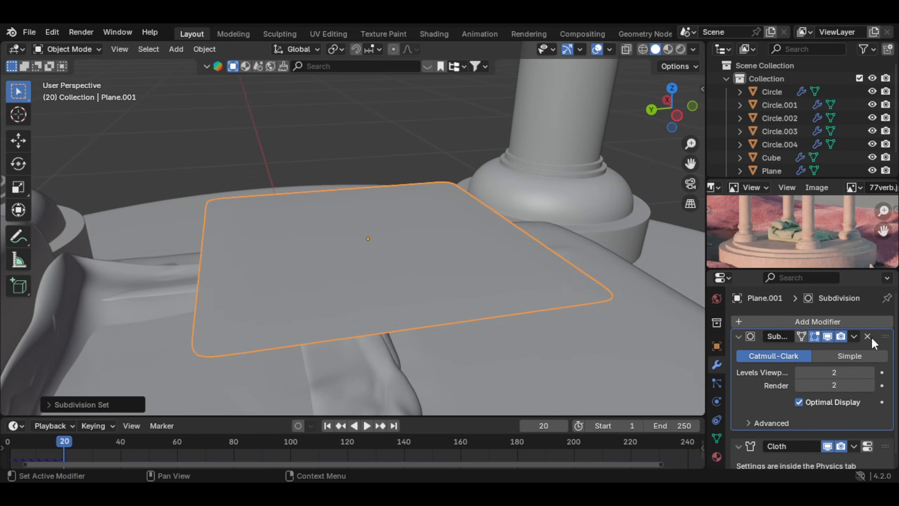
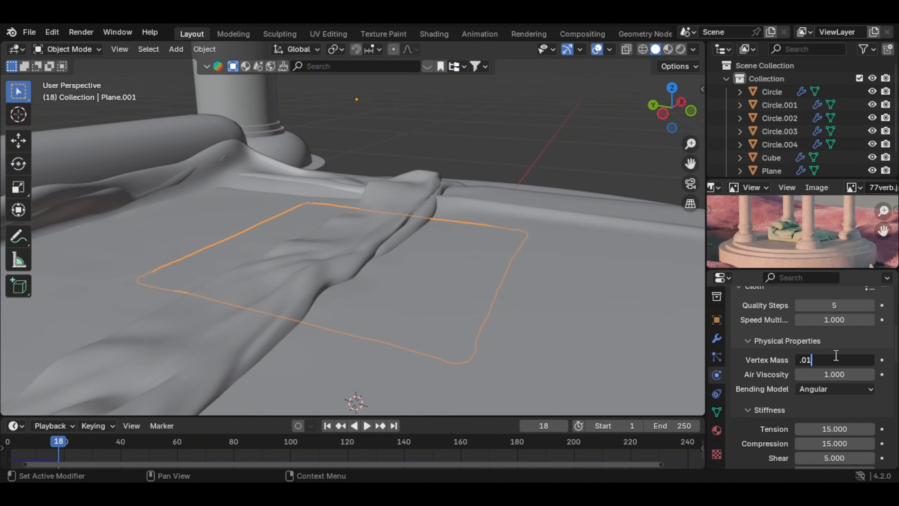
Step: Set the pillow's vertex mass to 0.01 and object collision distance to 0.001 m, simulating from the first frame to frame 18
{"action": "scroll", "coordinate": [836, 375], "scroll_direction": "down", "scroll_amount": 10}
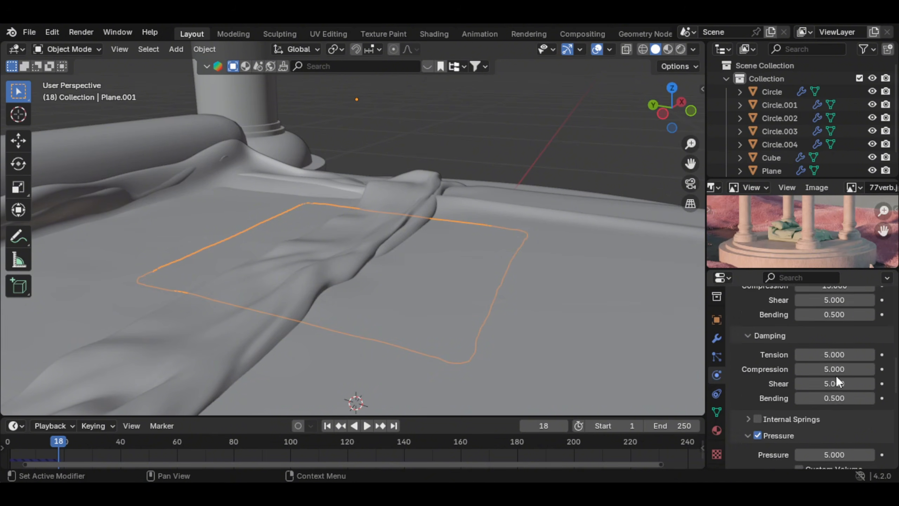
{"action": "scroll", "coordinate": [841, 354], "scroll_direction": "down", "scroll_amount": 8}
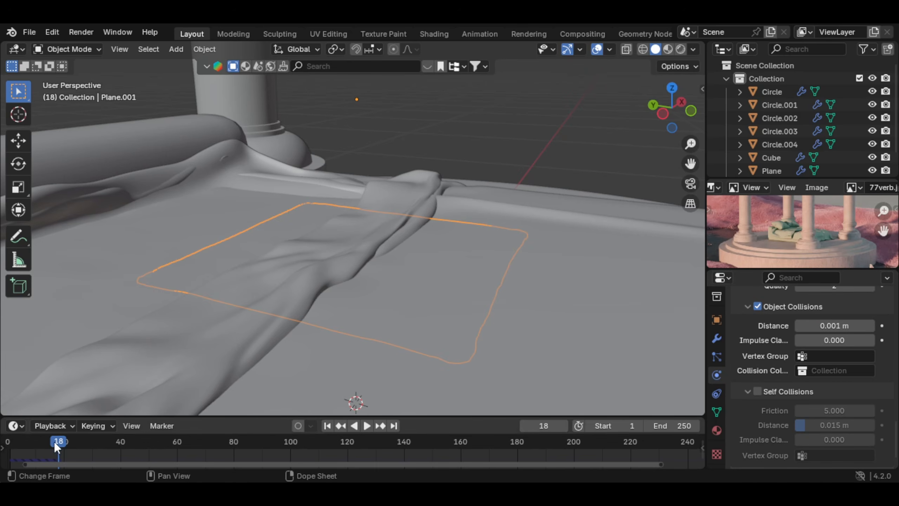
{"action": "left_click_drag", "start_coordinate": [54, 443], "coordinate": [6, 444]}
{"action": "scroll", "coordinate": [472, 250], "scroll_direction": "down", "scroll_amount": 4}
{"action": "middle_click_drag", "start_coordinate": [449, 250], "coordinate": [460, 287], "text": "shift"}
{"action": "scroll", "coordinate": [472, 247], "scroll_direction": "down", "scroll_amount": 1}
{"action": "key", "text": "space"}
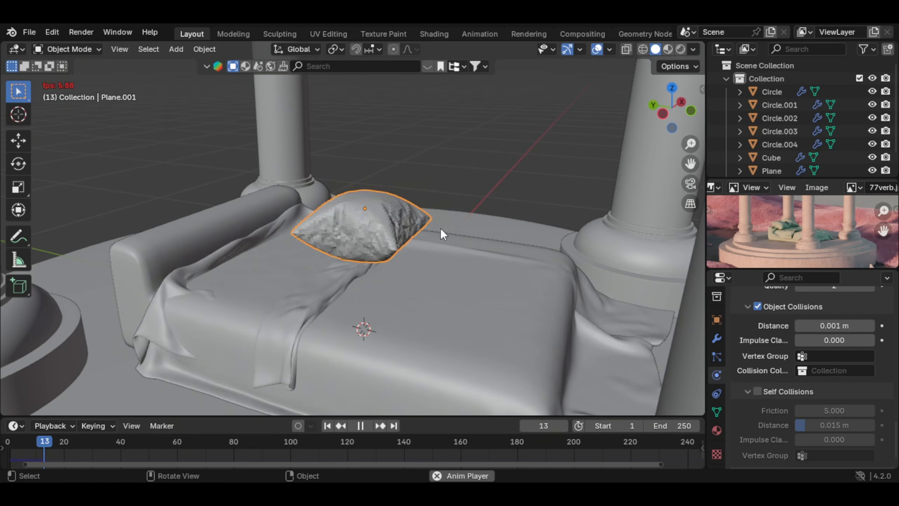
{"action": "key", "text": "space"}
Step: Apply smooth shading to the inflated pillow
{"action": "scroll", "coordinate": [434, 228], "scroll_direction": "up", "scroll_amount": 4}
{"action": "middle_click_drag", "start_coordinate": [434, 228], "coordinate": [453, 304]}
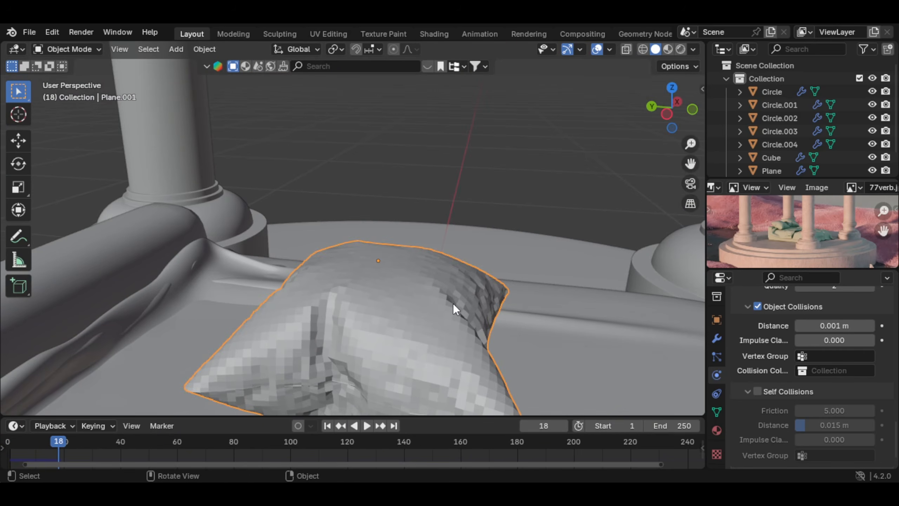
{"action": "scroll", "coordinate": [453, 303], "scroll_direction": "down", "scroll_amount": 2}
{"action": "right_click", "coordinate": [383, 232]}
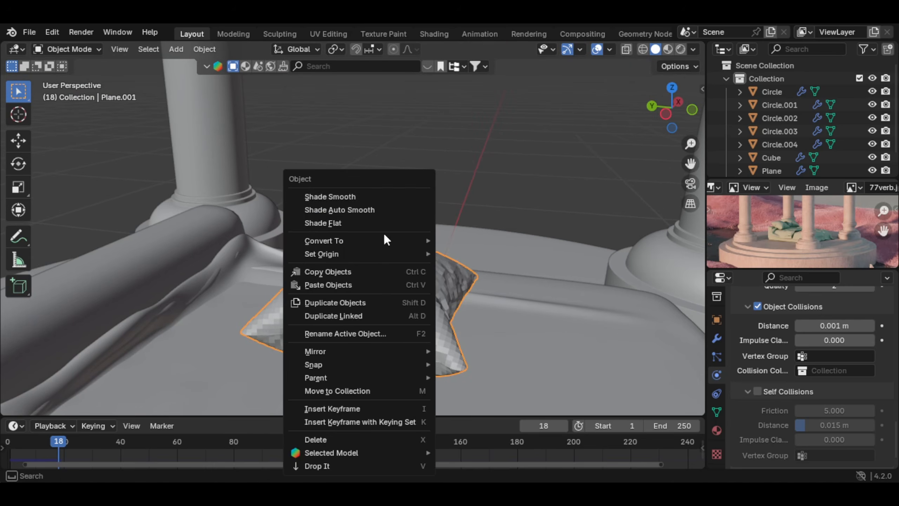
{"action": "left_click", "coordinate": [377, 197]}
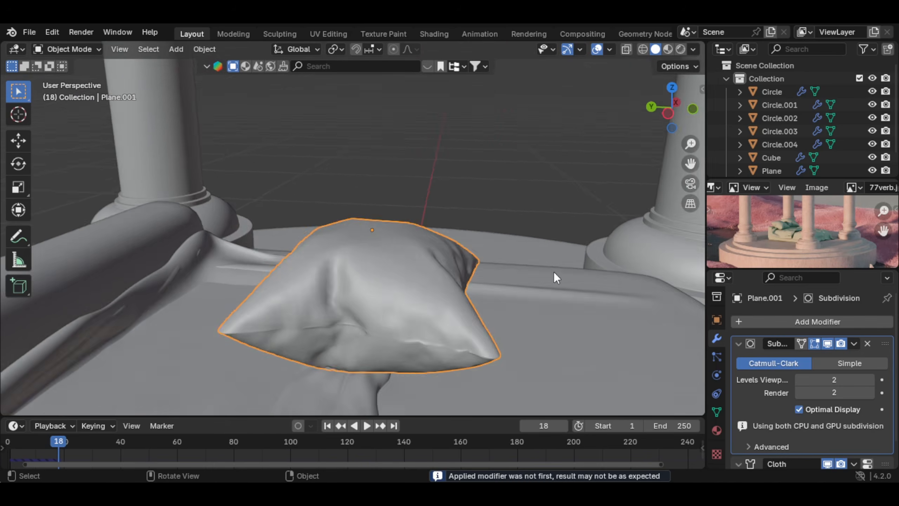
{"action": "scroll", "coordinate": [554, 272], "scroll_direction": "down", "scroll_amount": 4}
{"action": "middle_click_drag", "start_coordinate": [502, 271], "coordinate": [497, 290]}
Step: Apply the pillow's Subdivision Surface and Cloth modifiers to bake the inflated shape into the mesh
{"action": "scroll", "coordinate": [498, 290], "scroll_direction": "up", "scroll_amount": 2}
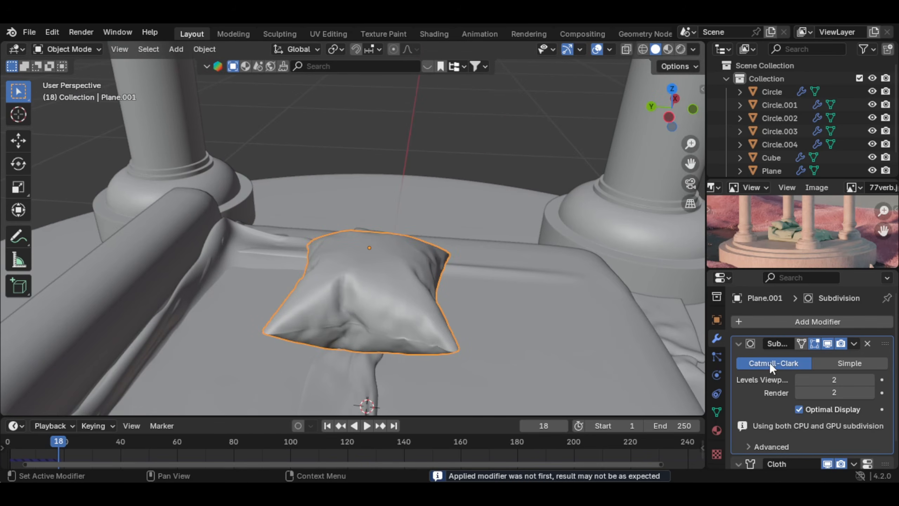
{"action": "scroll", "coordinate": [783, 363], "scroll_direction": "down", "scroll_amount": 1}
{"action": "key", "text": "ctrl+a"}
{"action": "key", "text": "ctrl+a"}
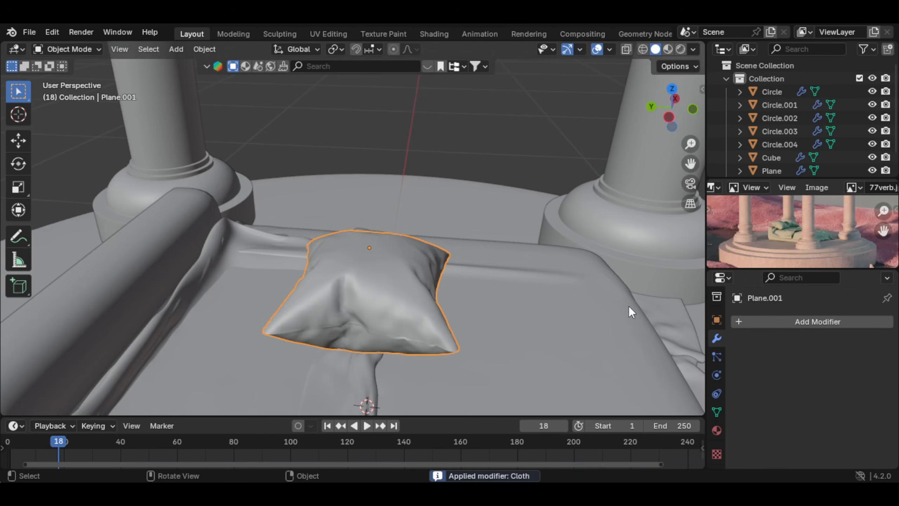
Step: Move the pillow to the left side of the bed's head end and tilt it back toward the bolster
{"action": "middle_click_drag", "start_coordinate": [418, 282], "coordinate": [419, 270]}
{"action": "key", "text": "KP_7"}
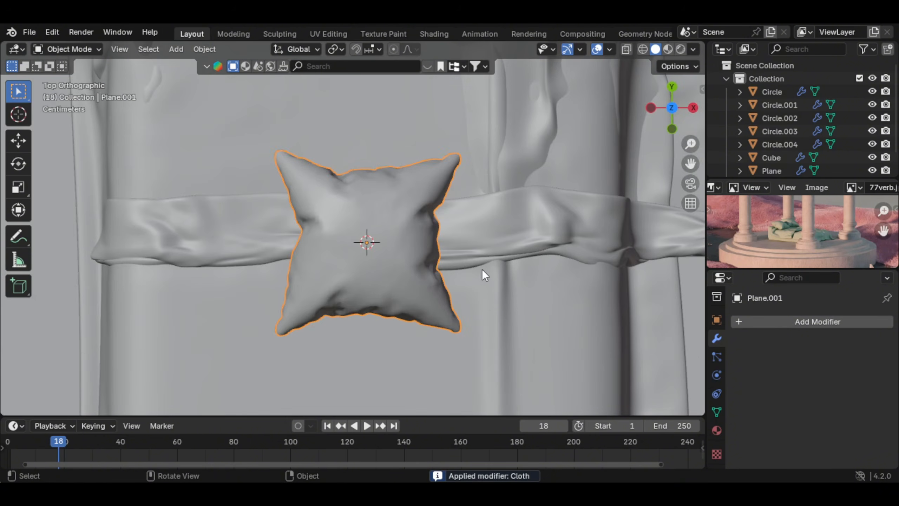
{"action": "scroll", "coordinate": [482, 268], "scroll_direction": "down", "scroll_amount": 3}
{"action": "middle_click_drag", "start_coordinate": [449, 235], "coordinate": [468, 309], "text": "shift"}
{"action": "key", "text": "g"}
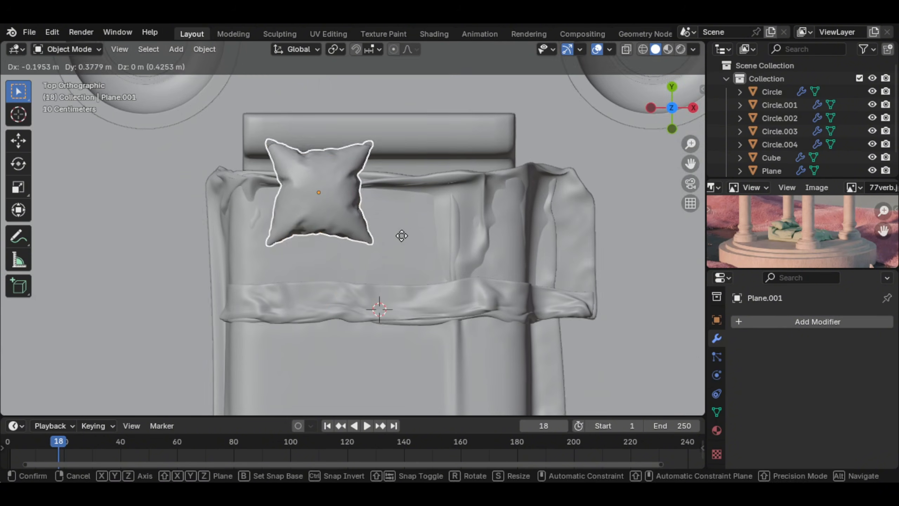
{"action": "middle_click_drag", "start_coordinate": [354, 260], "coordinate": [342, 286]}
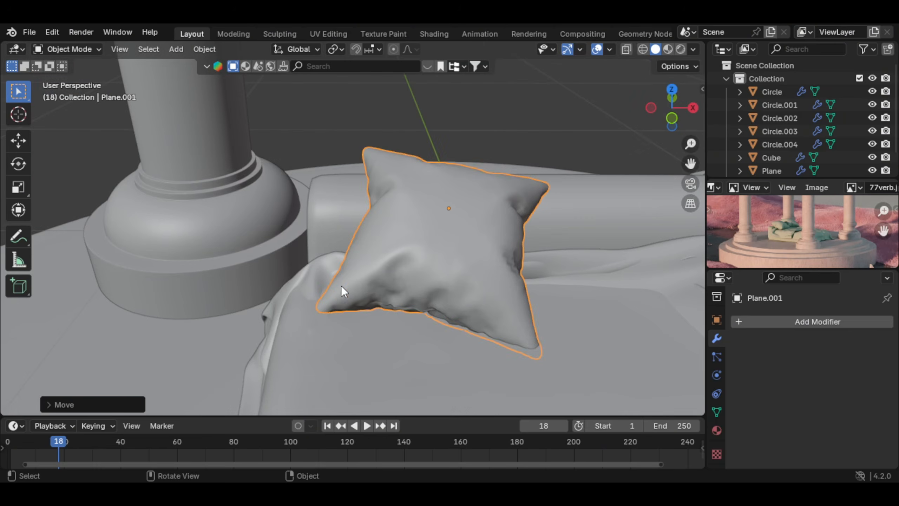
{"action": "key", "text": "r"}
{"action": "left_click", "coordinate": [512, 158]}
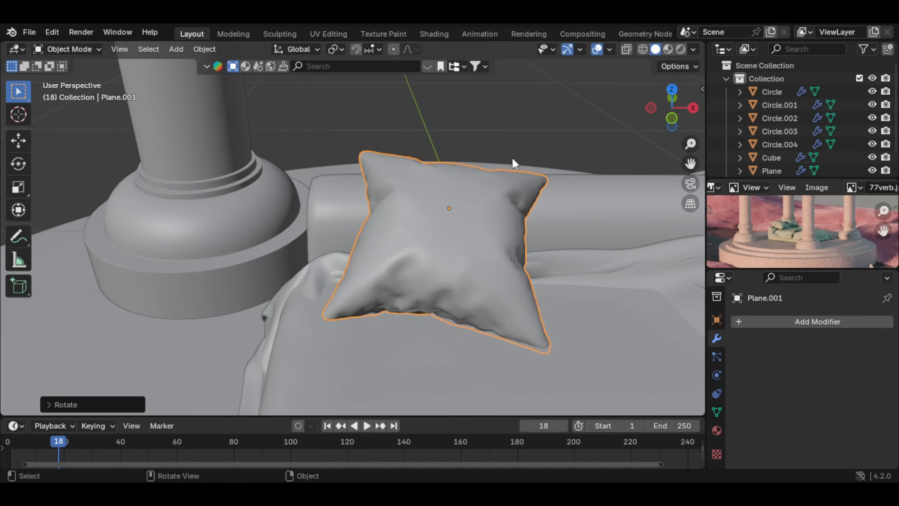
Step: Duplicate the pillow and move the copy along the X axis to sit beside the original
{"action": "middle_click_drag", "start_coordinate": [512, 157], "coordinate": [375, 220]}
{"action": "scroll", "coordinate": [383, 242], "scroll_direction": "down", "scroll_amount": 3}
{"action": "key", "text": "shift+d"}
{"action": "key", "text": "Escape"}
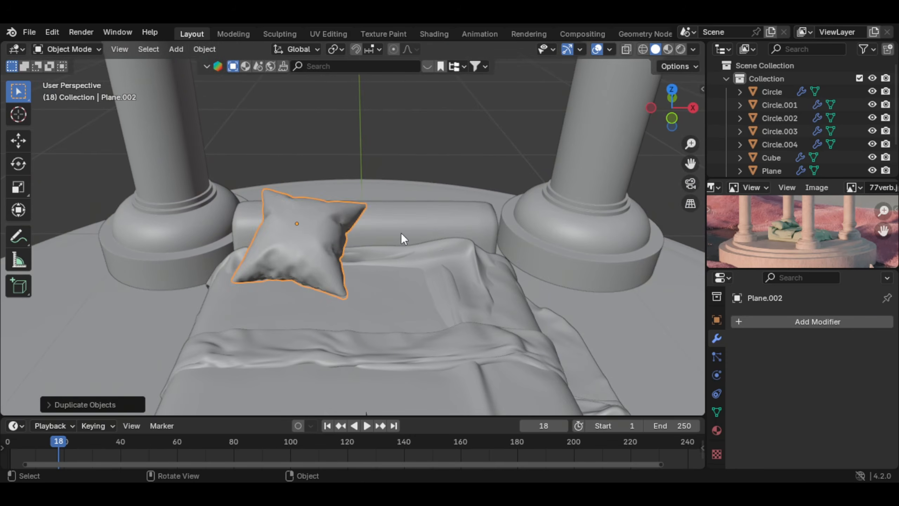
{"action": "key", "text": "g"}
{"action": "key", "text": "x"}
{"action": "left_click", "coordinate": [515, 251]}
Step: Rotate the second pillow to a different angle and reposition it against the bolster
{"action": "key", "text": "r"}
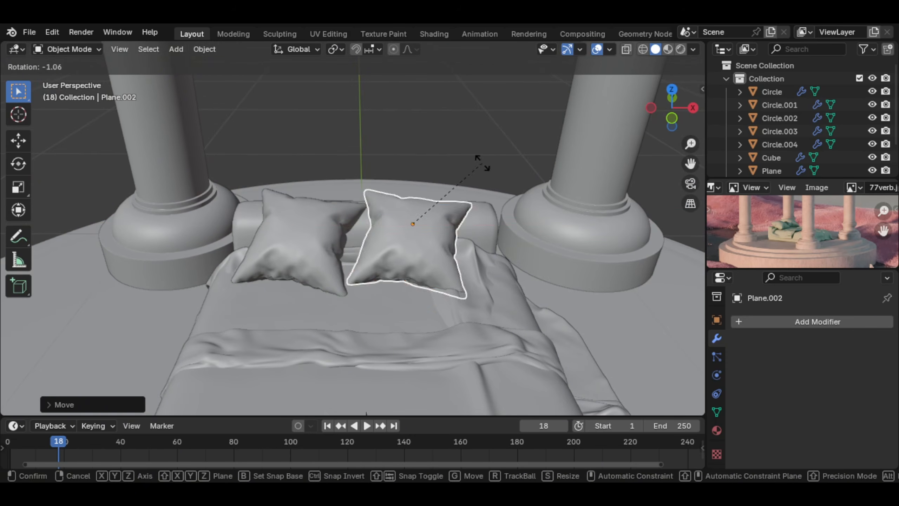
{"action": "left_click", "coordinate": [325, 177]}
{"action": "key", "text": "g"}
{"action": "left_click", "coordinate": [408, 209]}
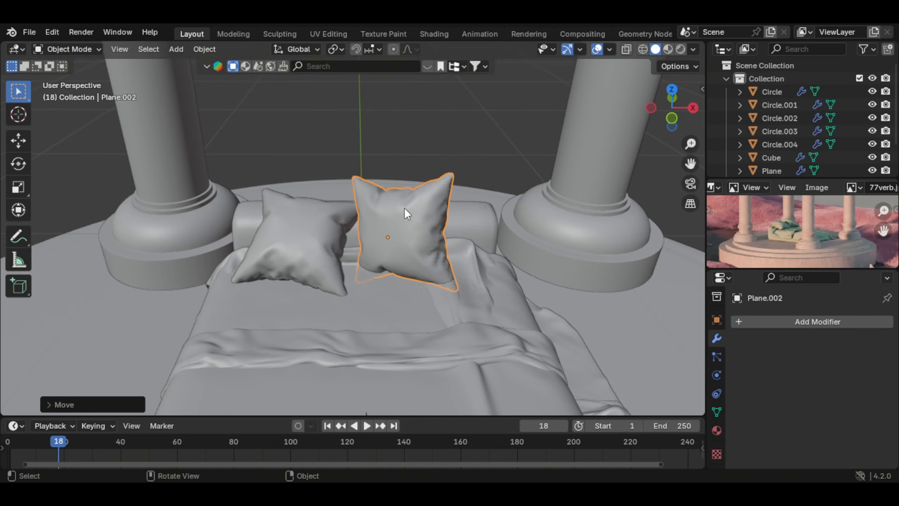
{"action": "middle_click_drag", "start_coordinate": [408, 209], "coordinate": [334, 192]}
{"action": "key", "text": "r"}
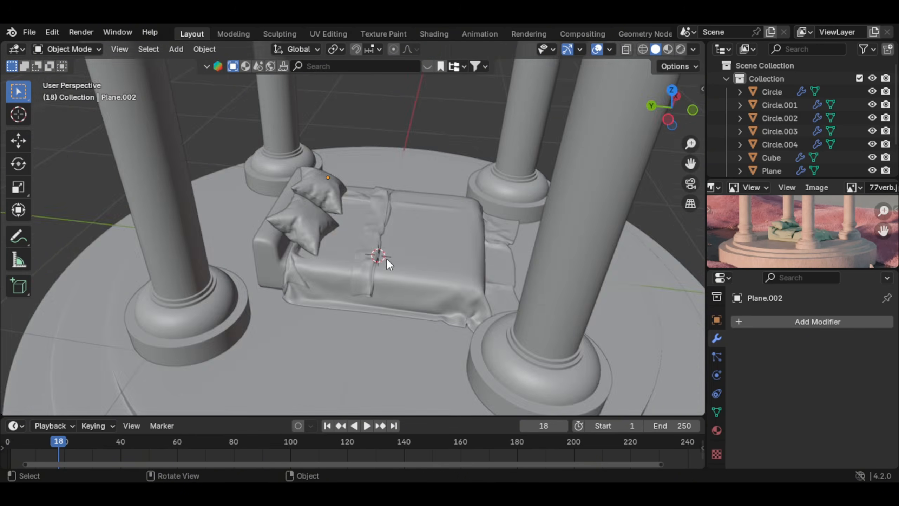
{"action": "middle_click_drag", "start_coordinate": [387, 258], "coordinate": [360, 235]}
Step: Add a Landscape mesh with its default noise settings at the pavilion's centre
{"action": "scroll", "coordinate": [360, 234], "scroll_direction": "down", "scroll_amount": 3}
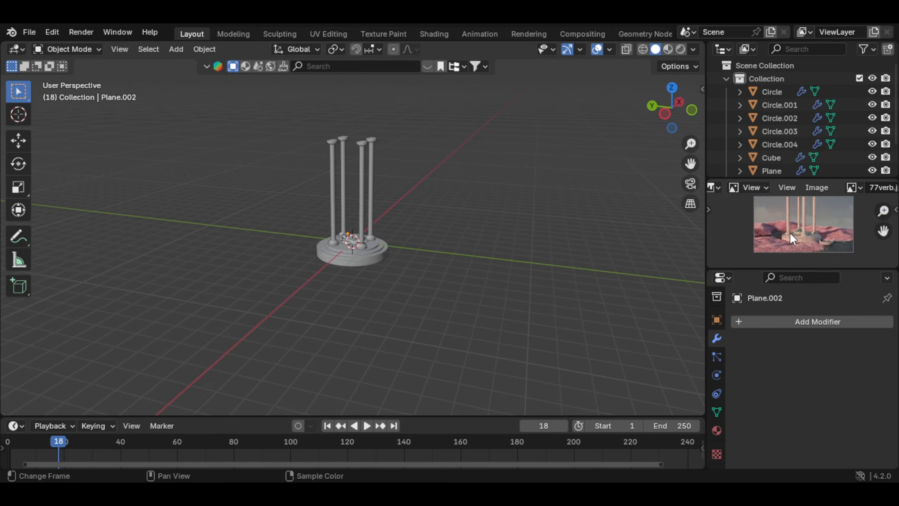
{"action": "scroll", "coordinate": [794, 232], "scroll_direction": "up", "scroll_amount": 2}
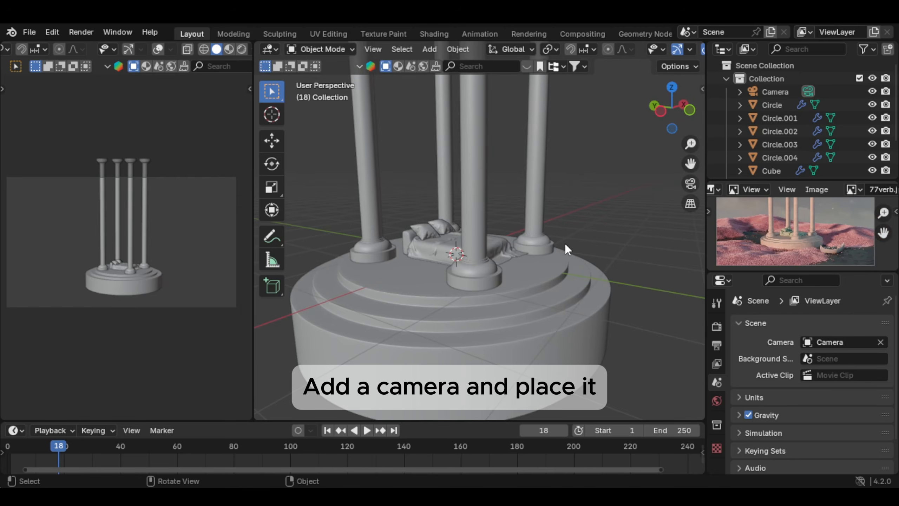
{"action": "key", "text": "shift+a"}
{"action": "mouse_move", "coordinate": [564, 244]}
{"action": "type", "text": "lands"}
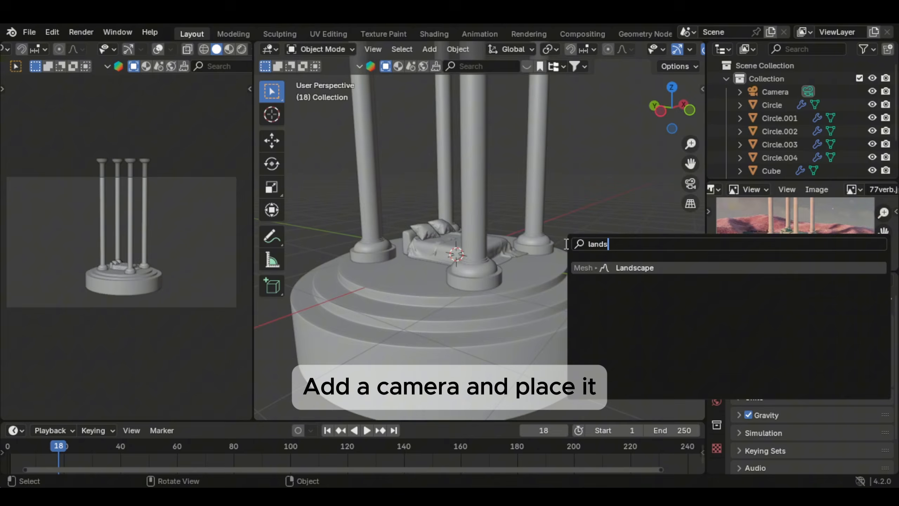
{"action": "key", "text": "Return"}
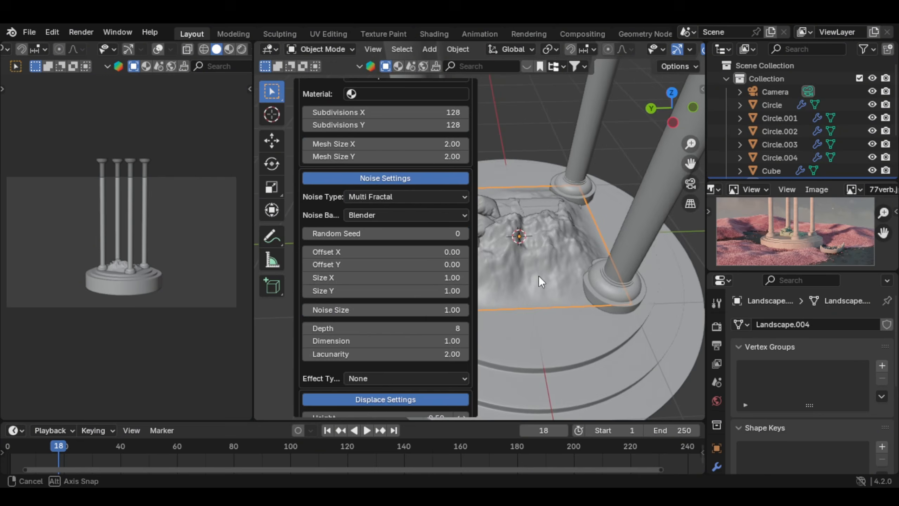
{"action": "middle_click_drag", "start_coordinate": [538, 275], "coordinate": [481, 239]}
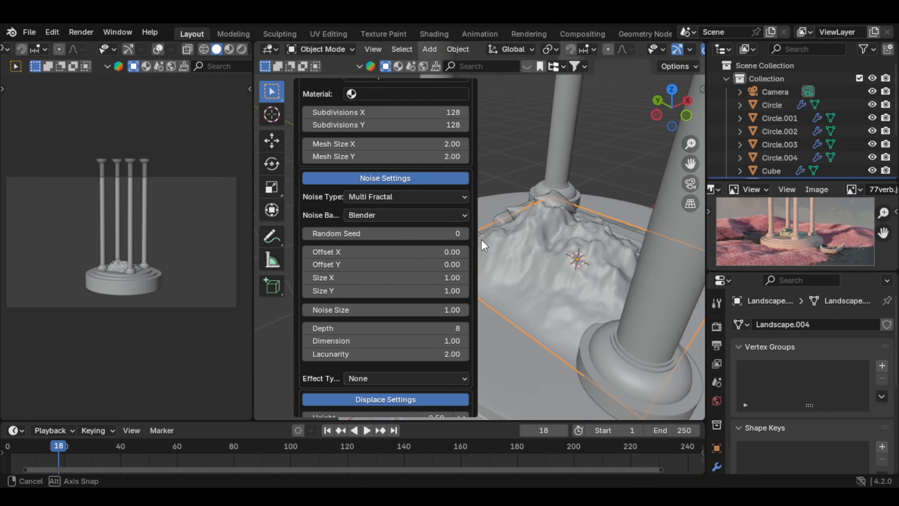
Step: Scale the landscape up uniformly by about 4.395 and flatten it along Z
{"action": "key", "text": "s"}
{"action": "left_click", "coordinate": [614, 169]}
{"action": "key", "text": "s"}
{"action": "key", "text": "z"}
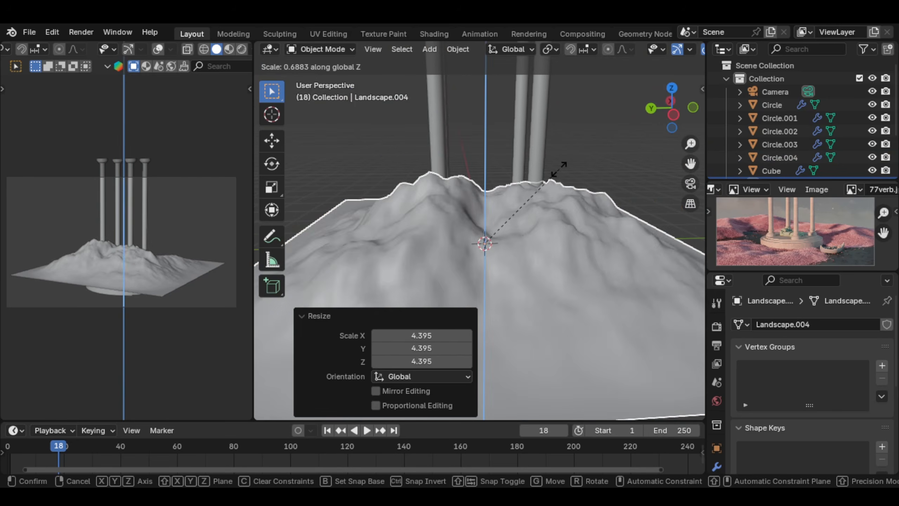
{"action": "left_click", "coordinate": [533, 252]}
Step: Enlarge the landscape uniformly by about 3.023 and reduce its height by a Z scale of about 0.822
{"action": "key", "text": "s"}
{"action": "right_click", "coordinate": [543, 254]}
{"action": "key", "text": "s"}
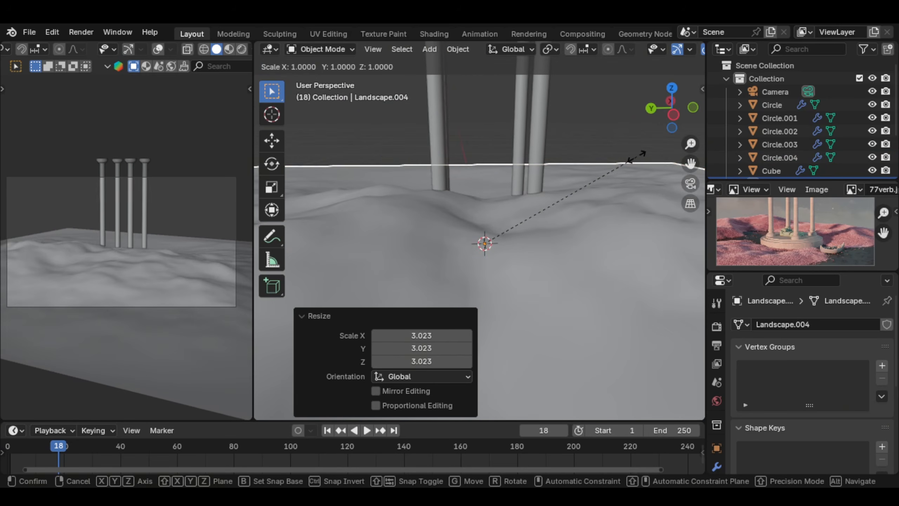
{"action": "key", "text": "z"}
{"action": "left_click", "coordinate": [596, 175]}
Step: Rotate the landscape around Z and move it about 1.21 m along X so the hills rise behind the pavilion
{"action": "key", "text": "r"}
{"action": "key", "text": "z"}
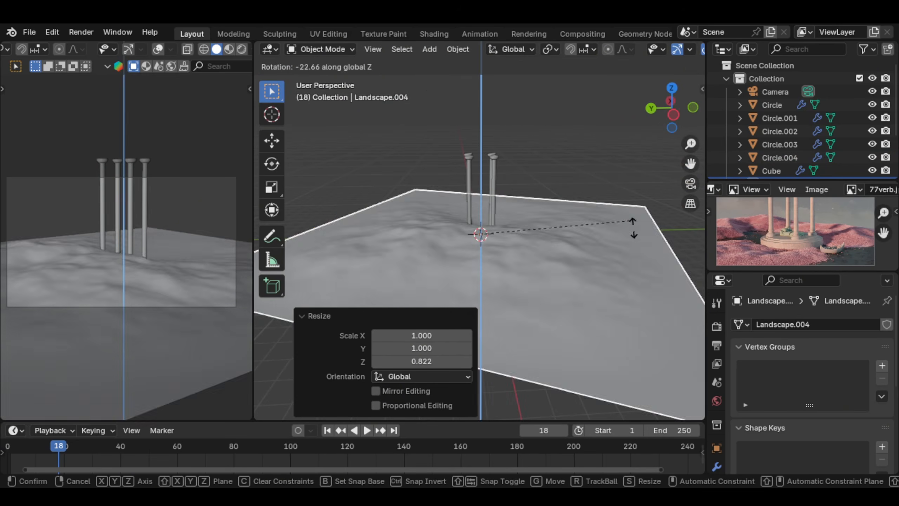
{"action": "left_click", "coordinate": [417, 284]}
{"action": "key", "text": "g"}
{"action": "key", "text": "x"}
{"action": "left_click", "coordinate": [573, 263]}
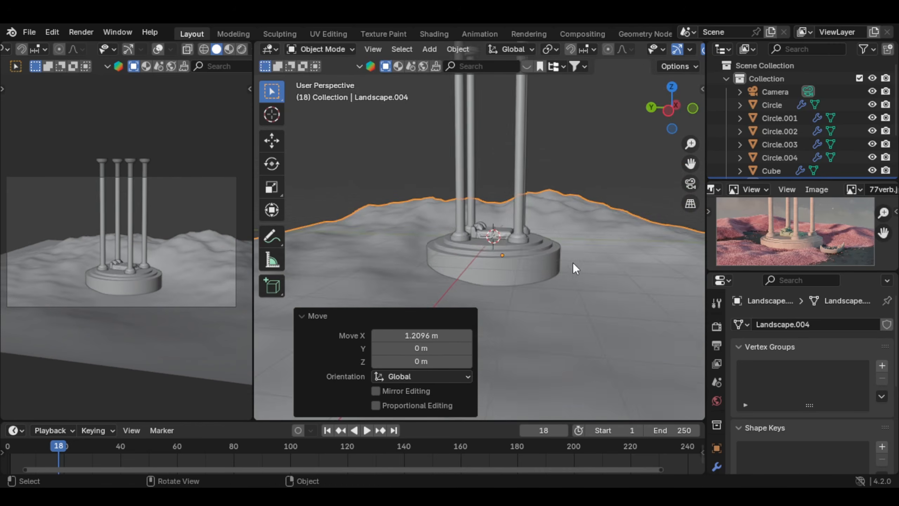
Step: Raise the landscape about 0.169 m along Z around the pavilion base
{"action": "middle_click_drag", "start_coordinate": [585, 265], "coordinate": [566, 280]}
{"action": "key", "text": "g"}
{"action": "key", "text": "z"}
{"action": "left_click", "coordinate": [612, 280]}
{"action": "scroll", "coordinate": [602, 276], "scroll_direction": "down", "scroll_amount": 6}
{"action": "scroll", "coordinate": [54, 253], "scroll_direction": "up", "scroll_amount": 3}
{"action": "scroll", "coordinate": [51, 251], "scroll_direction": "down", "scroll_amount": 2}
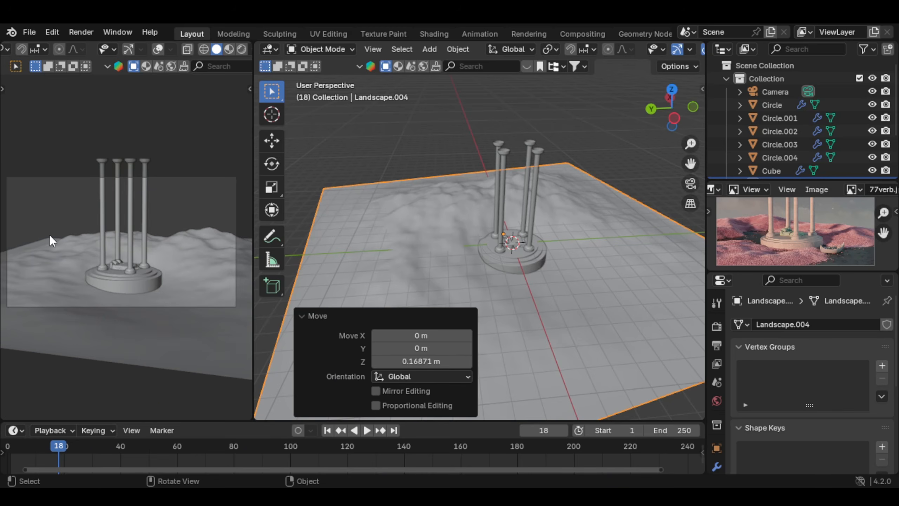
Step: Scale the landscape uniformly by about 1.538 to fill the camera frame and flatten its height along Z
{"action": "scroll", "coordinate": [554, 243], "scroll_direction": "down", "scroll_amount": 2}
{"action": "key", "text": "s"}
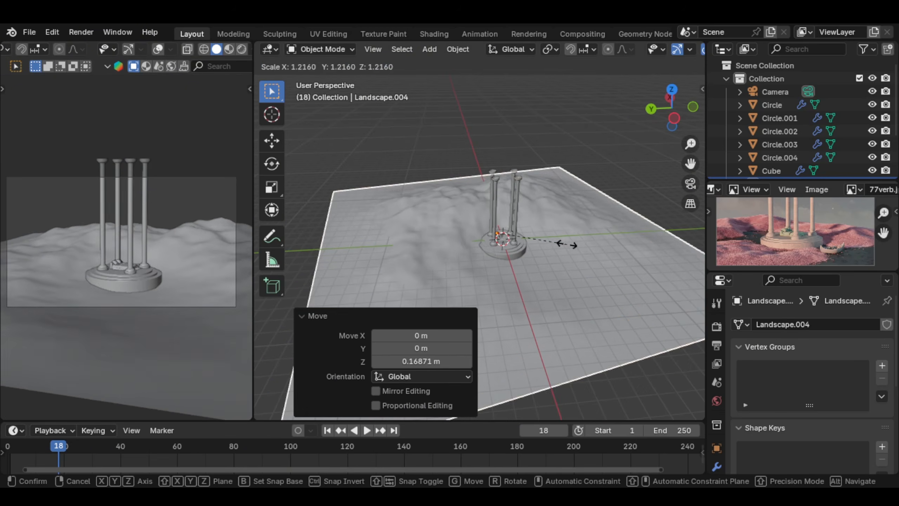
{"action": "left_click", "coordinate": [582, 223]}
{"action": "key", "text": "s"}
{"action": "key", "text": "z"}
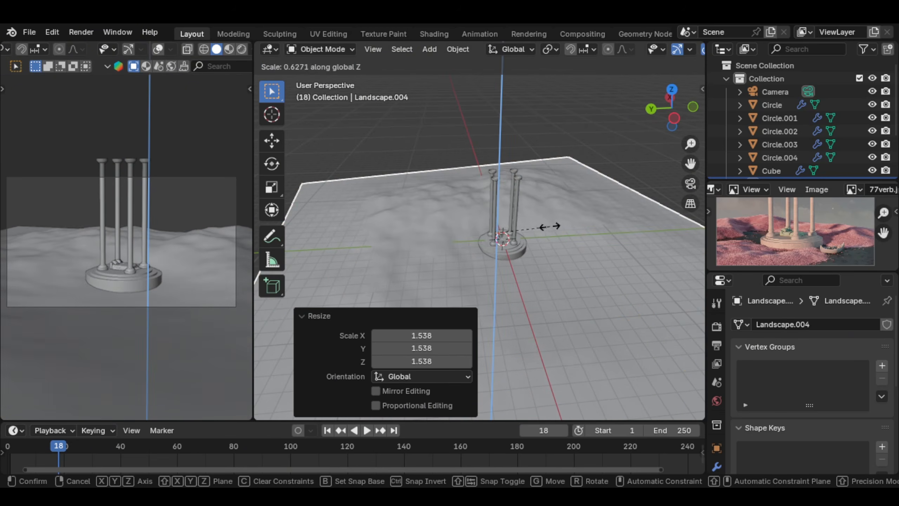
{"action": "left_click", "coordinate": [555, 224]}
Step: Weight-paint a curved band at weight 1.000 over the hills beside and behind the pavilion, and return to Object Mode
{"action": "scroll", "coordinate": [551, 223], "scroll_direction": "up", "scroll_amount": 3}
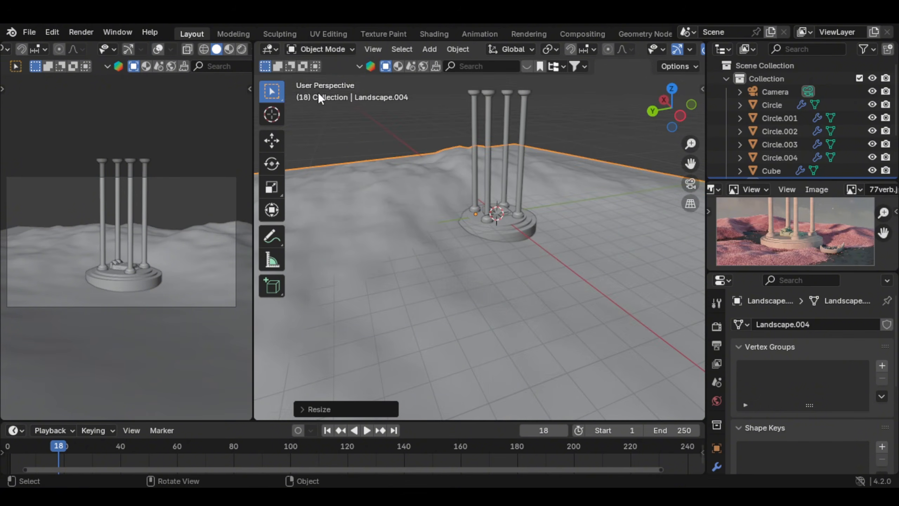
{"action": "left_click", "coordinate": [319, 49]}
{"action": "left_click", "coordinate": [335, 122]}
{"action": "middle_click_drag", "start_coordinate": [582, 301], "coordinate": [410, 264]}
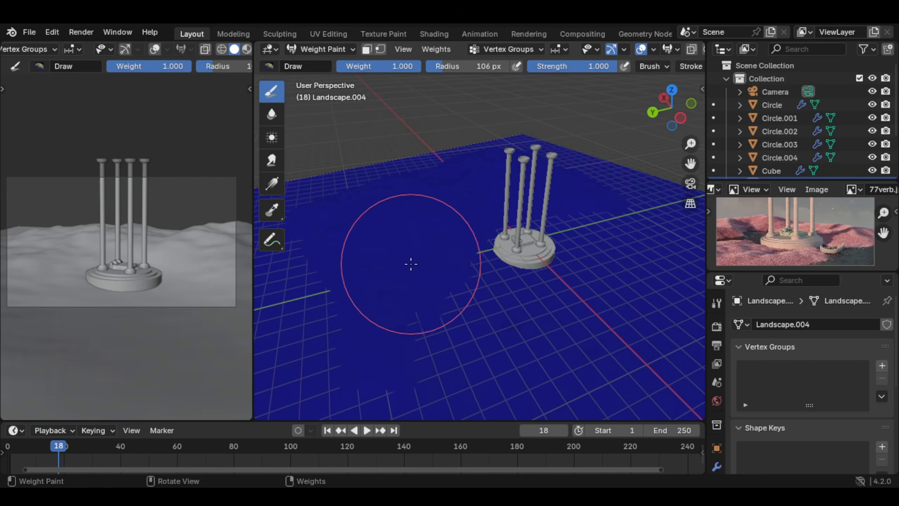
{"action": "mouse_move", "coordinate": [408, 262]}
{"action": "left_mouse_down"}
{"action": "mouse_move", "coordinate": [381, 322]}
{"action": "mouse_move", "coordinate": [331, 301]}
{"action": "mouse_move", "coordinate": [452, 191]}
{"action": "mouse_move", "coordinate": [431, 234]}
{"action": "mouse_move", "coordinate": [566, 159]}
{"action": "mouse_move", "coordinate": [503, 134]}
{"action": "mouse_move", "coordinate": [443, 153]}
{"action": "left_mouse_up"}
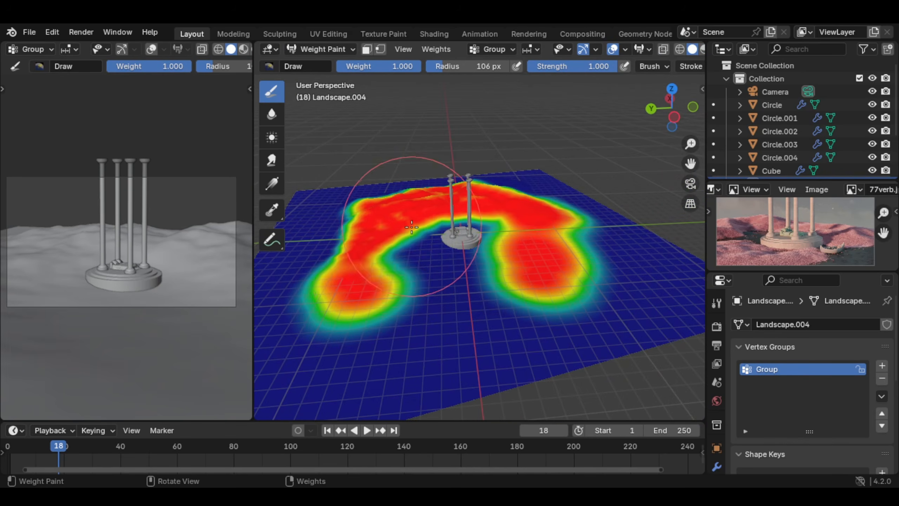
{"action": "left_click_drag", "start_coordinate": [412, 227], "coordinate": [383, 265]}
{"action": "scroll", "coordinate": [394, 301], "scroll_direction": "up", "scroll_amount": 4}
{"action": "middle_click_drag", "start_coordinate": [485, 264], "coordinate": [568, 244]}
{"action": "scroll", "coordinate": [567, 244], "scroll_direction": "down", "scroll_amount": 2}
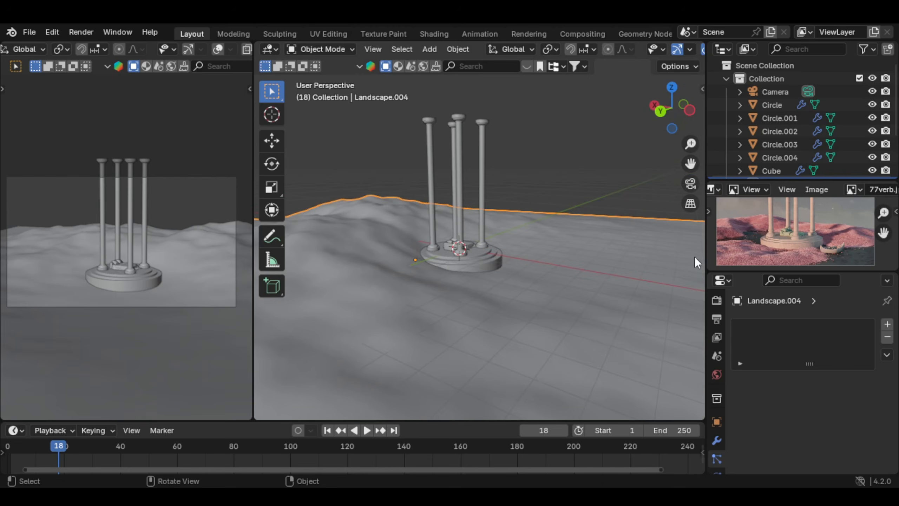
Step: Add a Hair particle system to the landscape and assign the painted Group vertex group to its density
{"action": "left_click", "coordinate": [887, 324]}
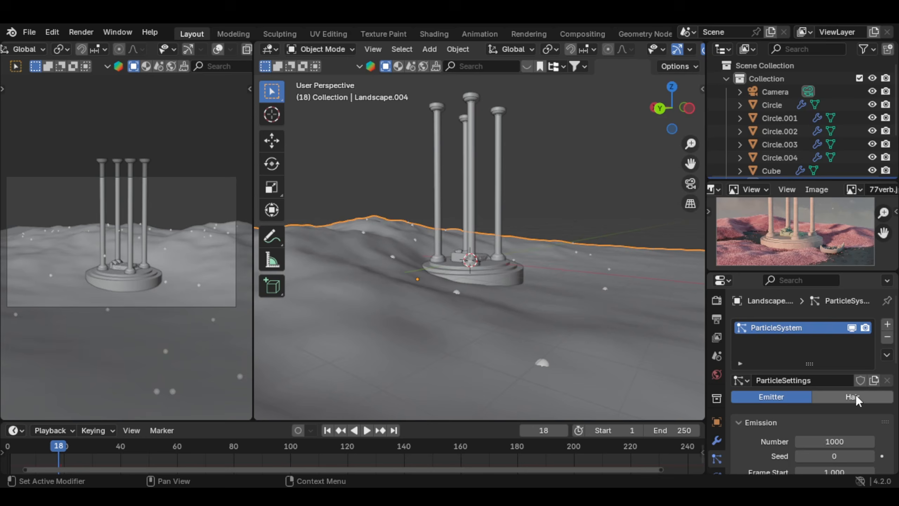
{"action": "left_click", "coordinate": [855, 396]}
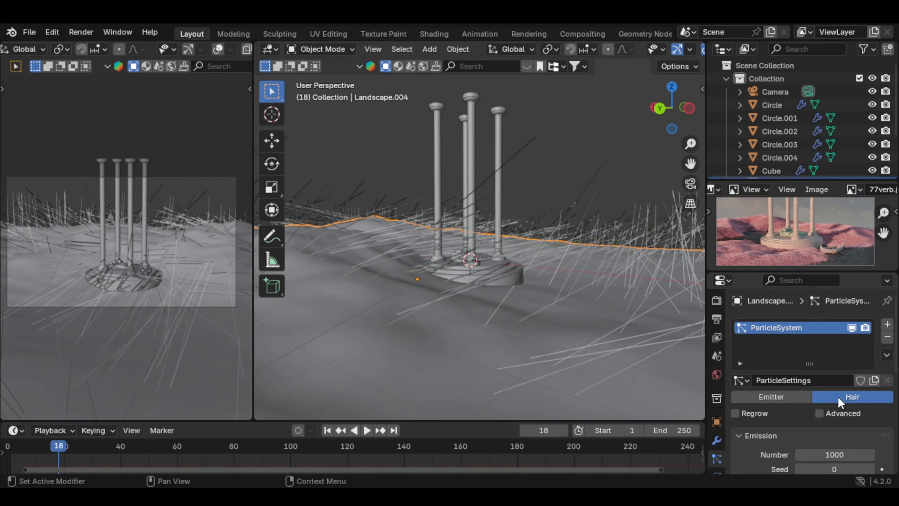
{"action": "scroll", "coordinate": [838, 396], "scroll_direction": "down", "scroll_amount": 10}
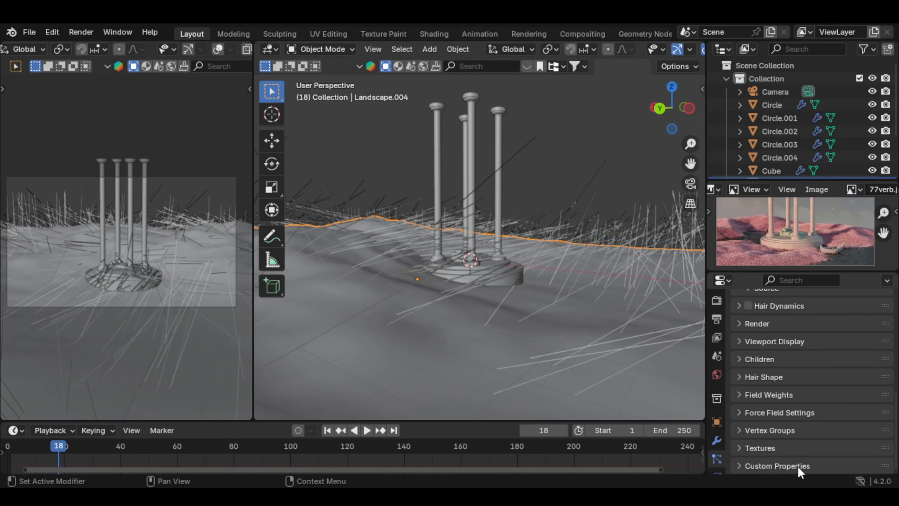
{"action": "left_click", "coordinate": [797, 431]}
{"action": "scroll", "coordinate": [835, 413], "scroll_direction": "down", "scroll_amount": 5}
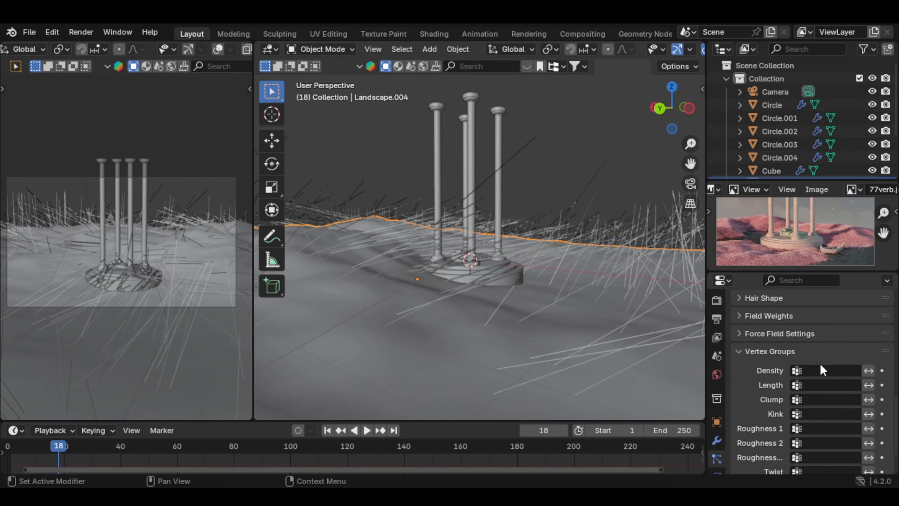
{"action": "left_click", "coordinate": [821, 369]}
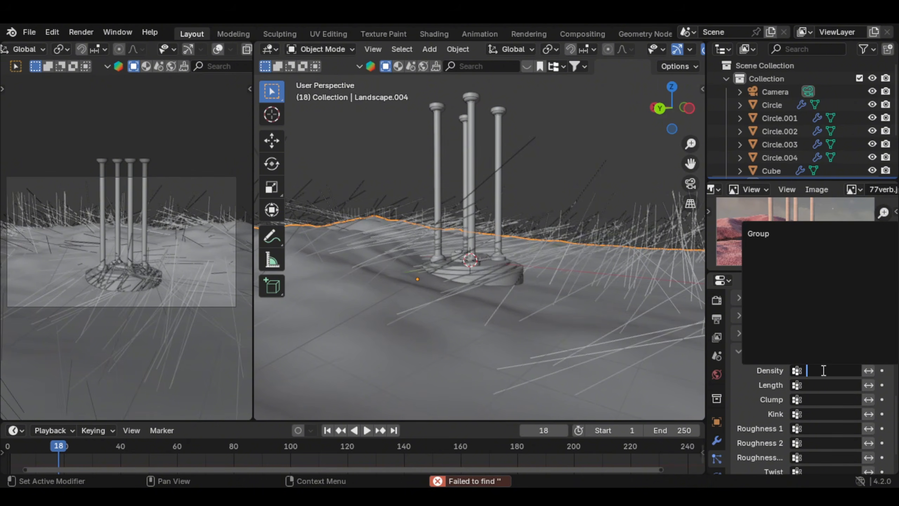
{"action": "left_click", "coordinate": [794, 234]}
Step: Set the landscape hair particles' length to 0.2 m and reduce their segments to 3
{"action": "middle_click_drag", "start_coordinate": [579, 288], "coordinate": [624, 330]}
{"action": "scroll", "coordinate": [857, 407], "scroll_direction": "up", "scroll_amount": 10}
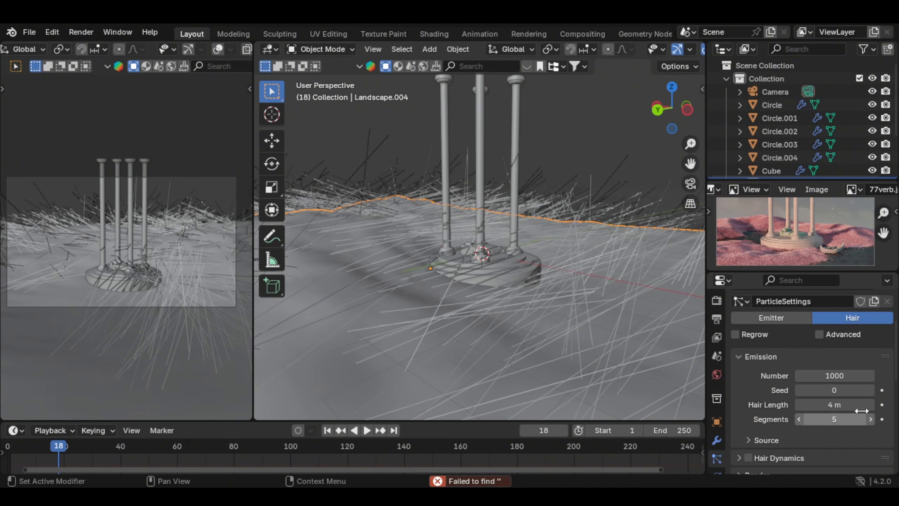
{"action": "left_click", "coordinate": [861, 404]}
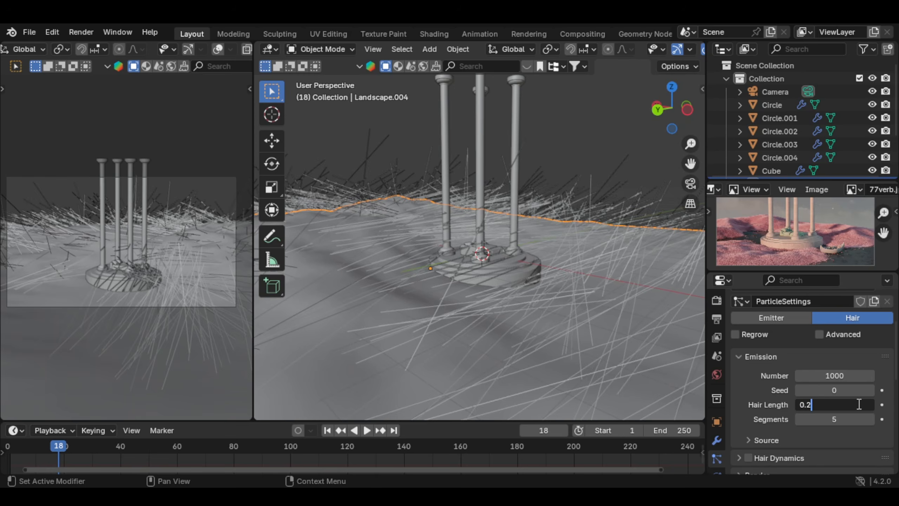
{"action": "type", "text": "0.2"}
{"action": "key", "text": "Return"}
{"action": "left_click", "coordinate": [799, 419]}
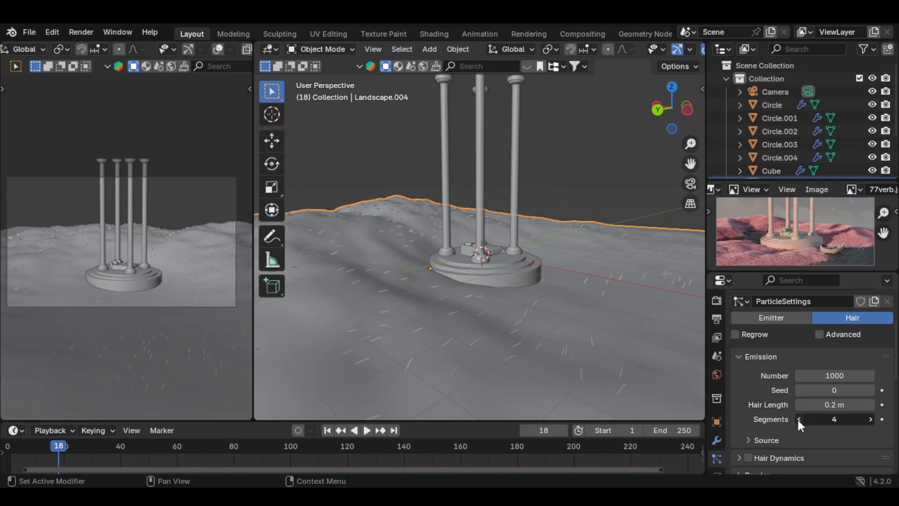
{"action": "left_click", "coordinate": [799, 419]}
{"action": "middle_click_drag", "start_coordinate": [516, 299], "coordinate": [532, 260]}
{"action": "scroll", "coordinate": [527, 264], "scroll_direction": "up", "scroll_amount": 1}
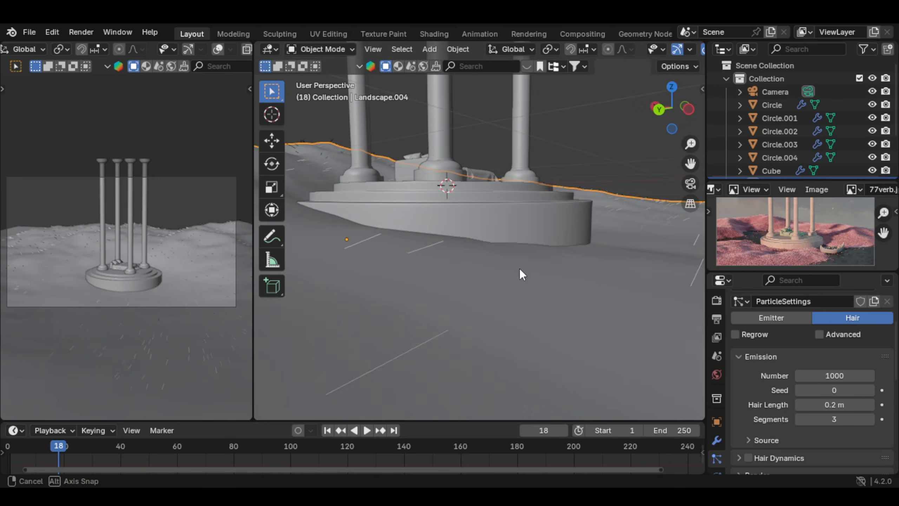
Step: Enable Interpolated children for the landscape hair and set the children's render amount to 600
{"action": "scroll", "coordinate": [772, 356], "scroll_direction": "down", "scroll_amount": 5}
{"action": "left_click", "coordinate": [767, 358]}
{"action": "scroll", "coordinate": [812, 347], "scroll_direction": "down", "scroll_amount": 4}
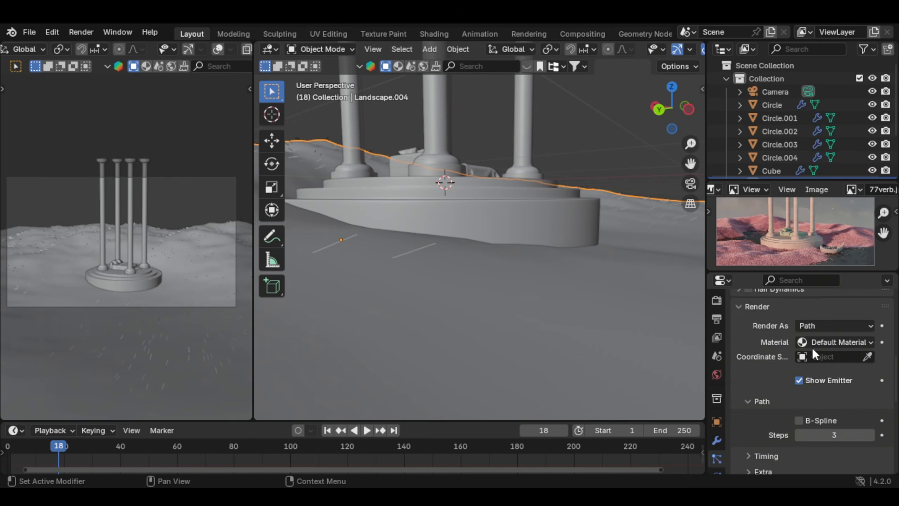
{"action": "scroll", "coordinate": [767, 385], "scroll_direction": "down", "scroll_amount": 5}
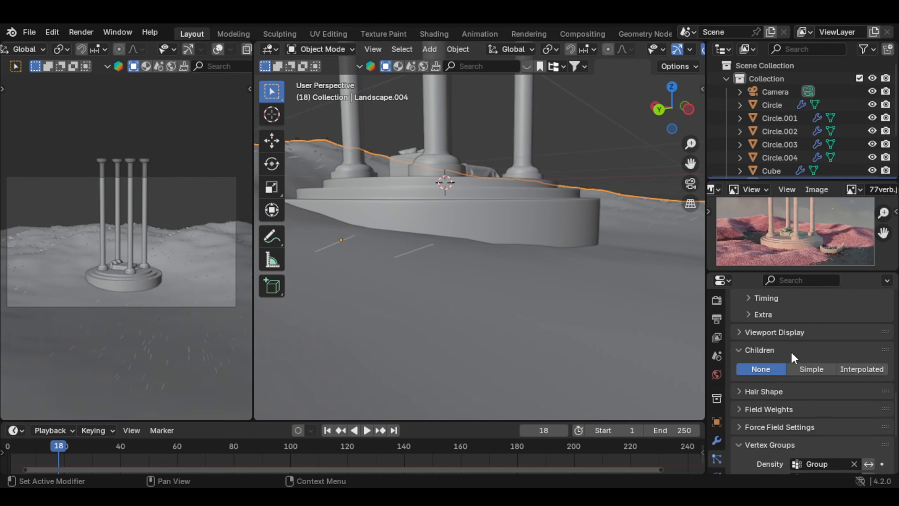
{"action": "left_click", "coordinate": [789, 351]}
{"action": "left_click", "coordinate": [848, 351]}
{"action": "left_click", "coordinate": [867, 368]}
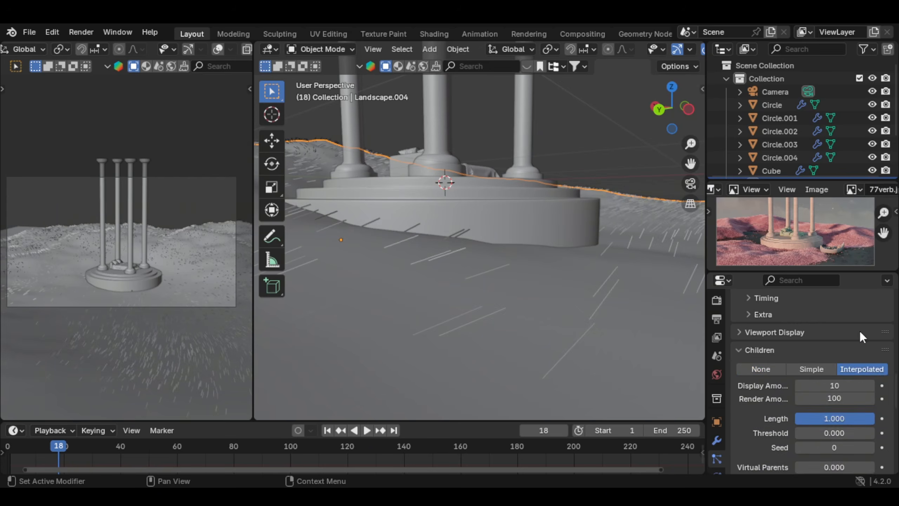
{"action": "scroll", "coordinate": [887, 340], "scroll_direction": "down", "scroll_amount": 2}
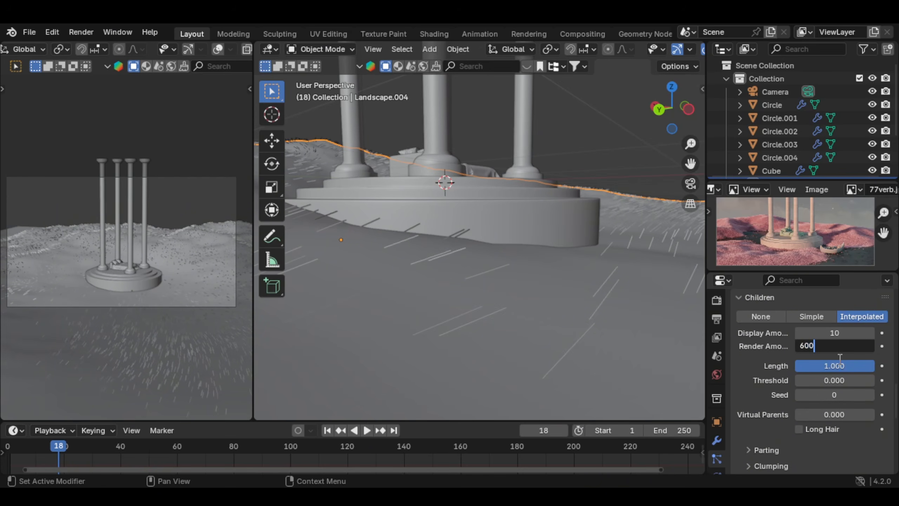
{"action": "scroll", "coordinate": [248, 312], "scroll_direction": "down", "scroll_amount": 1}
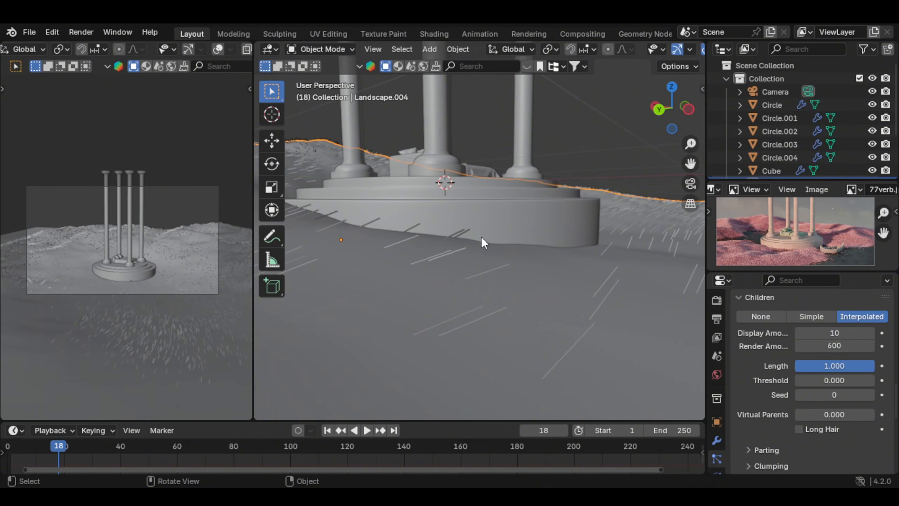
Step: Set the child hairs' roughness to 0.003 uniform, 0.004 endpoint and 0.005 random
{"action": "scroll", "coordinate": [482, 237], "scroll_direction": "down", "scroll_amount": 3}
{"action": "middle_click_drag", "start_coordinate": [481, 236], "coordinate": [545, 230]}
{"action": "scroll", "coordinate": [545, 230], "scroll_direction": "up", "scroll_amount": 3}
{"action": "scroll", "coordinate": [787, 380], "scroll_direction": "down", "scroll_amount": 4}
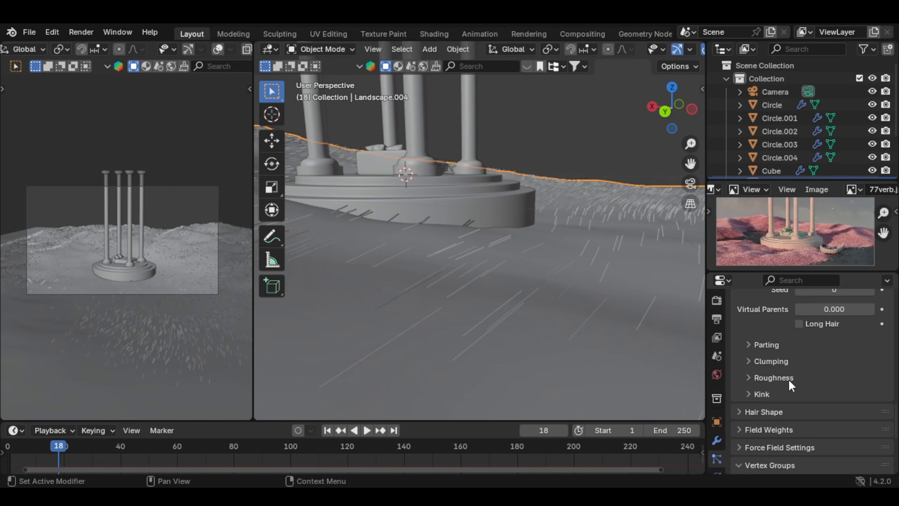
{"action": "left_click", "coordinate": [784, 377]}
{"action": "scroll", "coordinate": [797, 369], "scroll_direction": "down", "scroll_amount": 3}
{"action": "left_click", "coordinate": [839, 358]}
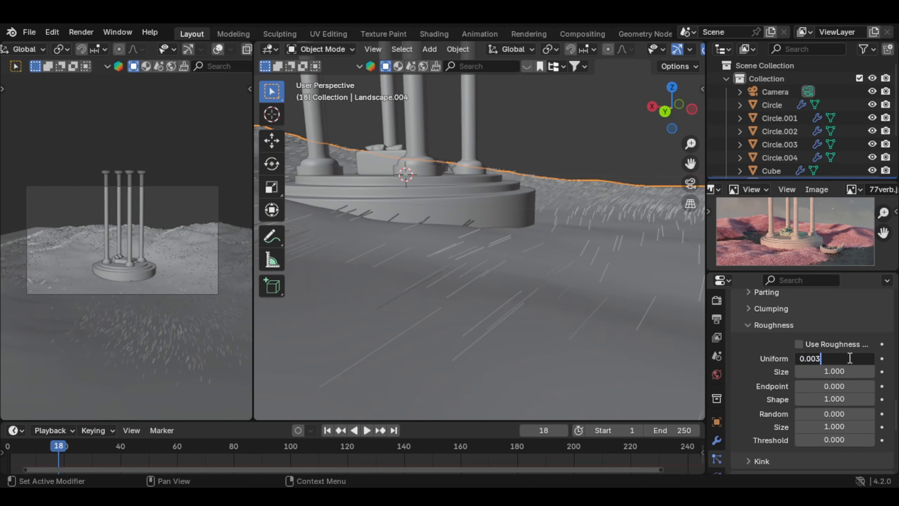
{"action": "left_click", "coordinate": [845, 386]}
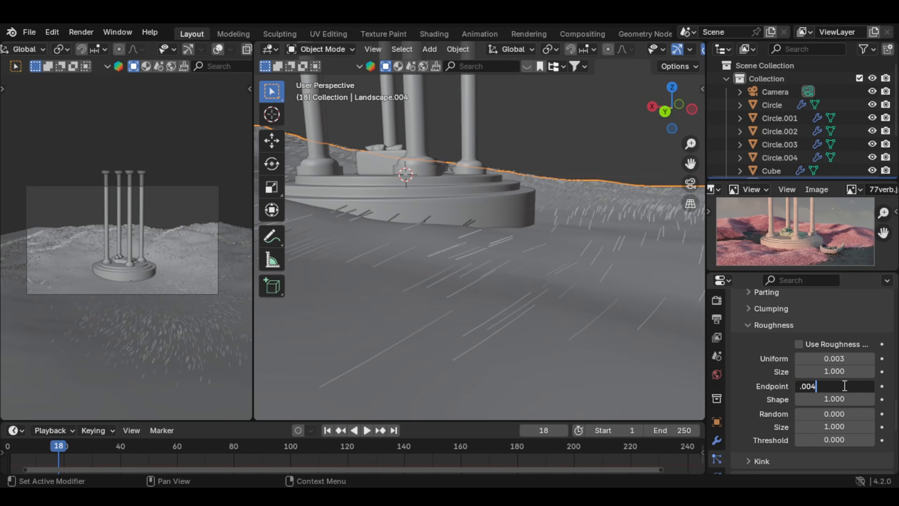
{"action": "left_click", "coordinate": [843, 413]}
{"action": "type", "text": "0"}
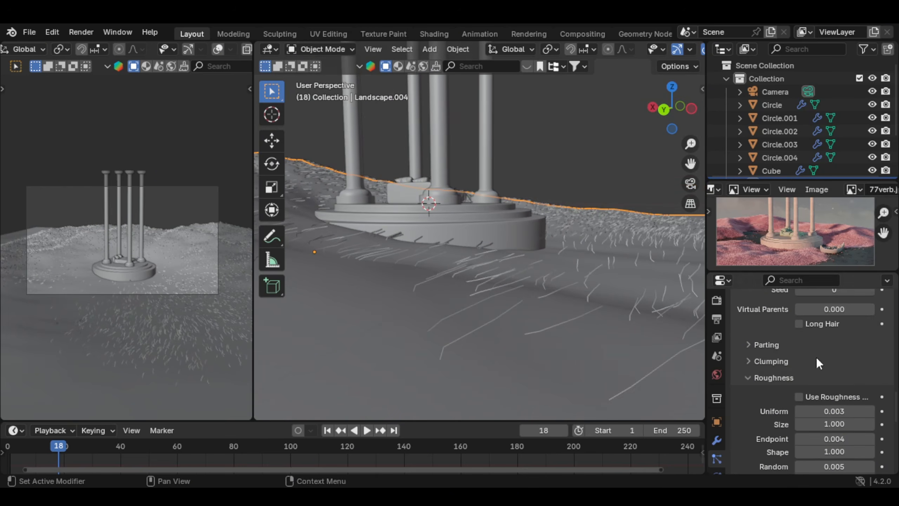
Step: Set the hair shape's root diameter to 0.05 m and adjust its tip diameter
{"action": "scroll", "coordinate": [817, 358], "scroll_direction": "down", "scroll_amount": 8}
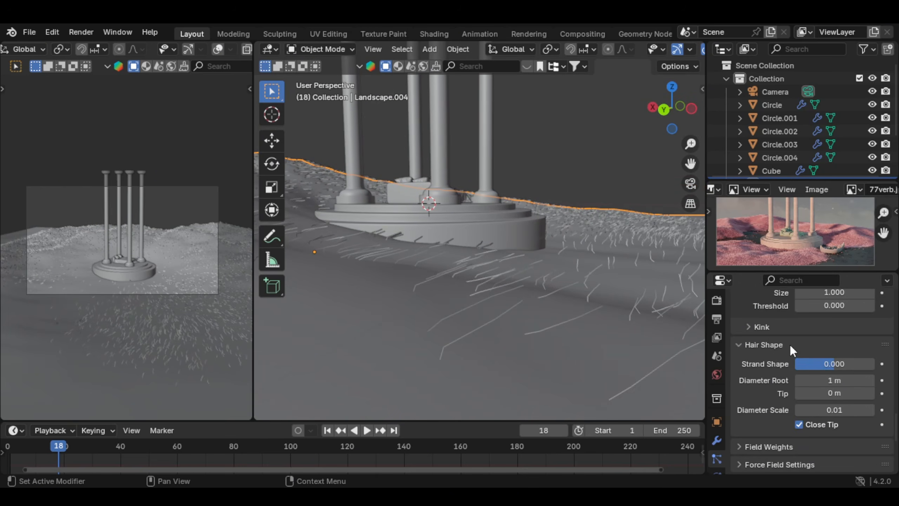
{"action": "scroll", "coordinate": [789, 344], "scroll_direction": "down", "scroll_amount": 2}
{"action": "left_click", "coordinate": [830, 354]}
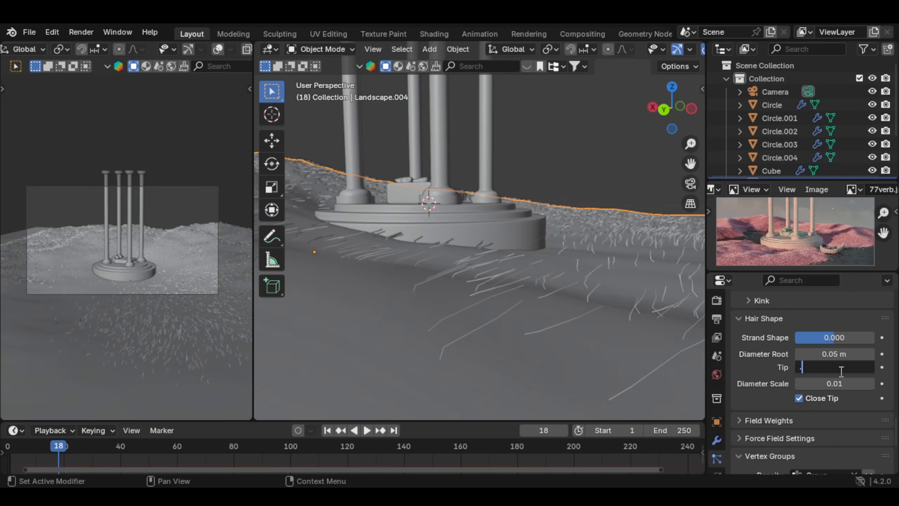
Step: Add a mesh plane at the pavilion and scale it up to roughly the landscape's extent
{"action": "middle_click_drag", "start_coordinate": [552, 266], "coordinate": [469, 272]}
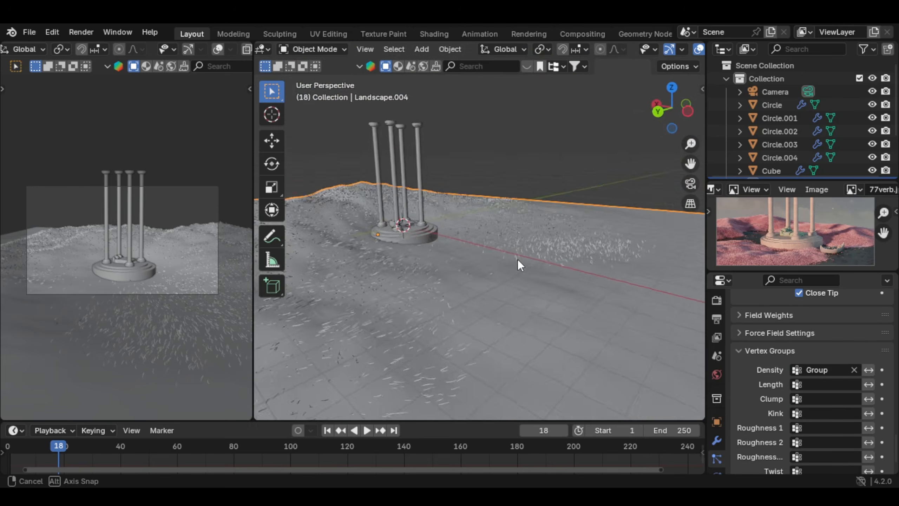
{"action": "middle_click_drag", "start_coordinate": [352, 59], "coordinate": [502, 265]}
{"action": "key", "text": "shift+a"}
{"action": "mouse_move", "coordinate": [475, 76]}
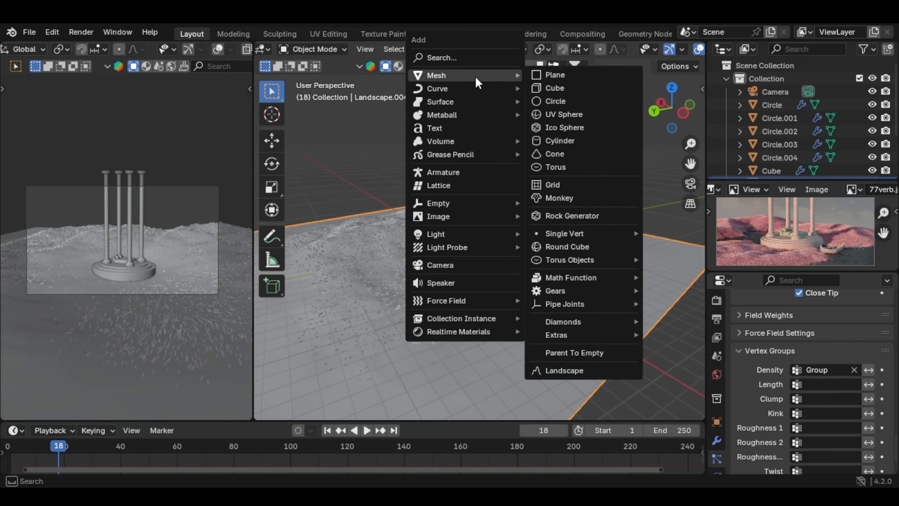
{"action": "left_click", "coordinate": [568, 76]}
{"action": "key", "text": "s"}
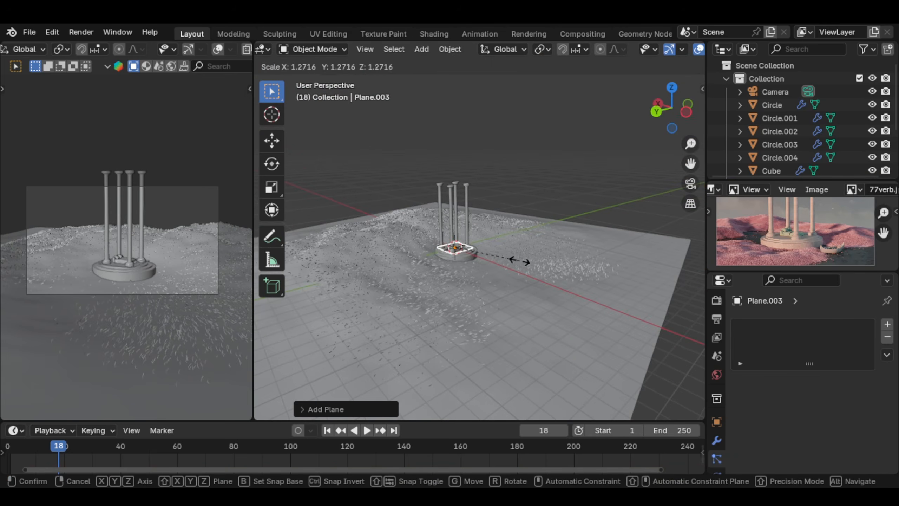
{"action": "left_click", "coordinate": [431, 297]}
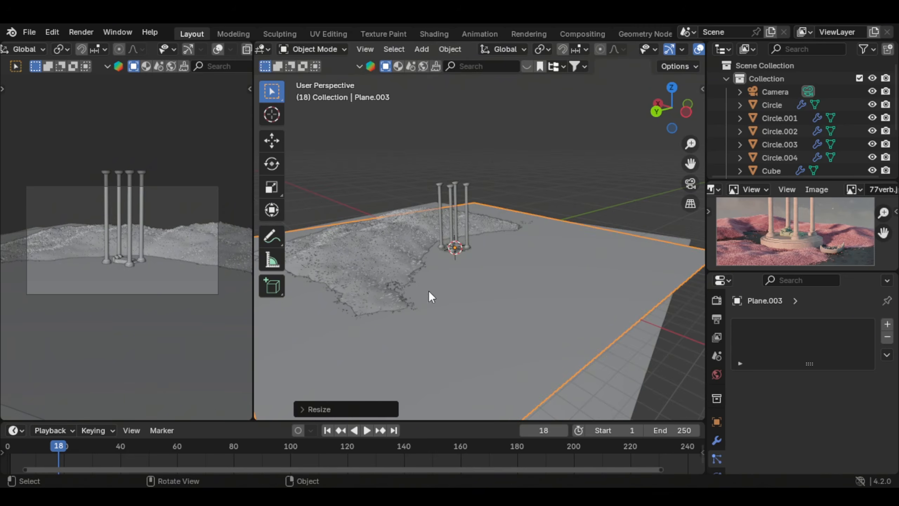
{"action": "key", "text": "s"}
{"action": "left_click", "coordinate": [495, 268]}
{"action": "middle_click_drag", "start_coordinate": [495, 268], "coordinate": [573, 247]}
{"action": "key", "text": "s"}
{"action": "left_click", "coordinate": [572, 247]}
Step: Lower the large plane along Z until the hills and pavilion base rise above it like a shoreline
{"action": "key", "text": "g"}
{"action": "key", "text": "z"}
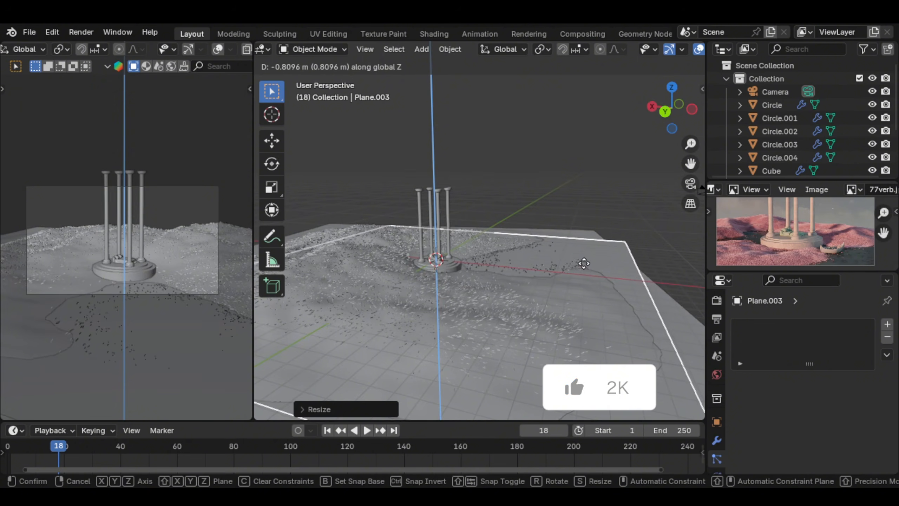
{"action": "middle_click_drag", "start_coordinate": [584, 203], "coordinate": [524, 205]}
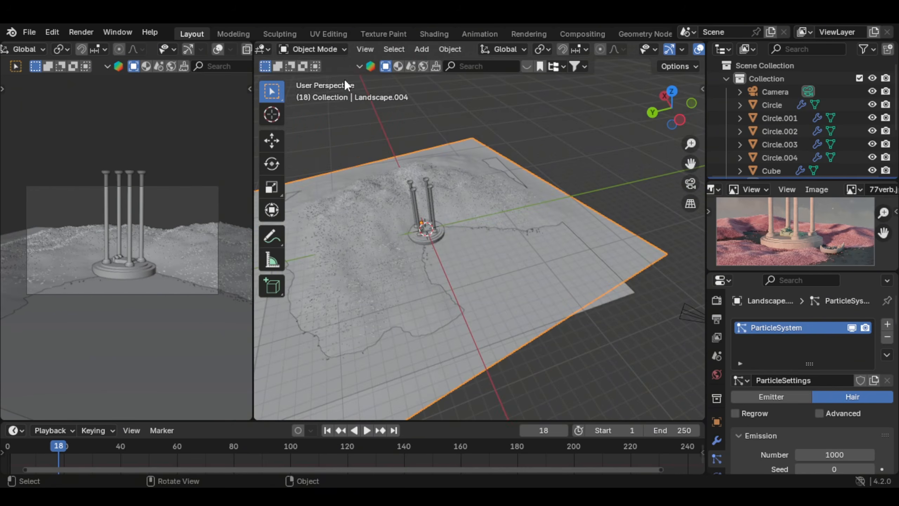
Step: Weight-paint the landscape at weight 0.000 where it lies beneath the plane to clear the submerged hair, and return to Object Mode
{"action": "left_click", "coordinate": [316, 49]}
{"action": "left_click", "coordinate": [324, 125]}
{"action": "mouse_move", "coordinate": [425, 198]}
{"action": "middle_mouse_down"}
{"action": "mouse_move", "coordinate": [423, 132]}
{"action": "mouse_move", "coordinate": [439, 141]}
{"action": "middle_mouse_up"}
{"action": "mouse_move", "coordinate": [492, 215]}
{"action": "middle_mouse_down"}
{"action": "mouse_move", "coordinate": [478, 187]}
{"action": "mouse_move", "coordinate": [447, 216]}
{"action": "mouse_move", "coordinate": [448, 293]}
{"action": "mouse_move", "coordinate": [449, 211]}
{"action": "middle_mouse_up"}
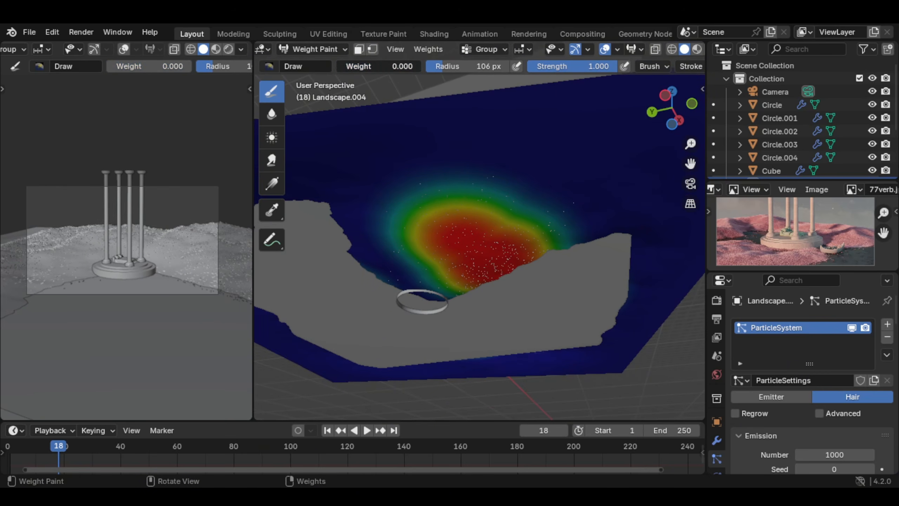
{"action": "mouse_move", "coordinate": [402, 197]}
{"action": "left_mouse_down"}
{"action": "mouse_move", "coordinate": [426, 225]}
{"action": "mouse_move", "coordinate": [465, 201]}
{"action": "mouse_move", "coordinate": [412, 245]}
{"action": "mouse_move", "coordinate": [500, 253]}
{"action": "mouse_move", "coordinate": [521, 211]}
{"action": "left_mouse_up"}
Step: Zoom in on the reference image's plants by the boat, and open the Asset Browser's Grass catalog beneath the viewport
{"action": "scroll", "coordinate": [827, 255], "scroll_direction": "up", "scroll_amount": 5}
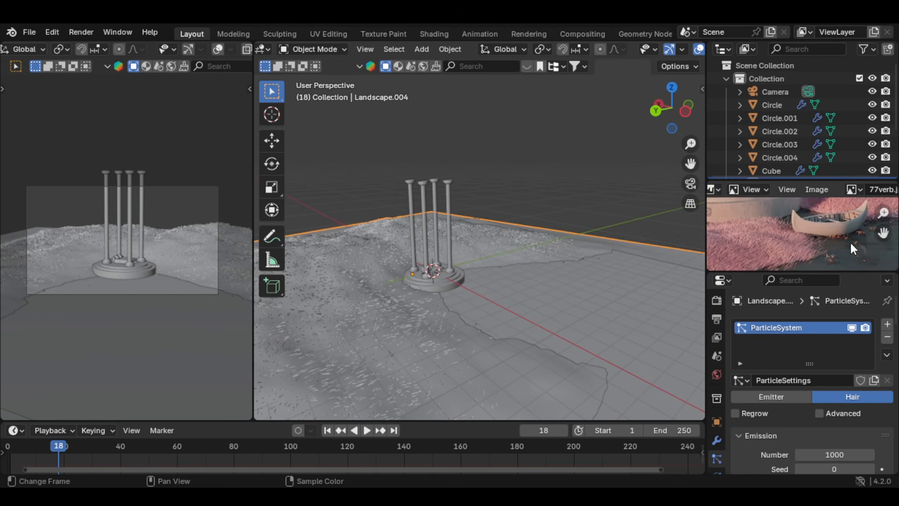
{"action": "scroll", "coordinate": [850, 243], "scroll_direction": "up", "scroll_amount": 3}
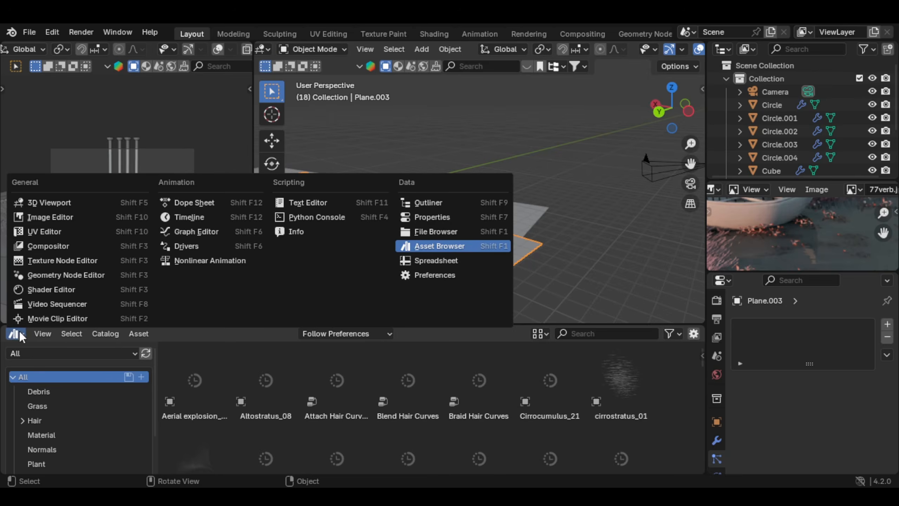
{"action": "left_click", "coordinate": [456, 246]}
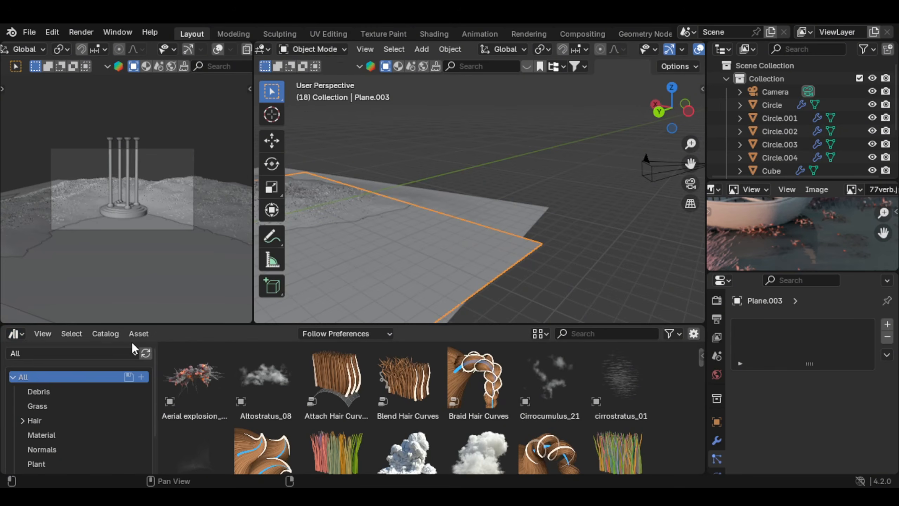
{"action": "scroll", "coordinate": [100, 388], "scroll_direction": "down", "scroll_amount": 3}
{"action": "scroll", "coordinate": [80, 389], "scroll_direction": "up", "scroll_amount": 3}
{"action": "scroll", "coordinate": [76, 425], "scroll_direction": "down", "scroll_amount": 3}
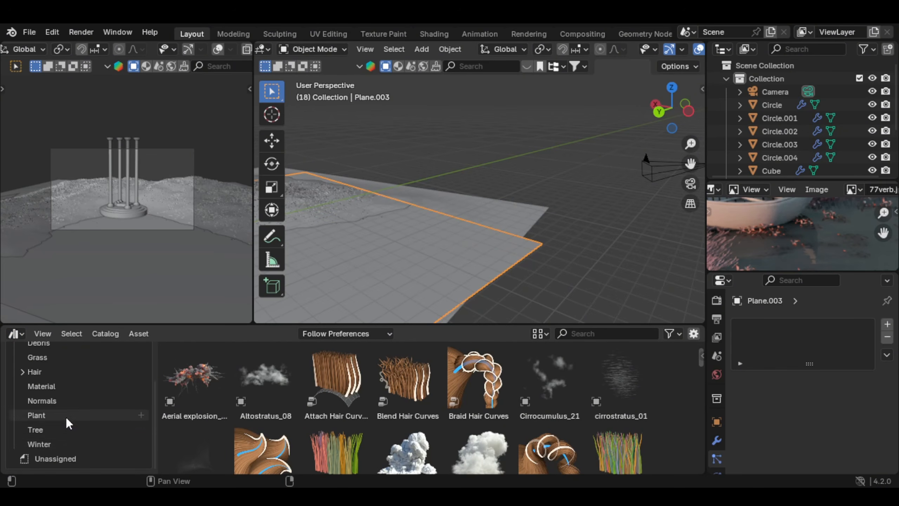
{"action": "left_click", "coordinate": [64, 358]}
{"action": "scroll", "coordinate": [457, 250], "scroll_direction": "up", "scroll_amount": 6}
Step: Place the Sc Clovers 01 and Sc Clovers 02 assets side by side in the scene
{"action": "middle_click_drag", "start_coordinate": [560, 266], "coordinate": [438, 230], "text": "shift"}
{"action": "left_click_drag", "start_coordinate": [195, 377], "coordinate": [365, 195]}
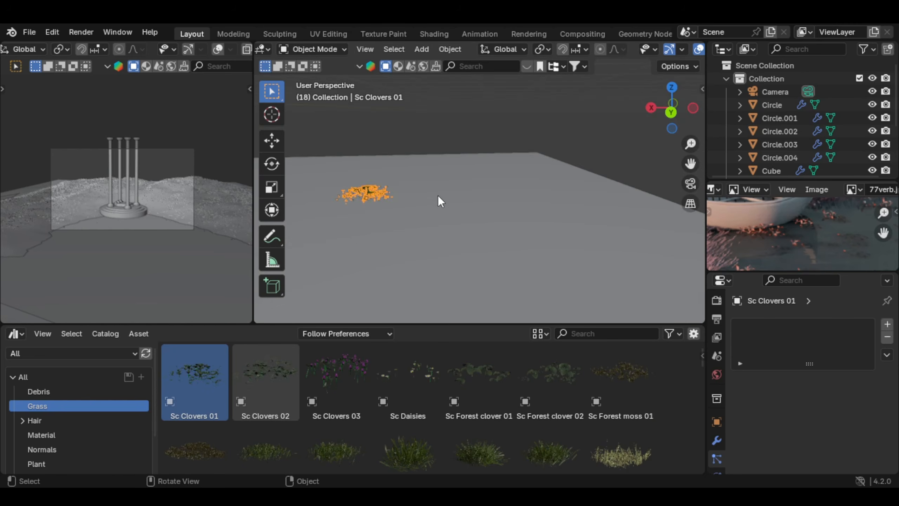
{"action": "middle_click_drag", "start_coordinate": [438, 196], "coordinate": [473, 217], "text": "shift"}
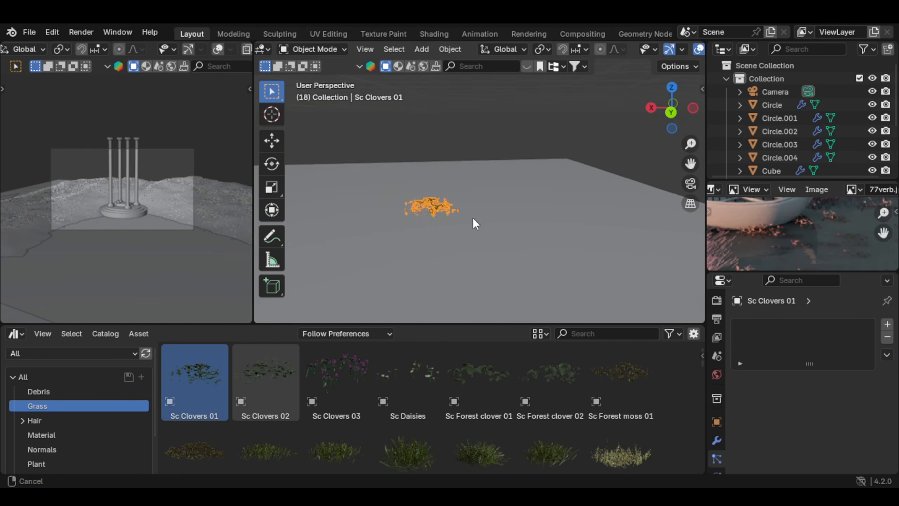
{"action": "scroll", "coordinate": [473, 218], "scroll_direction": "up", "scroll_amount": 3}
{"action": "left_click_drag", "start_coordinate": [272, 381], "coordinate": [498, 238]}
{"action": "middle_click_drag", "start_coordinate": [553, 217], "coordinate": [455, 220]}
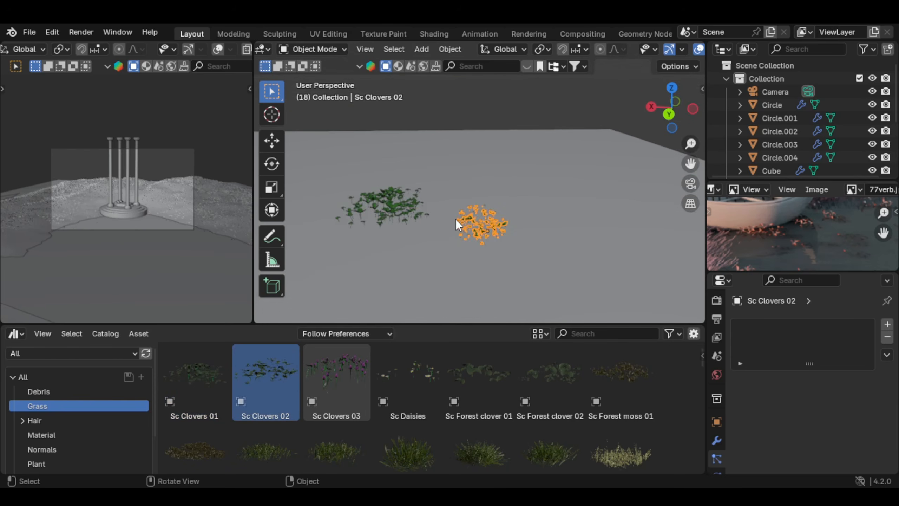
Step: Move both clover objects into a new collection named clover
{"action": "left_click", "coordinate": [385, 206], "text": "shift"}
{"action": "key", "text": "m"}
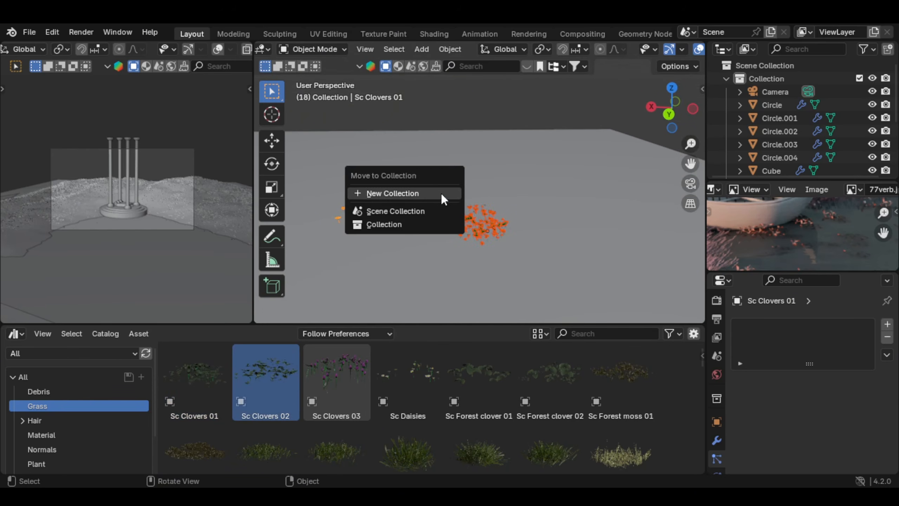
{"action": "left_click", "coordinate": [441, 194]}
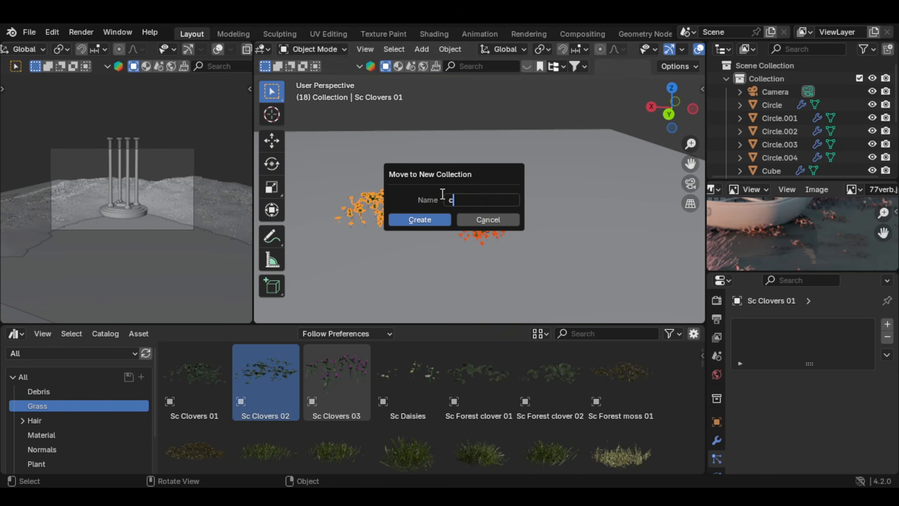
{"action": "left_click", "coordinate": [425, 216]}
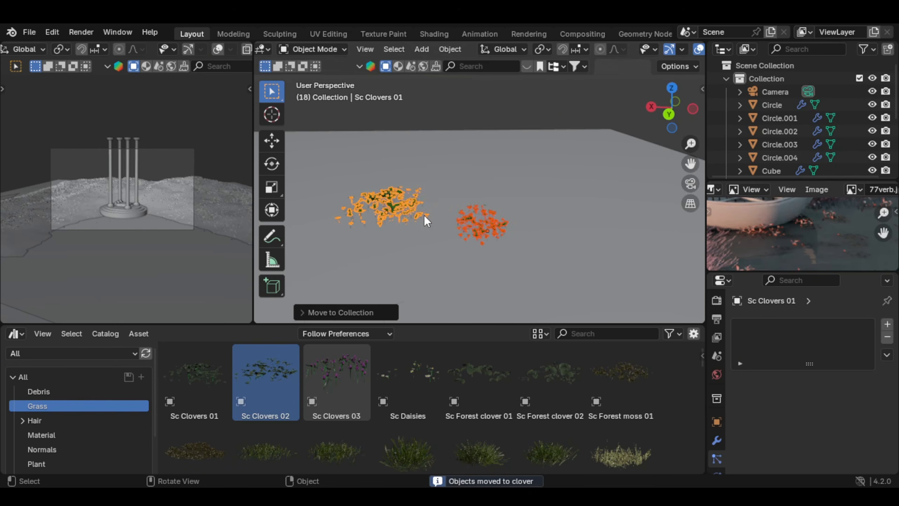
Step: Select the water plane in front of the pavilion and switch it to Weight Paint mode
{"action": "middle_click_drag", "start_coordinate": [424, 215], "coordinate": [461, 225]}
{"action": "left_click", "coordinate": [416, 191]}
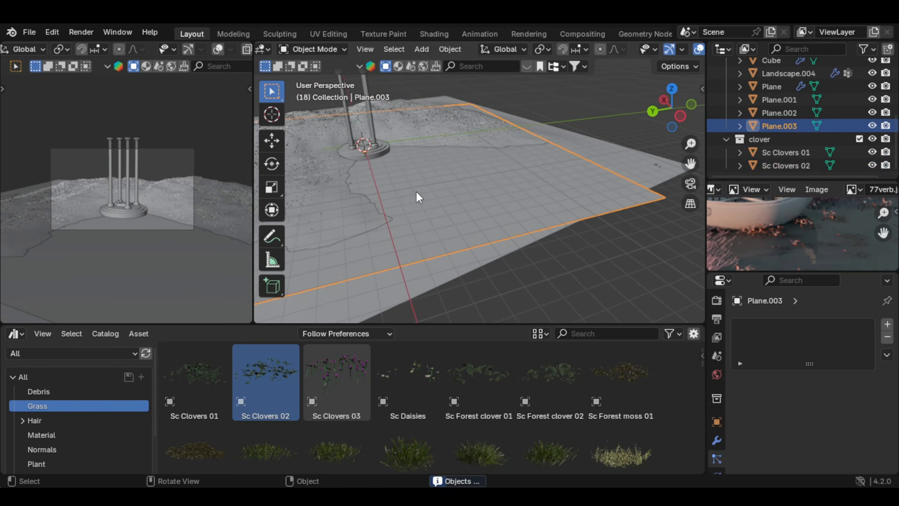
{"action": "scroll", "coordinate": [542, 219], "scroll_direction": "up", "scroll_amount": 5}
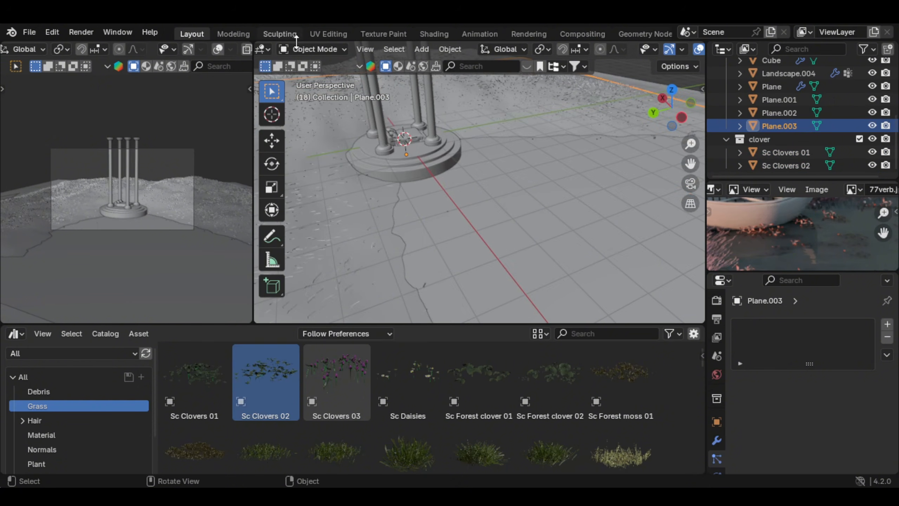
{"action": "left_click", "coordinate": [301, 51]}
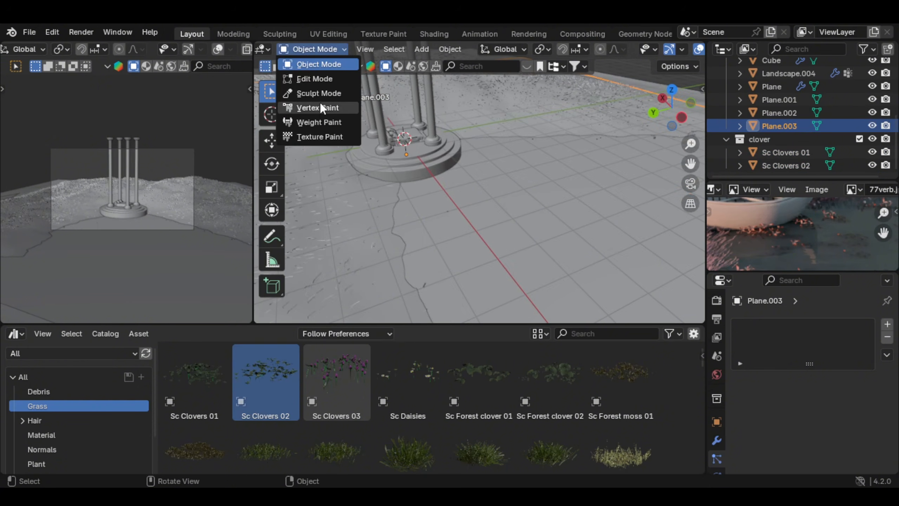
{"action": "left_click", "coordinate": [319, 122]}
{"action": "middle_click_drag", "start_coordinate": [569, 214], "coordinate": [484, 217], "text": "shift"}
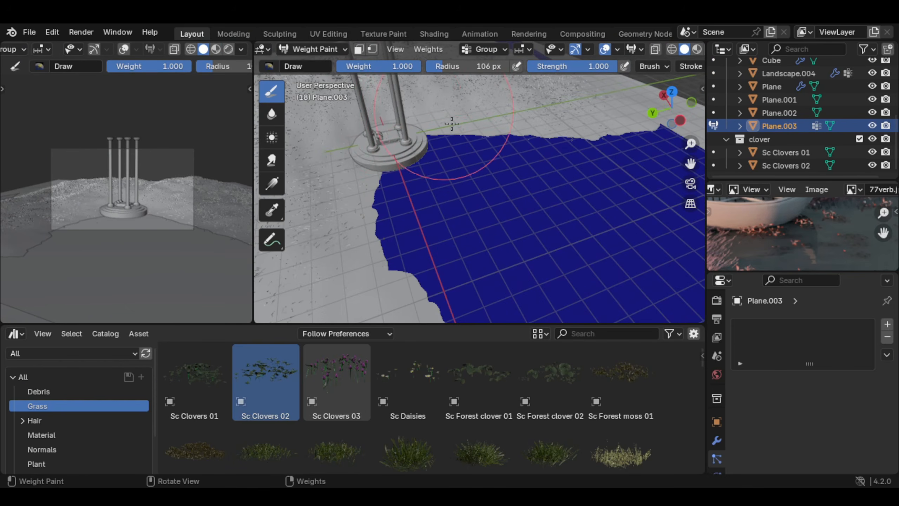
{"action": "scroll", "coordinate": [451, 123], "scroll_direction": "down", "scroll_amount": 5}
{"action": "middle_click_drag", "start_coordinate": [452, 124], "coordinate": [476, 180]}
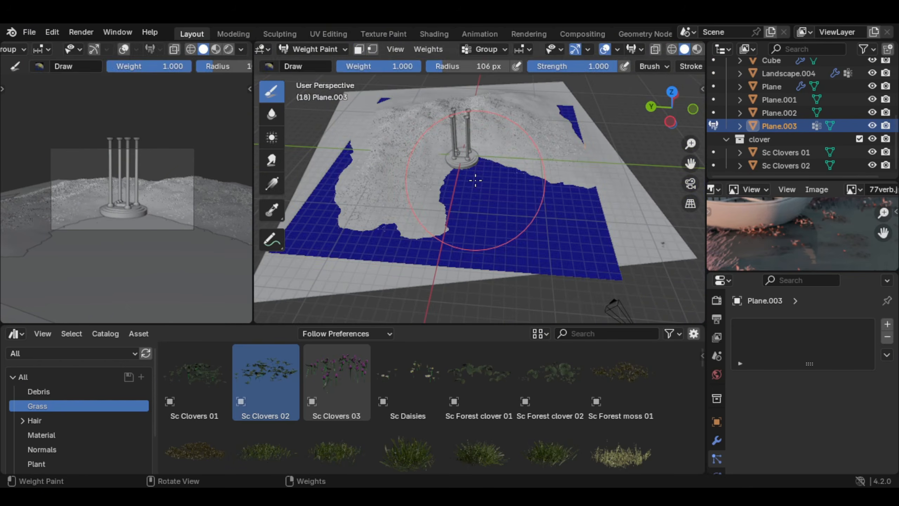
Step: Enter the water plane's Edit Mode and subdivide its whole mesh with 50 cuts
{"action": "key", "text": "Tab"}
{"action": "right_click", "coordinate": [475, 180]}
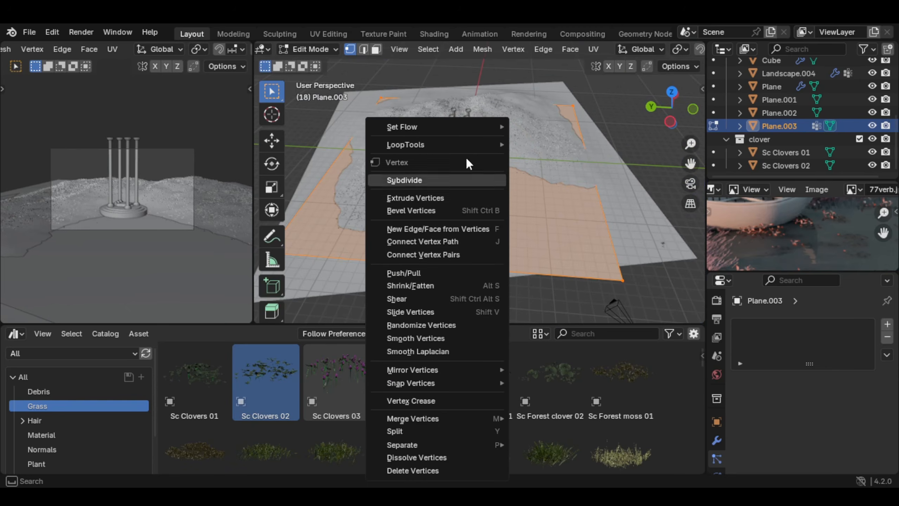
{"action": "left_click", "coordinate": [443, 180]}
{"action": "left_click", "coordinate": [312, 340]}
{"action": "left_click", "coordinate": [422, 221]}
{"action": "type", "text": "50"}
{"action": "key", "text": "Return"}
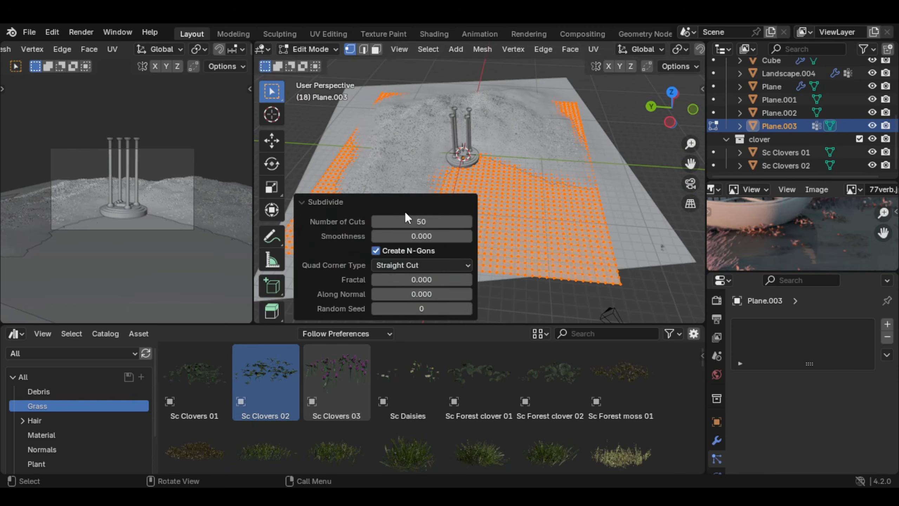
{"action": "scroll", "coordinate": [538, 207], "scroll_direction": "up", "scroll_amount": 4}
{"action": "left_click", "coordinate": [584, 212]}
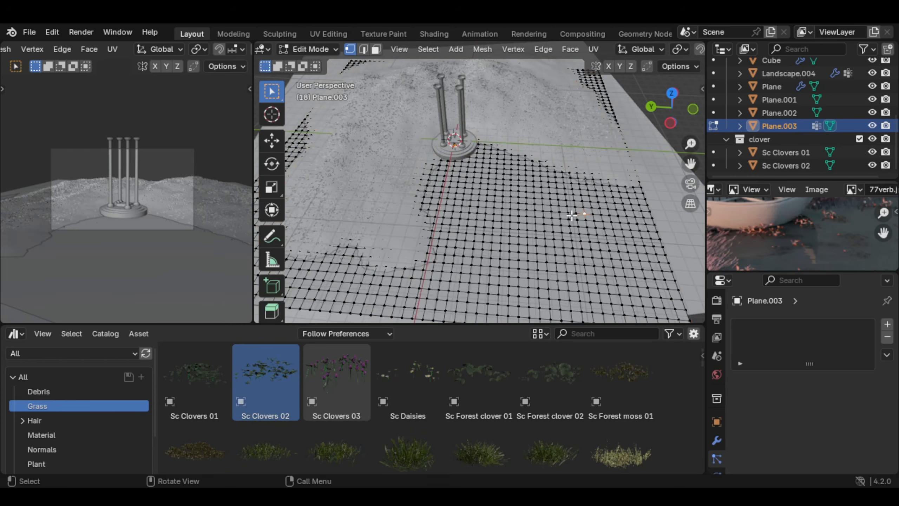
Step: Return the water plane to Weight Paint mode and paint weight on the area in front of the pavilion
{"action": "left_click", "coordinate": [305, 53]}
{"action": "left_click", "coordinate": [313, 118]}
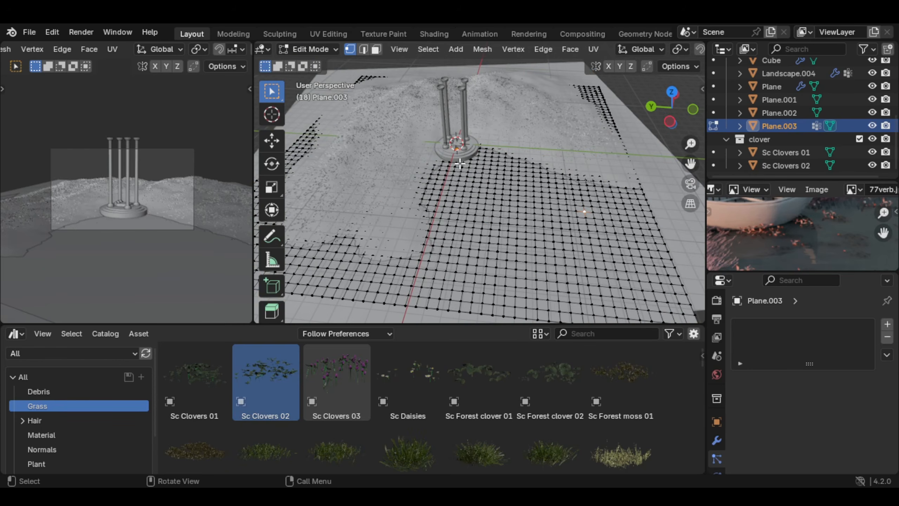
{"action": "middle_click_drag", "start_coordinate": [487, 209], "coordinate": [502, 221]}
{"action": "scroll", "coordinate": [496, 219], "scroll_direction": "down", "scroll_amount": 3}
{"action": "left_click_drag", "start_coordinate": [489, 218], "coordinate": [473, 173]}
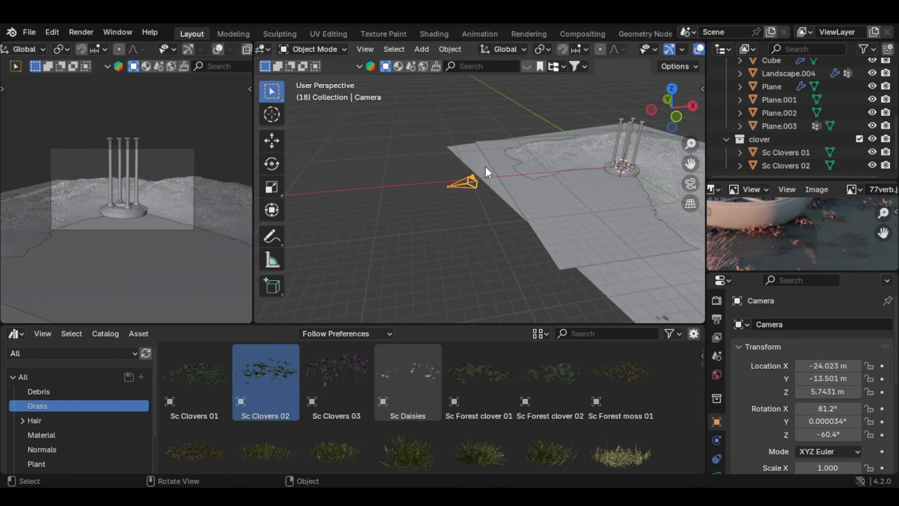
Step: Set the transform orientation to Normal and move the camera backwards along its own viewing axis, away from the pavilion
{"action": "mouse_move", "coordinate": [486, 166]}
{"action": "middle_mouse_down", "text": "shift"}
{"action": "mouse_move", "coordinate": [452, 173]}
{"action": "mouse_move", "coordinate": [462, 119]}
{"action": "mouse_move", "coordinate": [511, 127]}
{"action": "middle_mouse_up", "text": "shift"}
{"action": "middle_click_drag", "start_coordinate": [632, 46], "coordinate": [609, 46]}
{"action": "left_click", "coordinate": [476, 49]}
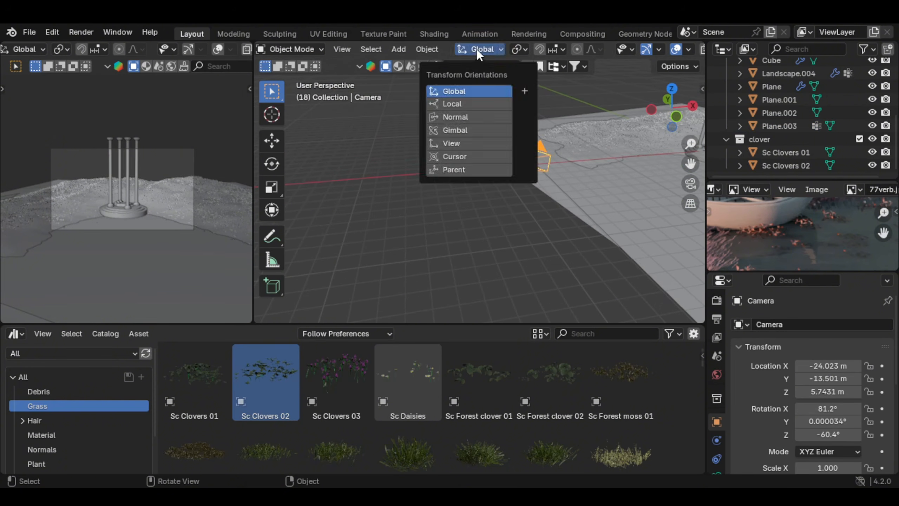
{"action": "left_click", "coordinate": [486, 49]}
{"action": "left_click", "coordinate": [454, 117]}
{"action": "middle_click_drag", "start_coordinate": [567, 180], "coordinate": [339, 125]}
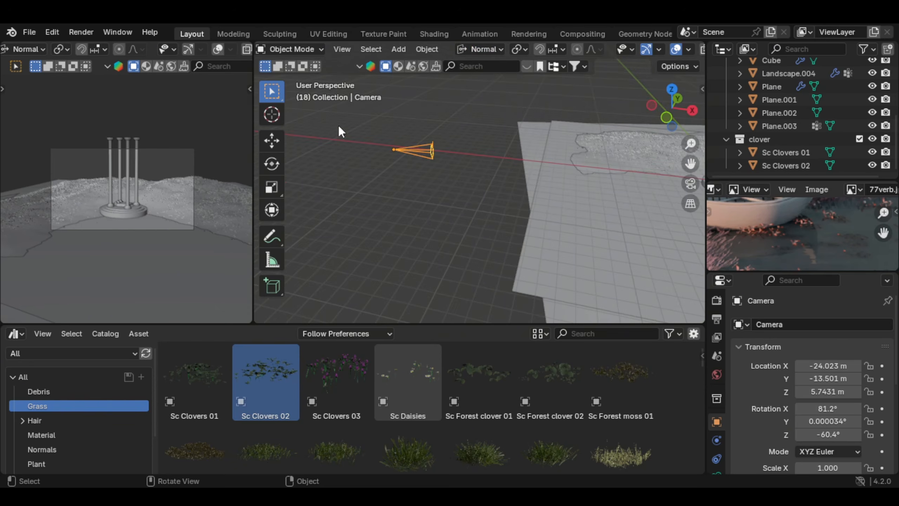
{"action": "left_click", "coordinate": [274, 141]}
{"action": "middle_click_drag", "start_coordinate": [389, 144], "coordinate": [449, 185], "text": "shift"}
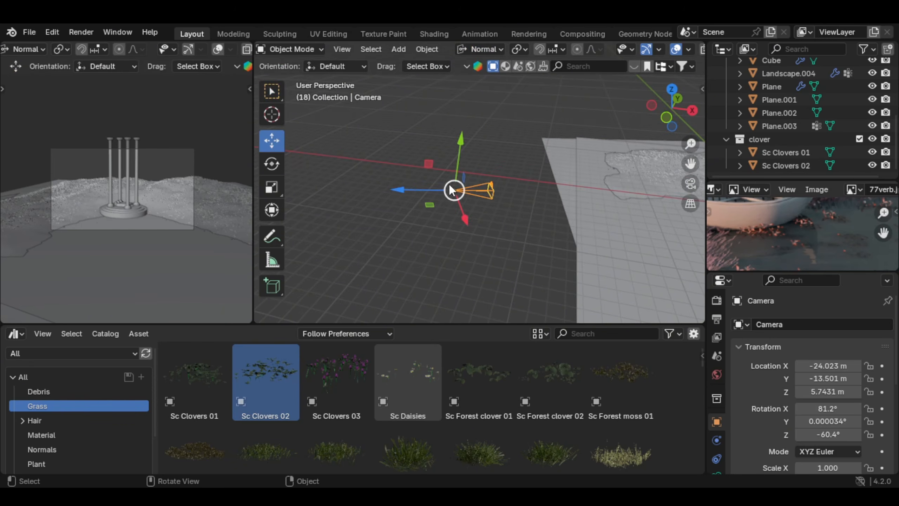
{"action": "left_click_drag", "start_coordinate": [404, 187], "coordinate": [329, 191]}
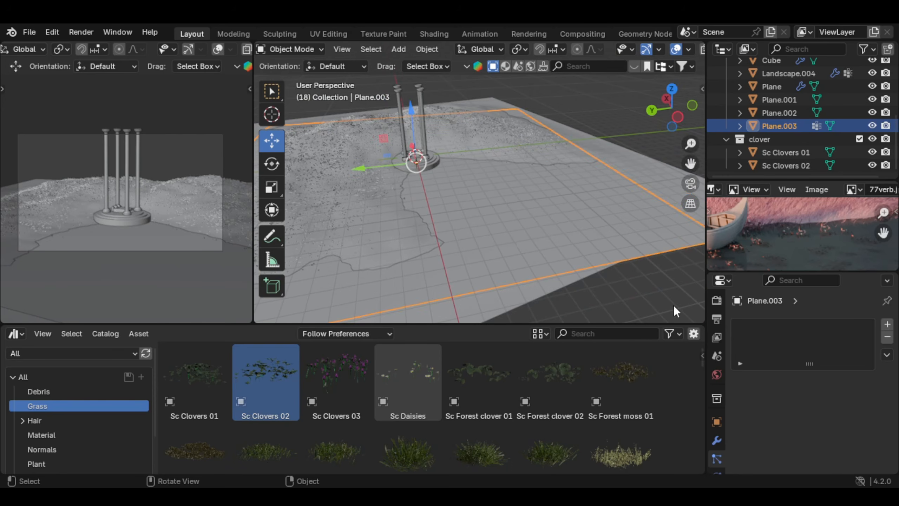
Step: Add a particle system to the water plane and set its type to Hair
{"action": "scroll", "coordinate": [718, 404], "scroll_direction": "down", "scroll_amount": 3}
{"action": "scroll", "coordinate": [531, 241], "scroll_direction": "up", "scroll_amount": 1}
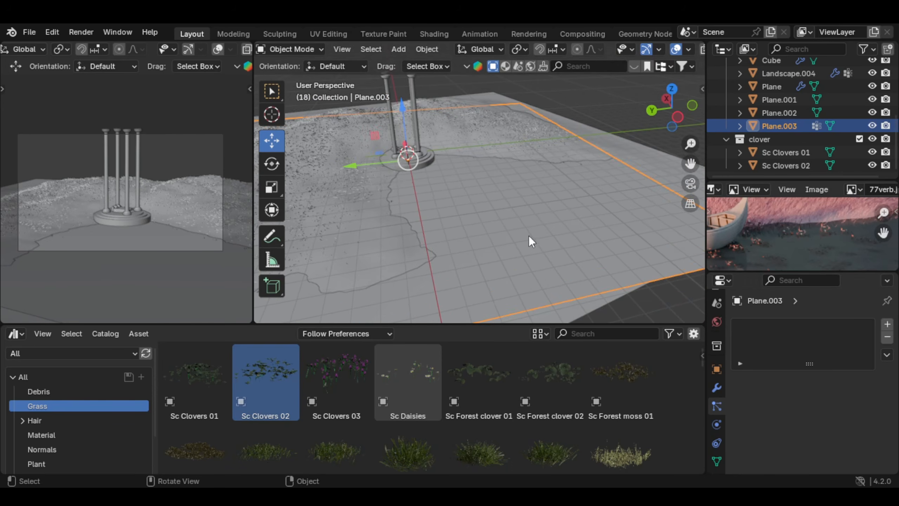
{"action": "middle_click_drag", "start_coordinate": [433, 199], "coordinate": [475, 212], "text": "shift"}
{"action": "scroll", "coordinate": [475, 212], "scroll_direction": "up", "scroll_amount": 1}
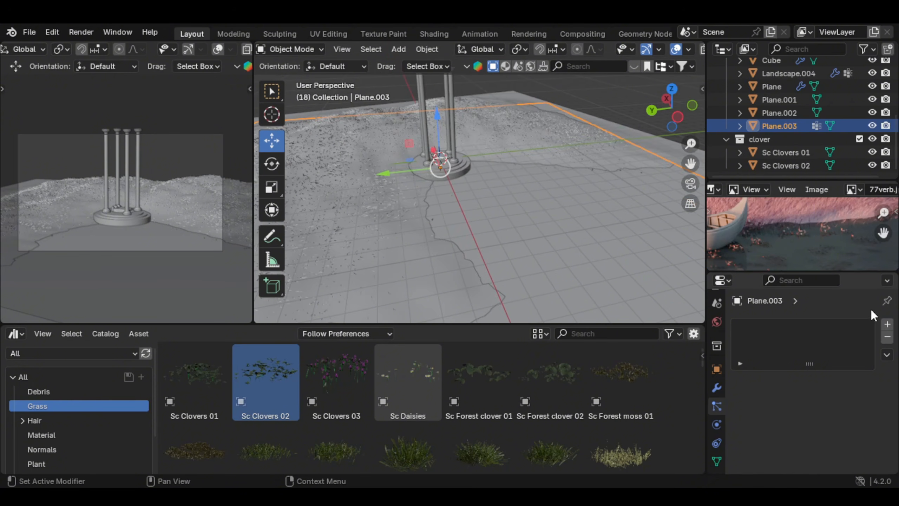
{"action": "left_click", "coordinate": [887, 325]}
{"action": "scroll", "coordinate": [534, 213], "scroll_direction": "up", "scroll_amount": 2}
{"action": "left_click", "coordinate": [836, 400]}
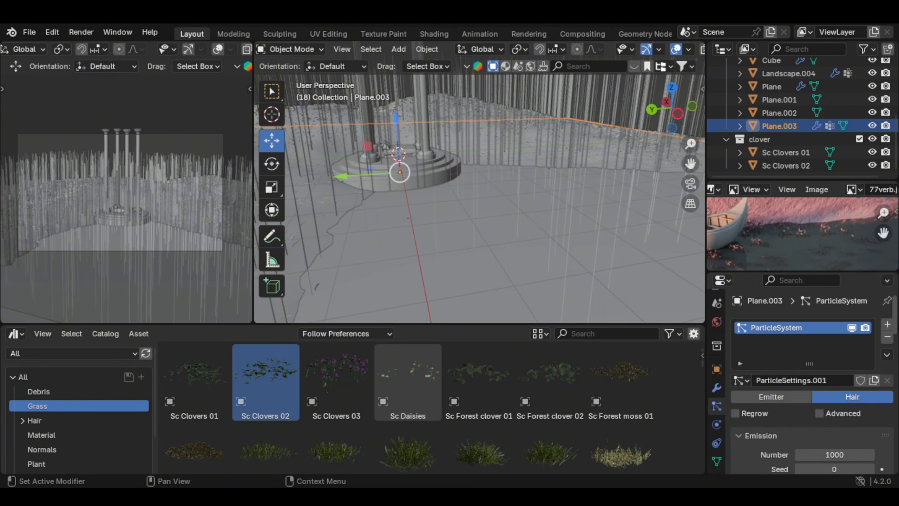
Step: Render the water plane's hair particles as a Collection, using clover as the instance collection
{"action": "scroll", "coordinate": [836, 400], "scroll_direction": "down", "scroll_amount": 2}
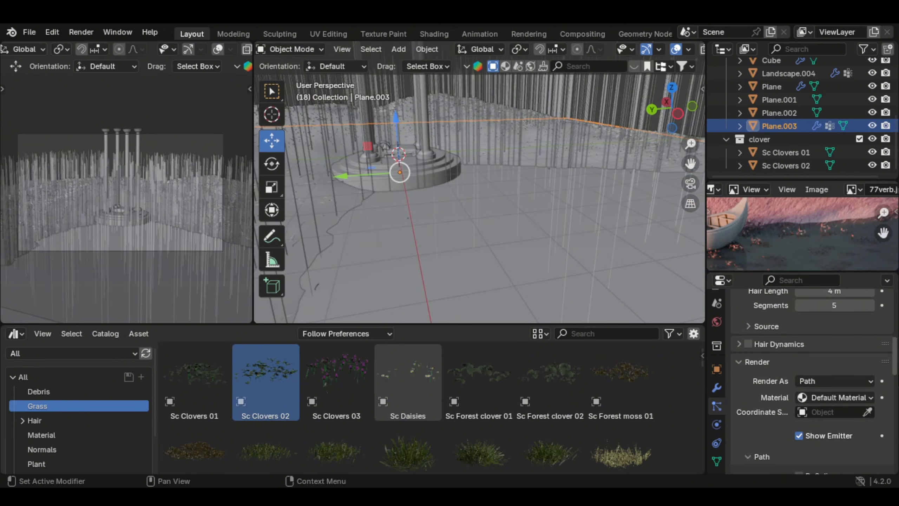
{"action": "left_click", "coordinate": [837, 383]}
{"action": "left_click", "coordinate": [829, 438]}
{"action": "scroll", "coordinate": [863, 372], "scroll_direction": "down", "scroll_amount": 5}
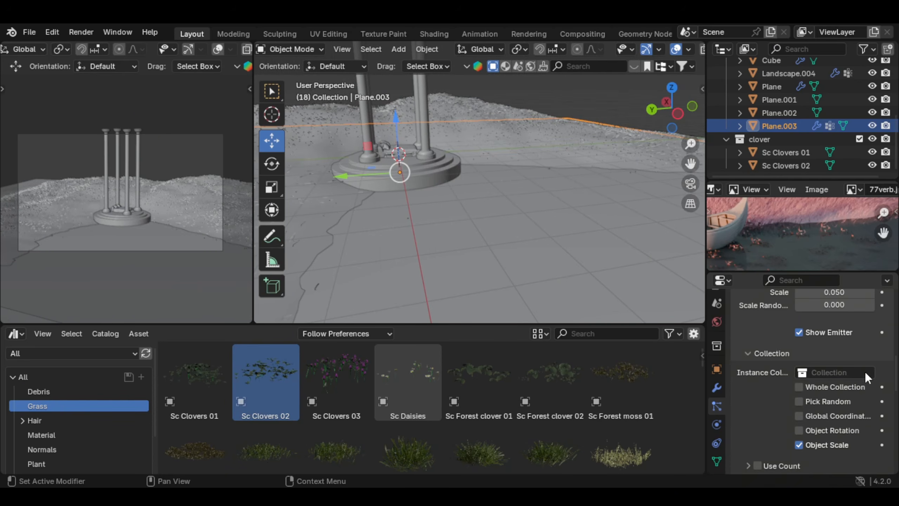
{"action": "left_click", "coordinate": [859, 372]}
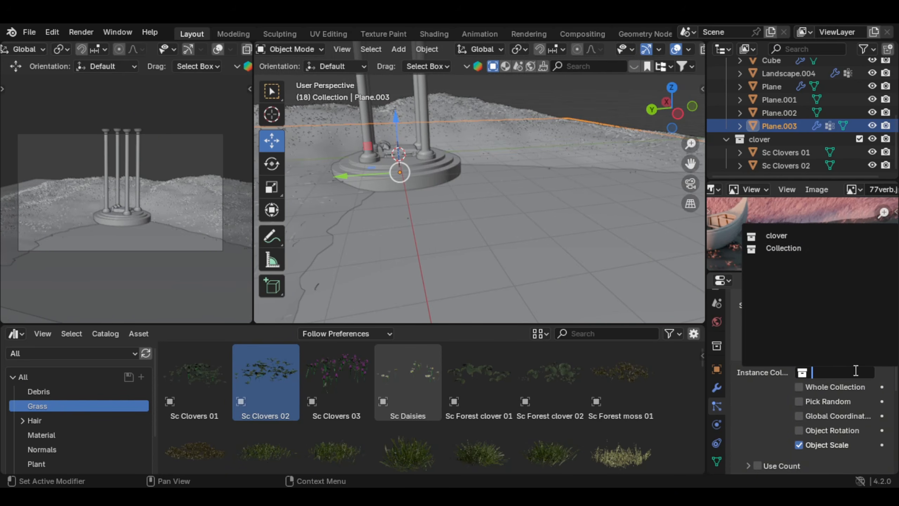
{"action": "left_click", "coordinate": [814, 236]}
Step: Assign the vertex group Group to the clover particles' density and enable Pick Random for the collection
{"action": "scroll", "coordinate": [511, 209], "scroll_direction": "up", "scroll_amount": 5}
{"action": "scroll", "coordinate": [880, 374], "scroll_direction": "down", "scroll_amount": 10}
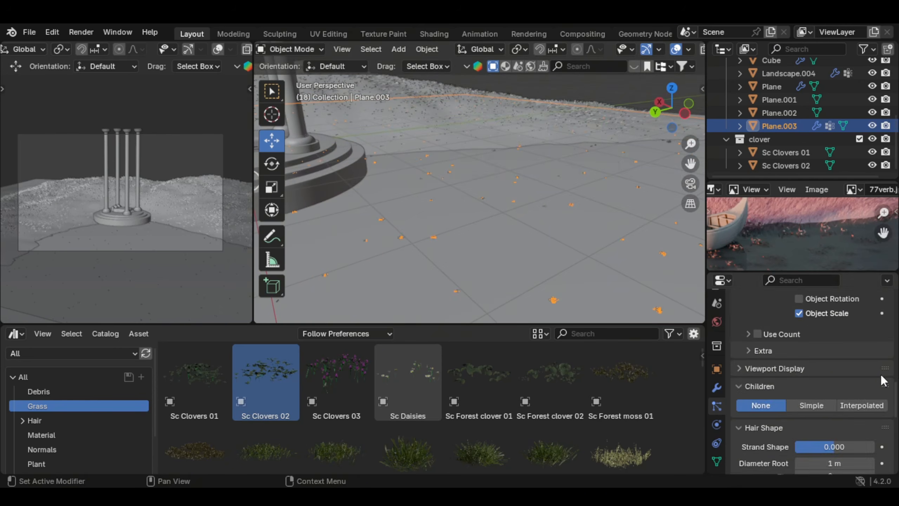
{"action": "left_click", "coordinate": [814, 324]}
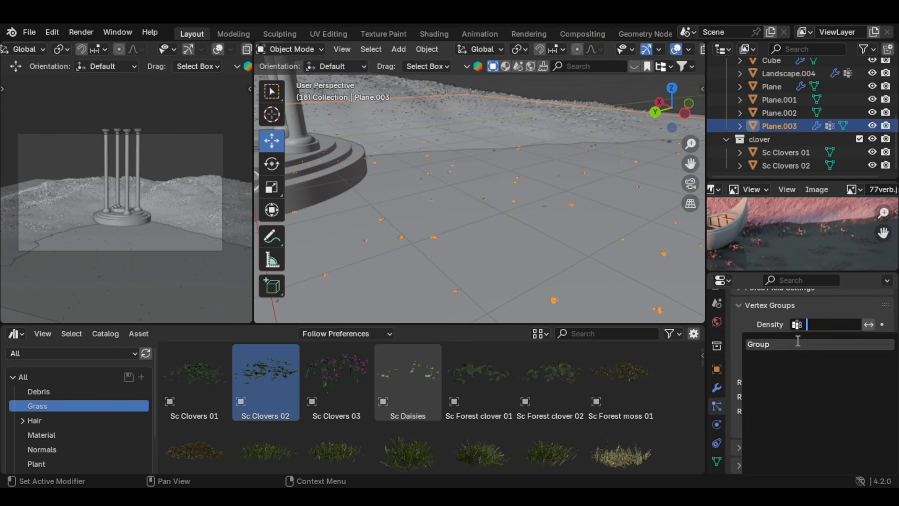
{"action": "left_click", "coordinate": [797, 340]}
{"action": "scroll", "coordinate": [516, 221], "scroll_direction": "down", "scroll_amount": 5}
{"action": "scroll", "coordinate": [516, 221], "scroll_direction": "up", "scroll_amount": 4}
Step: Set the clover particles' render scale to 0.430 and scale randomness to 0.528
{"action": "scroll", "coordinate": [851, 354], "scroll_direction": "up", "scroll_amount": 8}
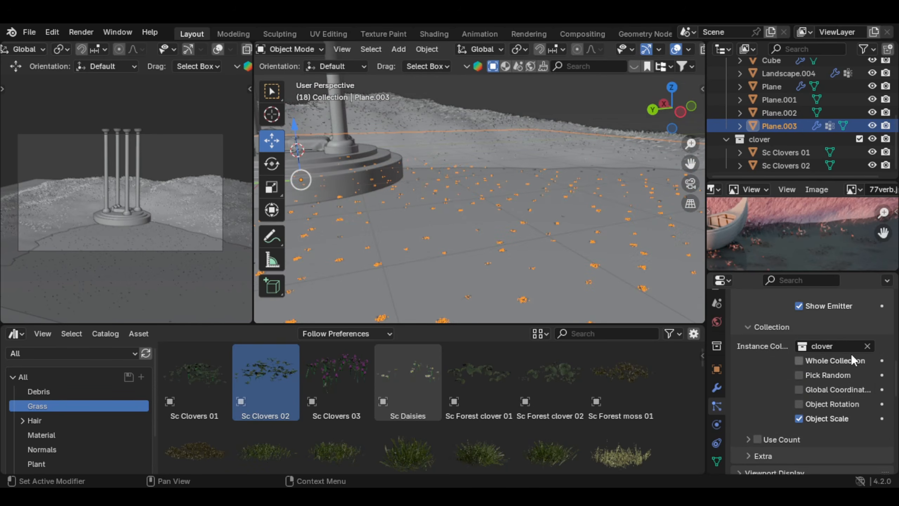
{"action": "left_click", "coordinate": [829, 375]}
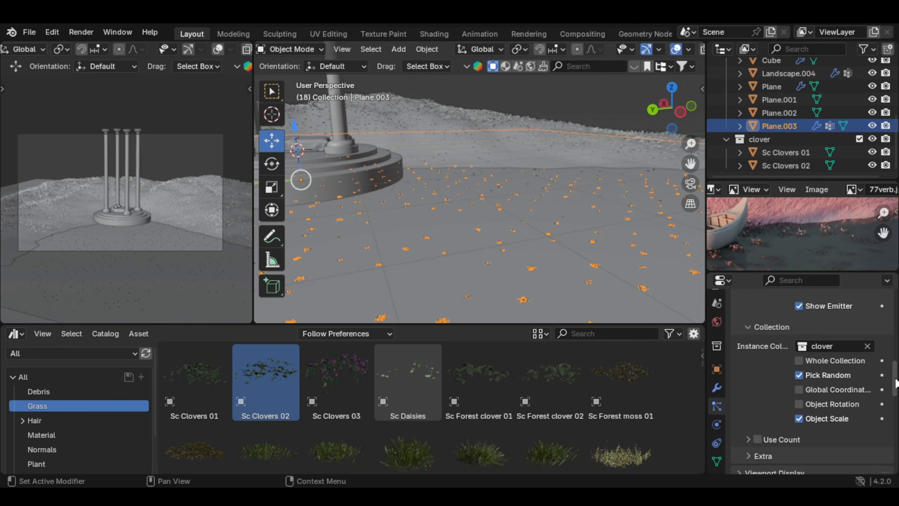
{"action": "scroll", "coordinate": [830, 375], "scroll_direction": "up", "scroll_amount": 5}
{"action": "mouse_move", "coordinate": [850, 346]}
{"action": "left_mouse_down"}
{"action": "mouse_move", "coordinate": [878, 347]}
{"action": "mouse_move", "coordinate": [856, 360]}
{"action": "left_mouse_up"}
{"action": "scroll", "coordinate": [192, 253], "scroll_direction": "up", "scroll_amount": 3}
{"action": "scroll", "coordinate": [192, 253], "scroll_direction": "down", "scroll_amount": 2}
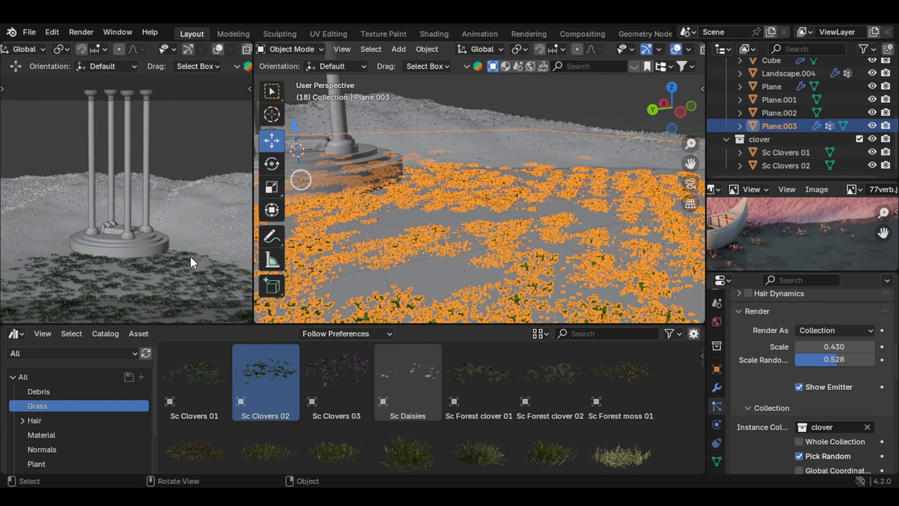
Step: Weight-paint the water plane in front of the pavilion at weight 0.618 to even out the clover density
{"action": "middle_click_drag", "start_coordinate": [190, 257], "coordinate": [202, 216], "text": "shift"}
{"action": "scroll", "coordinate": [193, 201], "scroll_direction": "down", "scroll_amount": 2}
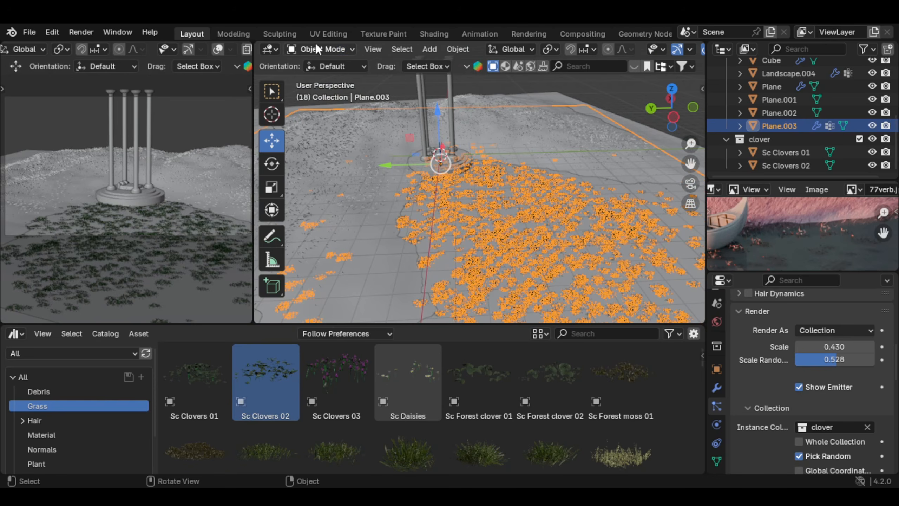
{"action": "left_click", "coordinate": [314, 49]}
{"action": "left_click", "coordinate": [319, 122]}
{"action": "scroll", "coordinate": [515, 212], "scroll_direction": "up", "scroll_amount": 2}
{"action": "middle_click_drag", "start_coordinate": [516, 212], "coordinate": [492, 225], "text": "shift"}
{"action": "mouse_move", "coordinate": [369, 70]}
{"action": "left_mouse_down"}
{"action": "mouse_move", "coordinate": [439, 69]}
{"action": "mouse_move", "coordinate": [422, 69]}
{"action": "left_mouse_up"}
{"action": "mouse_move", "coordinate": [428, 121]}
{"action": "left_mouse_down"}
{"action": "mouse_move", "coordinate": [470, 206]}
{"action": "mouse_move", "coordinate": [537, 222]}
{"action": "mouse_move", "coordinate": [495, 255]}
{"action": "mouse_move", "coordinate": [537, 286]}
{"action": "left_mouse_up"}
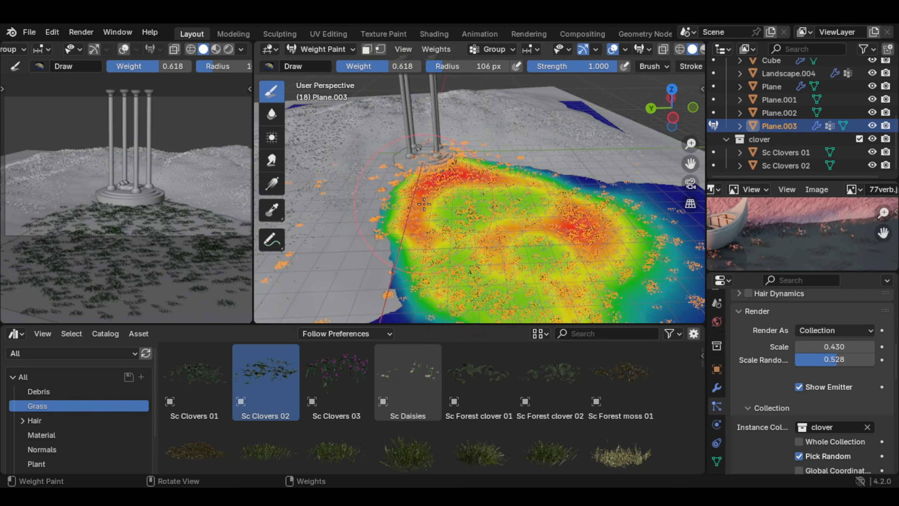
{"action": "left_click_drag", "start_coordinate": [424, 204], "coordinate": [451, 178]}
{"action": "middle_click_drag", "start_coordinate": [451, 177], "coordinate": [457, 198]}
{"action": "scroll", "coordinate": [457, 199], "scroll_direction": "down", "scroll_amount": 4}
Step: Weight-paint the outer part of the clover area at weight 0.000 to clear plants there, and return to Object Mode
{"action": "left_click_drag", "start_coordinate": [389, 66], "coordinate": [336, 66]}
{"action": "mouse_move", "coordinate": [375, 201]}
{"action": "left_mouse_down"}
{"action": "mouse_move", "coordinate": [542, 237]}
{"action": "mouse_move", "coordinate": [430, 270]}
{"action": "left_mouse_up"}
{"action": "scroll", "coordinate": [142, 212], "scroll_direction": "down", "scroll_amount": 1}
{"action": "scroll", "coordinate": [460, 220], "scroll_direction": "up", "scroll_amount": 3}
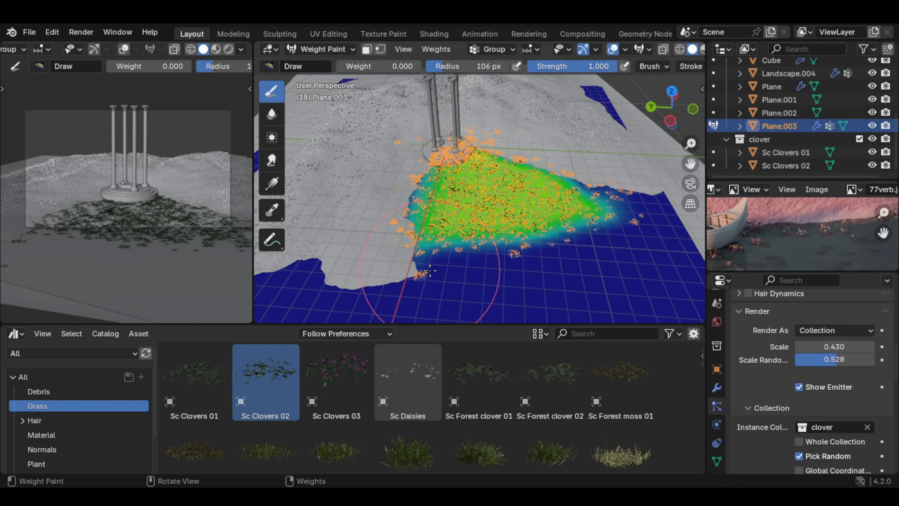
{"action": "left_click", "coordinate": [321, 49]}
{"action": "left_click", "coordinate": [319, 81]}
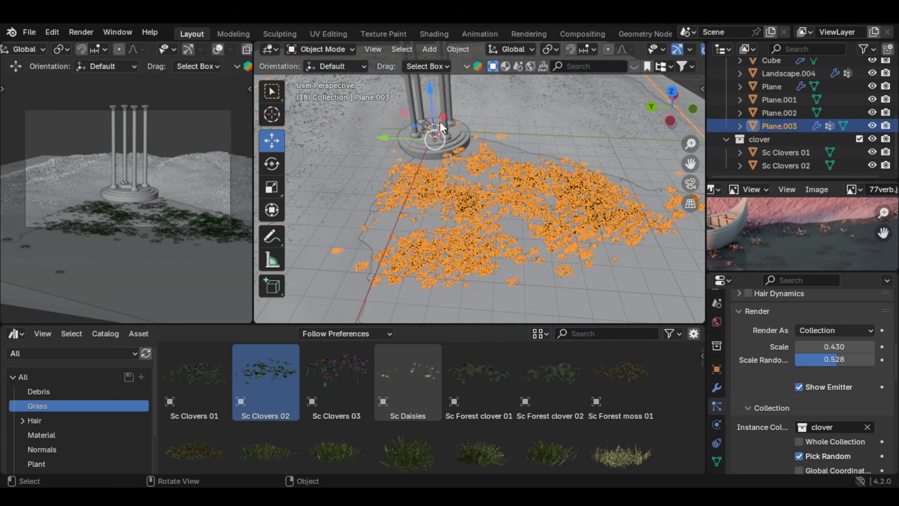
Step: Reduce the clover particle system's emission Number, trying 500 first and settling on 200
{"action": "scroll", "coordinate": [517, 208], "scroll_direction": "up", "scroll_amount": 4}
{"action": "scroll", "coordinate": [814, 381], "scroll_direction": "down", "scroll_amount": 3}
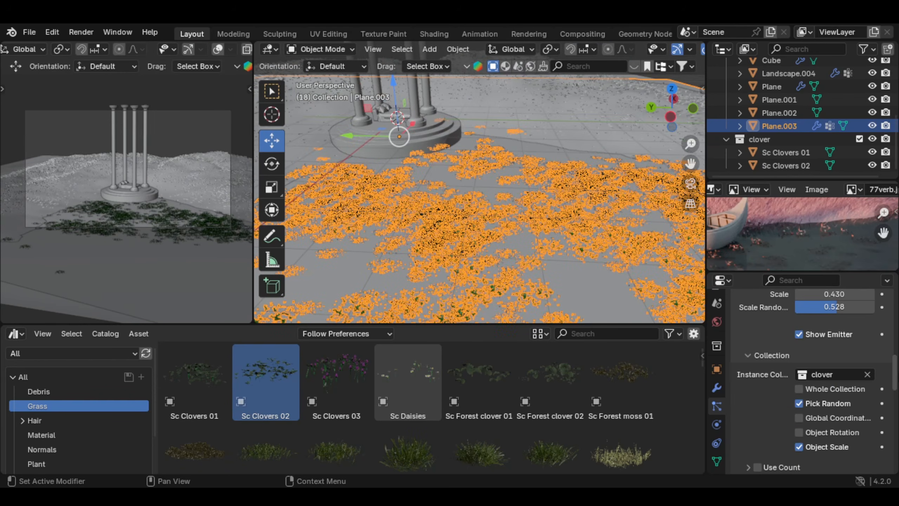
{"action": "scroll", "coordinate": [850, 354], "scroll_direction": "down", "scroll_amount": 9}
{"action": "scroll", "coordinate": [882, 319], "scroll_direction": "up", "scroll_amount": 20}
{"action": "scroll", "coordinate": [846, 343], "scroll_direction": "down", "scroll_amount": 4}
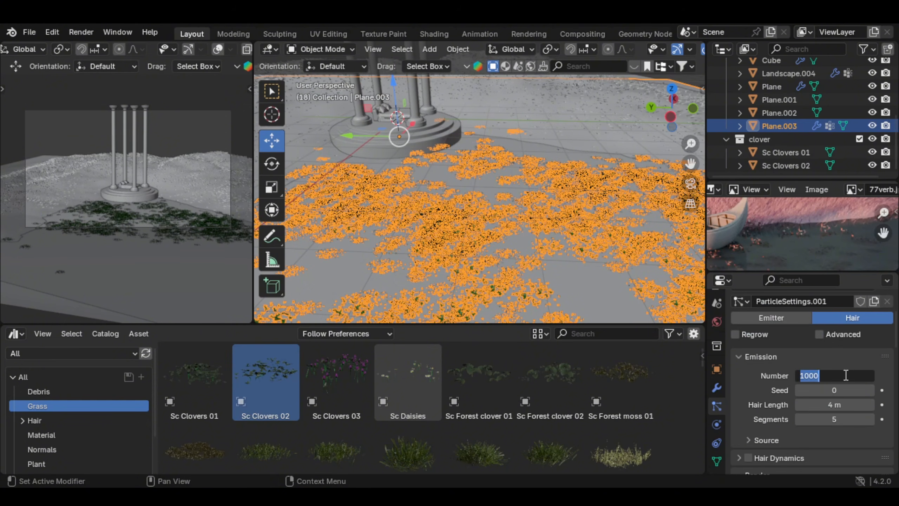
{"action": "key", "text": "Return"}
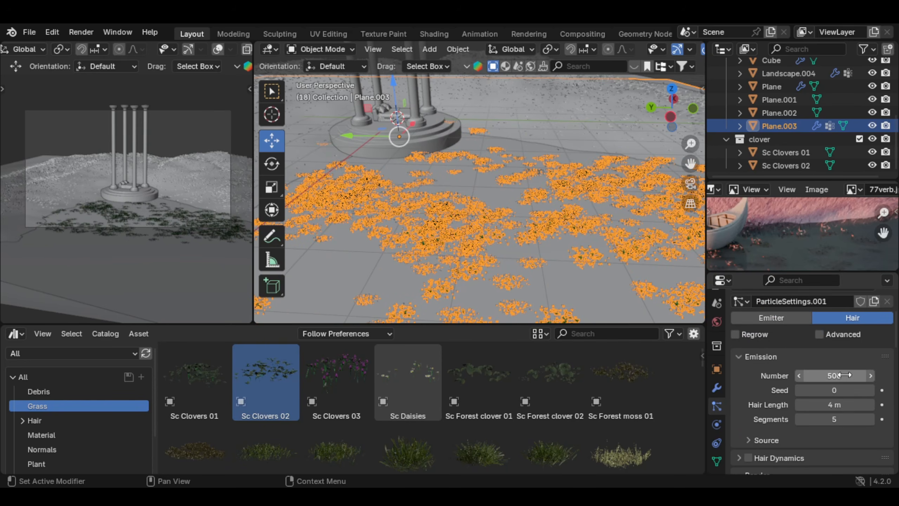
{"action": "left_click", "coordinate": [845, 375]}
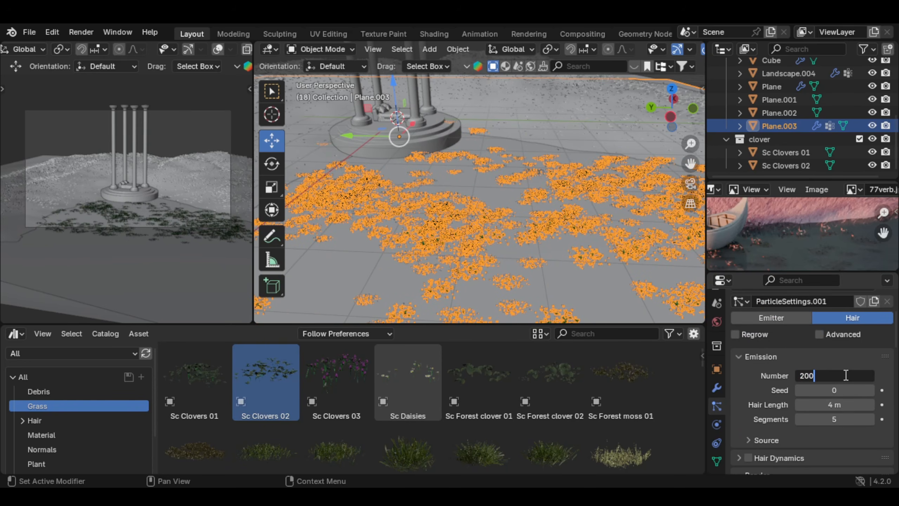
{"action": "key", "text": "Return"}
Step: Examine the clover distribution around the pavilion and compare it with the plants by the boat in the reference image
{"action": "scroll", "coordinate": [677, 227], "scroll_direction": "up", "scroll_amount": 1}
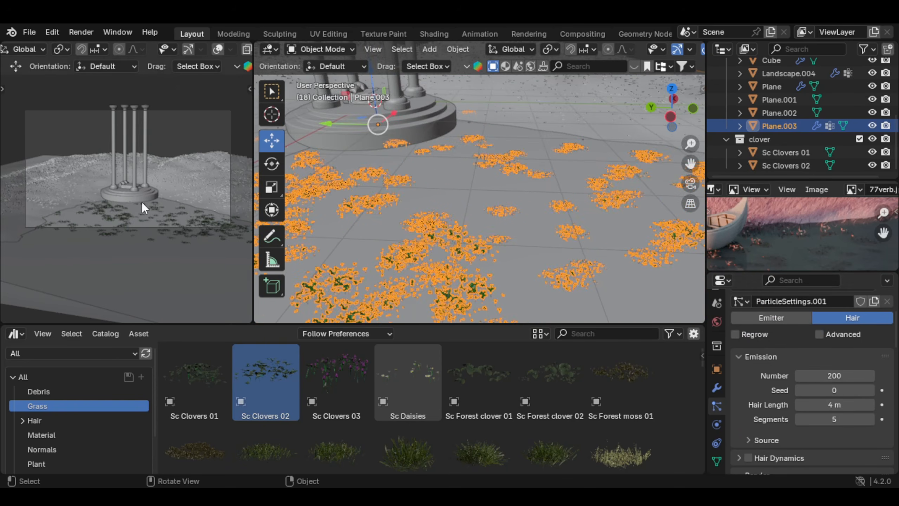
{"action": "scroll", "coordinate": [198, 218], "scroll_direction": "up", "scroll_amount": 5}
{"action": "scroll", "coordinate": [195, 221], "scroll_direction": "down", "scroll_amount": 5}
{"action": "scroll", "coordinate": [504, 270], "scroll_direction": "down", "scroll_amount": 5}
{"action": "middle_click_drag", "start_coordinate": [505, 270], "coordinate": [521, 272]}
{"action": "scroll", "coordinate": [823, 239], "scroll_direction": "down", "scroll_amount": 1}
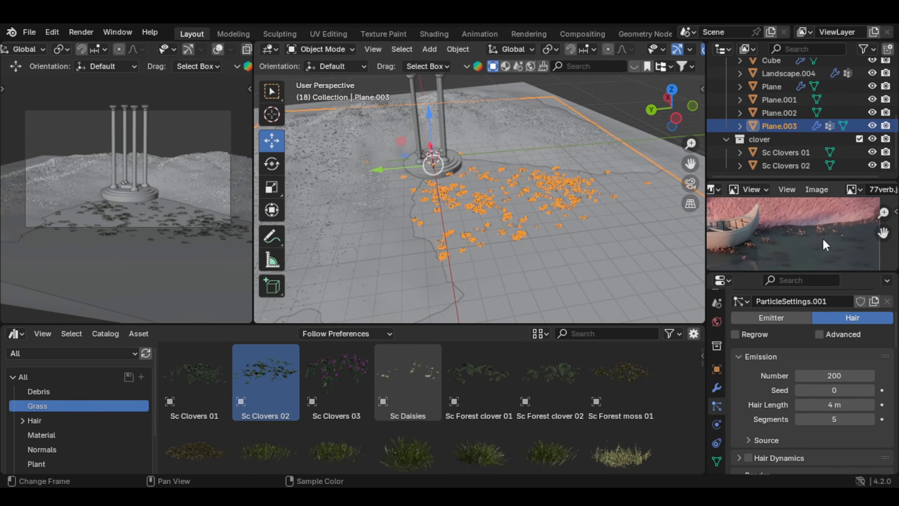
{"action": "scroll", "coordinate": [823, 239], "scroll_direction": "down", "scroll_amount": 4}
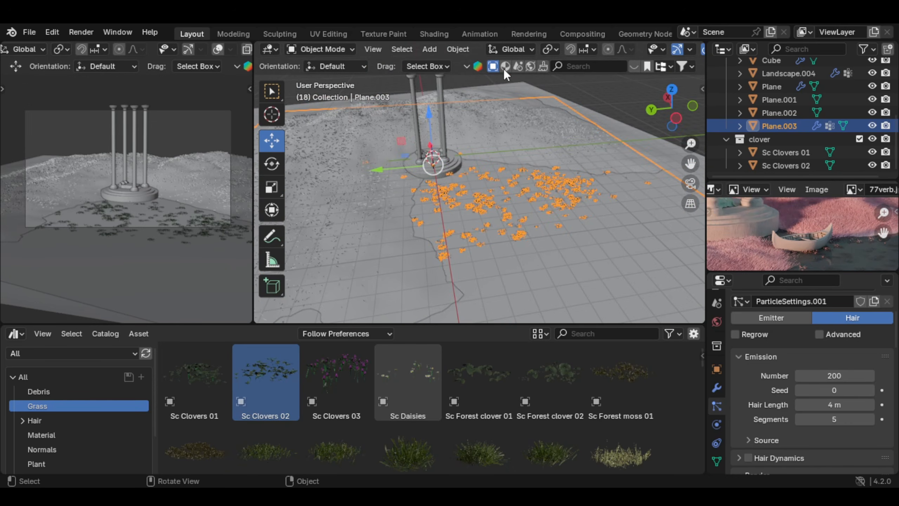
Step: Search the online asset library for boat and list the free models first
{"action": "left_click_drag", "start_coordinate": [258, 117], "coordinate": [244, 124]}
{"action": "left_click_drag", "start_coordinate": [253, 125], "coordinate": [229, 131]}
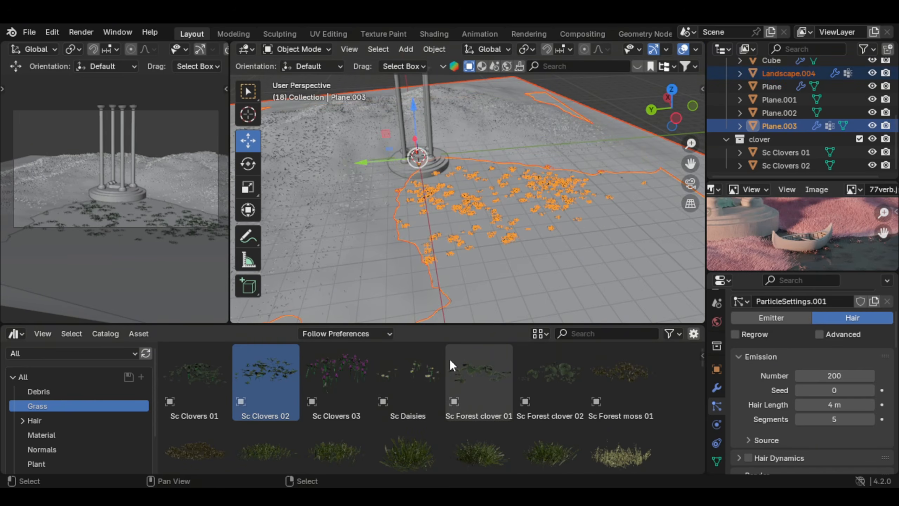
{"action": "left_click_drag", "start_coordinate": [436, 326], "coordinate": [436, 426]}
{"action": "left_click", "coordinate": [563, 66]}
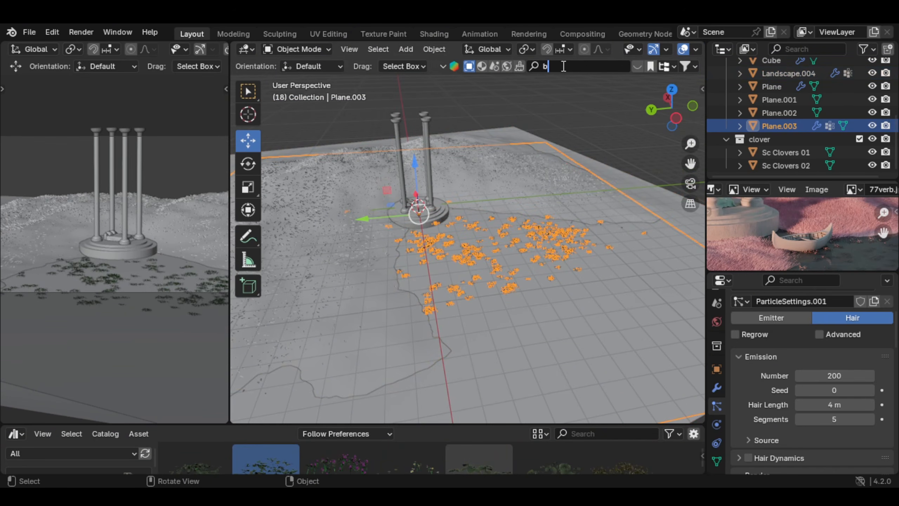
{"action": "key", "text": "Return"}
{"action": "left_click", "coordinate": [685, 67]}
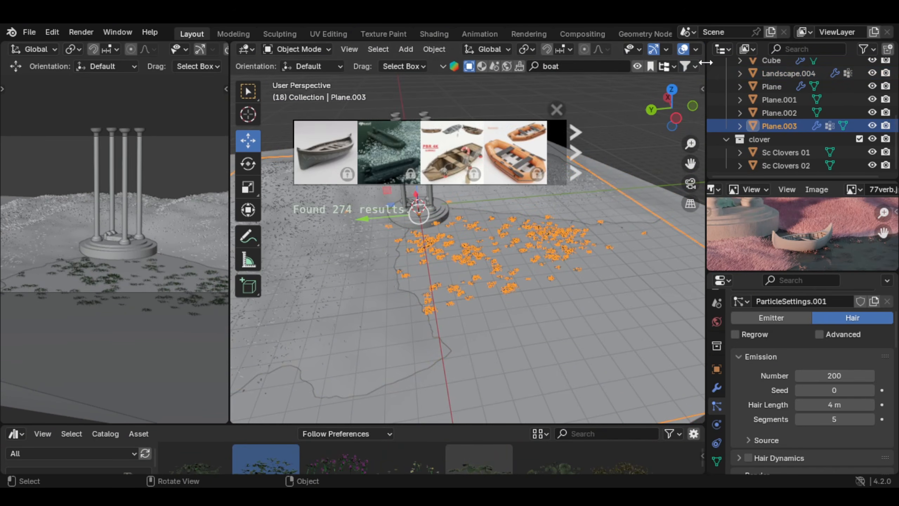
{"action": "left_click", "coordinate": [691, 67]}
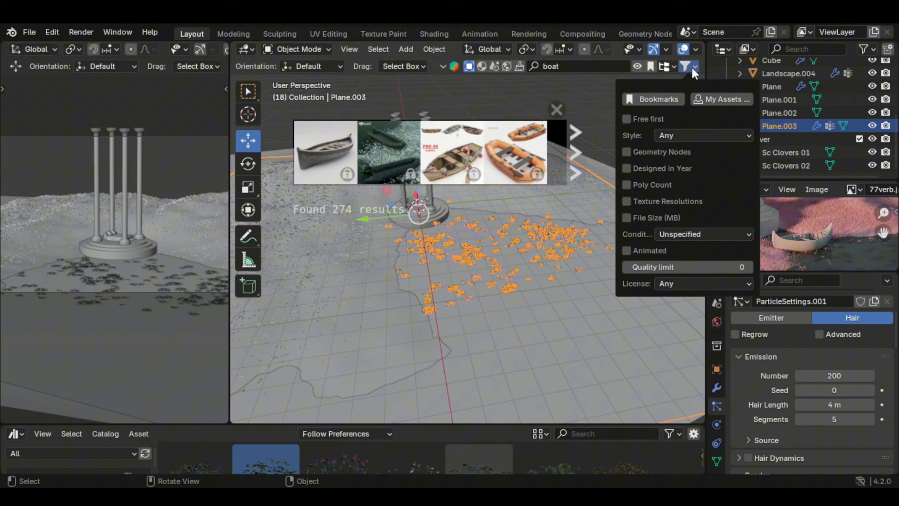
{"action": "left_click", "coordinate": [649, 118]}
Step: Place the Wooden Canoe with paddles remastered model on the water before the pavilion and scale it to about 0.487 along X
{"action": "mouse_move", "coordinate": [511, 143]}
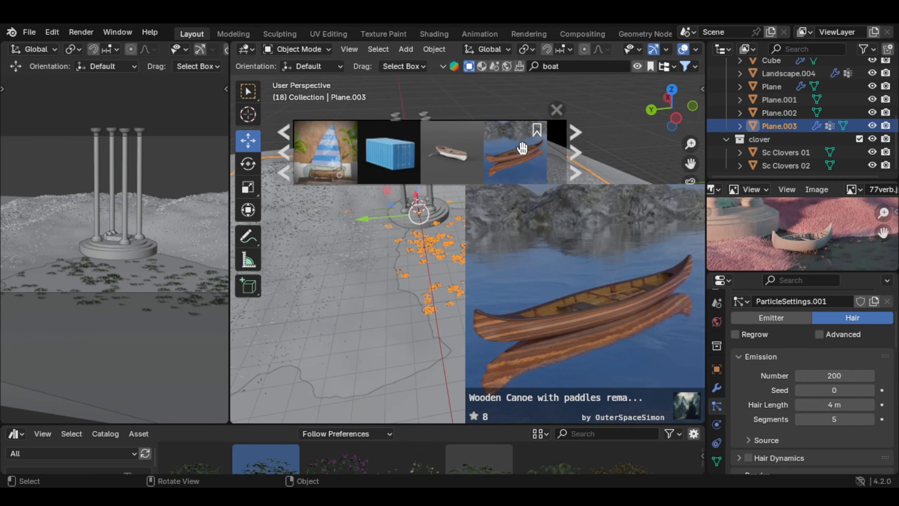
{"action": "left_click_drag", "start_coordinate": [524, 163], "coordinate": [503, 290]}
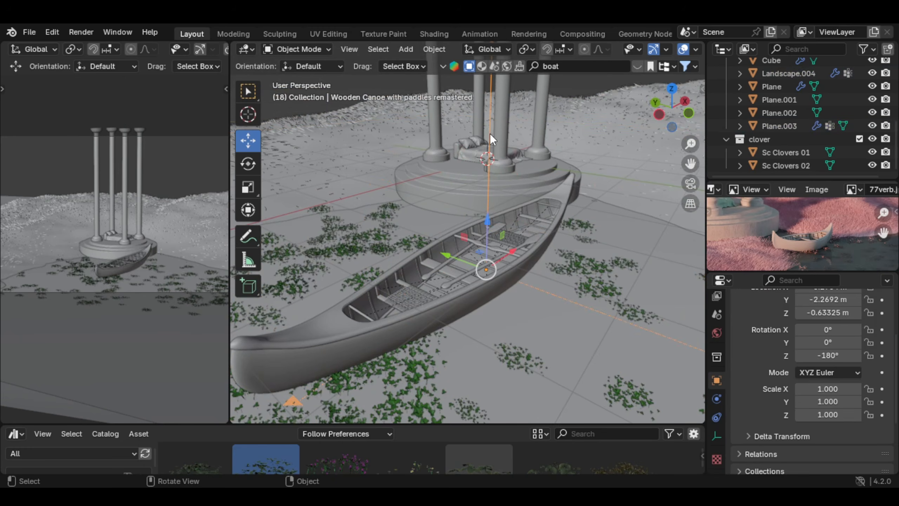
{"action": "middle_click_drag", "start_coordinate": [490, 133], "coordinate": [401, 270]}
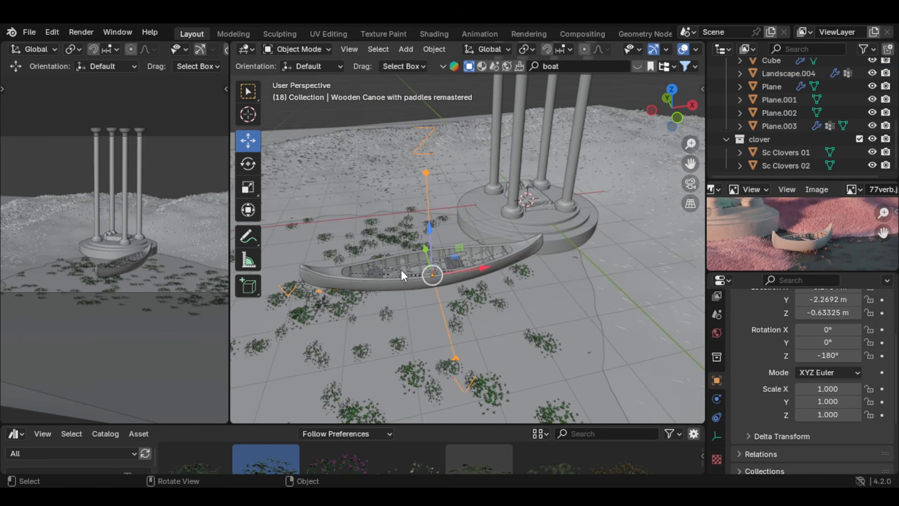
{"action": "key", "text": "s"}
{"action": "key", "text": "x"}
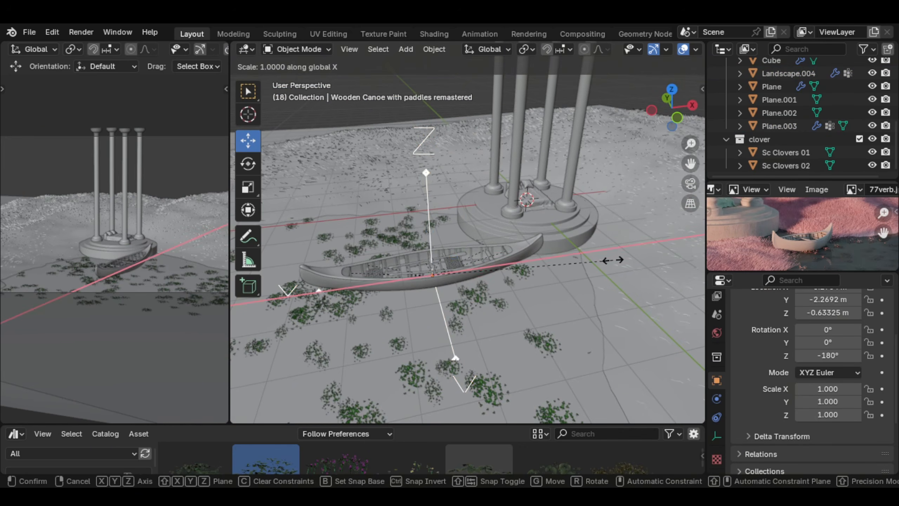
{"action": "left_click", "coordinate": [519, 258]}
{"action": "middle_click_drag", "start_coordinate": [518, 259], "coordinate": [559, 240]}
{"action": "scroll", "coordinate": [179, 253], "scroll_direction": "up", "scroll_amount": 4}
{"action": "scroll", "coordinate": [172, 293], "scroll_direction": "down", "scroll_amount": 3}
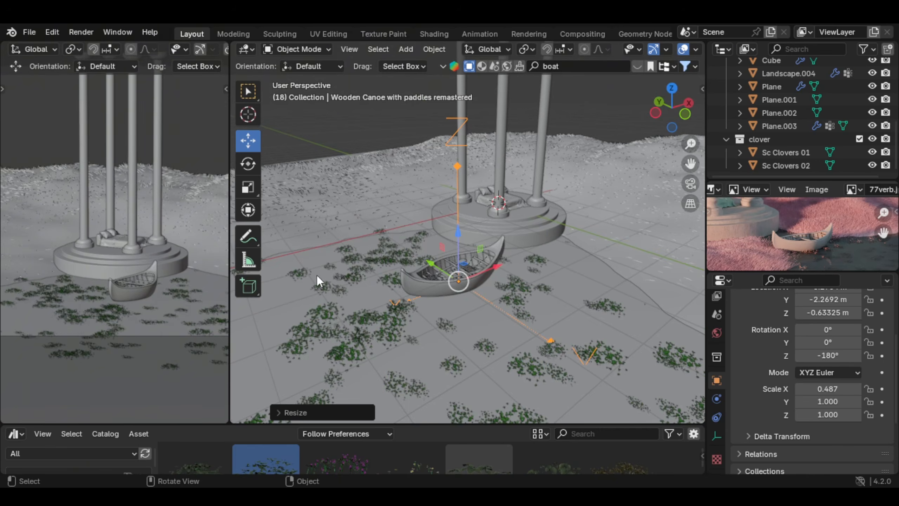
Step: Rotate the canoe about the Z axis to about -202.65°
{"action": "key", "text": "r"}
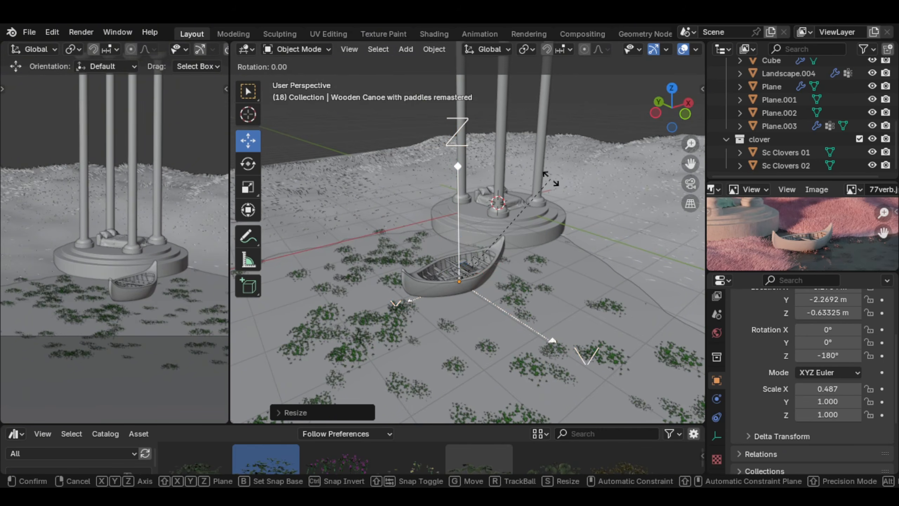
{"action": "key", "text": "z"}
{"action": "left_click", "coordinate": [433, 257]}
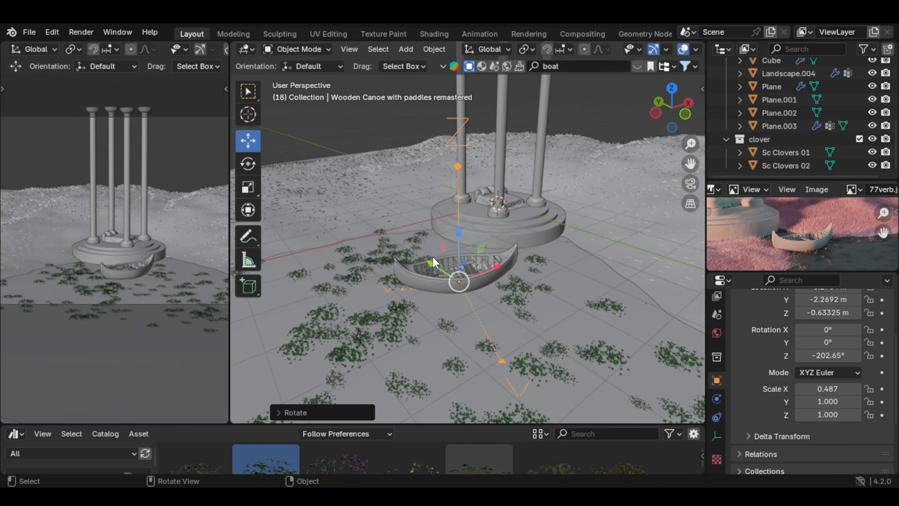
{"action": "middle_click_drag", "start_coordinate": [433, 256], "coordinate": [503, 251]}
{"action": "scroll", "coordinate": [503, 252], "scroll_direction": "down", "scroll_amount": 2}
{"action": "scroll", "coordinate": [152, 242], "scroll_direction": "down", "scroll_amount": 2}
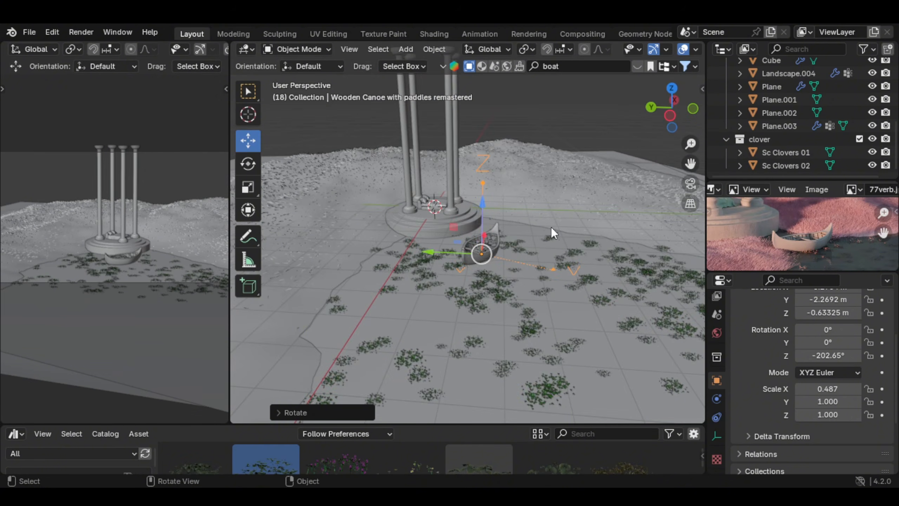
Step: Move the canoe in top view to the shoreline beside the pavilion and rotate it to about -210.64° on Z
{"action": "middle_click_drag", "start_coordinate": [551, 227], "coordinate": [435, 262]}
{"action": "key", "text": "KP_7"}
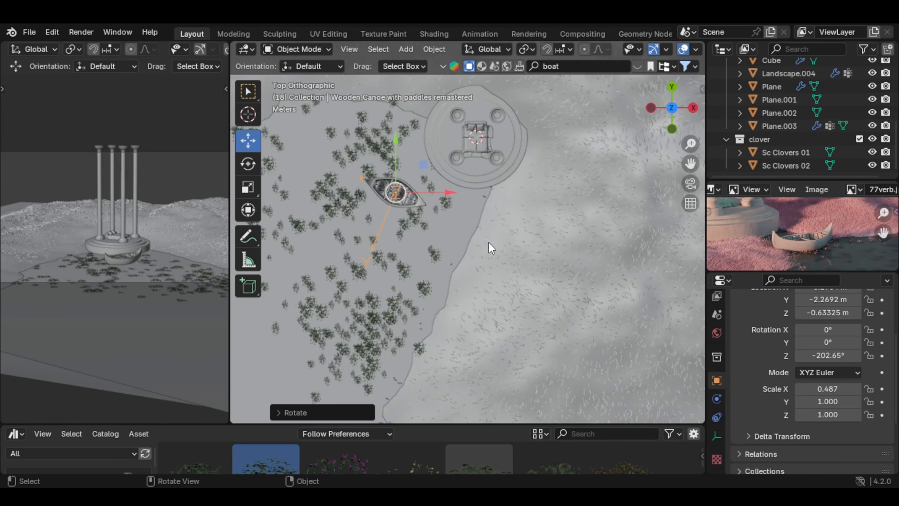
{"action": "key", "text": "g"}
{"action": "left_click", "coordinate": [564, 281]}
{"action": "key", "text": "r"}
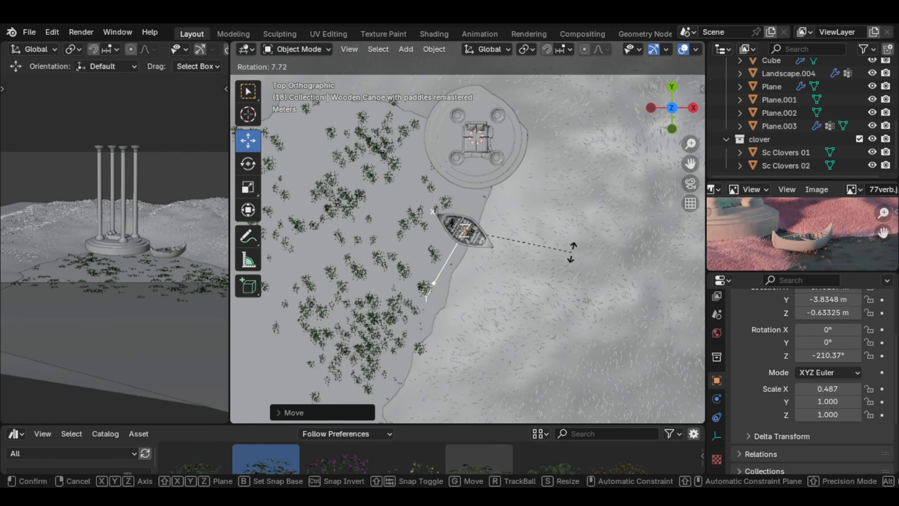
{"action": "left_click", "coordinate": [572, 249]}
{"action": "middle_click_drag", "start_coordinate": [572, 249], "coordinate": [493, 213]}
{"action": "scroll", "coordinate": [487, 268], "scroll_direction": "up", "scroll_amount": 2}
{"action": "scroll", "coordinate": [488, 268], "scroll_direction": "up", "scroll_amount": 4}
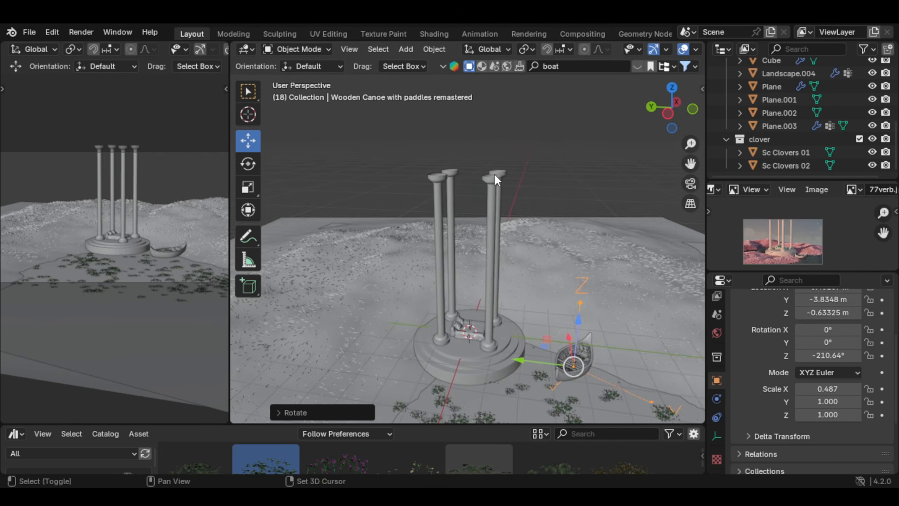
Step: Add a mesh circle at the pavilion's centre and raise it to the tops of the columns
{"action": "key", "text": "shift+a"}
{"action": "mouse_move", "coordinate": [487, 186]}
{"action": "left_click", "coordinate": [524, 214]}
{"action": "scroll", "coordinate": [477, 257], "scroll_direction": "down", "scroll_amount": 2}
{"action": "middle_click_drag", "start_coordinate": [480, 267], "coordinate": [481, 256], "text": "shift"}
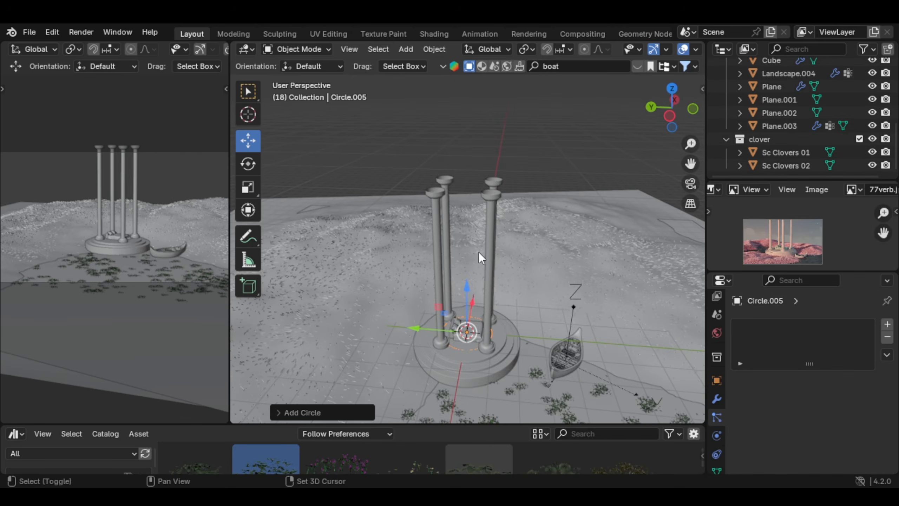
{"action": "left_click_drag", "start_coordinate": [469, 281], "coordinate": [475, 138]}
Step: Scale the circle's vertices by about 1.4 so it extends past the four columns, and fill it with a face
{"action": "key", "text": "Tab"}
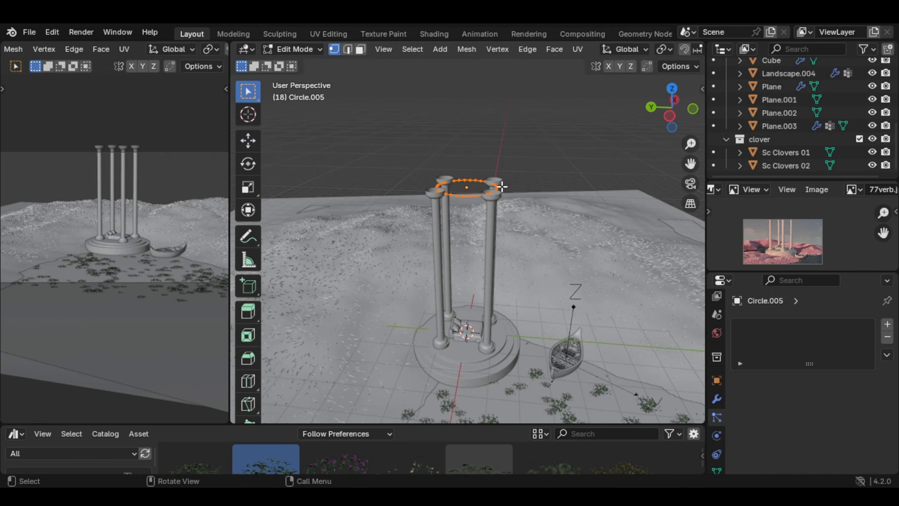
{"action": "scroll", "coordinate": [502, 186], "scroll_direction": "up", "scroll_amount": 5}
{"action": "scroll", "coordinate": [491, 217], "scroll_direction": "down", "scroll_amount": 6}
{"action": "key", "text": "s"}
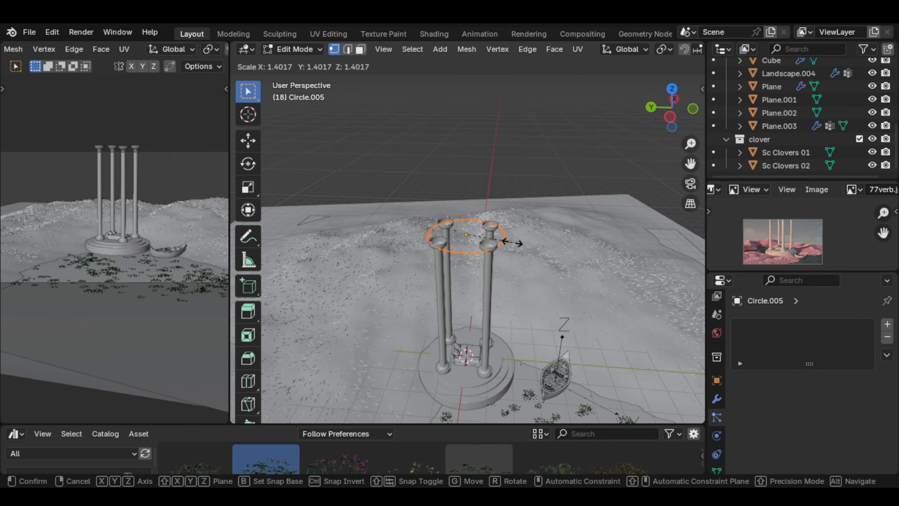
{"action": "left_click", "coordinate": [519, 245]}
{"action": "scroll", "coordinate": [515, 241], "scroll_direction": "up", "scroll_amount": 4}
{"action": "key", "text": "f"}
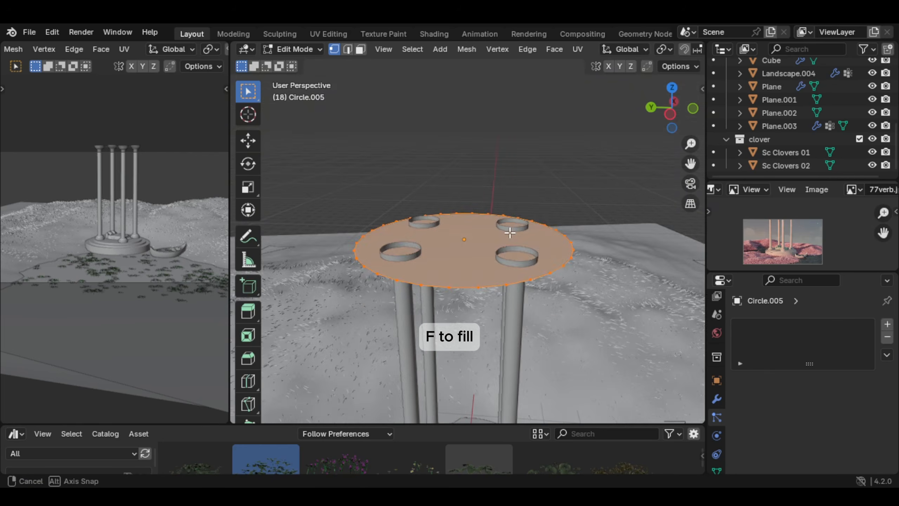
Step: Extrude the filled circle into a roof slab about 0.135 m thick and position it on the column capitals
{"action": "middle_click_drag", "start_coordinate": [509, 232], "coordinate": [510, 197]}
{"action": "key", "text": "e"}
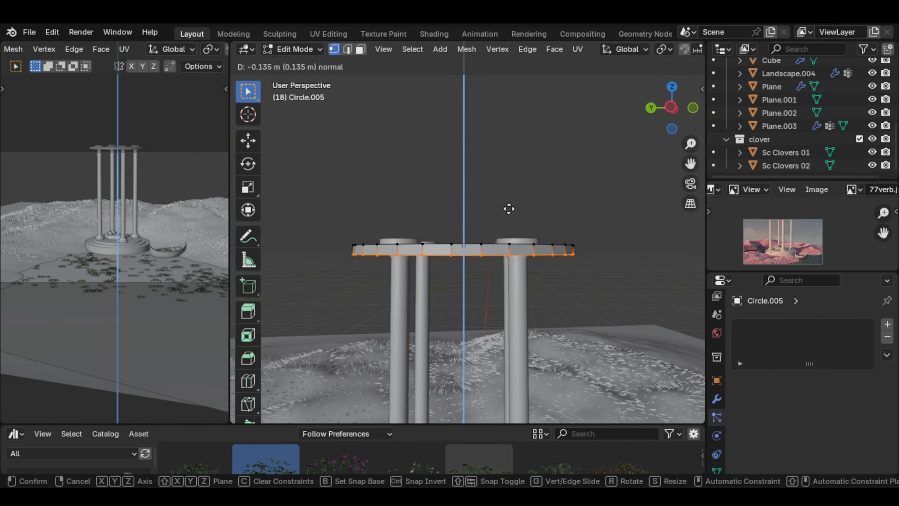
{"action": "left_click", "coordinate": [508, 209]}
{"action": "key", "text": "Tab"}
{"action": "middle_click_drag", "start_coordinate": [478, 216], "coordinate": [507, 235]}
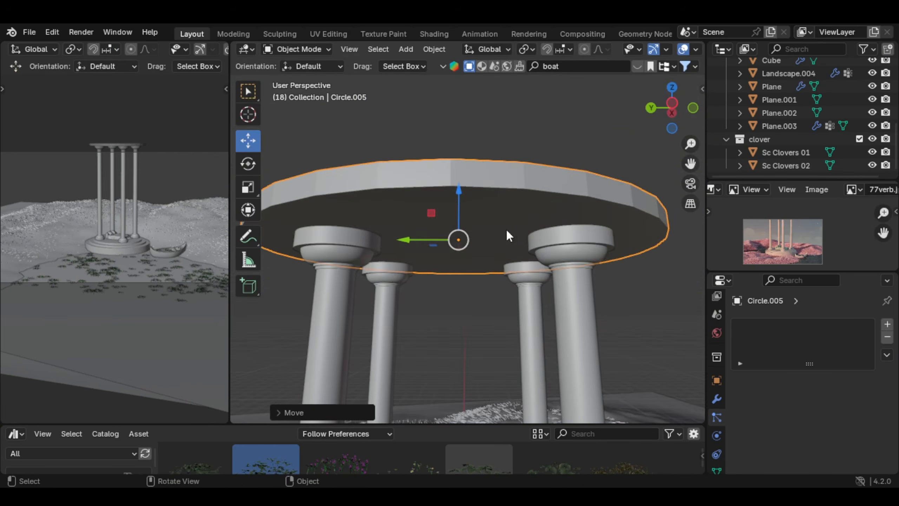
{"action": "scroll", "coordinate": [496, 220], "scroll_direction": "up", "scroll_amount": 2}
Step: Try Shade Smooth on the roof slab, switch it to Shade Auto Smooth, and add a level 1 Subdivision Surface
{"action": "right_click", "coordinate": [458, 193]}
{"action": "left_click", "coordinate": [418, 194]}
{"action": "right_click", "coordinate": [451, 199]}
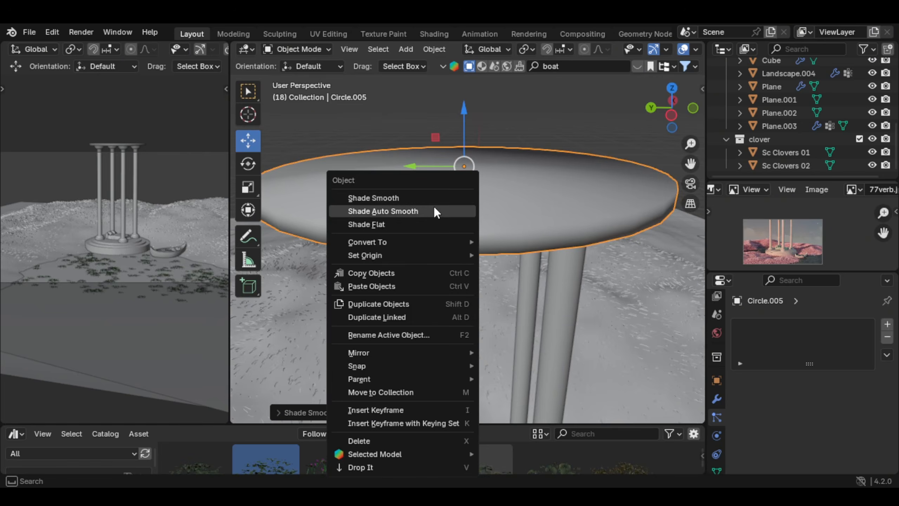
{"action": "left_click", "coordinate": [407, 208]}
{"action": "scroll", "coordinate": [480, 202], "scroll_direction": "down", "scroll_amount": 1}
{"action": "key", "text": "ctrl+1"}
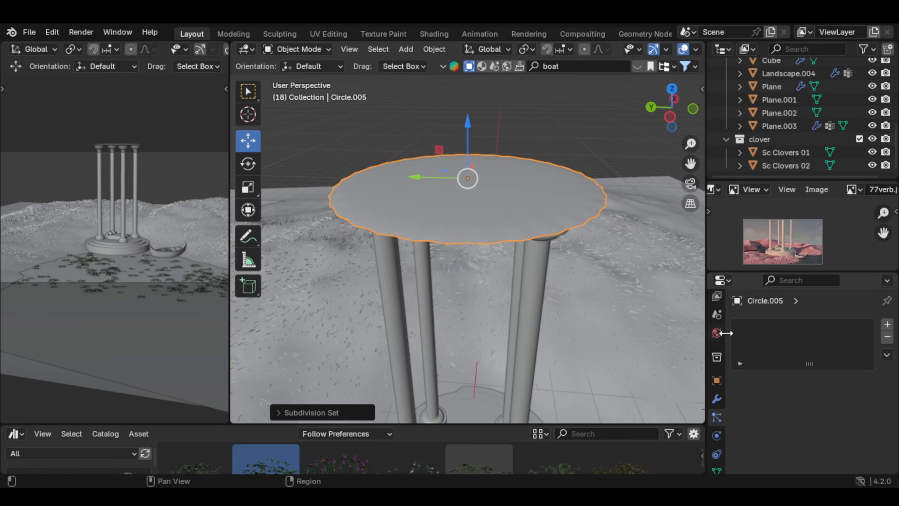
Step: Add a Bevel modifier to the roof slab and order it before the Subdivision modifier
{"action": "left_click", "coordinate": [717, 398]}
{"action": "left_click", "coordinate": [797, 320]}
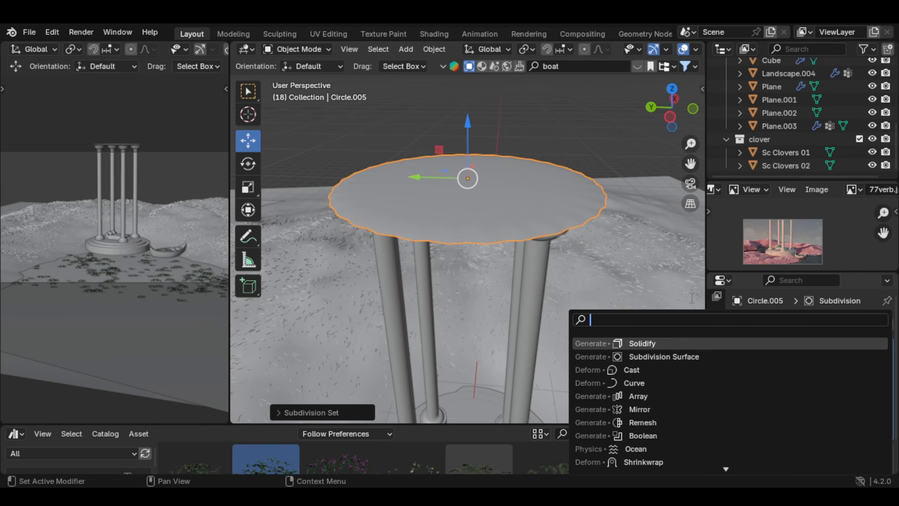
{"action": "type", "text": "bevel"}
{"action": "key", "text": "Return"}
{"action": "left_click_drag", "start_coordinate": [889, 425], "coordinate": [880, 306]}
{"action": "middle_click_drag", "start_coordinate": [404, 235], "coordinate": [430, 210]}
{"action": "scroll", "coordinate": [496, 216], "scroll_direction": "up", "scroll_amount": 3}
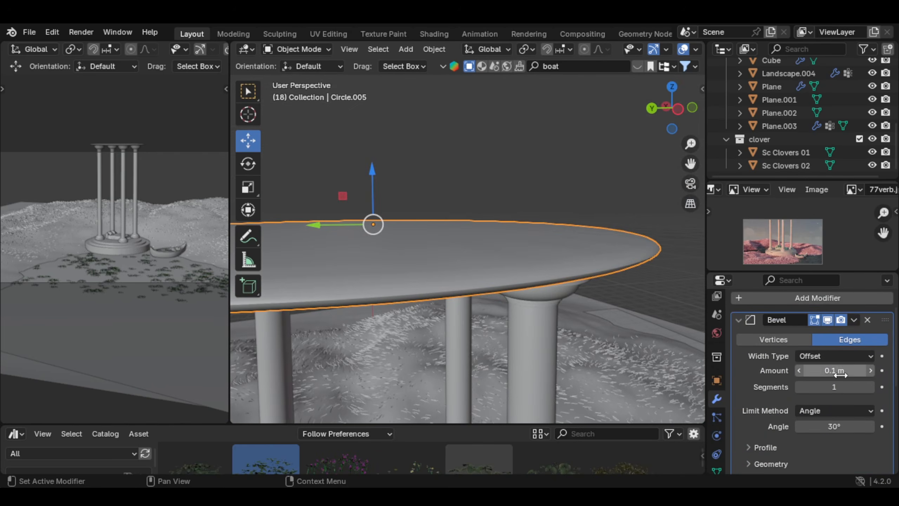
Step: Set the roof slab's Bevel amount to 0.001 m with 2 segments
{"action": "left_click", "coordinate": [827, 370]}
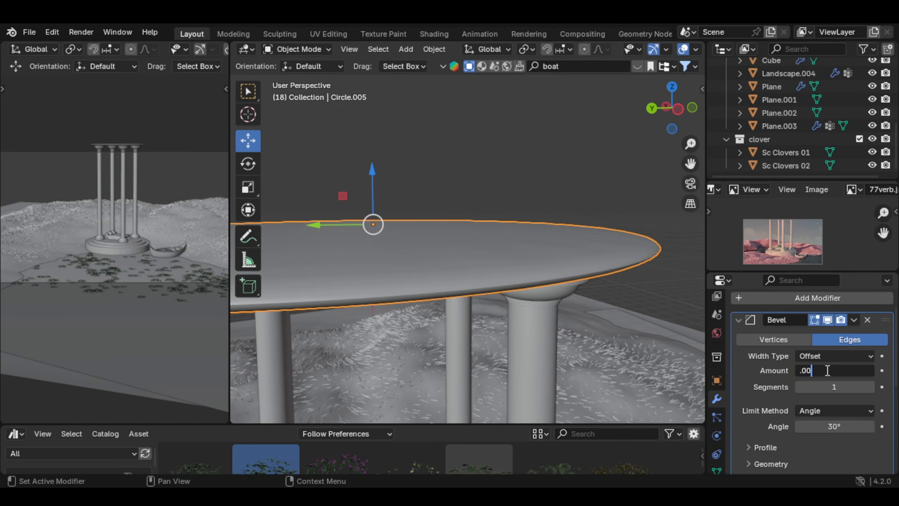
{"action": "key", "text": "Return"}
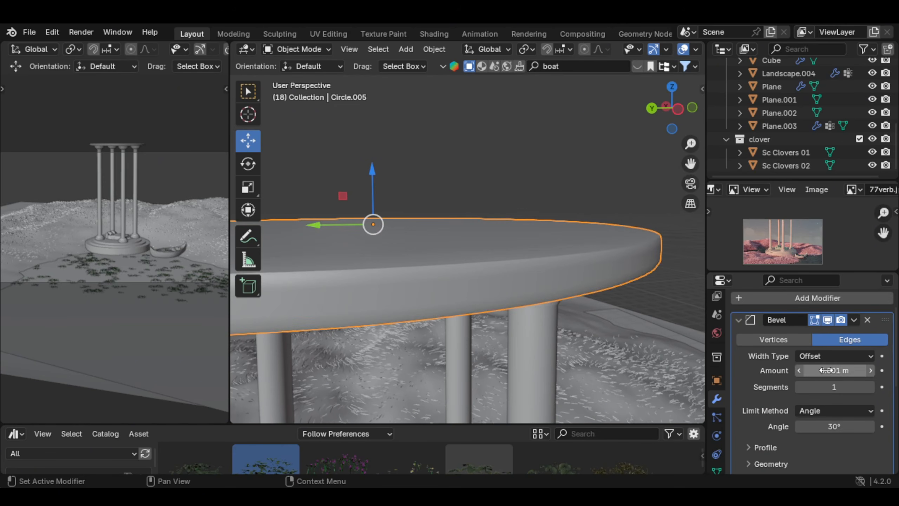
{"action": "left_click", "coordinate": [869, 385]}
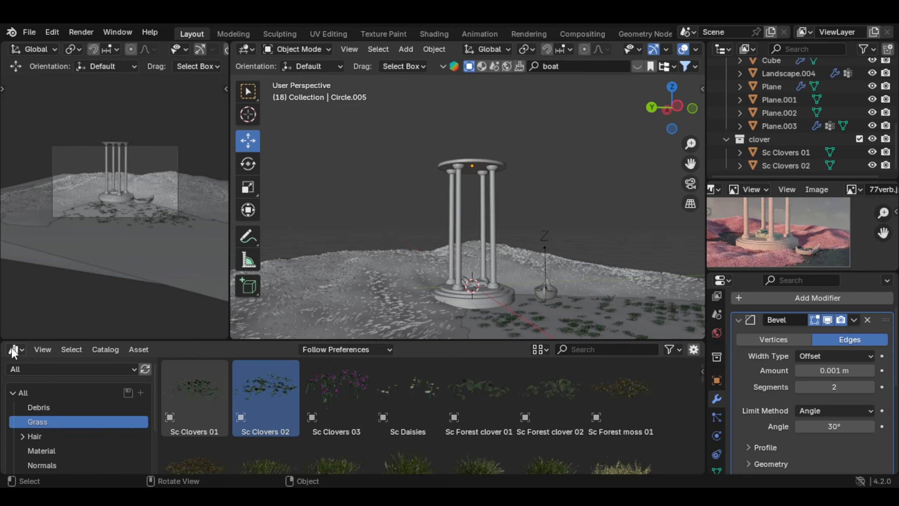
Step: Enlarge the Asset Browser area and change it to the Shader Editor
{"action": "left_click", "coordinate": [43, 349]}
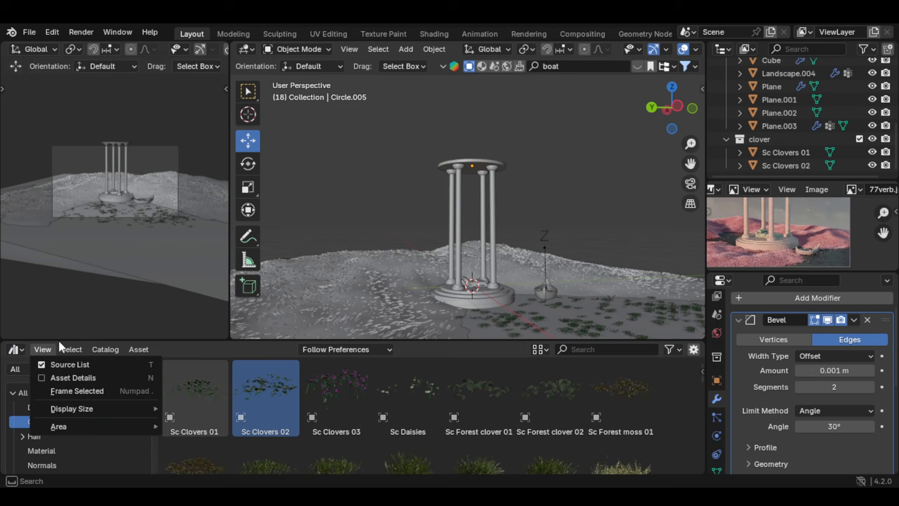
{"action": "left_click", "coordinate": [16, 349]}
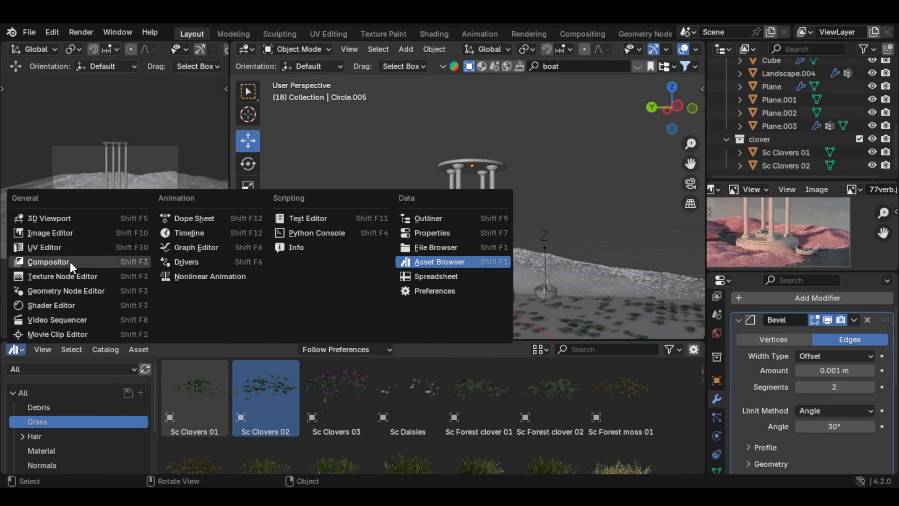
{"action": "left_click", "coordinate": [70, 306]}
{"action": "left_click", "coordinate": [13, 349]}
{"action": "left_click", "coordinate": [84, 309]}
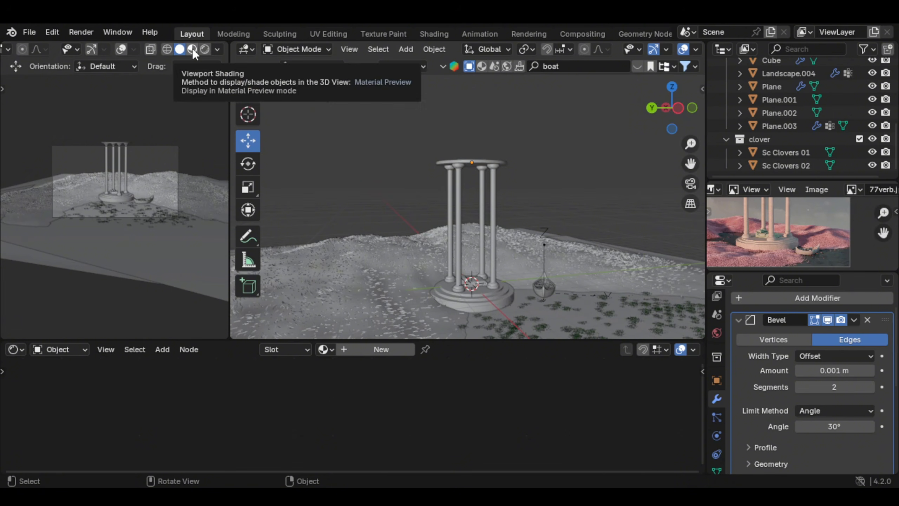
Step: Select the pavilion's stepped base and switch both 3D viewports to Material Preview shading
{"action": "left_click", "coordinate": [192, 48]}
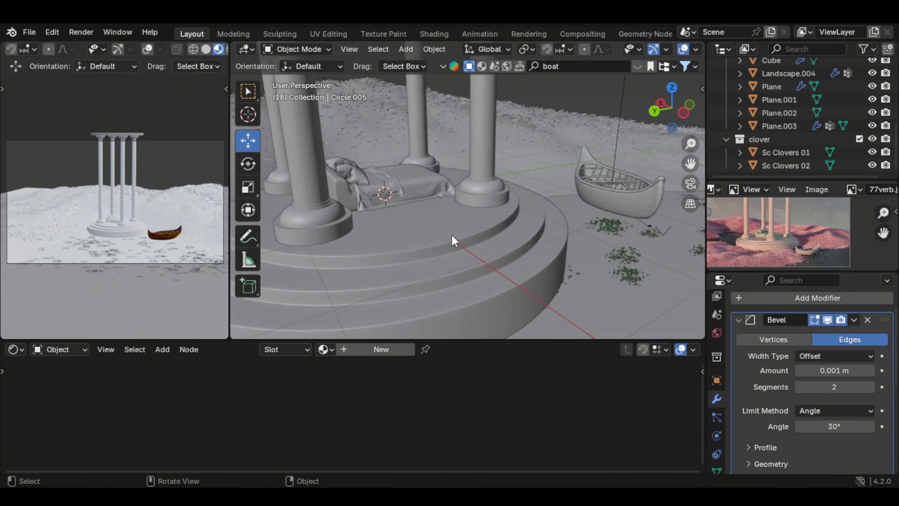
{"action": "middle_click_drag", "start_coordinate": [452, 235], "coordinate": [489, 236]}
{"action": "left_click", "coordinate": [446, 237]}
{"action": "middle_click_drag", "start_coordinate": [488, 236], "coordinate": [643, 73]}
{"action": "left_click", "coordinate": [668, 49]}
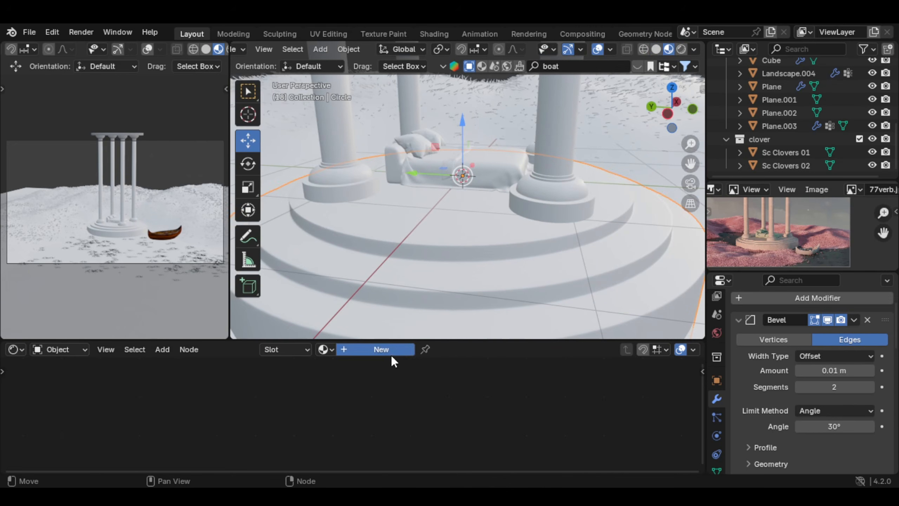
Step: Create a new material named plaster on the stepped base and enlarge the Shader Editor area
{"action": "left_click", "coordinate": [390, 350]}
{"action": "left_click", "coordinate": [388, 350]}
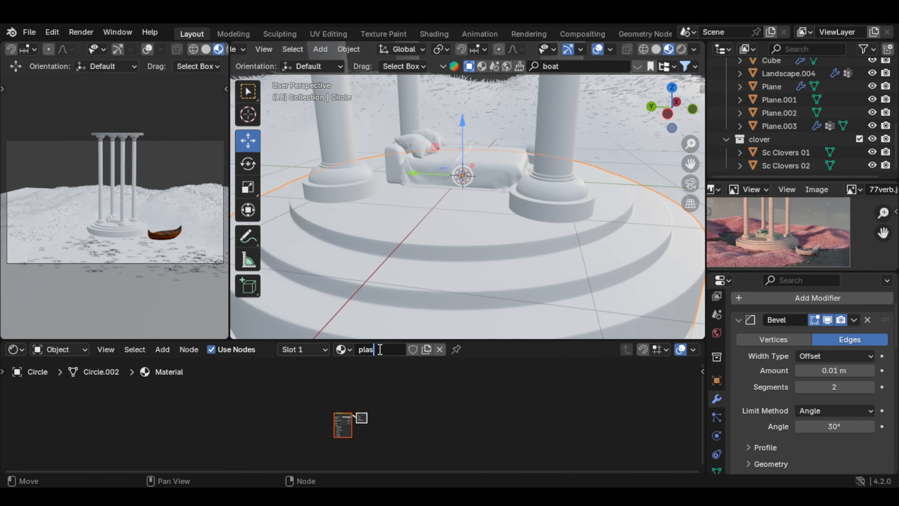
{"action": "key", "text": "Return"}
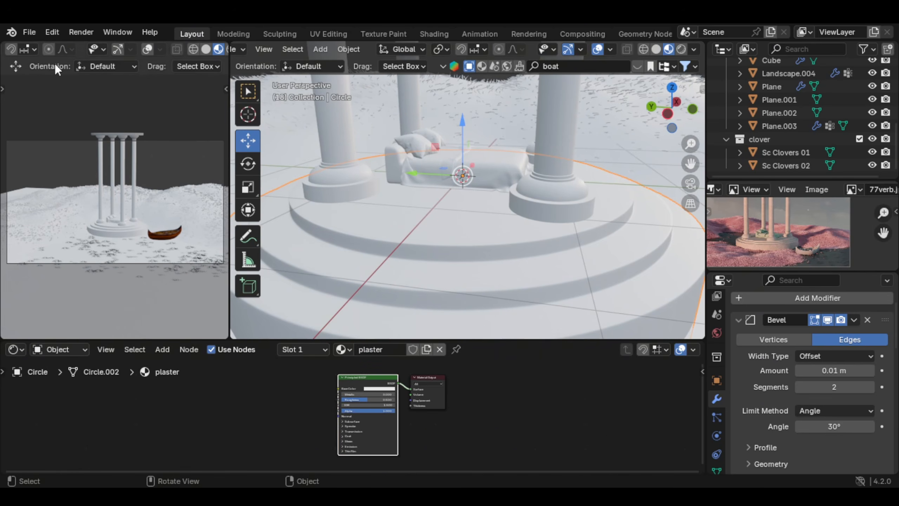
{"action": "left_click", "coordinate": [47, 31]}
{"action": "scroll", "coordinate": [340, 361], "scroll_direction": "up", "scroll_amount": 3}
{"action": "left_click_drag", "start_coordinate": [462, 340], "coordinate": [460, 286]}
{"action": "scroll", "coordinate": [410, 344], "scroll_direction": "up", "scroll_amount": 2}
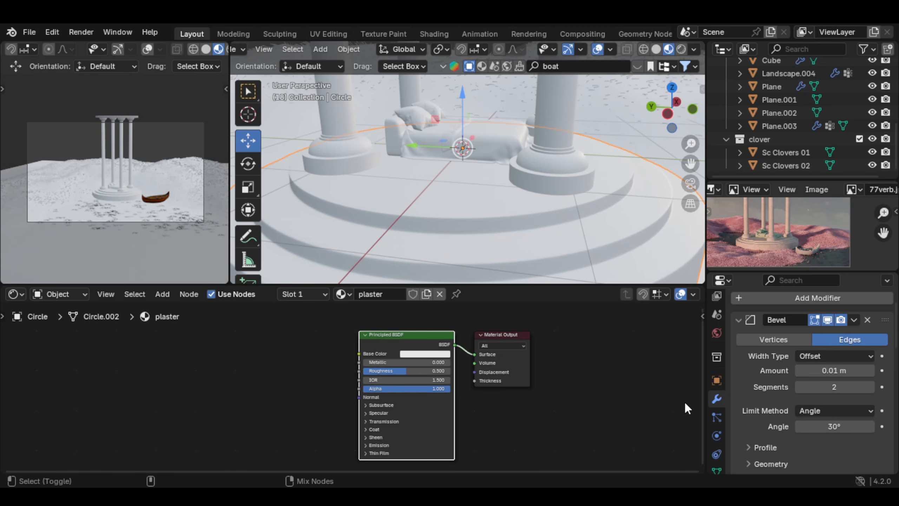
Step: Add the Plaster002 4K texture set with mapping, roughness, displacement and normal nodes to the plaster material's Principled BSDF
{"action": "scroll", "coordinate": [478, 354], "scroll_direction": "down", "scroll_amount": 3}
{"action": "middle_click_drag", "start_coordinate": [392, 369], "coordinate": [534, 364], "text": "shift"}
{"action": "scroll", "coordinate": [543, 364], "scroll_direction": "down", "scroll_amount": 1}
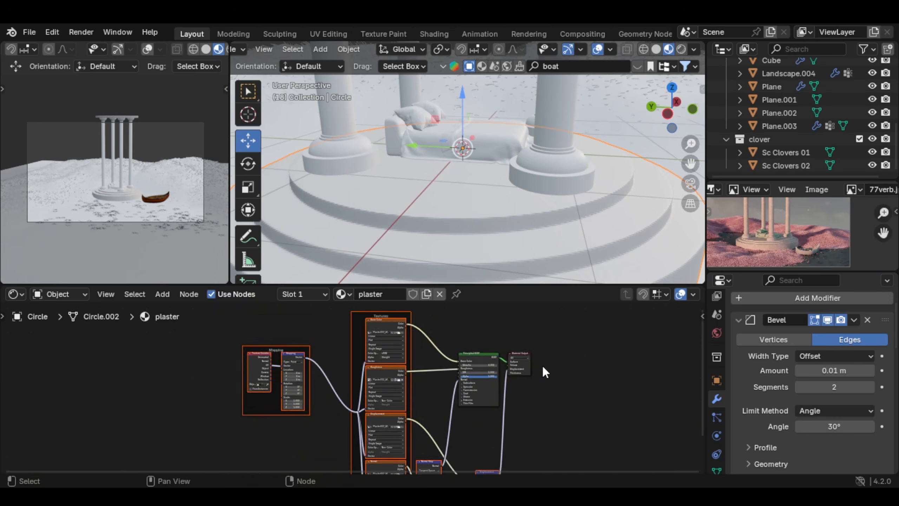
{"action": "middle_click_drag", "start_coordinate": [477, 362], "coordinate": [485, 337], "text": "shift"}
{"action": "scroll", "coordinate": [479, 373], "scroll_direction": "down", "scroll_amount": 1}
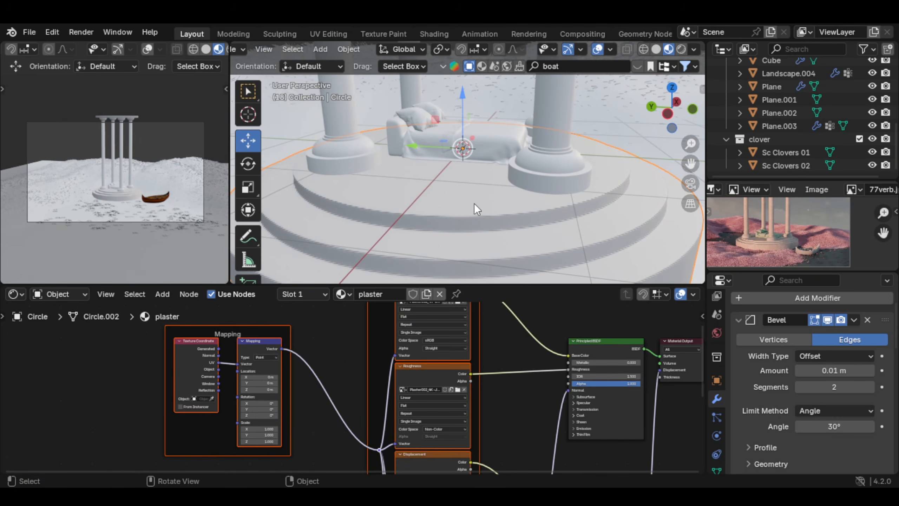
Step: Try to UV-map the whole stepped base with Unwrap followed by Cube Projection
{"action": "key", "text": "Tab"}
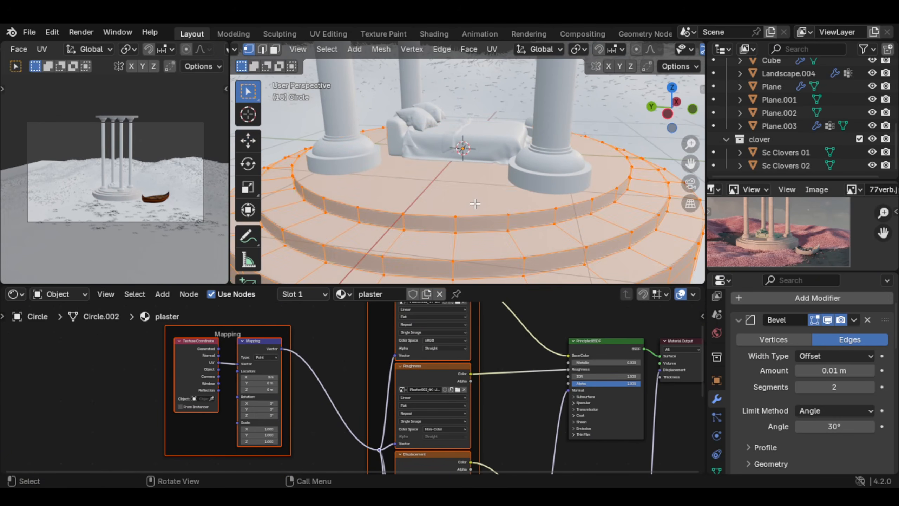
{"action": "key", "text": "u"}
{"action": "left_click", "coordinate": [492, 199]}
{"action": "key", "text": "u"}
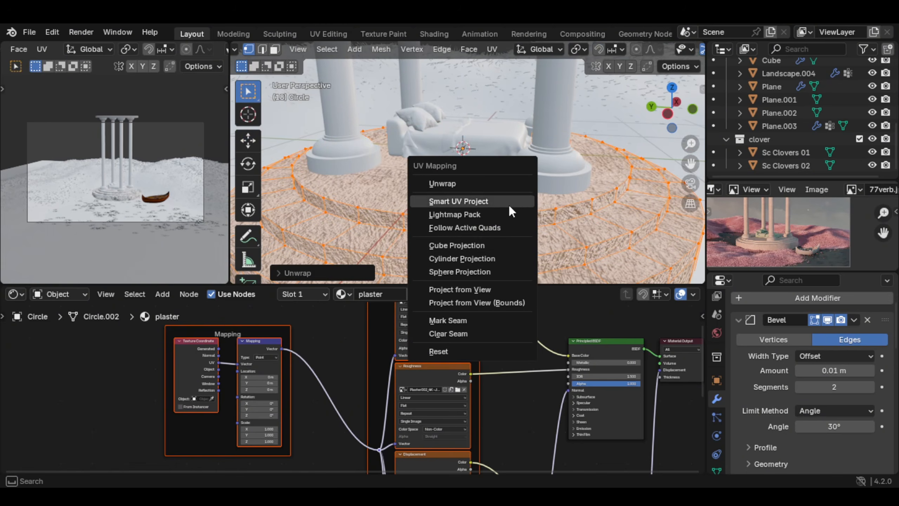
{"action": "left_click", "coordinate": [498, 244]}
{"action": "middle_click_drag", "start_coordinate": [497, 245], "coordinate": [473, 154]}
{"action": "key", "text": "Tab"}
{"action": "scroll", "coordinate": [531, 225], "scroll_direction": "up", "scroll_amount": 4}
{"action": "key", "text": "Tab"}
{"action": "key", "text": "Tab"}
{"action": "scroll", "coordinate": [479, 168], "scroll_direction": "up", "scroll_amount": 3}
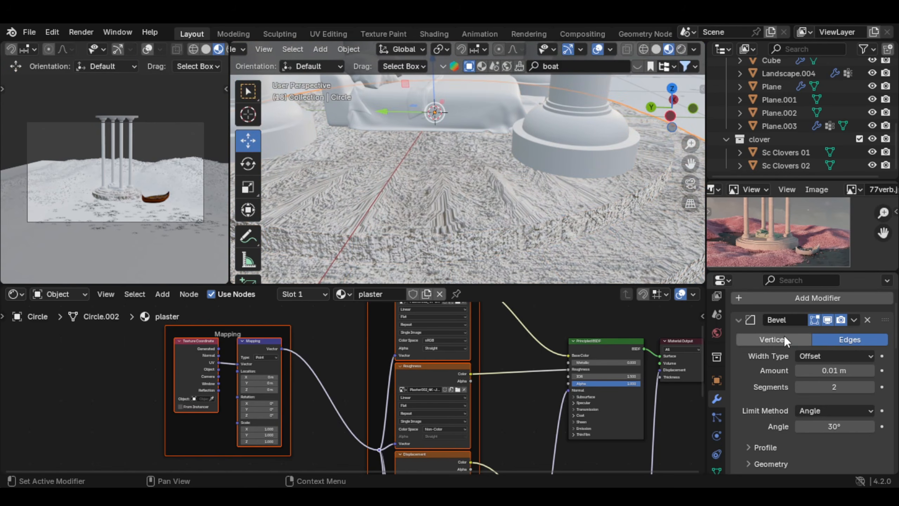
Step: Apply the stepped base's Bevel and Subdivision modifiers and remove its Solidify modifier
{"action": "scroll", "coordinate": [784, 368], "scroll_direction": "down", "scroll_amount": 2}
{"action": "scroll", "coordinate": [784, 372], "scroll_direction": "up", "scroll_amount": 2}
{"action": "key", "text": "ctrl+a"}
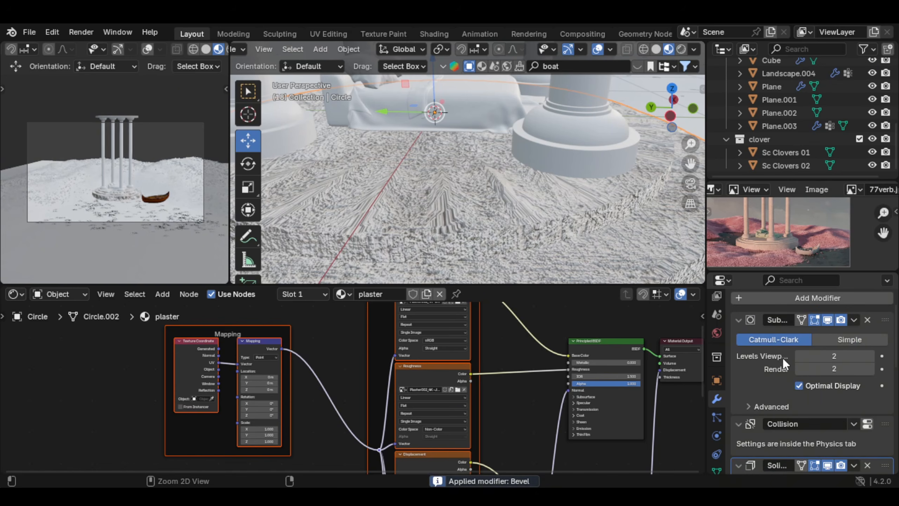
{"action": "key", "text": "ctrl+a"}
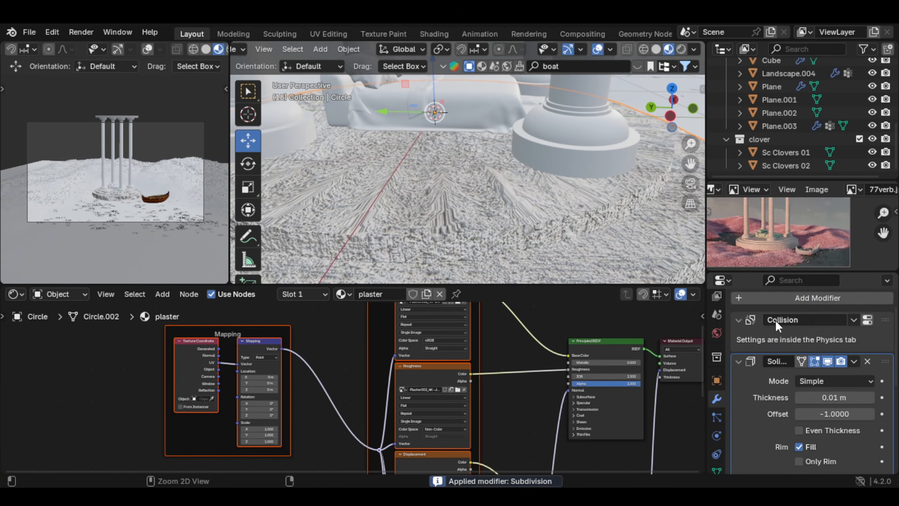
{"action": "key", "text": "ctrl+x"}
Step: Unwrap the stepped base's mesh again and remap its UVs with Cube Projection
{"action": "key", "text": "Tab"}
{"action": "key", "text": "u"}
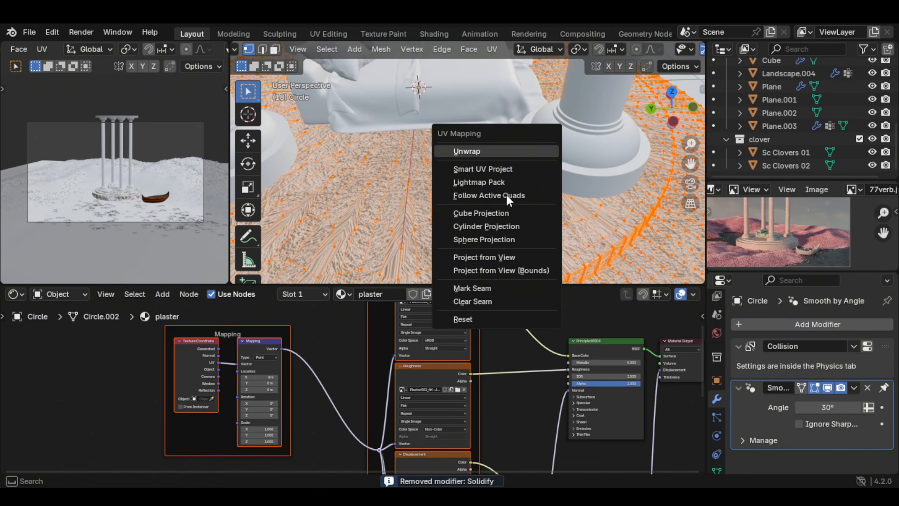
{"action": "key", "text": "Return"}
{"action": "key", "text": "u"}
{"action": "left_click", "coordinate": [495, 257]}
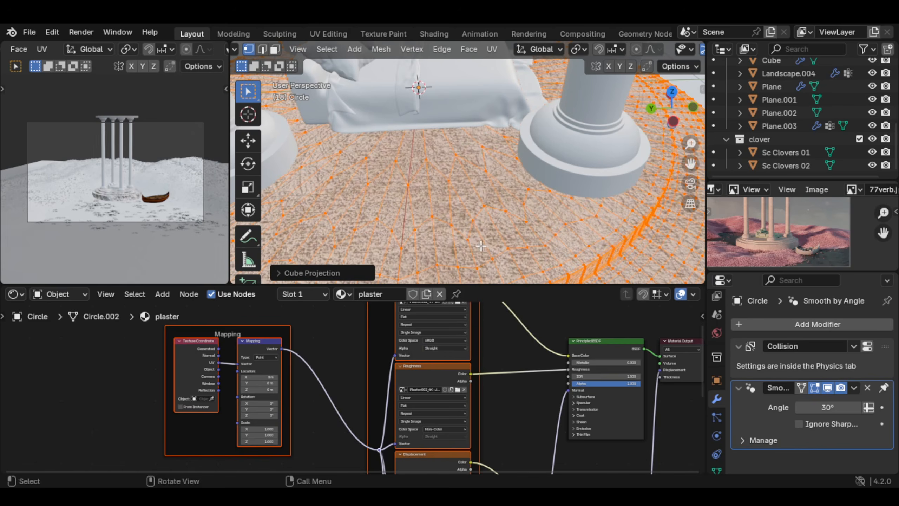
{"action": "key", "text": "Tab"}
{"action": "scroll", "coordinate": [493, 221], "scroll_direction": "down", "scroll_amount": 3}
{"action": "middle_click_drag", "start_coordinate": [494, 221], "coordinate": [518, 153]}
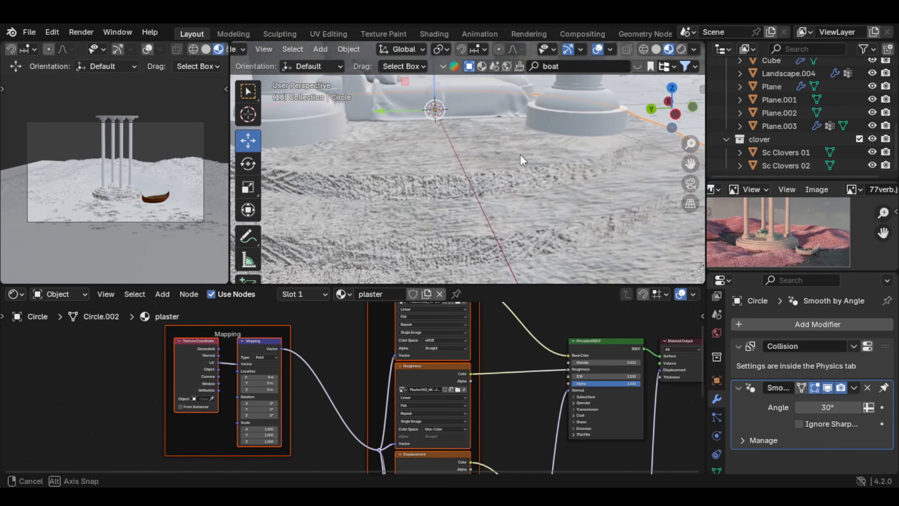
Step: Set the Displacement node's Scale to 0.01 in the plaster material
{"action": "double_click", "coordinate": [416, 406]}
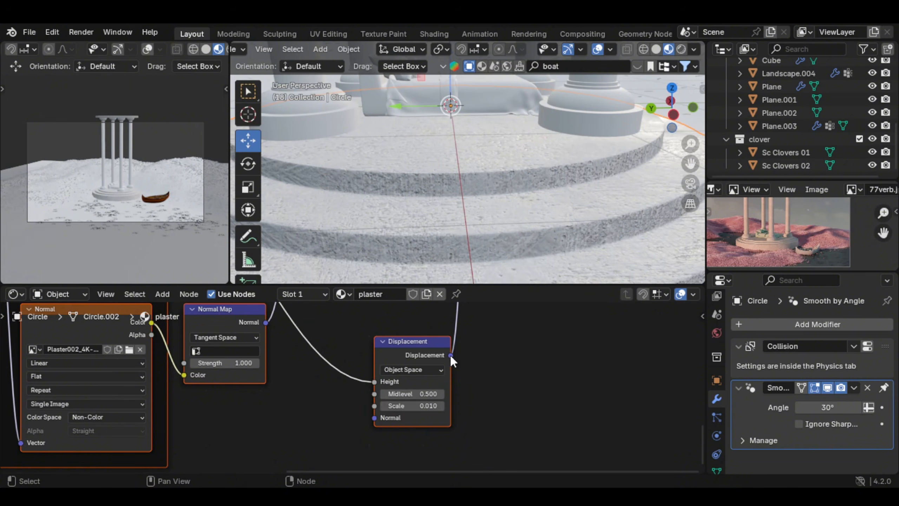
{"action": "left_click_drag", "start_coordinate": [423, 406], "coordinate": [428, 406]}
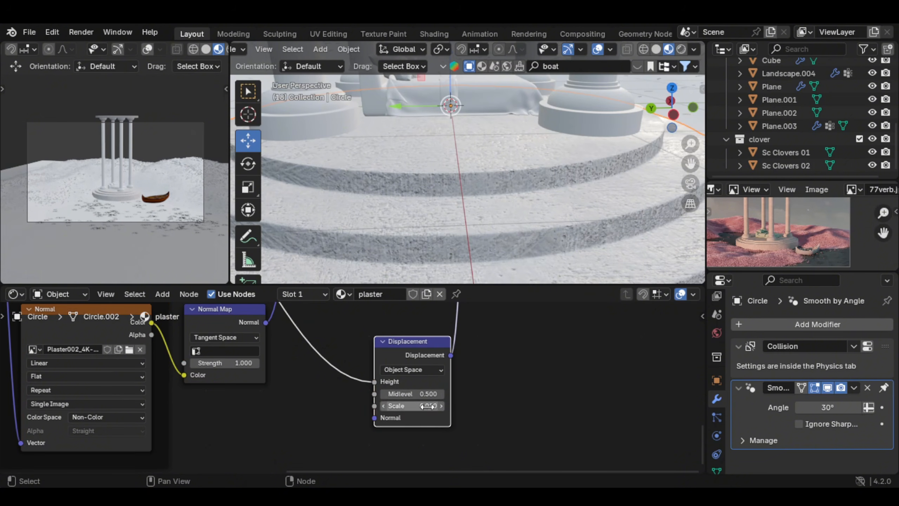
{"action": "type", "text": ".01"}
{"action": "key", "text": "Return"}
{"action": "scroll", "coordinate": [518, 185], "scroll_direction": "up", "scroll_amount": 3}
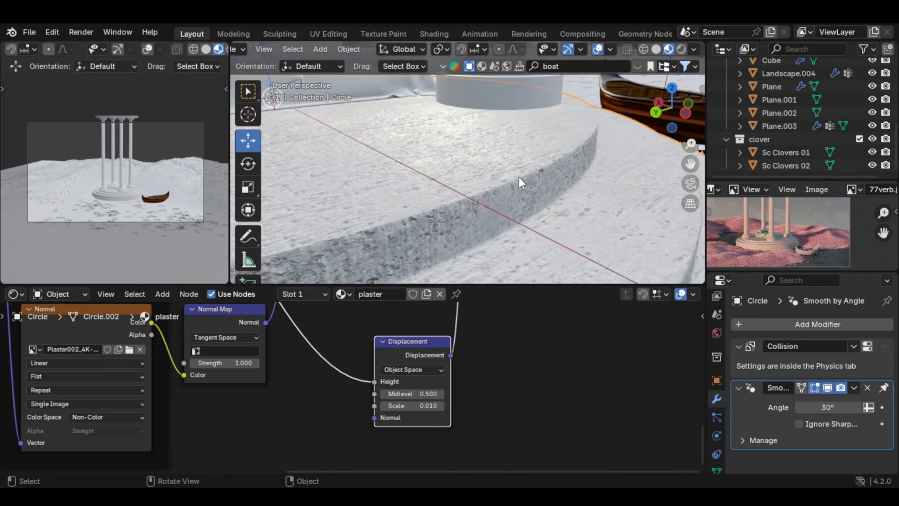
{"action": "scroll", "coordinate": [478, 184], "scroll_direction": "down", "scroll_amount": 3}
{"action": "scroll", "coordinate": [495, 203], "scroll_direction": "up", "scroll_amount": 4}
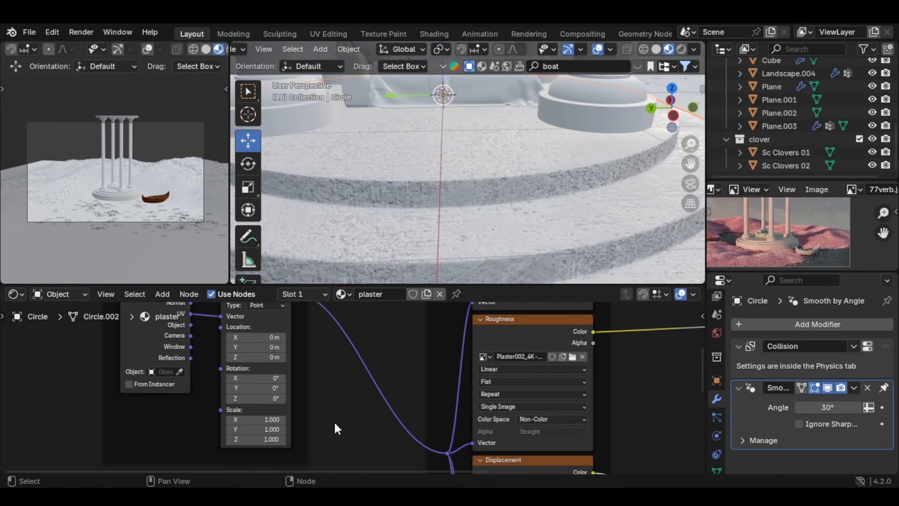
Step: Set the Mapping node's Scale to 5 on all three axes in the plaster material
{"action": "scroll", "coordinate": [333, 425], "scroll_direction": "left", "scroll_amount": 5, "text": "ctrl"}
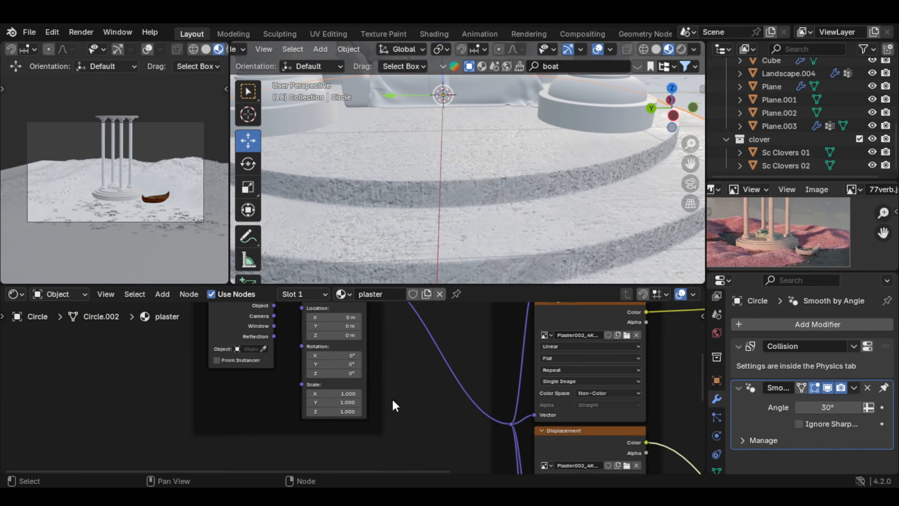
{"action": "left_click_drag", "start_coordinate": [330, 393], "coordinate": [328, 411]}
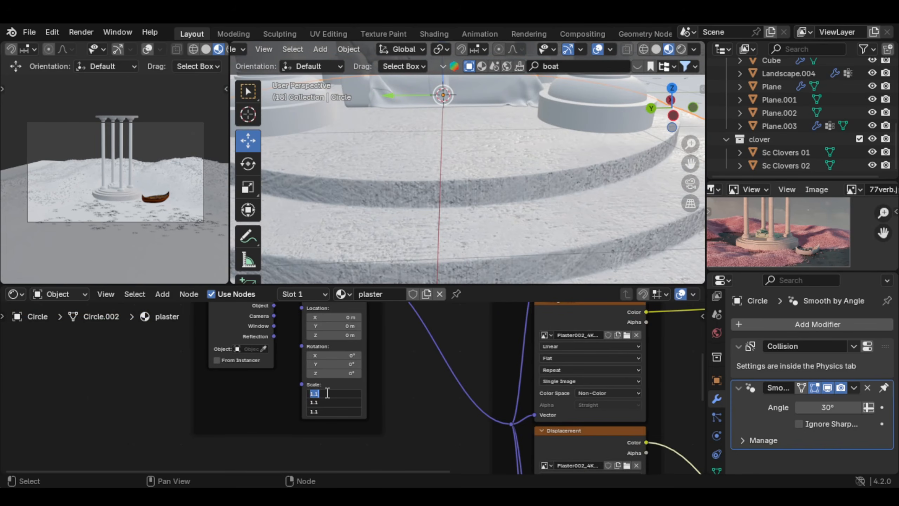
{"action": "key", "text": "Return"}
Step: Assign the existing plaster material to the pavilion's front column
{"action": "scroll", "coordinate": [514, 160], "scroll_direction": "down", "scroll_amount": 4}
{"action": "middle_click_drag", "start_coordinate": [520, 149], "coordinate": [495, 188], "text": "shift"}
{"action": "scroll", "coordinate": [497, 192], "scroll_direction": "down", "scroll_amount": 3}
{"action": "left_click", "coordinate": [497, 193]}
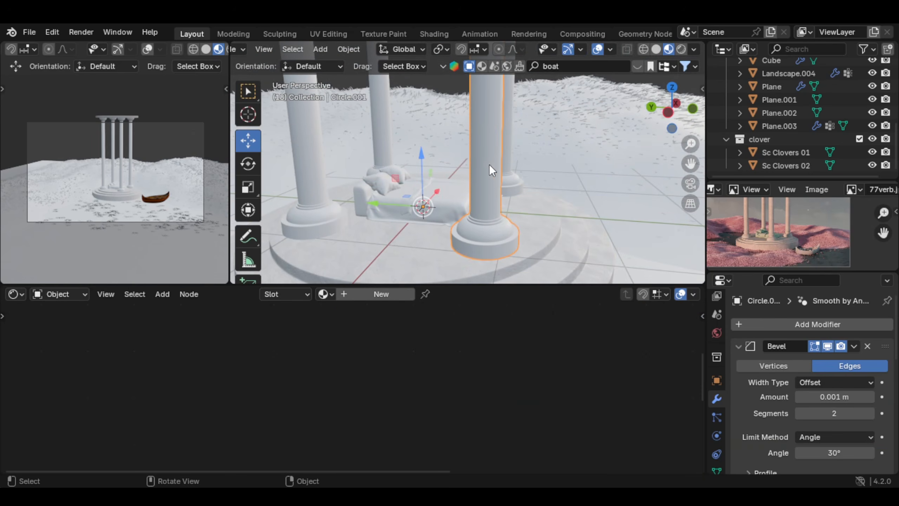
{"action": "left_click", "coordinate": [323, 294]}
{"action": "left_click", "coordinate": [351, 326]}
Step: Dissolve the horizontal edge loop around the middle of the front column's shaft
{"action": "key", "text": "Tab"}
{"action": "scroll", "coordinate": [439, 230], "scroll_direction": "up", "scroll_amount": 5}
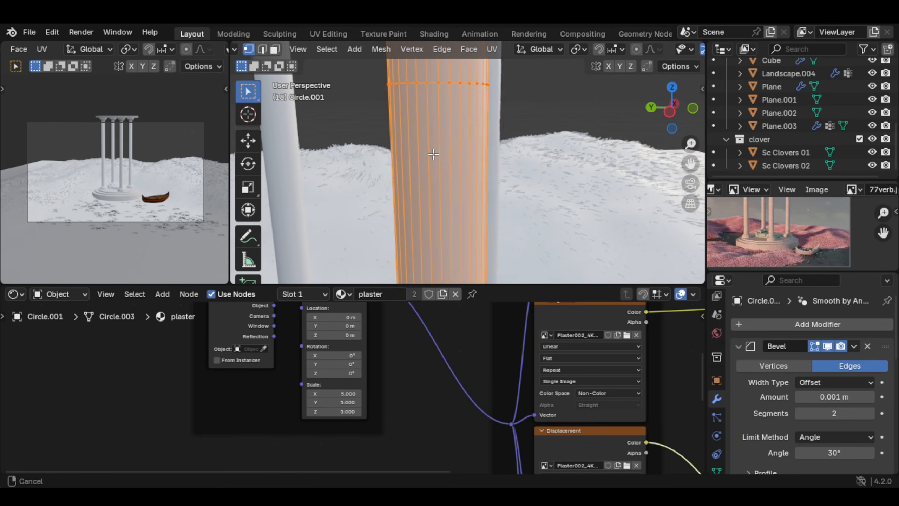
{"action": "key", "text": "2"}
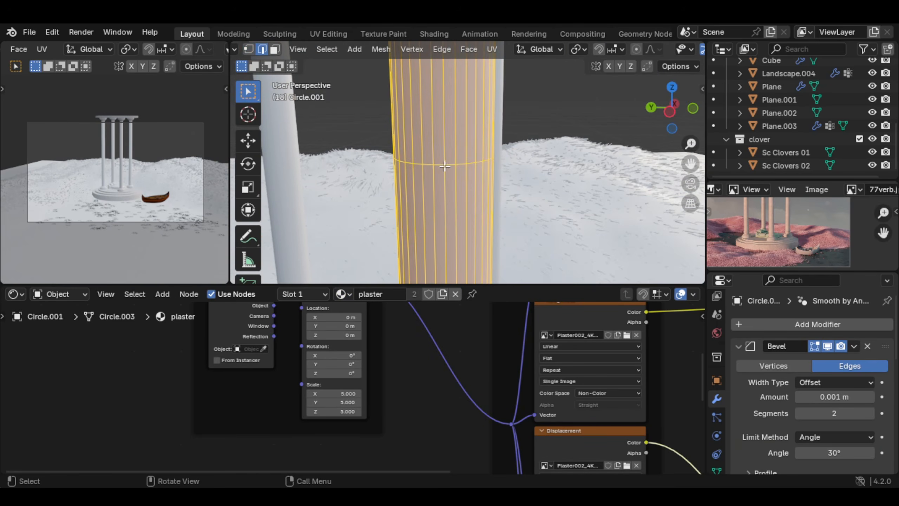
{"action": "key", "text": "alt+a"}
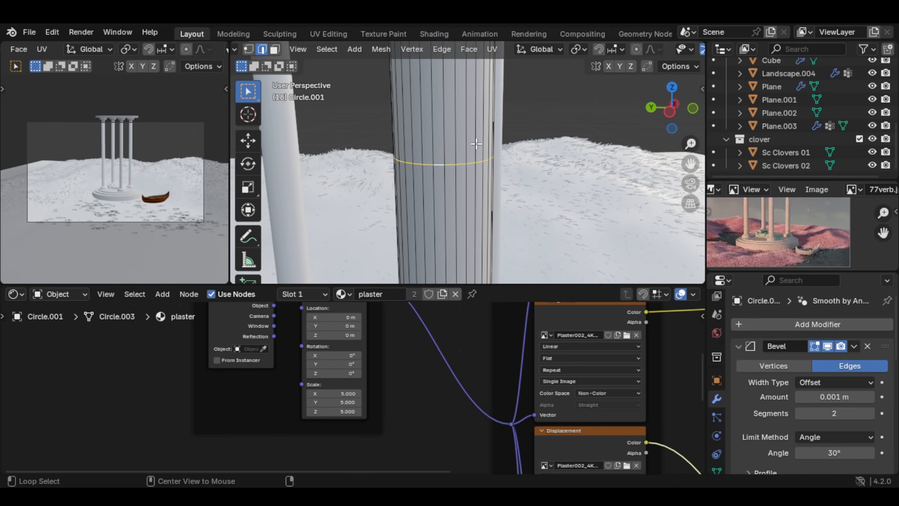
{"action": "key", "text": "x"}
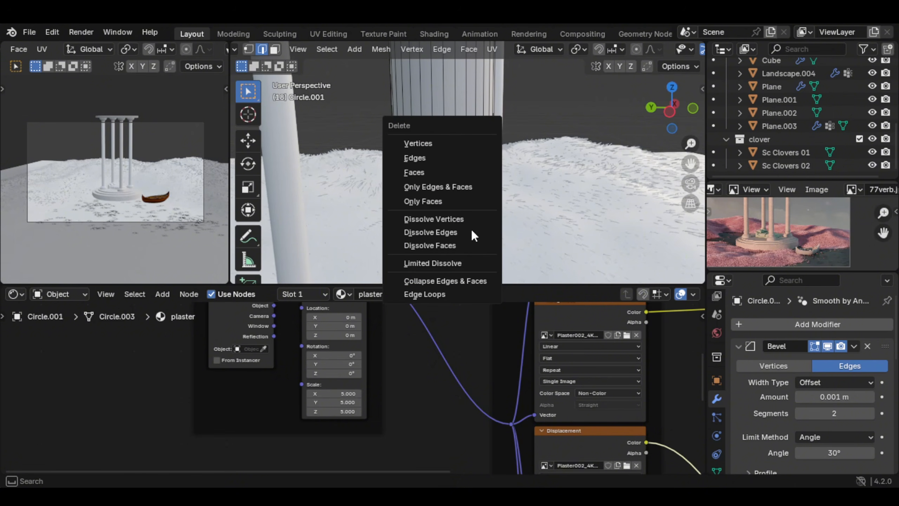
{"action": "left_click", "coordinate": [431, 232]}
Step: Add 12 evenly spaced loop cuts along the height of the front column's shaft
{"action": "scroll", "coordinate": [467, 144], "scroll_direction": "down", "scroll_amount": 5}
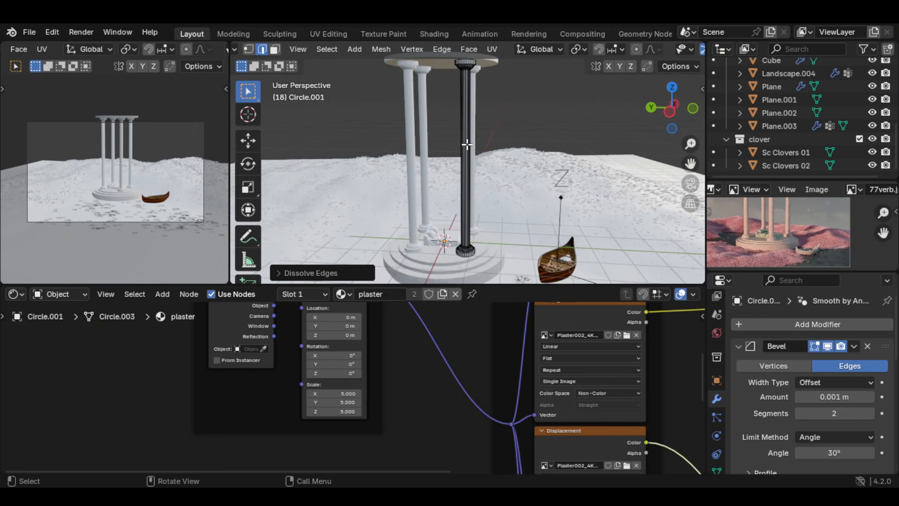
{"action": "key", "text": "ctrl+r"}
{"action": "scroll", "coordinate": [468, 145], "scroll_direction": "up", "scroll_amount": 11}
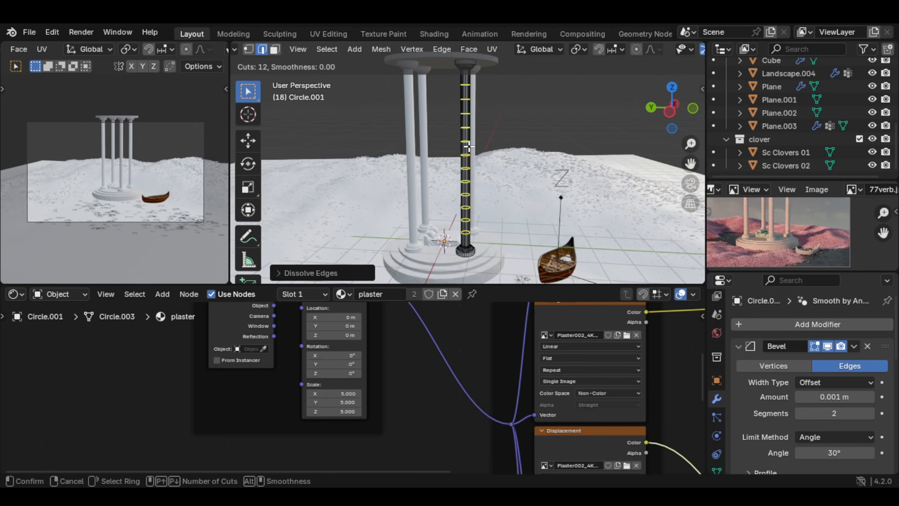
{"action": "left_click", "coordinate": [468, 146]}
{"action": "right_click", "coordinate": [469, 147]}
{"action": "key", "text": "Tab"}
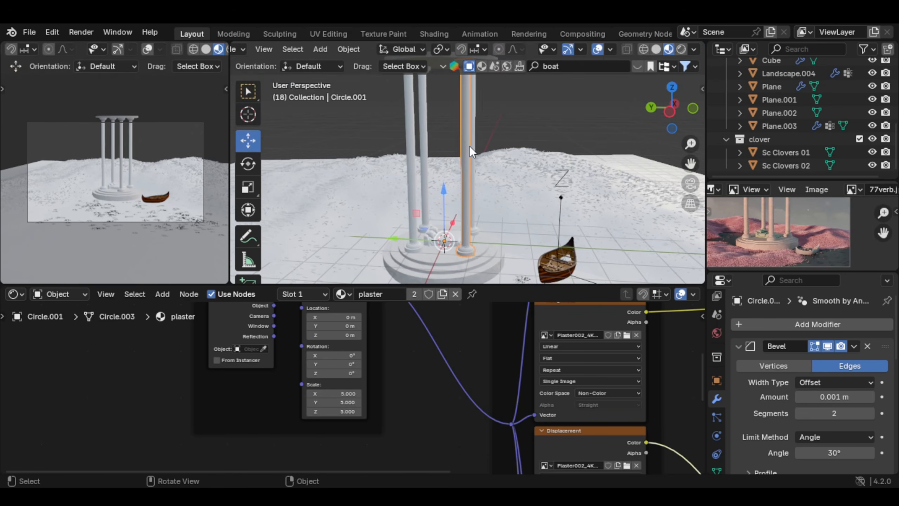
Step: Unwrap the front column's entire mesh and remap its UVs with Cube Projection
{"action": "scroll", "coordinate": [471, 149], "scroll_direction": "up", "scroll_amount": 2}
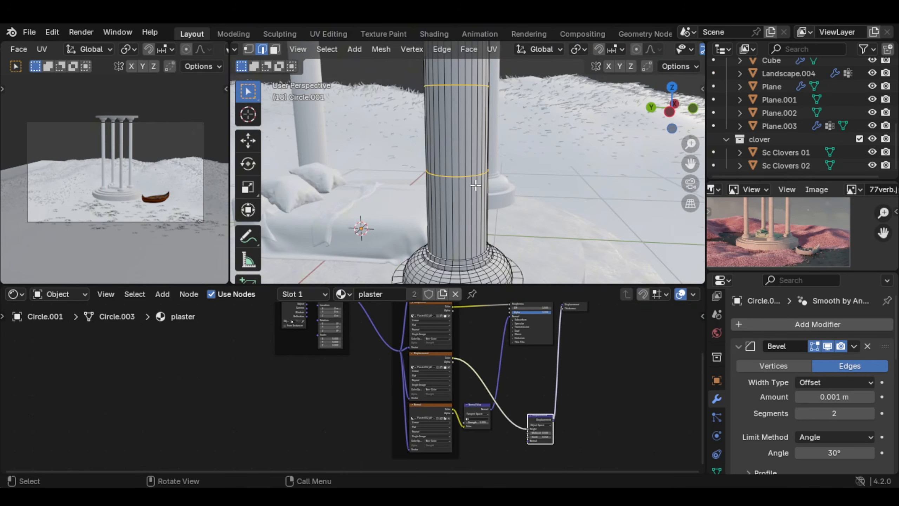
{"action": "middle_click_drag", "start_coordinate": [468, 192], "coordinate": [475, 186], "text": "shift"}
{"action": "scroll", "coordinate": [477, 134], "scroll_direction": "down", "scroll_amount": 4}
{"action": "key", "text": "a"}
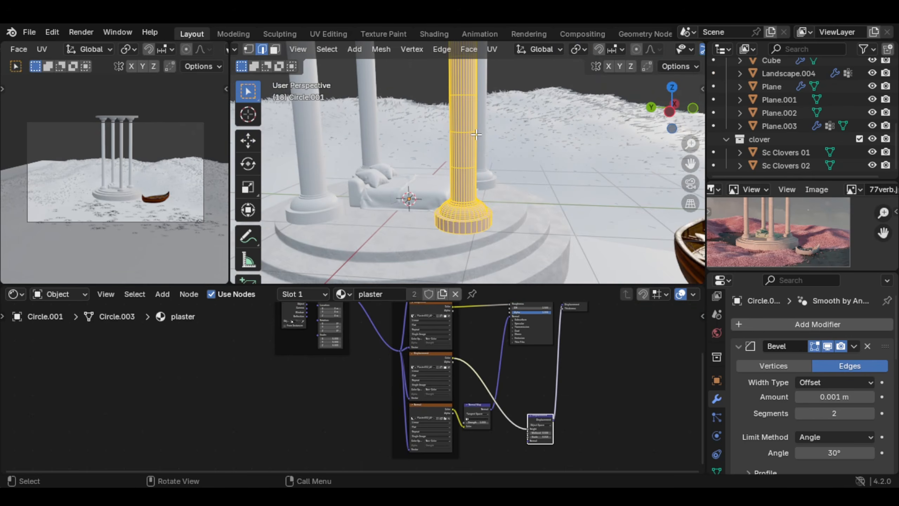
{"action": "key", "text": "u"}
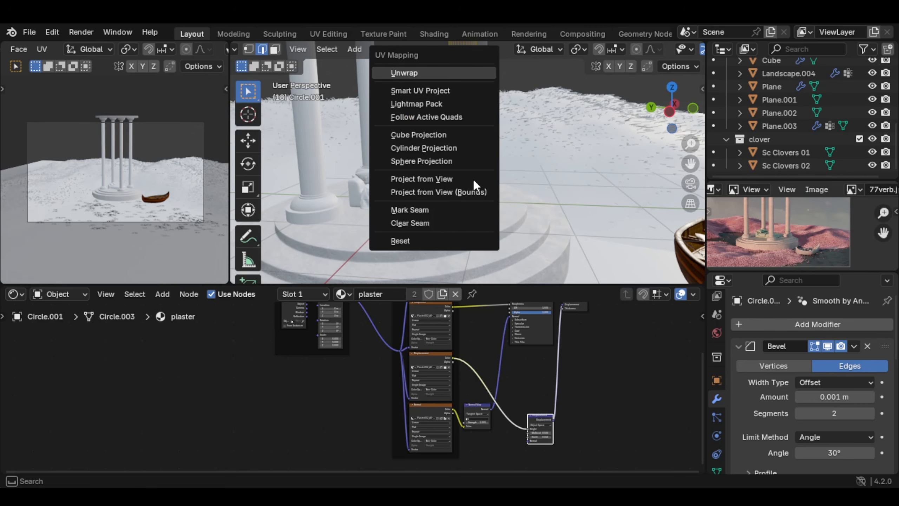
{"action": "key", "text": "u"}
{"action": "key", "text": "u"}
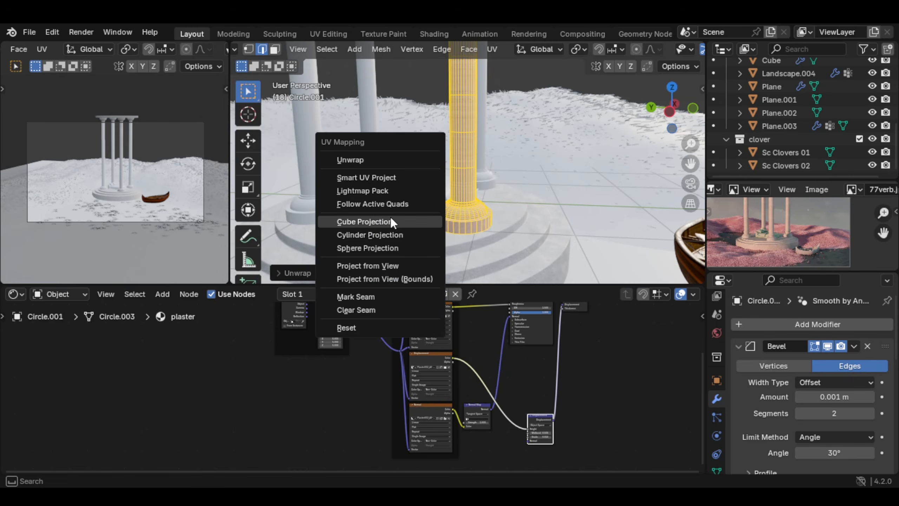
{"action": "left_click", "coordinate": [391, 218]}
{"action": "scroll", "coordinate": [498, 145], "scroll_direction": "up", "scroll_amount": 8}
{"action": "key", "text": "Tab"}
{"action": "scroll", "coordinate": [495, 139], "scroll_direction": "down", "scroll_amount": 5}
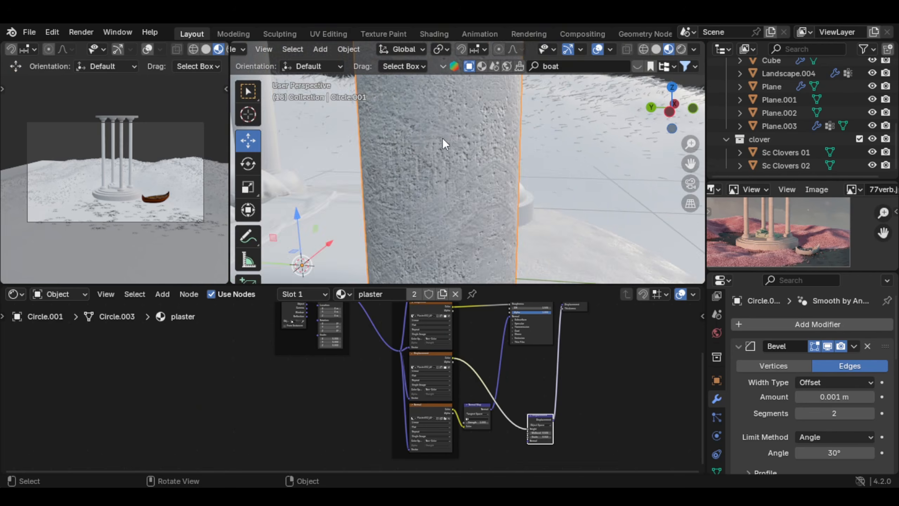
Step: Link the front column's plaster material to the other three columns
{"action": "middle_click_drag", "start_coordinate": [442, 137], "coordinate": [389, 150]}
{"action": "scroll", "coordinate": [390, 149], "scroll_direction": "down", "scroll_amount": 8}
{"action": "left_click", "coordinate": [493, 151]}
{"action": "left_click", "coordinate": [408, 148], "text": "shift"}
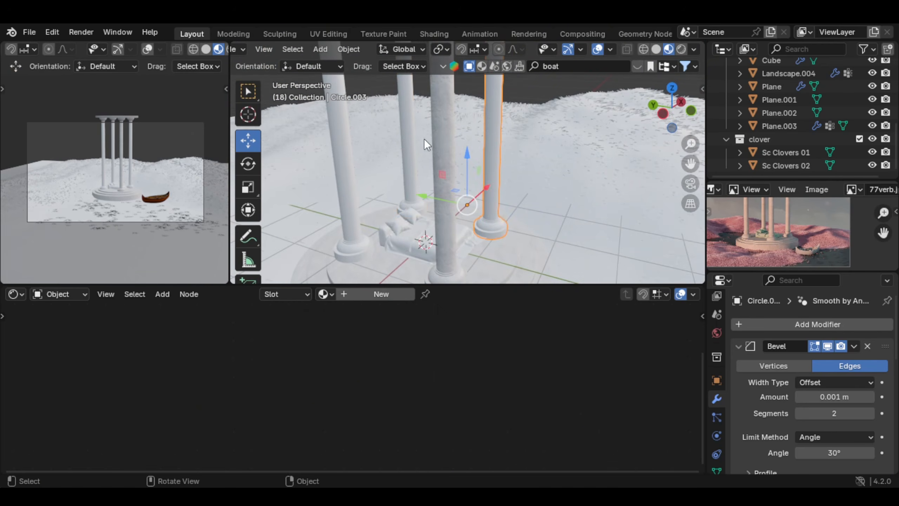
{"action": "left_click", "coordinate": [408, 140], "text": "shift"}
{"action": "left_click", "coordinate": [345, 151], "text": "shift"}
{"action": "left_click", "coordinate": [441, 153], "text": "shift"}
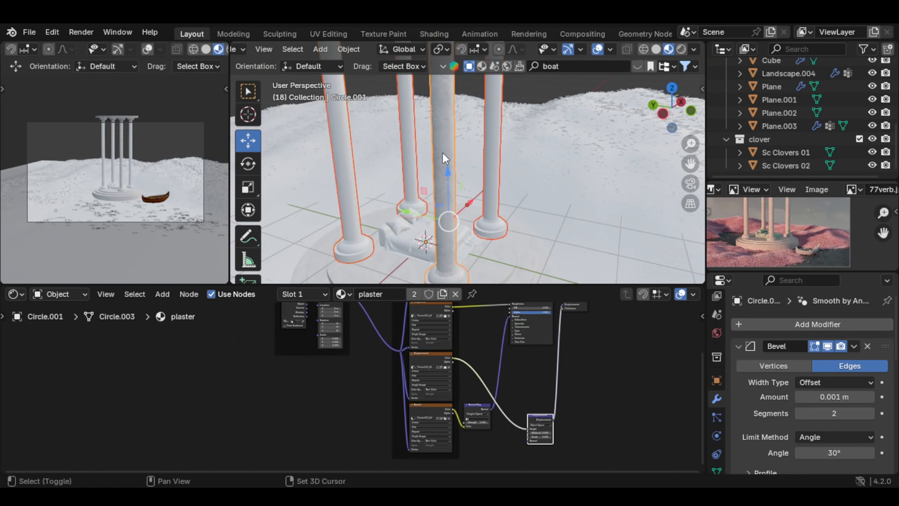
{"action": "scroll", "coordinate": [434, 159], "scroll_direction": "up", "scroll_amount": 3}
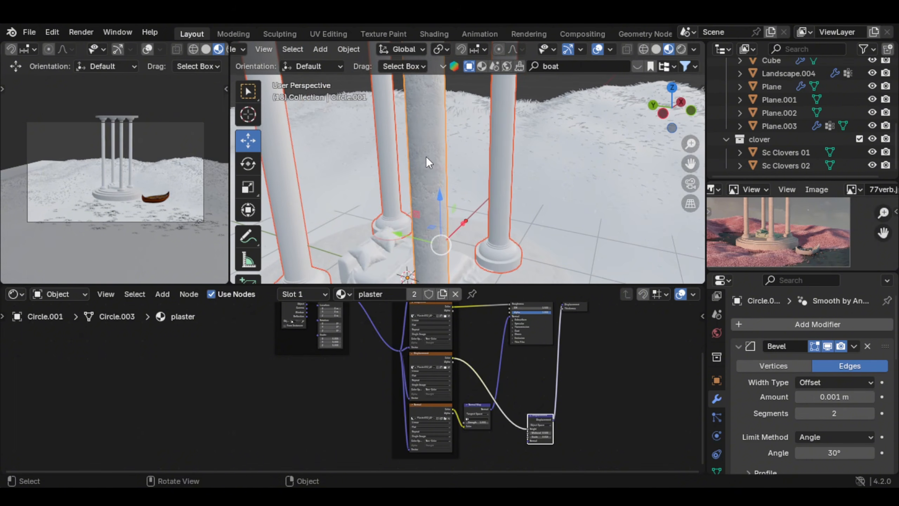
{"action": "key", "text": "ctrl+l"}
{"action": "left_click", "coordinate": [424, 188]}
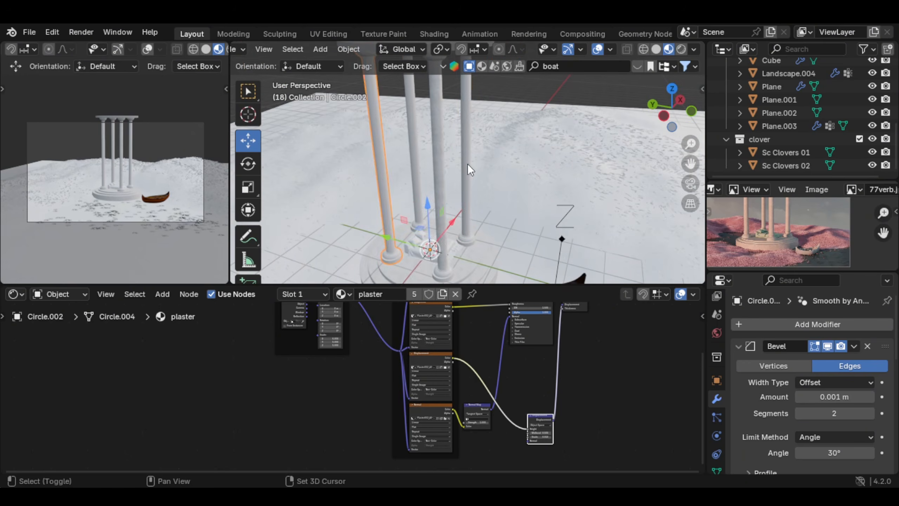
Step: Delete the other three columns, leaving only the reworked front column
{"action": "left_click", "coordinate": [466, 164], "text": "shift"}
{"action": "left_click", "coordinate": [417, 142], "text": "shift"}
{"action": "key", "text": "x"}
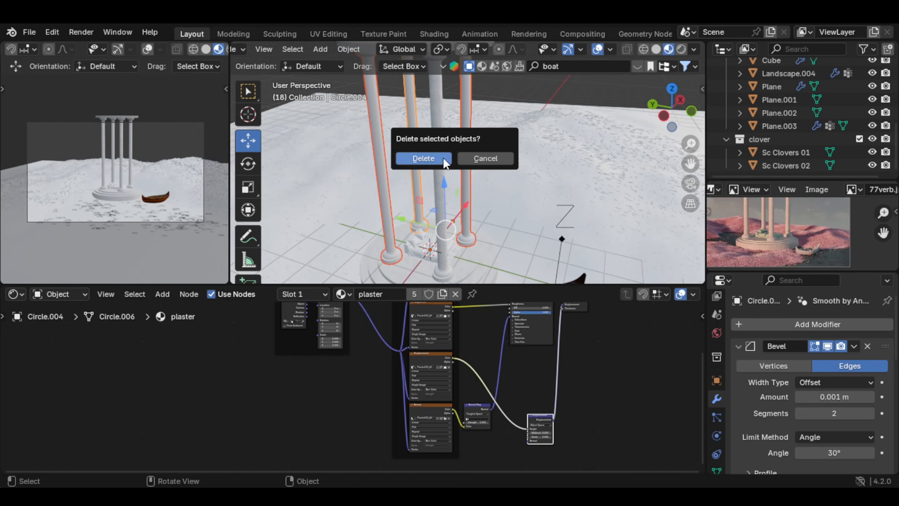
{"action": "left_click", "coordinate": [443, 158]}
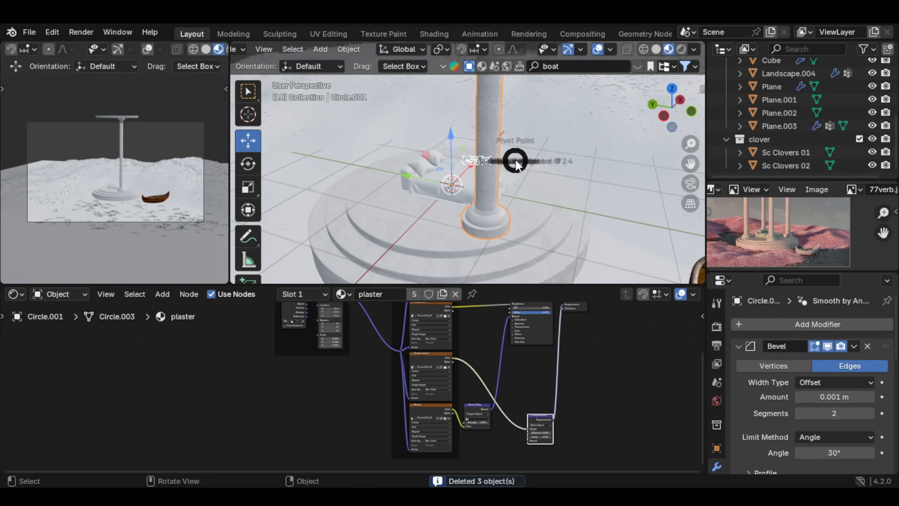
Step: Set the pivot point to the 3D Cursor and show the main viewport in wireframe from the top view
{"action": "key", "text": "period"}
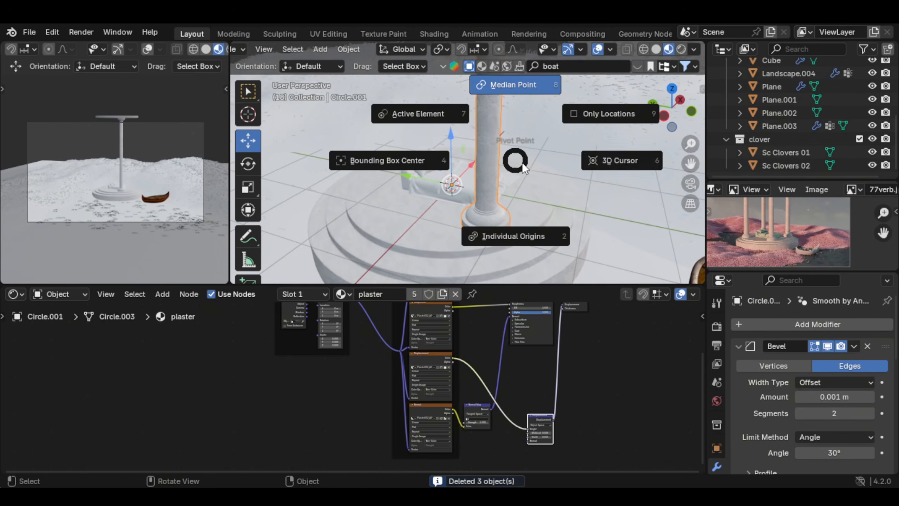
{"action": "left_click", "coordinate": [622, 158]}
{"action": "middle_click_drag", "start_coordinate": [502, 149], "coordinate": [498, 153]}
{"action": "left_click", "coordinate": [644, 50]}
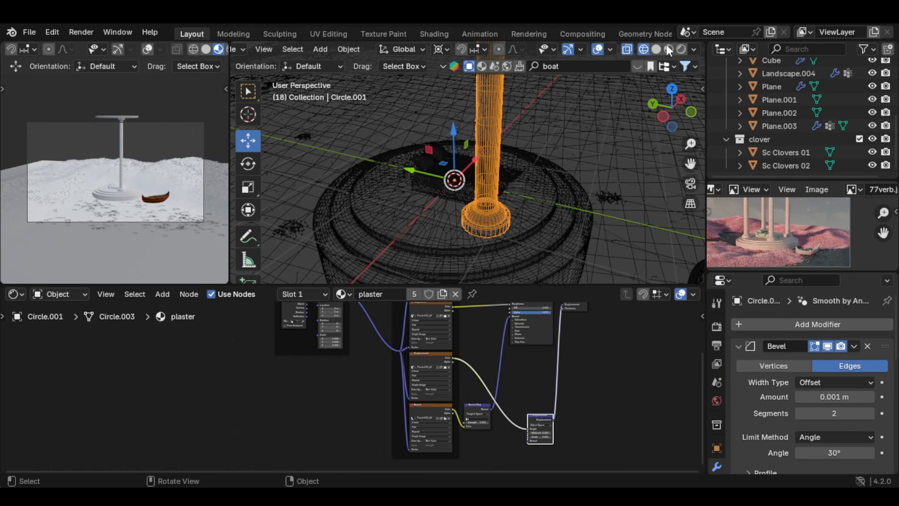
{"action": "key", "text": "KP_7"}
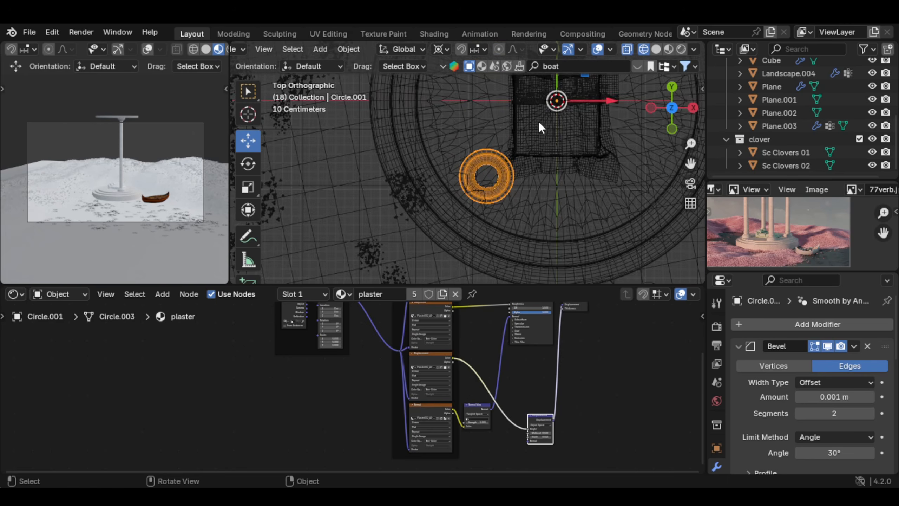
Step: Duplicate the front column in place and rotate the copy around the 3D Cursor to the back of the round base
{"action": "middle_click_drag", "start_coordinate": [538, 121], "coordinate": [491, 194], "text": "shift"}
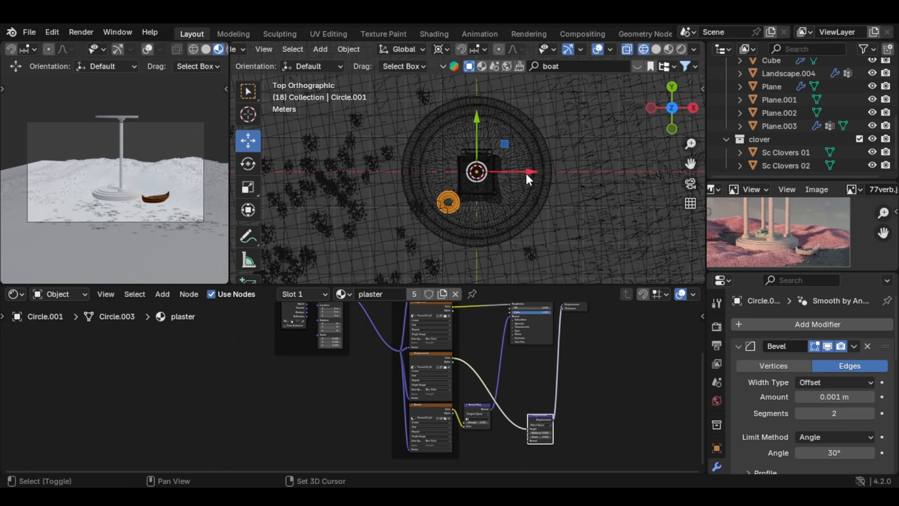
{"action": "key", "text": "shift+d"}
{"action": "right_click", "coordinate": [530, 166]}
{"action": "key", "text": "r"}
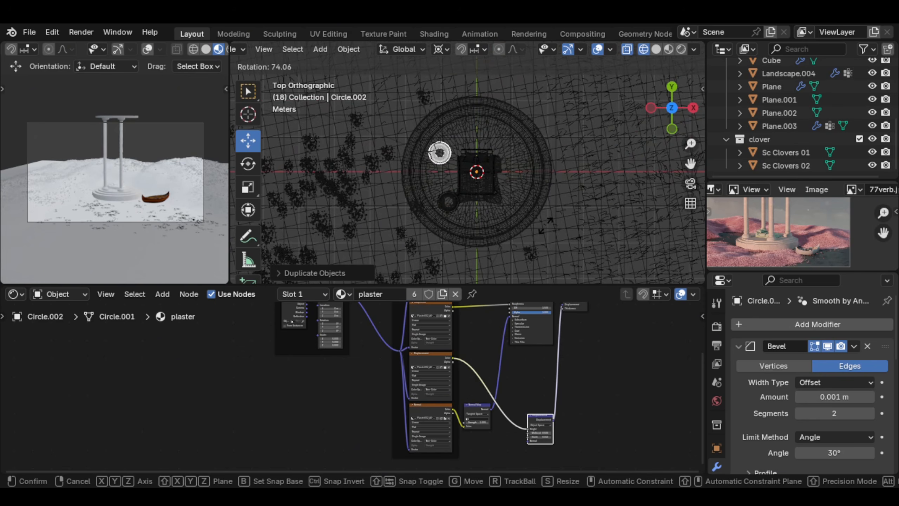
{"action": "left_click", "coordinate": [466, 208]}
Step: Duplicate both columns together along X to the opposite side of the base and rotate the pair into place
{"action": "left_click", "coordinate": [455, 203], "text": "shift"}
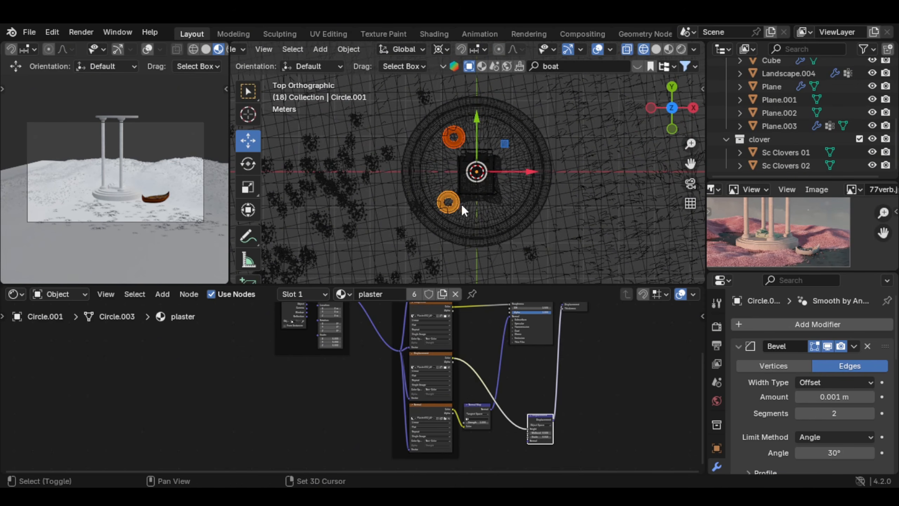
{"action": "key", "text": "shift+d"}
{"action": "key", "text": "x"}
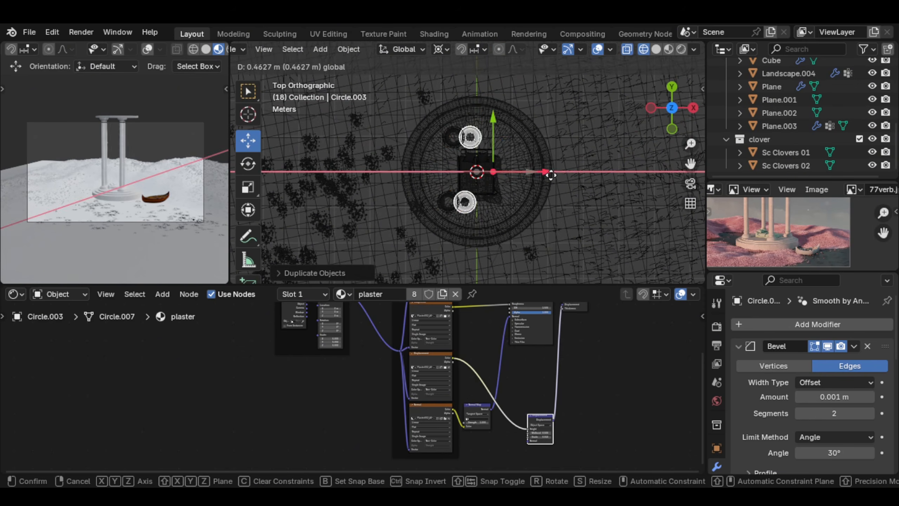
{"action": "left_click", "coordinate": [590, 175]}
{"action": "key", "text": "r"}
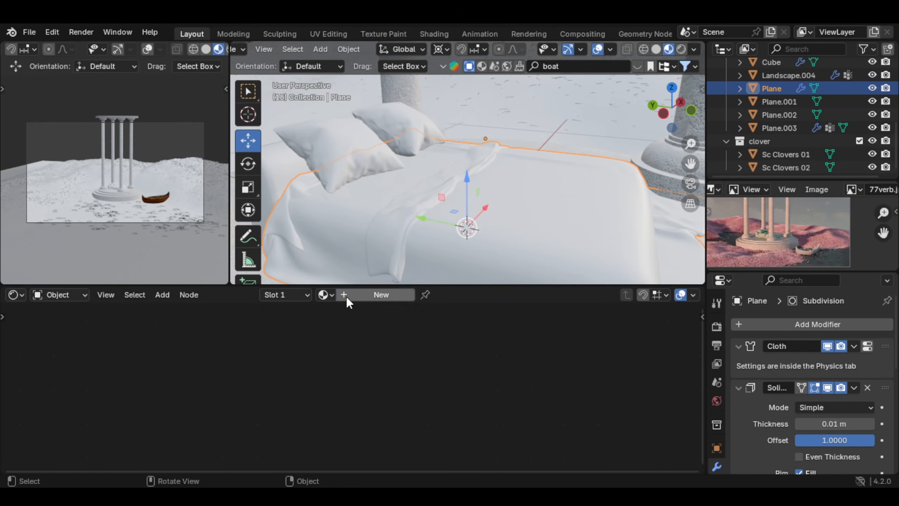
Step: Create a new material named sheet for the bed's cloth plane
{"action": "left_click", "coordinate": [396, 297]}
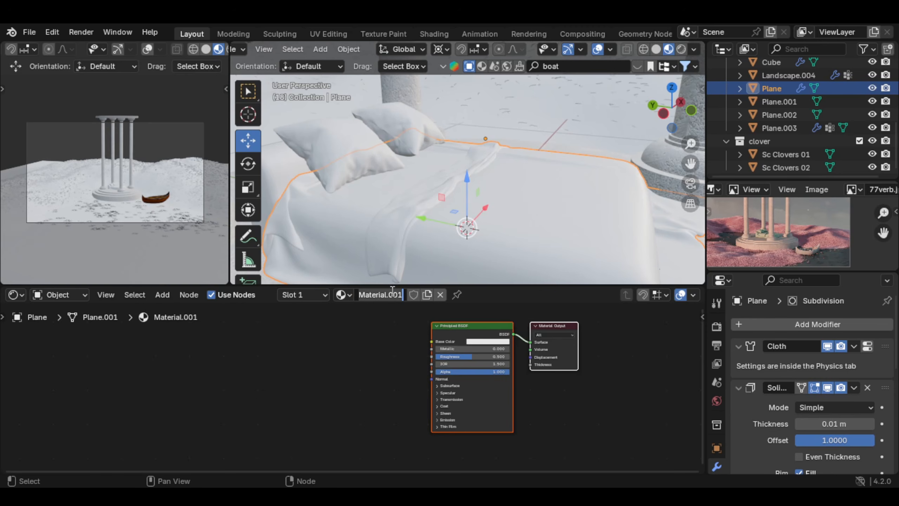
{"action": "type", "text": "sheet"}
{"action": "key", "text": "Return"}
Step: Add a Bump node to the sheet material and connect it to the Principled BSDF's Normal input
{"action": "key", "text": "shift+a"}
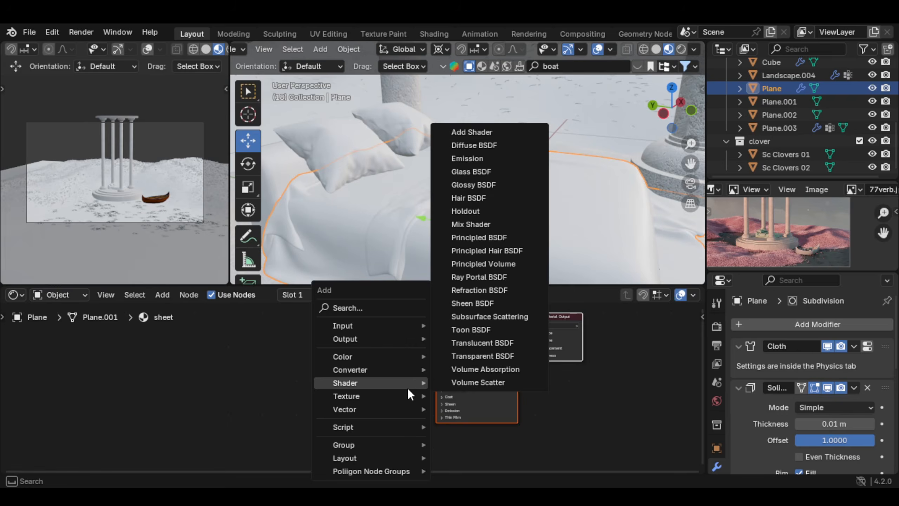
{"action": "type", "text": "bum"}
{"action": "key", "text": "Return"}
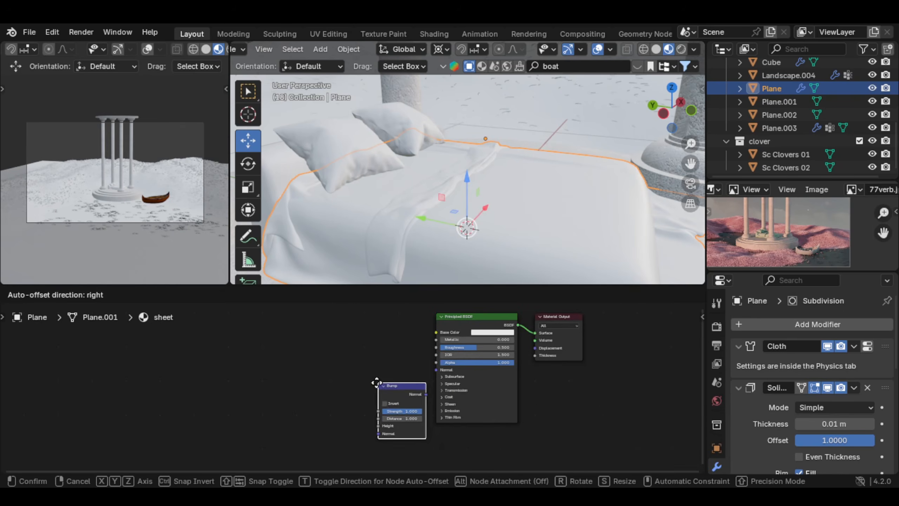
{"action": "left_click", "coordinate": [421, 394]}
{"action": "scroll", "coordinate": [423, 393], "scroll_direction": "up", "scroll_amount": 3}
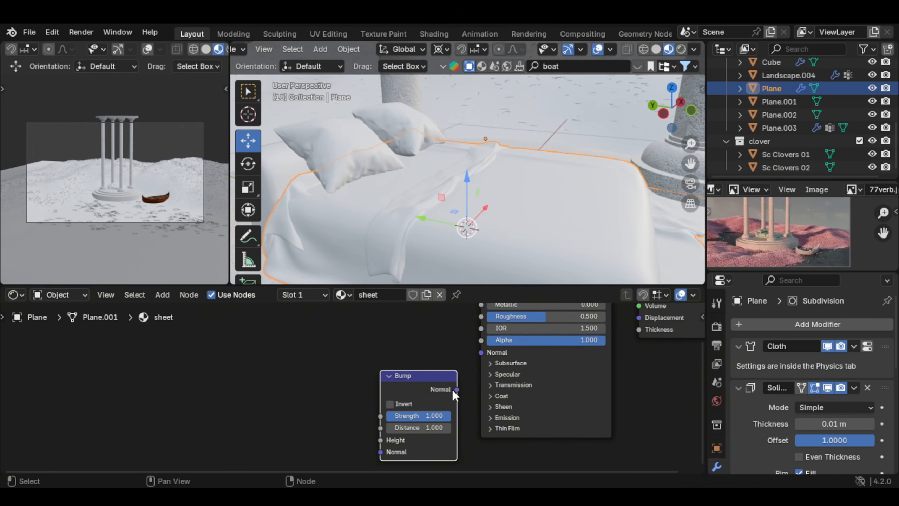
{"action": "left_click_drag", "start_coordinate": [453, 387], "coordinate": [481, 343]}
Step: Add a Color Ramp node and connect its Color output to the Bump node's Height
{"action": "scroll", "coordinate": [498, 393], "scroll_direction": "up", "scroll_amount": 1}
{"action": "key", "text": "shift+a"}
{"action": "type", "text": "colorr"}
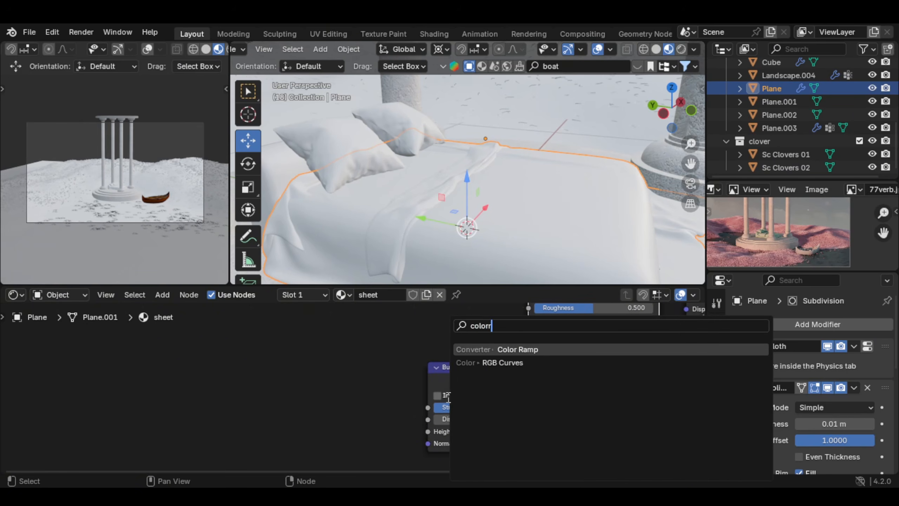
{"action": "key", "text": "Return"}
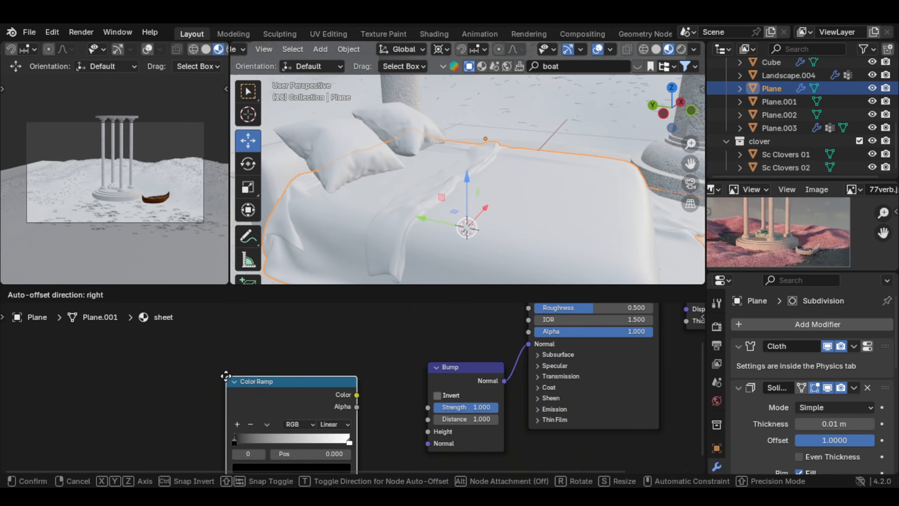
{"action": "left_click", "coordinate": [240, 368]}
{"action": "left_click_drag", "start_coordinate": [368, 379], "coordinate": [389, 434]}
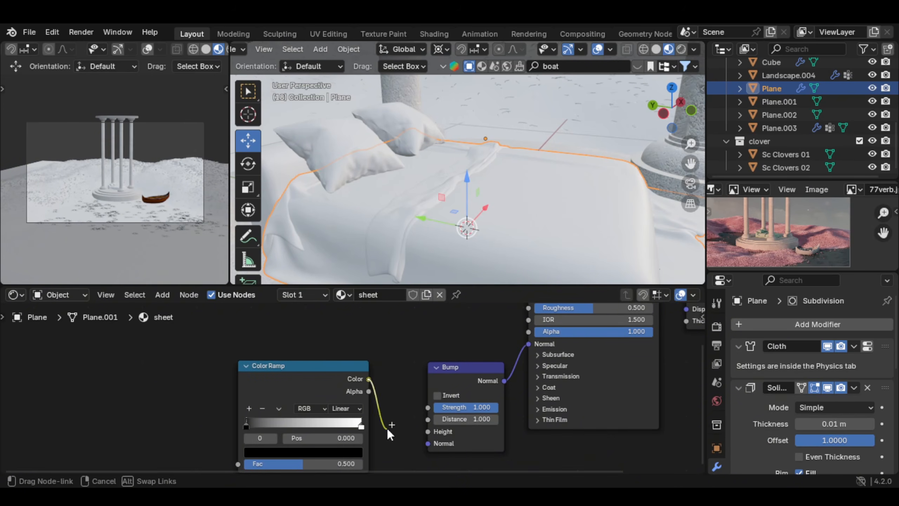
{"action": "left_click_drag", "start_coordinate": [427, 428], "coordinate": [427, 430]}
Step: Add a Noise Texture node and connect its Fac output to the Color Ramp's Fac input
{"action": "key", "text": "shift+a"}
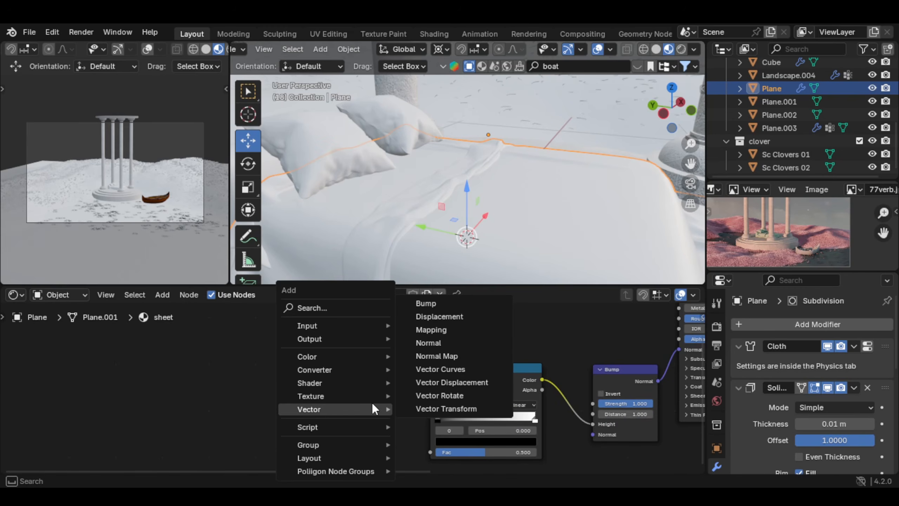
{"action": "type", "text": "noise"}
{"action": "key", "text": "Return"}
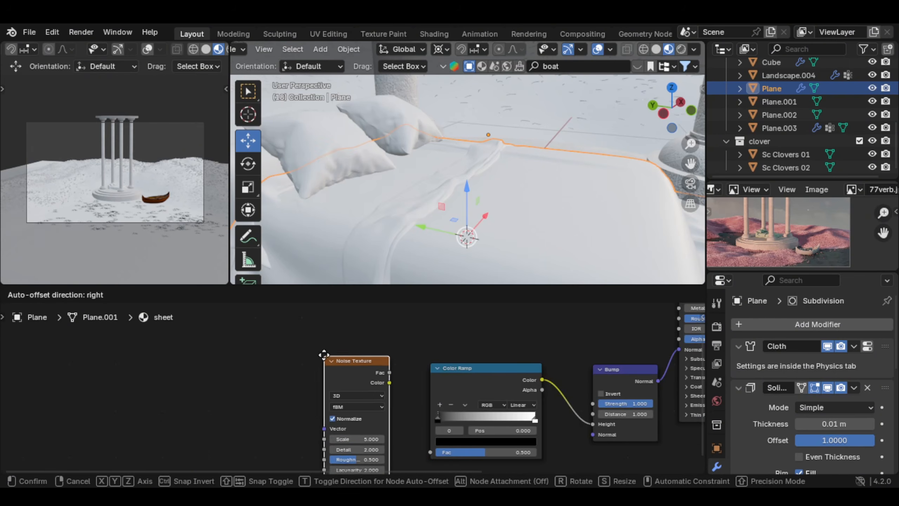
{"action": "left_click", "coordinate": [320, 348]}
{"action": "left_click_drag", "start_coordinate": [386, 363], "coordinate": [431, 450]}
{"action": "scroll", "coordinate": [426, 354], "scroll_direction": "down", "scroll_amount": 1}
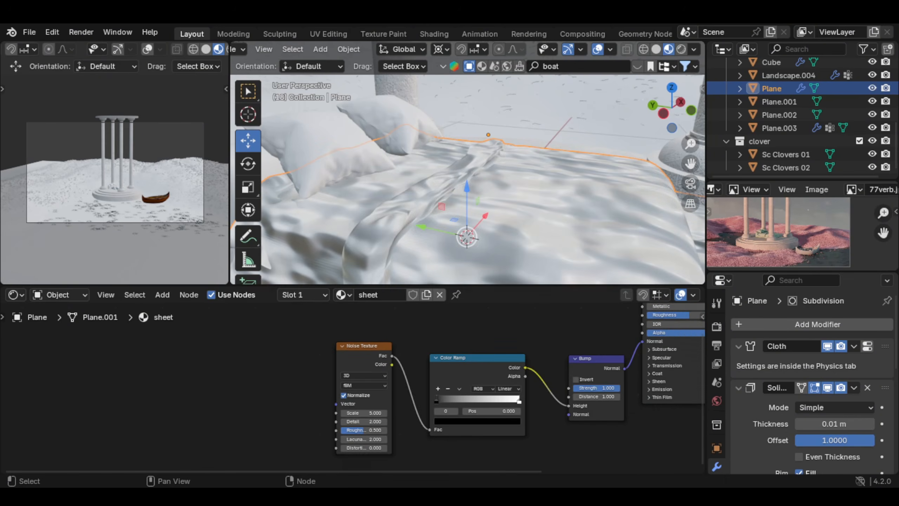
Step: Add a Texture Coordinate node, feed its Generated output into the Noise Texture's Vector, and set the noise Scale to 400
{"action": "key", "text": "shift+a"}
{"action": "type", "text": "te"}
{"action": "type", "text": "x"}
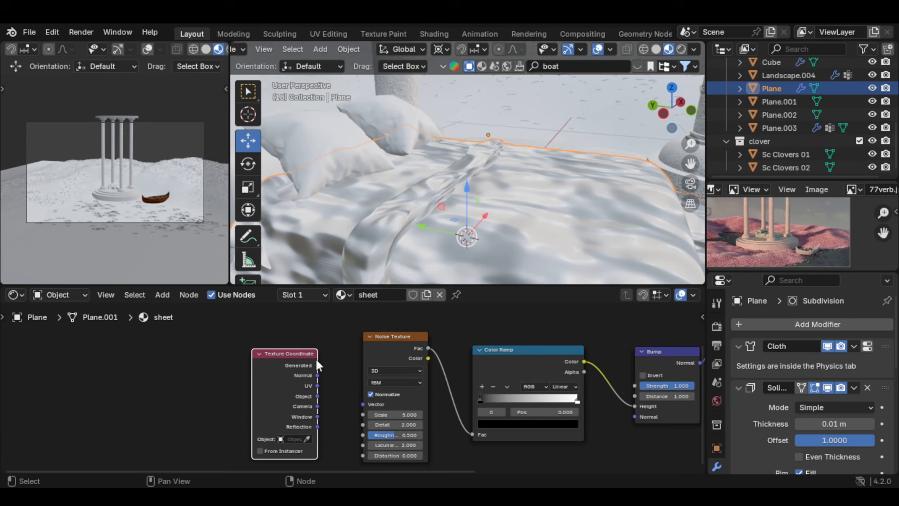
{"action": "left_click_drag", "start_coordinate": [318, 366], "coordinate": [364, 405]}
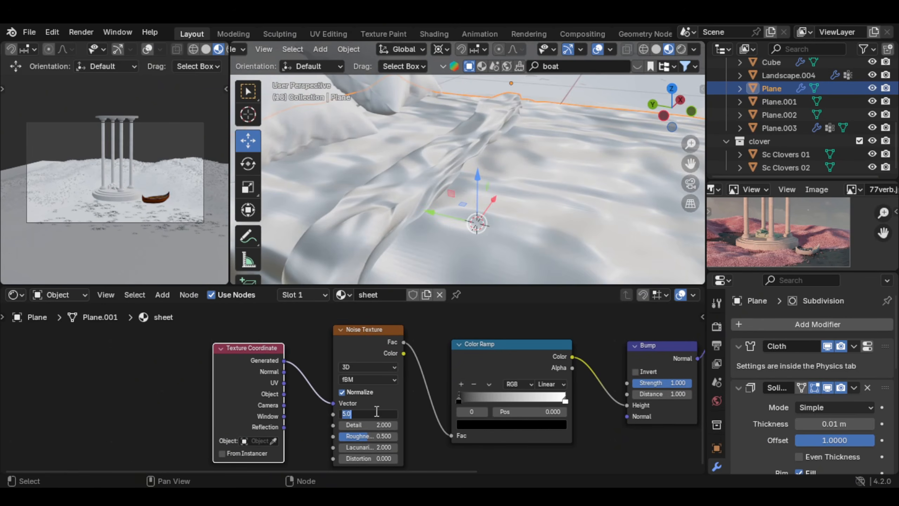
{"action": "type", "text": "400"}
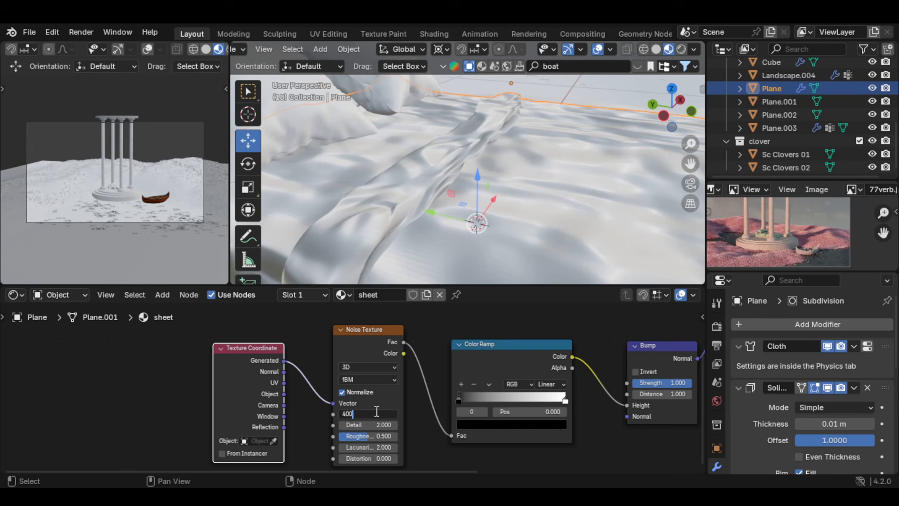
{"action": "key", "text": "Return"}
Step: Move the Color Ramp's black stop toward the middle, lighten it to value 0.044, and darken the white stop to value 0.264
{"action": "left_click_drag", "start_coordinate": [387, 398], "coordinate": [470, 395]}
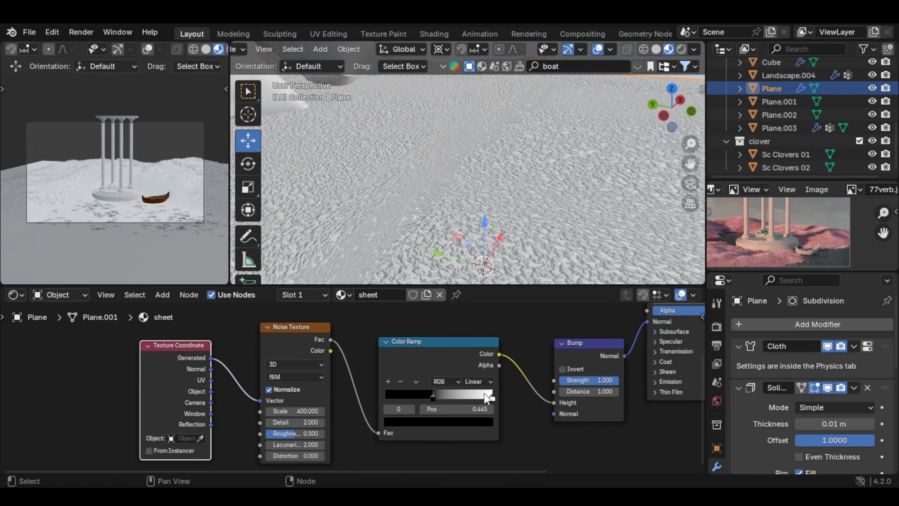
{"action": "left_click", "coordinate": [434, 396]}
{"action": "left_click", "coordinate": [439, 419]}
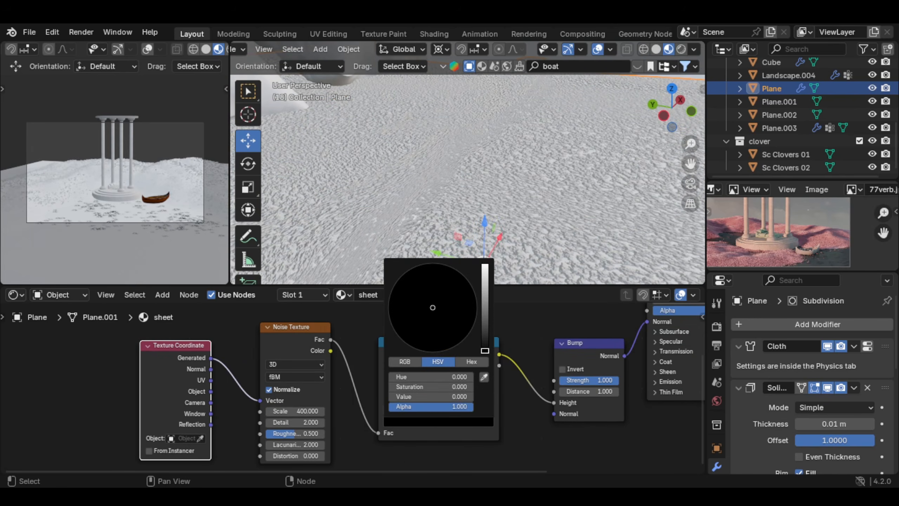
{"action": "mouse_move", "coordinate": [485, 350]}
{"action": "left_mouse_down"}
{"action": "mouse_move", "coordinate": [485, 294]}
{"action": "mouse_move", "coordinate": [484, 334]}
{"action": "left_mouse_up"}
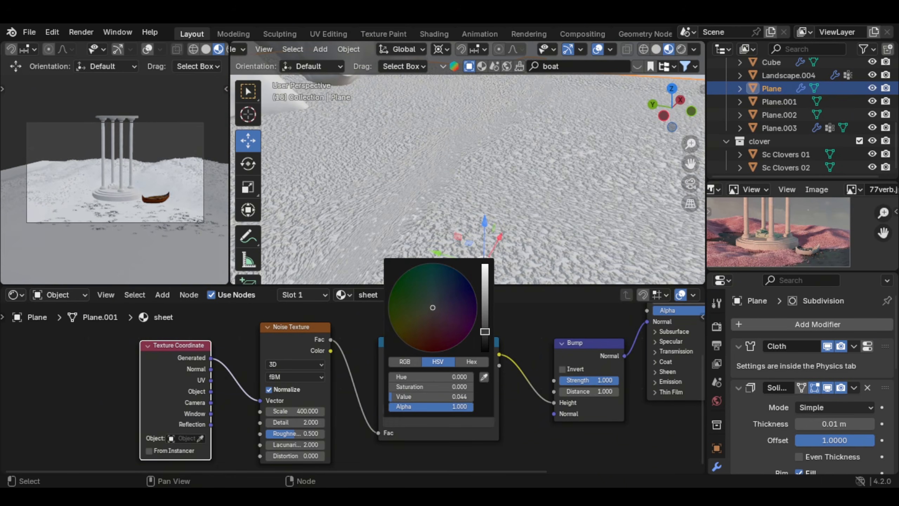
{"action": "left_click", "coordinate": [481, 395]}
{"action": "left_click", "coordinate": [477, 425]}
{"action": "left_click", "coordinate": [485, 303]}
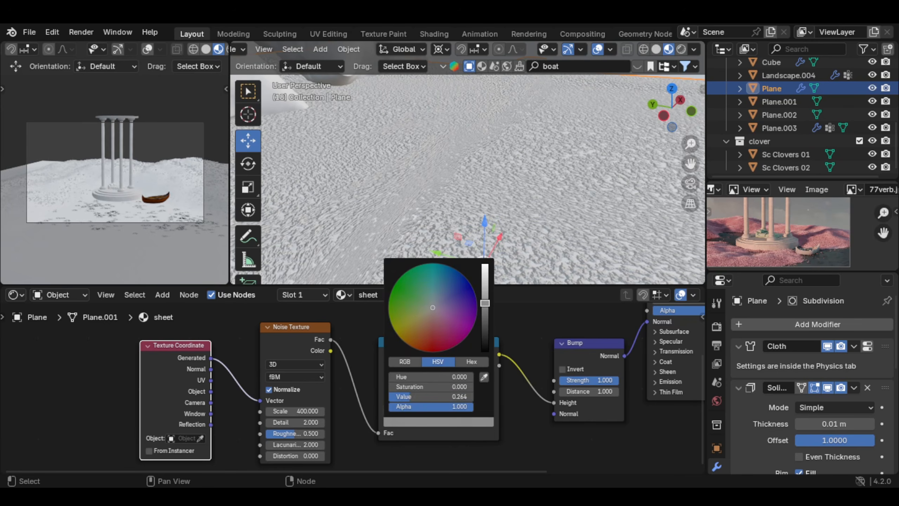
Step: Set the Bump node's Strength to 0.1
{"action": "middle_click_drag", "start_coordinate": [573, 396], "coordinate": [475, 385]}
{"action": "scroll", "coordinate": [474, 385], "scroll_direction": "up", "scroll_amount": 2}
{"action": "double_click", "coordinate": [499, 381]}
{"action": "key", "text": "BackSpace"}
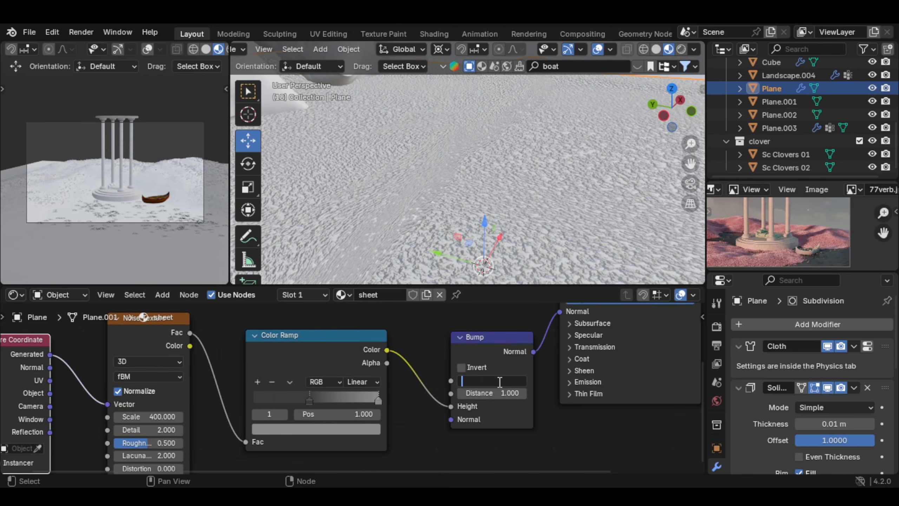
{"action": "type", "text": ".1"}
{"action": "key", "text": "Return"}
Step: Set the Noise Texture's Detail to 6
{"action": "middle_click_drag", "start_coordinate": [159, 430], "coordinate": [239, 408]}
{"action": "double_click", "coordinate": [238, 409]}
{"action": "type", "text": "6"}
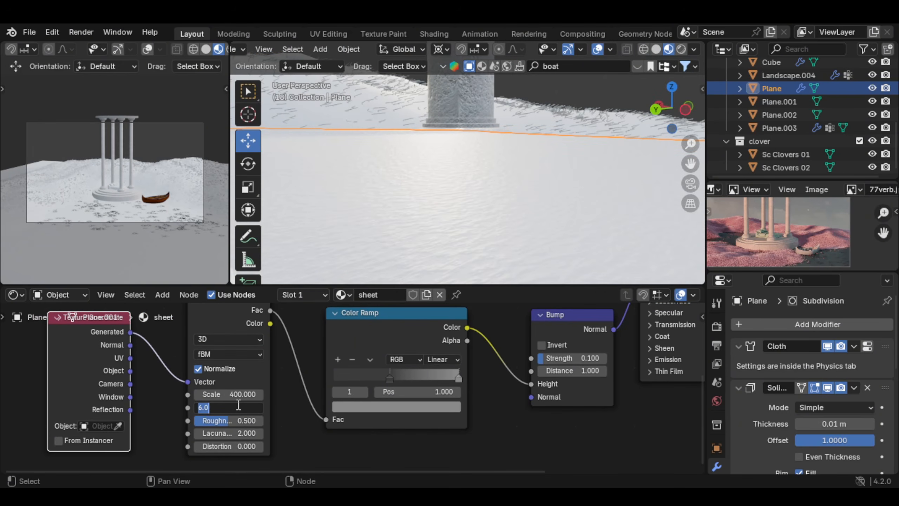
Step: Raise the sheet material's Roughness to 0.895 and tint its Base Color a pale mint green with hue 0.394
{"action": "key", "text": "Home"}
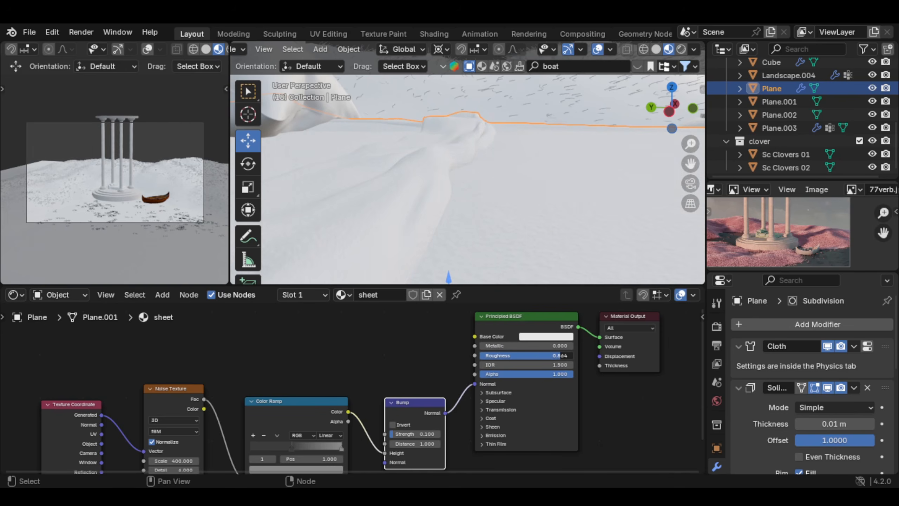
{"action": "middle_click_drag", "start_coordinate": [568, 359], "coordinate": [542, 388]}
{"action": "left_click", "coordinate": [520, 366]}
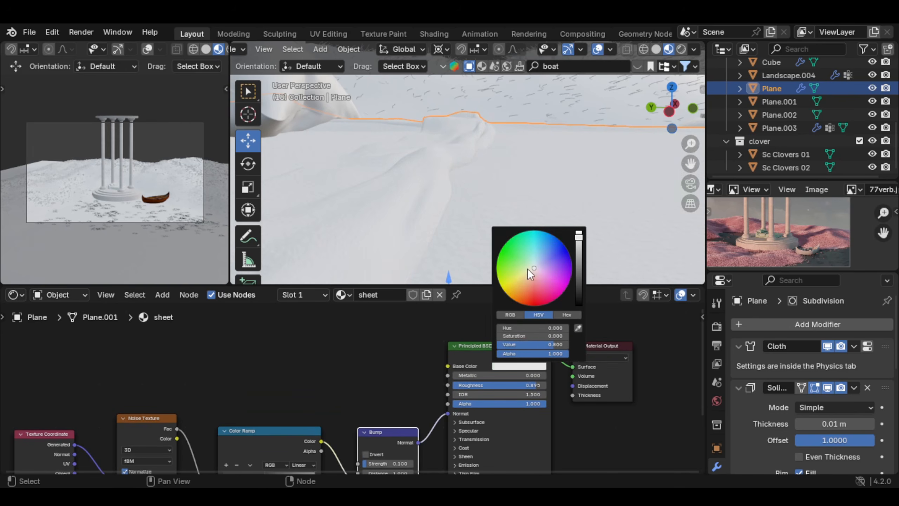
{"action": "left_click_drag", "start_coordinate": [530, 274], "coordinate": [528, 259]}
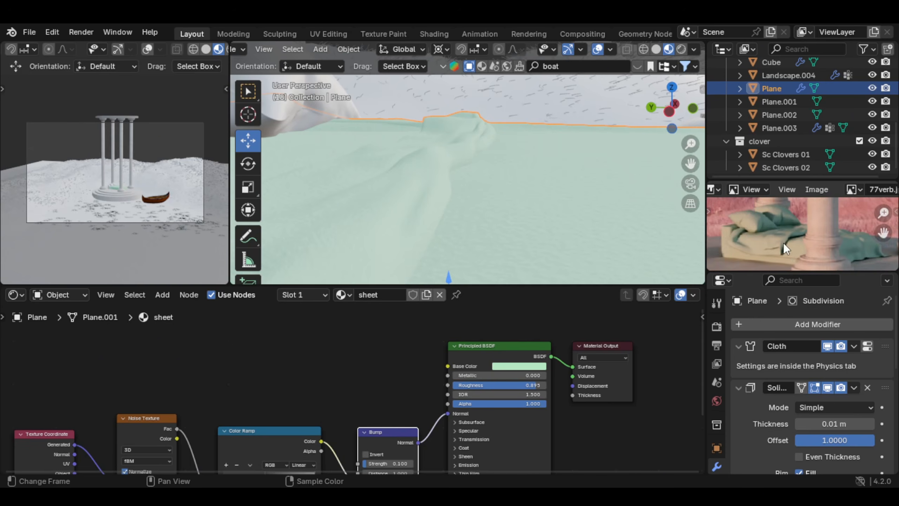
{"action": "left_click", "coordinate": [509, 366]}
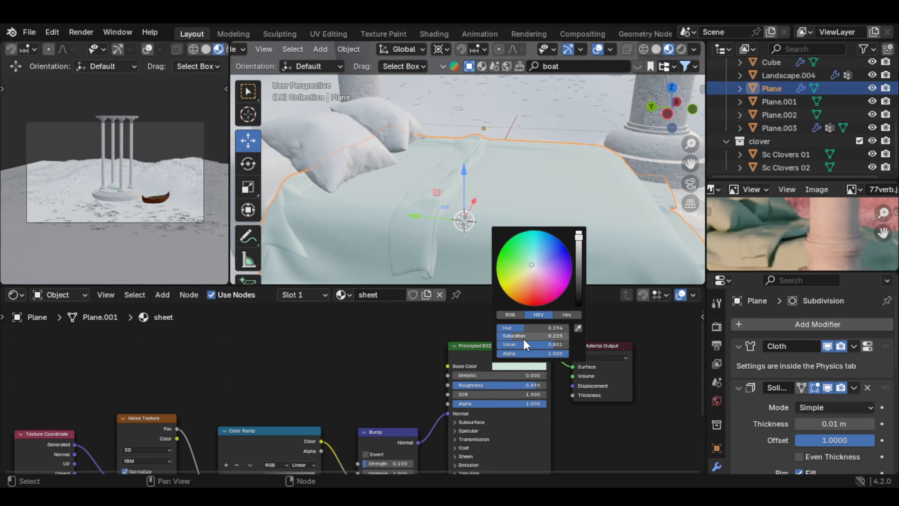
{"action": "mouse_move", "coordinate": [520, 336]}
{"action": "left_mouse_down"}
{"action": "mouse_move", "coordinate": [566, 336]}
{"action": "mouse_move", "coordinate": [522, 335]}
{"action": "left_mouse_up"}
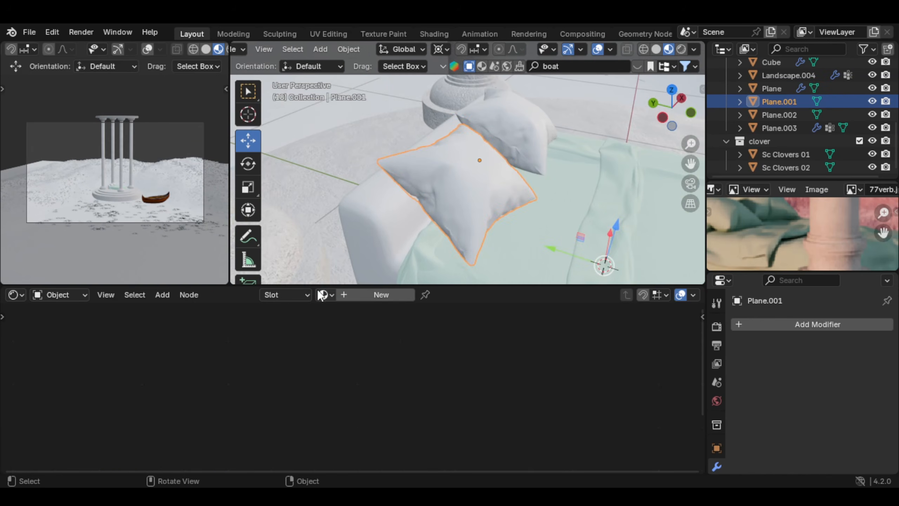
Step: Link the cloth plane's sheet material to both pillows and the mattress cube
{"action": "left_click", "coordinate": [323, 294]}
{"action": "left_click", "coordinate": [530, 139], "text": "shift"}
{"action": "left_click", "coordinate": [447, 197], "text": "shift"}
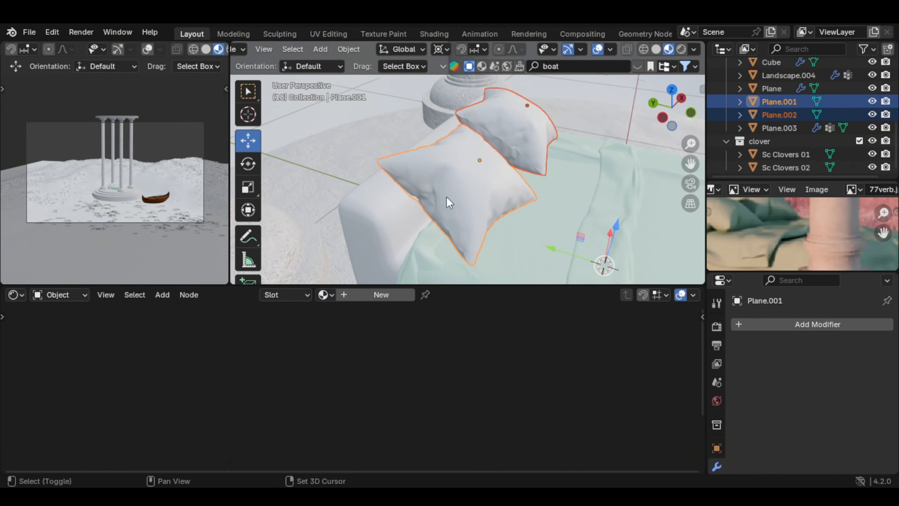
{"action": "left_click", "coordinate": [387, 217], "text": "shift"}
{"action": "middle_click_drag", "start_coordinate": [542, 208], "coordinate": [504, 173]}
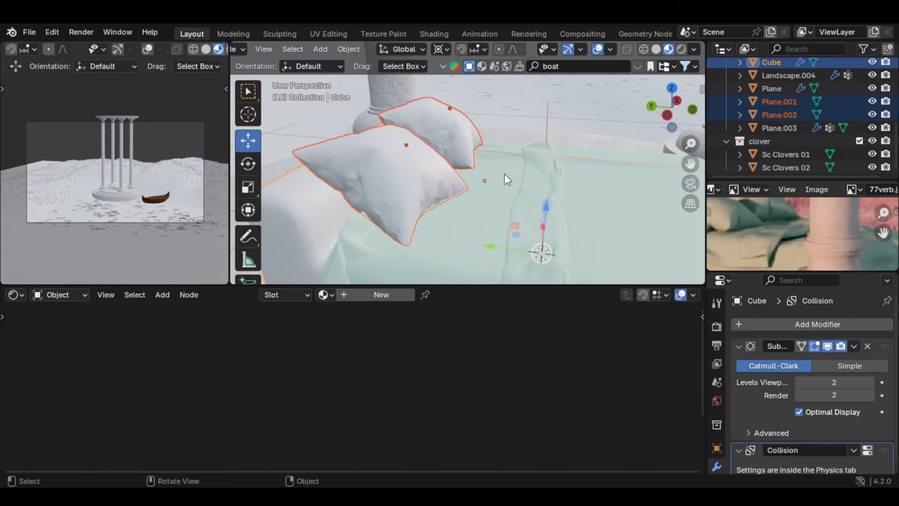
{"action": "left_click", "coordinate": [605, 199], "text": "shift"}
{"action": "key", "text": "ctrl+l"}
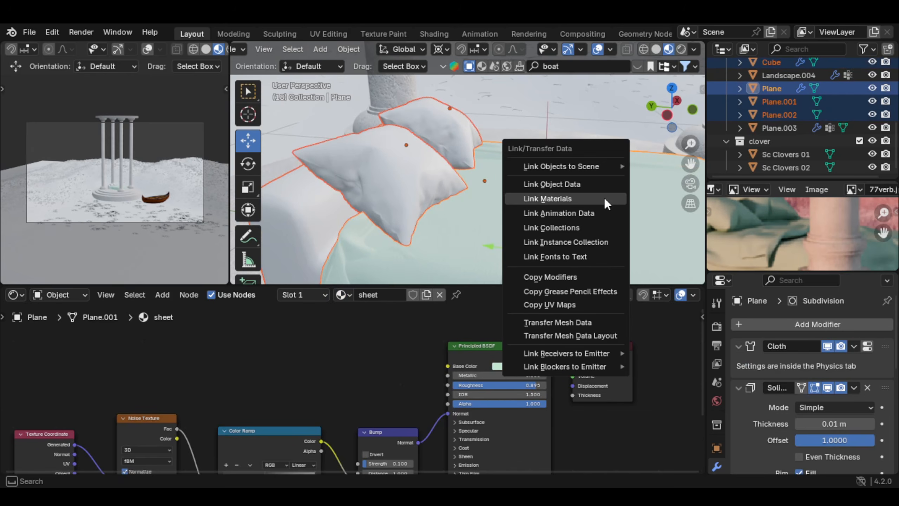
{"action": "left_click", "coordinate": [582, 199]}
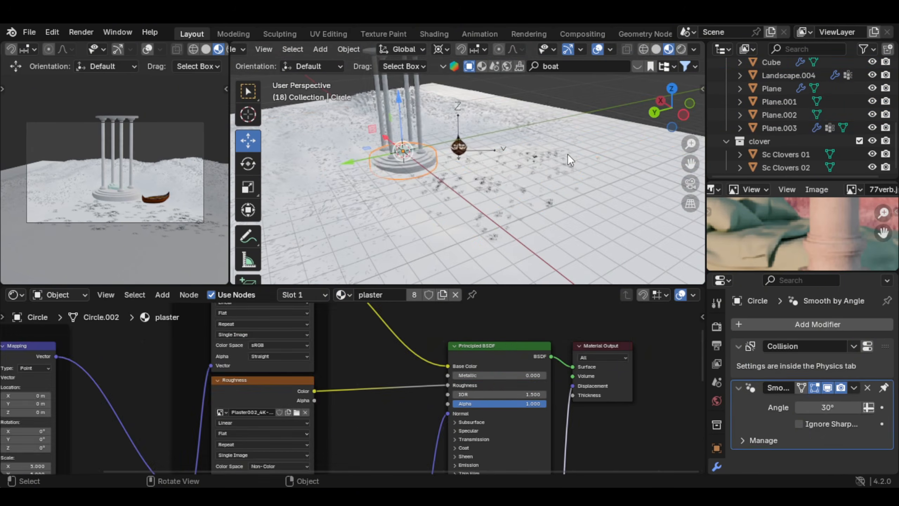
Step: Give the water plane a new material, replacing its Principled BSDF with a Glass BSDF linked to the output's Surface
{"action": "left_click", "coordinate": [620, 213]}
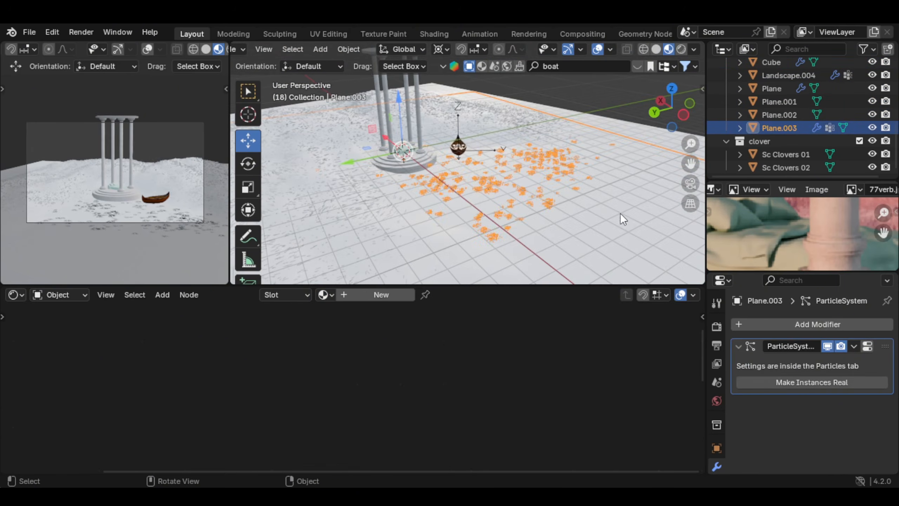
{"action": "scroll", "coordinate": [559, 180], "scroll_direction": "up", "scroll_amount": 5}
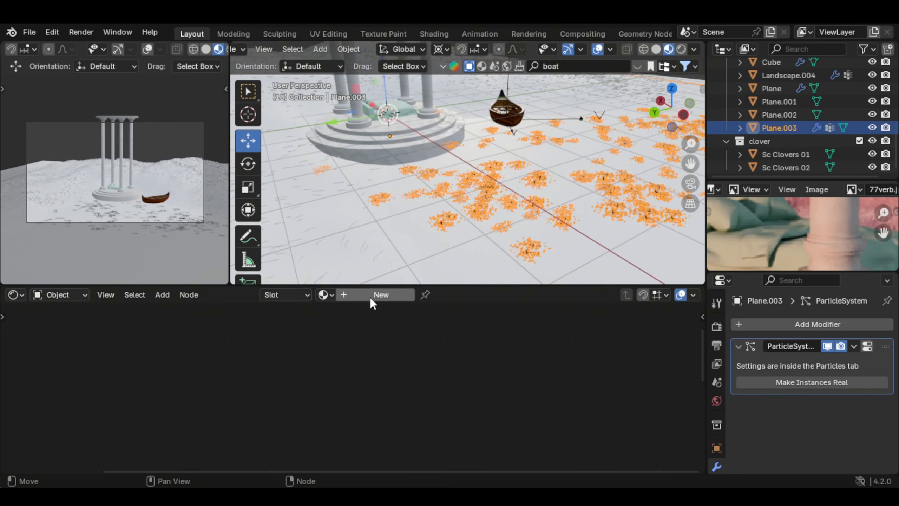
{"action": "left_click", "coordinate": [382, 294]}
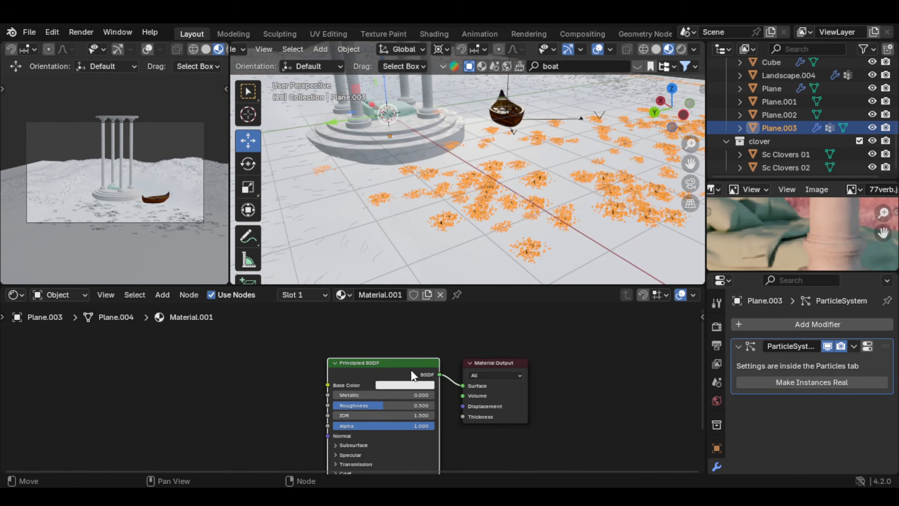
{"action": "key", "text": "x"}
{"action": "key", "text": "shift+a"}
{"action": "type", "text": "glas"}
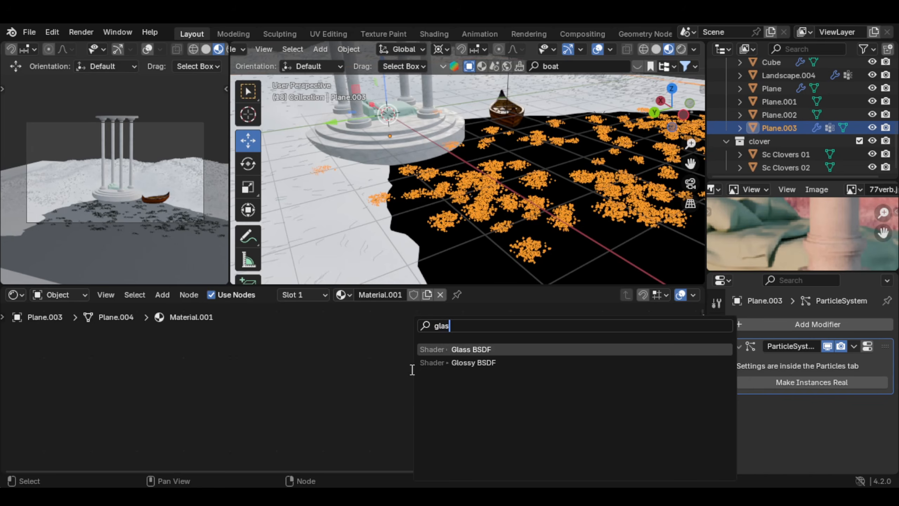
{"action": "key", "text": "Return"}
{"action": "left_click", "coordinate": [357, 342]}
{"action": "left_click_drag", "start_coordinate": [425, 357], "coordinate": [428, 377]}
Step: Add a Transparent BSDF below the Glass BSDF and link it to the Material Output's Volume
{"action": "key", "text": "shift+a"}
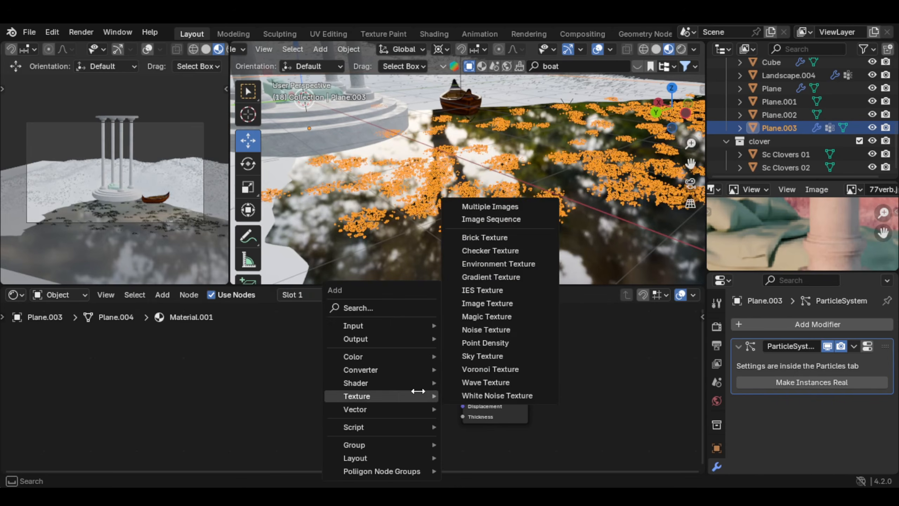
{"action": "type", "text": "tra"}
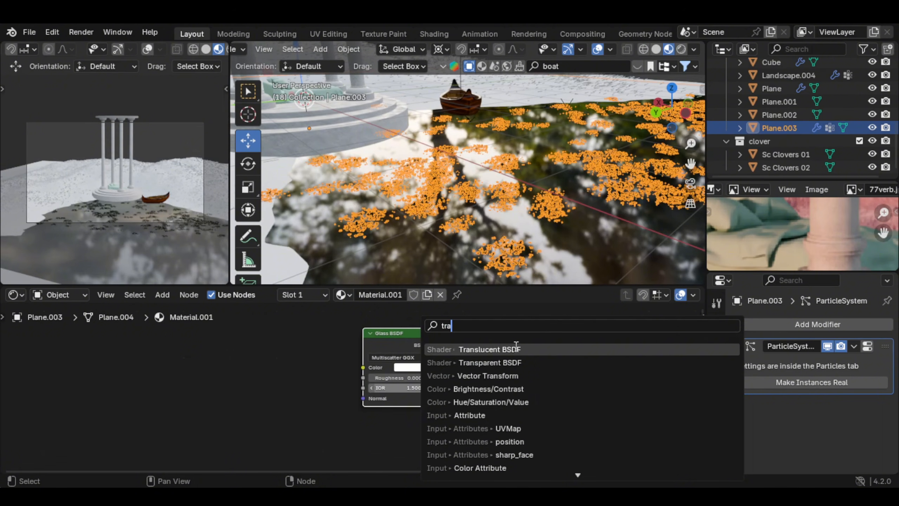
{"action": "left_click", "coordinate": [490, 362]}
{"action": "left_click", "coordinate": [397, 427]}
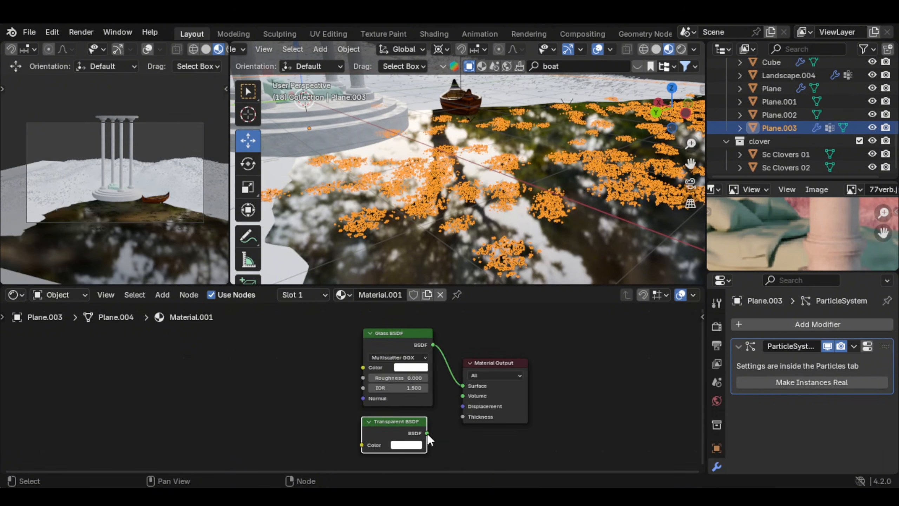
{"action": "left_click_drag", "start_coordinate": [428, 433], "coordinate": [462, 395]}
Step: Add a Bump node and link its Normal output to the Glass BSDF's Normal input
{"action": "middle_click_drag", "start_coordinate": [463, 412], "coordinate": [541, 419]}
{"action": "key", "text": "shift+a"}
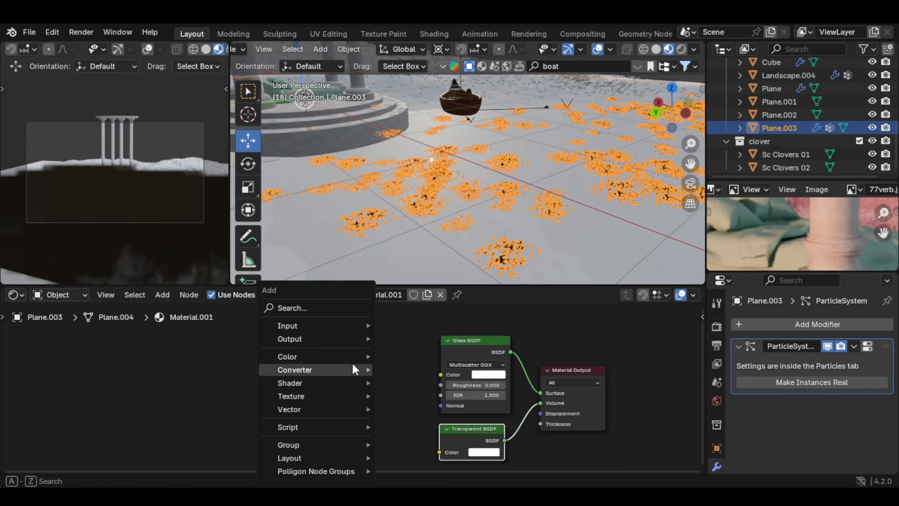
{"action": "type", "text": "bum"}
{"action": "key", "text": "Return"}
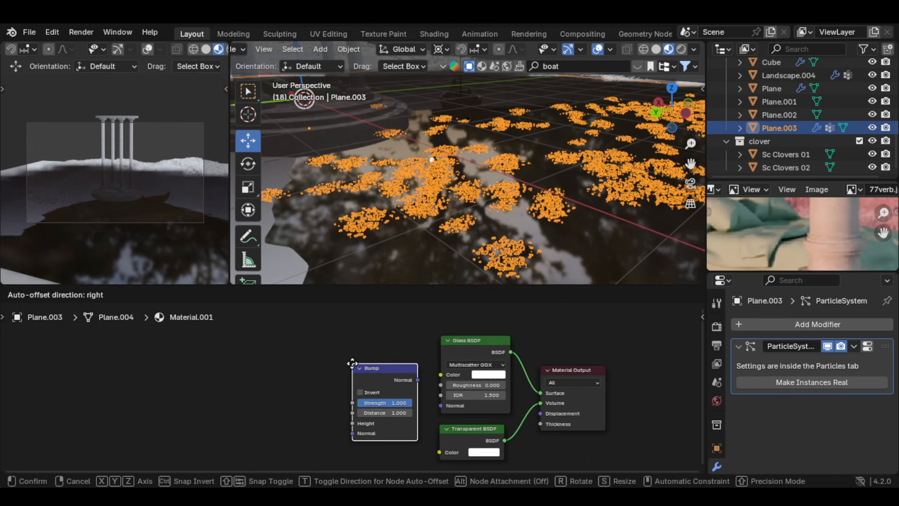
{"action": "left_click", "coordinate": [353, 364]}
{"action": "left_click_drag", "start_coordinate": [417, 380], "coordinate": [441, 405]}
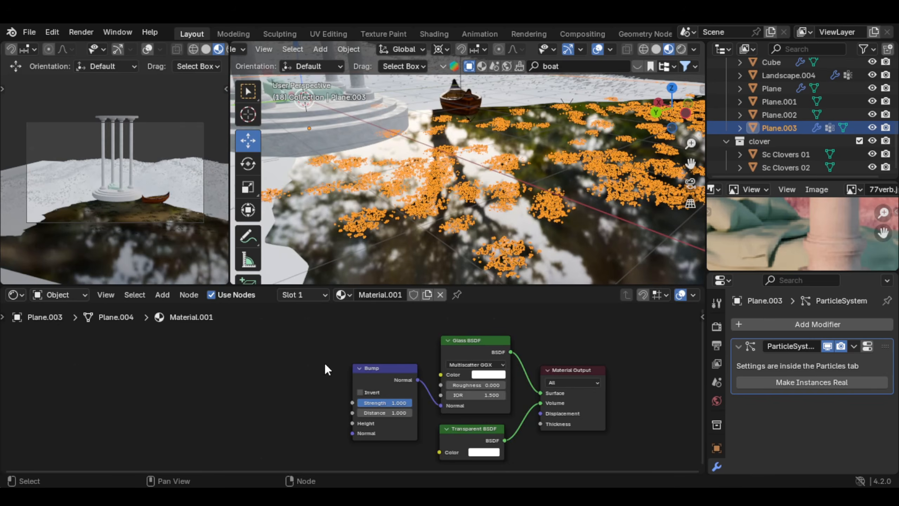
Step: Add a Noise Texture and link its Color output to the Bump node's Height
{"action": "middle_click_drag", "start_coordinate": [324, 362], "coordinate": [406, 366]}
{"action": "key", "text": "shift+a"}
{"action": "mouse_move", "coordinate": [406, 369]}
{"action": "type", "text": "noi"}
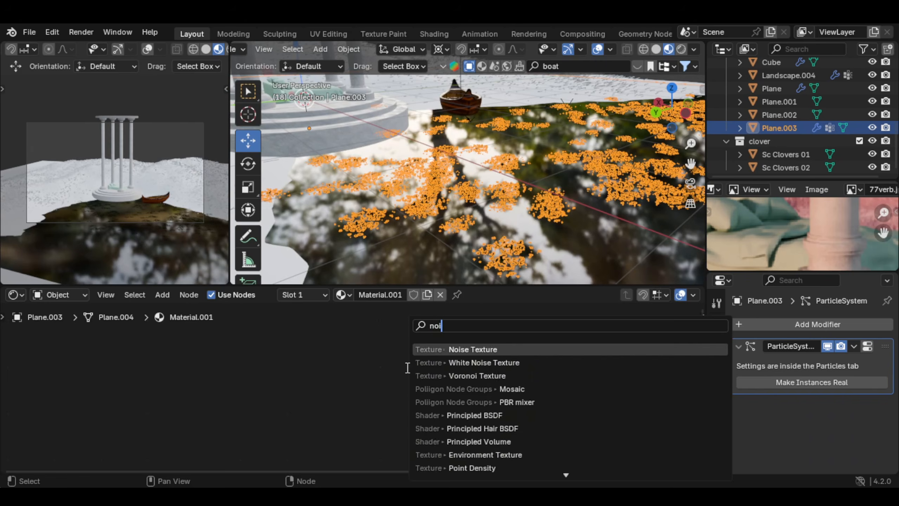
{"action": "key", "text": "Return"}
{"action": "left_click", "coordinate": [330, 340]}
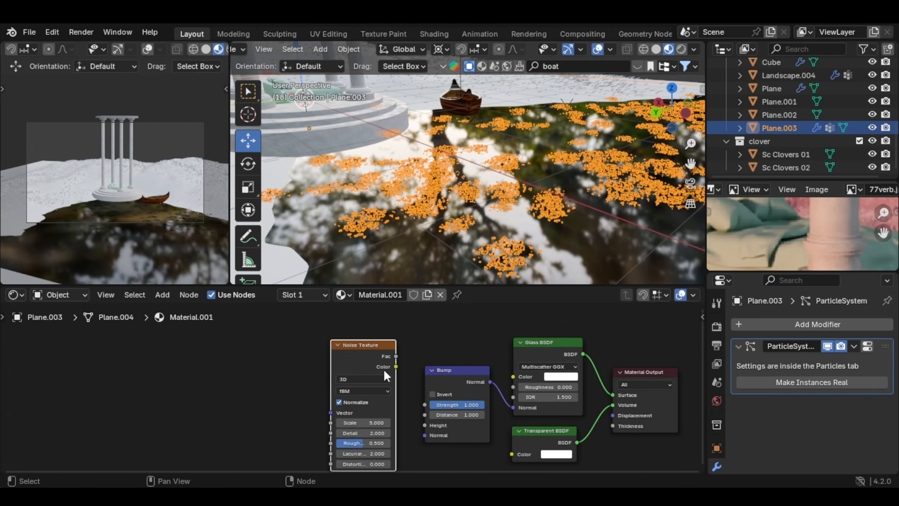
{"action": "left_click_drag", "start_coordinate": [396, 367], "coordinate": [426, 426]}
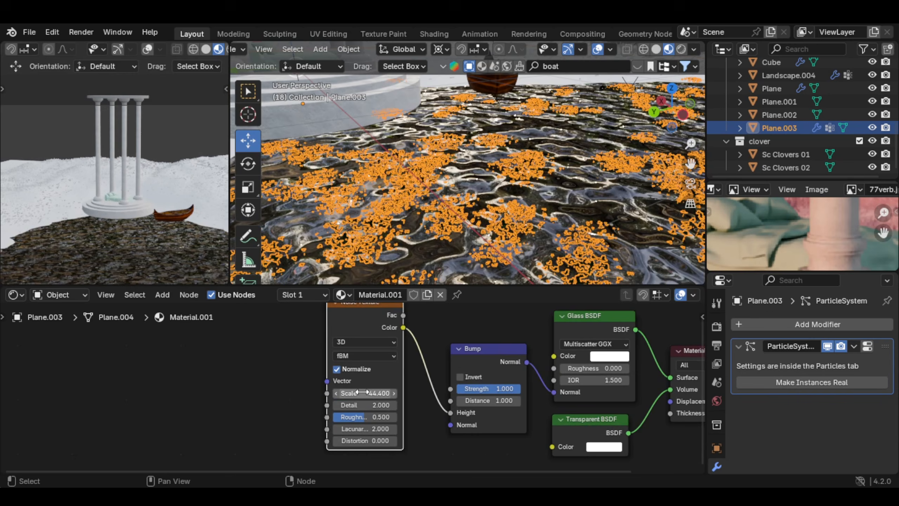
Step: Raise the water material's Noise Texture Scale to 60.7
{"action": "left_click", "coordinate": [268, 401]}
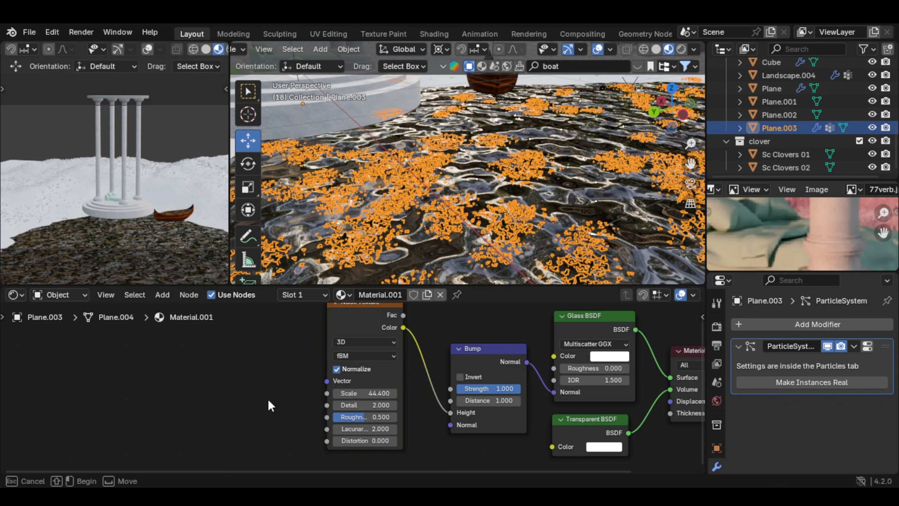
{"action": "left_click_drag", "start_coordinate": [349, 394], "coordinate": [375, 394]}
{"action": "scroll", "coordinate": [510, 386], "scroll_direction": "up", "scroll_amount": 1}
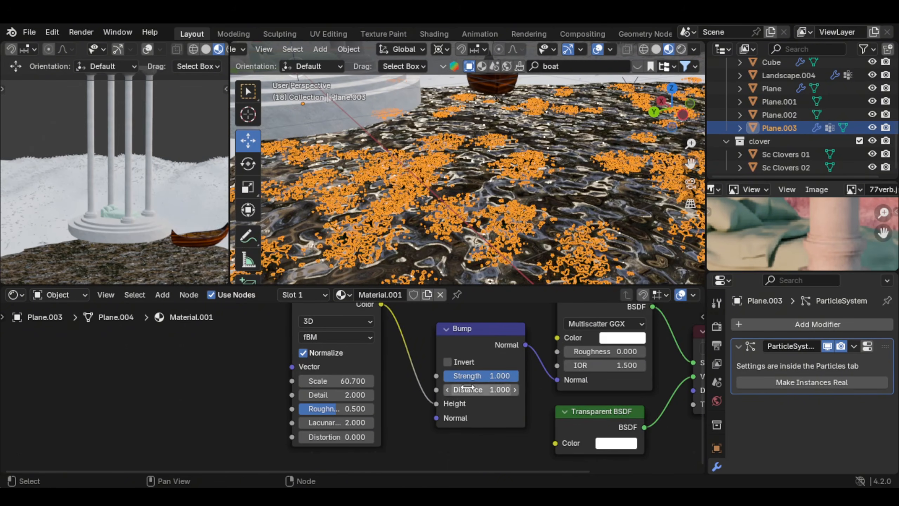
Step: Soften the water ripples with a Bump Distance of 0.1, a Bump Strength of 0.125 and a noise Roughness of 0.258
{"action": "left_click", "coordinate": [503, 376]}
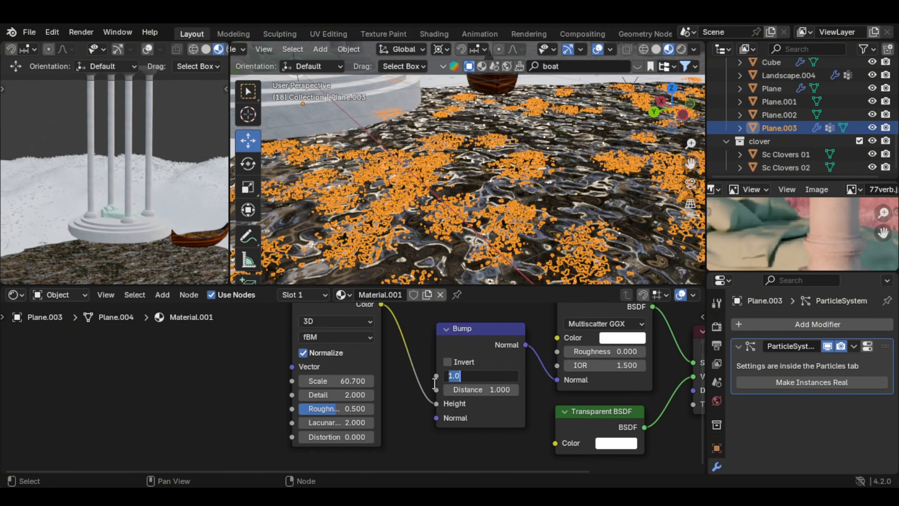
{"action": "key", "text": "Return"}
{"action": "left_click", "coordinate": [490, 390]}
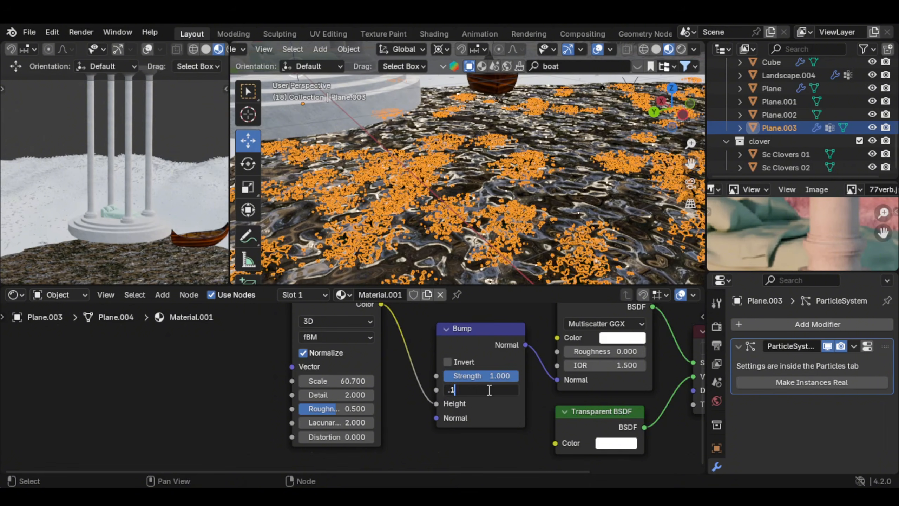
{"action": "key", "text": "Return"}
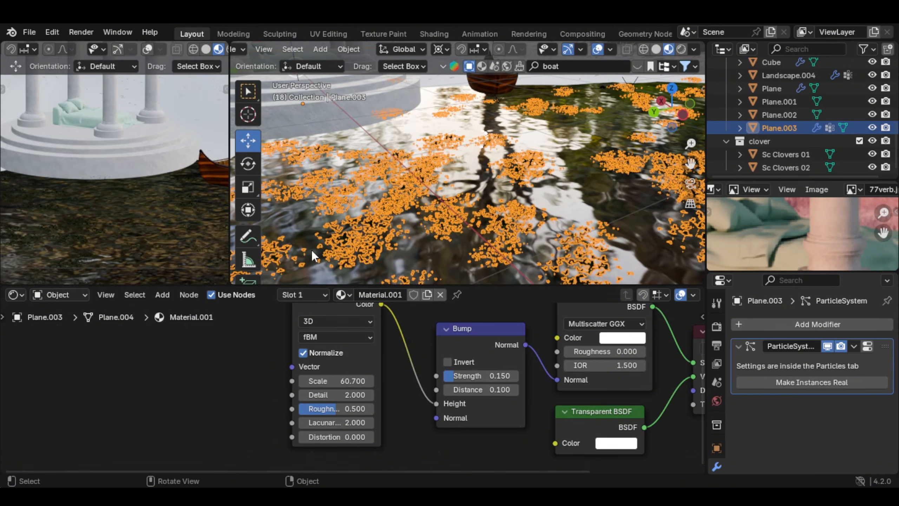
{"action": "scroll", "coordinate": [112, 230], "scroll_direction": "up", "scroll_amount": 1}
{"action": "scroll", "coordinate": [439, 363], "scroll_direction": "down", "scroll_amount": 1}
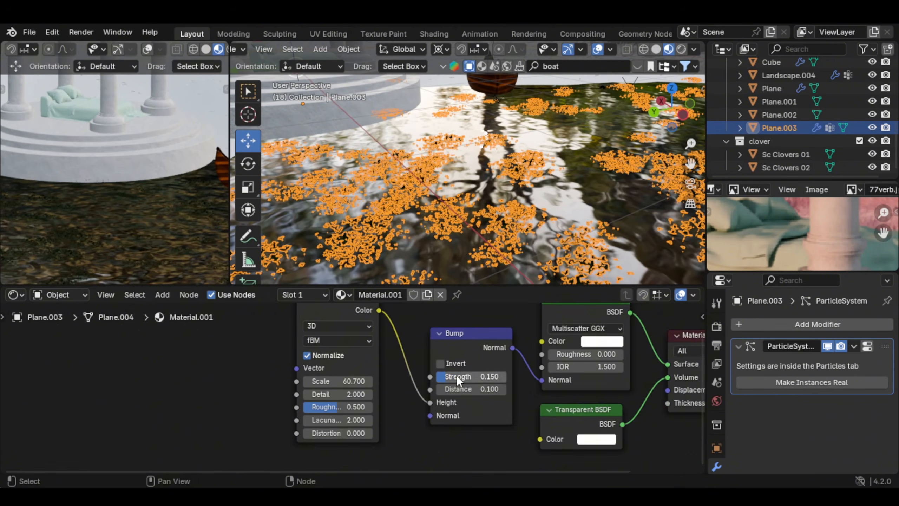
{"action": "left_click_drag", "start_coordinate": [458, 381], "coordinate": [452, 380]}
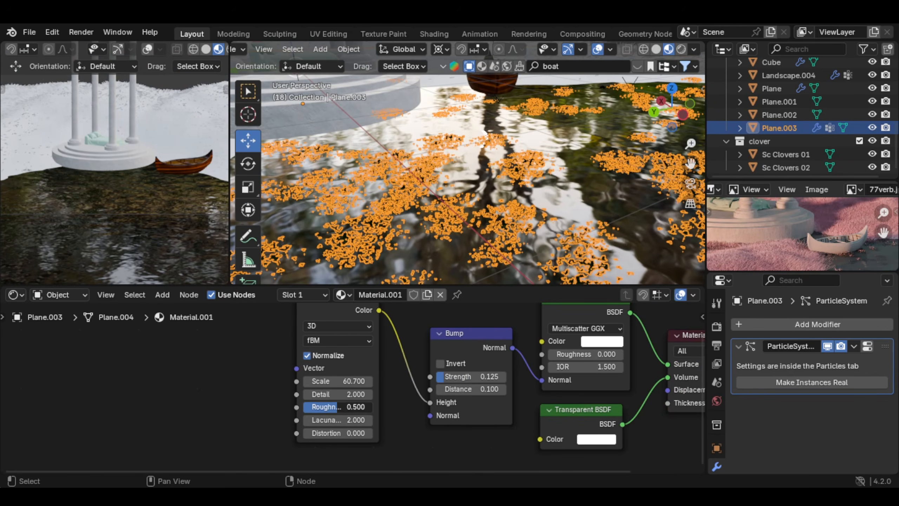
{"action": "left_click_drag", "start_coordinate": [338, 406], "coordinate": [318, 407]}
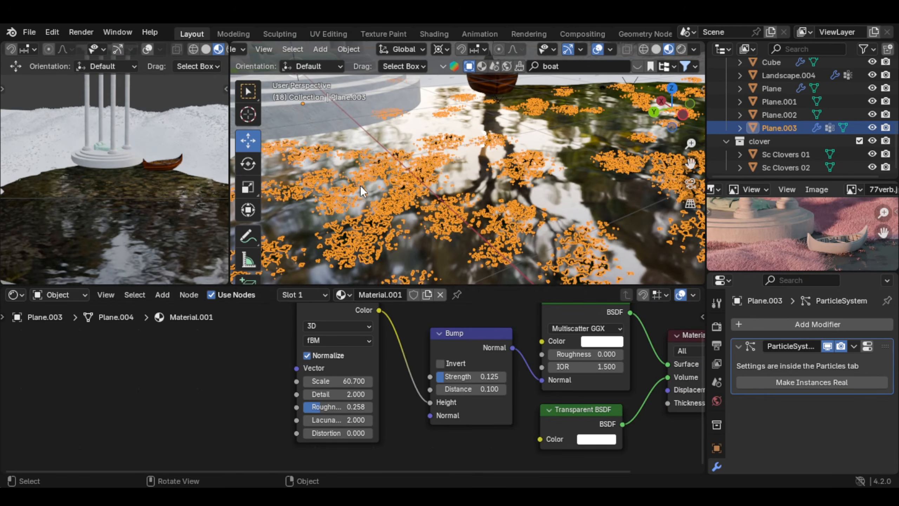
Step: Create a new material on the hilly landscape and name it "ground grass"
{"action": "scroll", "coordinate": [474, 170], "scroll_direction": "down", "scroll_amount": 5}
{"action": "middle_click_drag", "start_coordinate": [473, 170], "coordinate": [516, 116], "text": "shift"}
{"action": "scroll", "coordinate": [501, 228], "scroll_direction": "down", "scroll_amount": 3}
{"action": "left_click", "coordinate": [502, 228]}
{"action": "scroll", "coordinate": [527, 197], "scroll_direction": "down", "scroll_amount": 2}
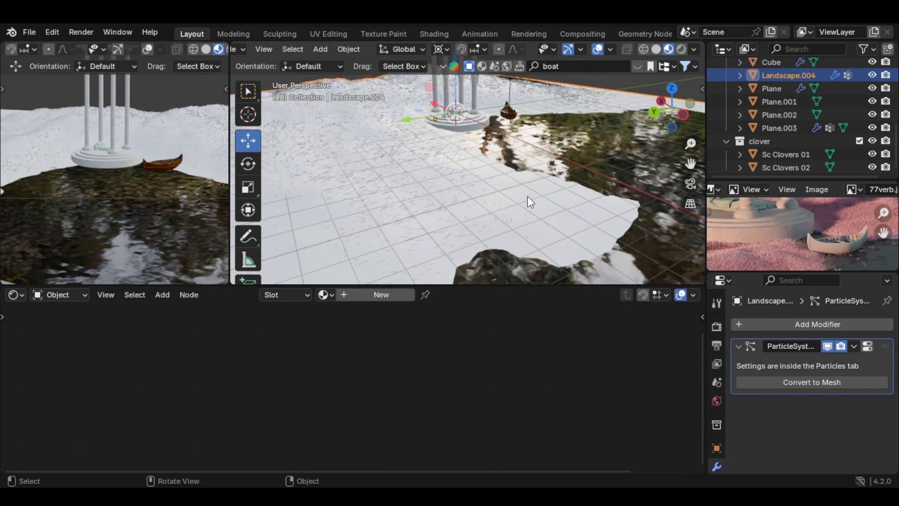
{"action": "middle_click_drag", "start_coordinate": [528, 196], "coordinate": [426, 245], "text": "shift"}
{"action": "scroll", "coordinate": [436, 165], "scroll_direction": "down", "scroll_amount": 1}
{"action": "left_click", "coordinate": [389, 297]}
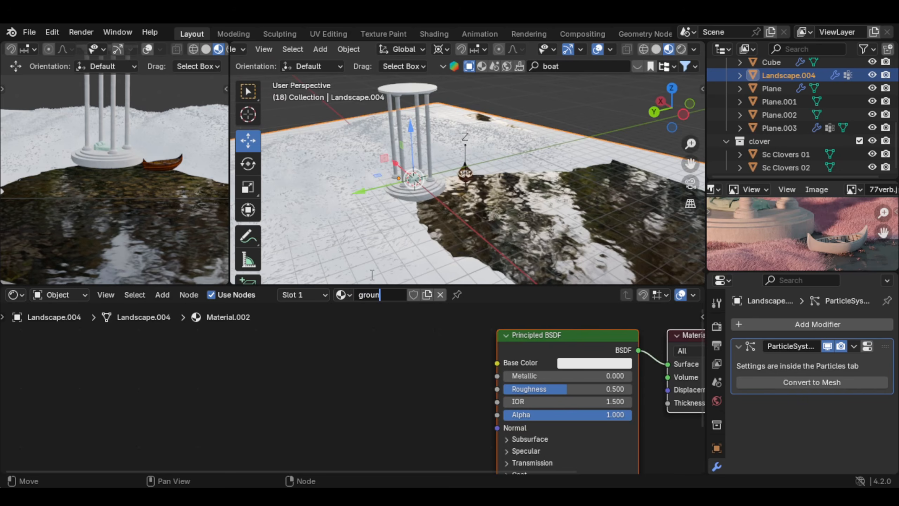
{"action": "type", "text": "d"}
{"action": "key", "text": "Return"}
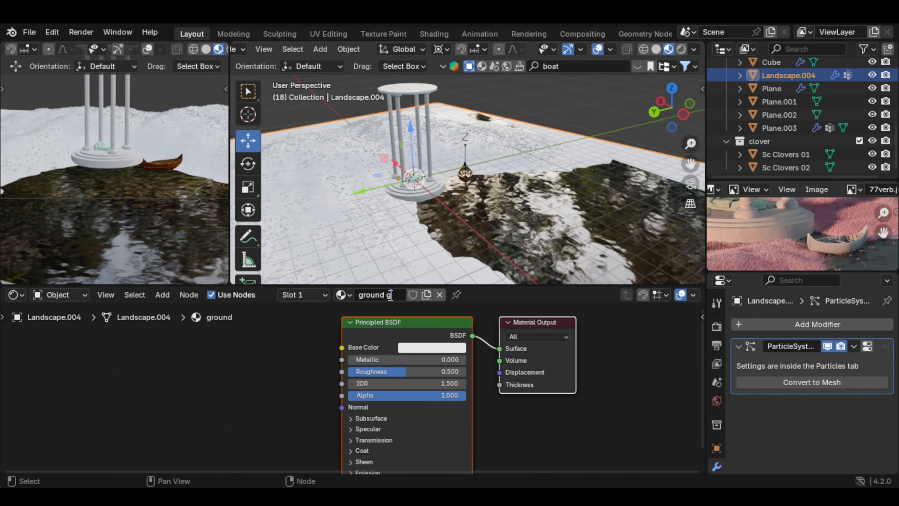
{"action": "key", "text": "Return"}
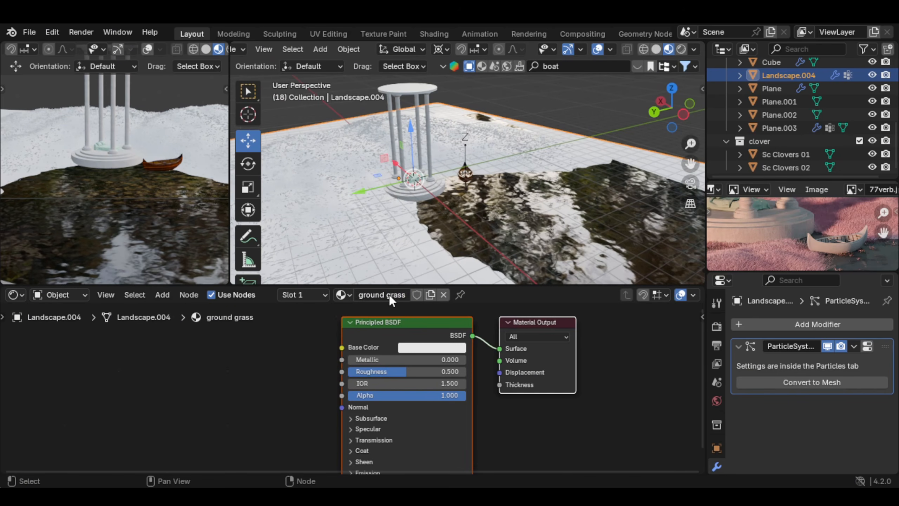
Step: Add a Color Ramp to the ground grass material and link its Color to the Principled BSDF's Base Color
{"action": "key", "text": "shift+a"}
{"action": "mouse_move", "coordinate": [364, 374]}
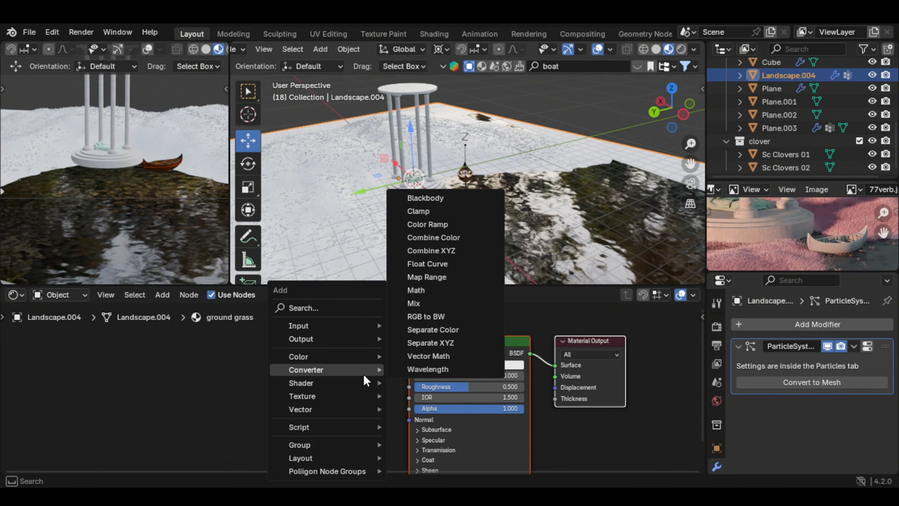
{"action": "type", "text": "color r"}
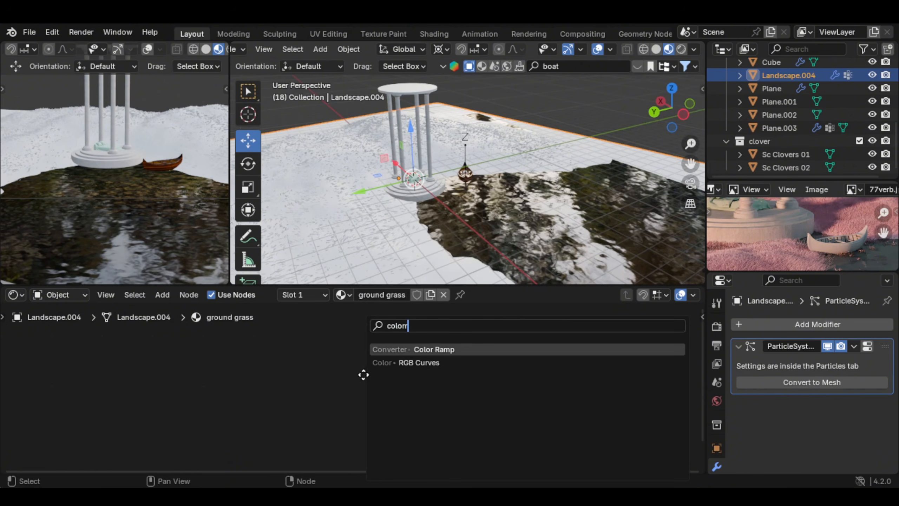
{"action": "key", "text": "Return"}
{"action": "left_click", "coordinate": [324, 345]}
{"action": "left_click_drag", "start_coordinate": [325, 346], "coordinate": [337, 346]}
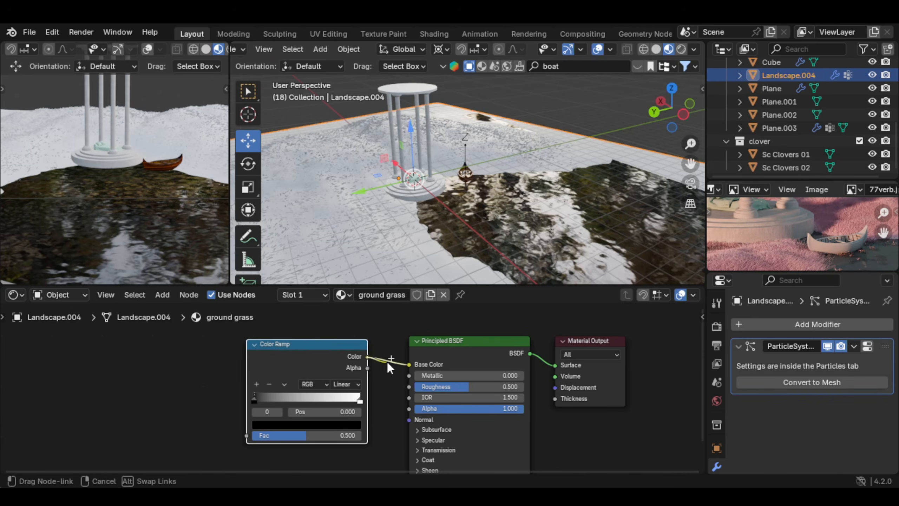
{"action": "middle_click_drag", "start_coordinate": [354, 357], "coordinate": [455, 358]}
Step: Add a Noise Texture and link its Color output to the Color Ramp's Fac
{"action": "key", "text": "shift+a"}
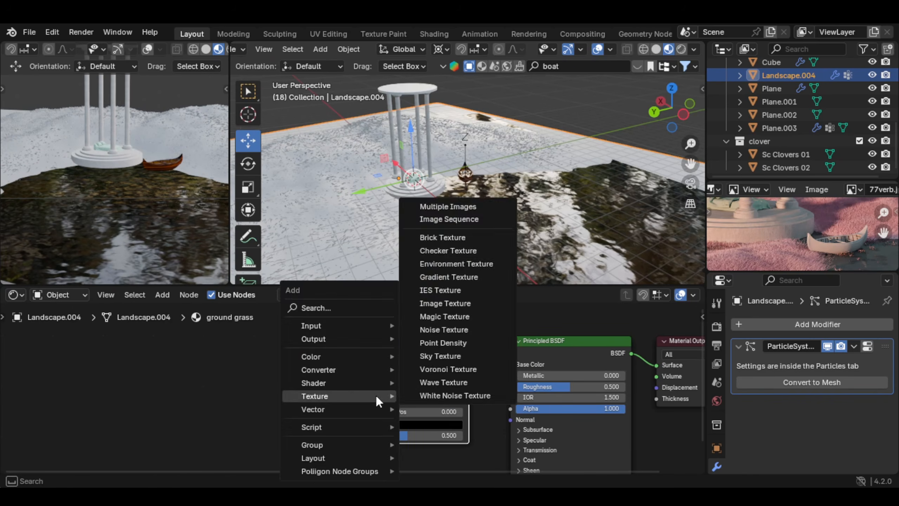
{"action": "type", "text": "noi"}
{"action": "key", "text": "Return"}
{"action": "left_click", "coordinate": [353, 416]}
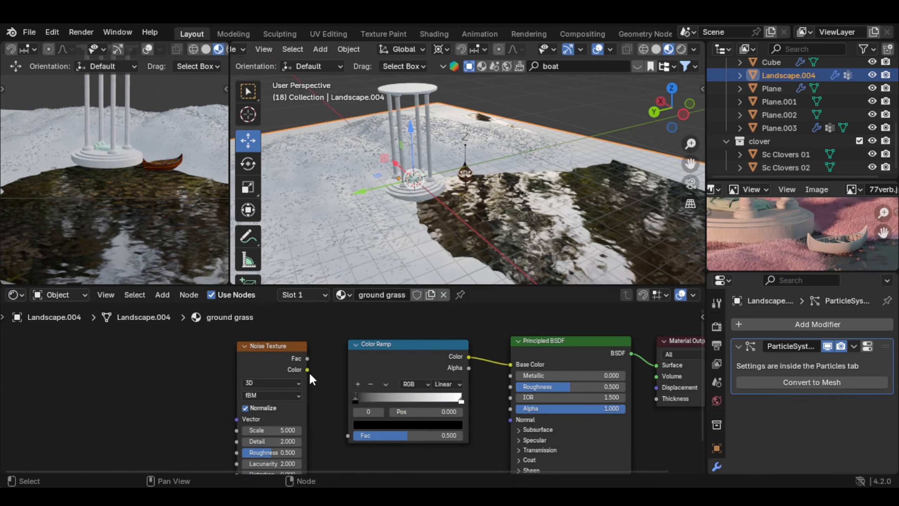
{"action": "mouse_move", "coordinate": [307, 370]}
{"action": "left_mouse_down"}
{"action": "mouse_move", "coordinate": [318, 428]}
{"action": "mouse_move", "coordinate": [347, 435]}
{"action": "left_mouse_up"}
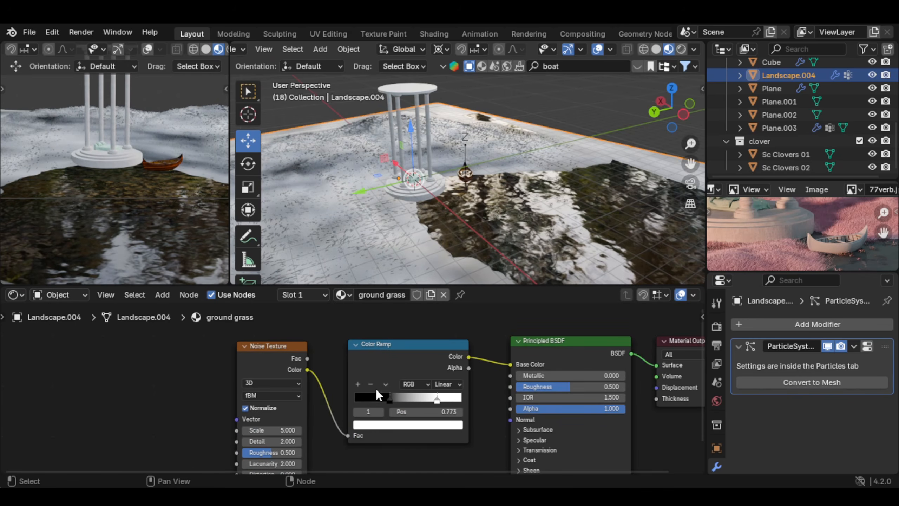
Step: Bring the Color Ramp's end stops inward, the white one to 0.773, and add a middle stop at 0.550
{"action": "left_click", "coordinate": [358, 383]}
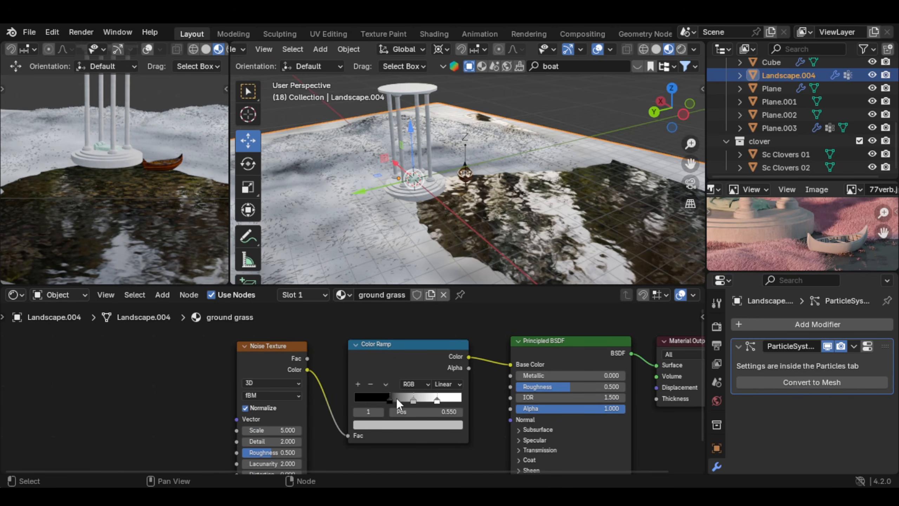
{"action": "left_click", "coordinate": [389, 397]}
{"action": "left_click_drag", "start_coordinate": [389, 398], "coordinate": [389, 398]}
Step: Recolor the Color Ramp's first two stops pale lavender, giving the middle one a hue of 0.737
{"action": "middle_click_drag", "start_coordinate": [385, 217], "coordinate": [367, 228]}
{"action": "scroll", "coordinate": [797, 228], "scroll_direction": "down", "scroll_amount": 2}
{"action": "mouse_move", "coordinate": [798, 227]}
{"action": "middle_mouse_down"}
{"action": "mouse_move", "coordinate": [815, 240]}
{"action": "mouse_move", "coordinate": [798, 234]}
{"action": "middle_mouse_up"}
{"action": "left_click", "coordinate": [407, 425]}
{"action": "left_click_drag", "start_coordinate": [455, 353], "coordinate": [455, 264]}
{"action": "left_click_drag", "start_coordinate": [395, 389], "coordinate": [416, 389]}
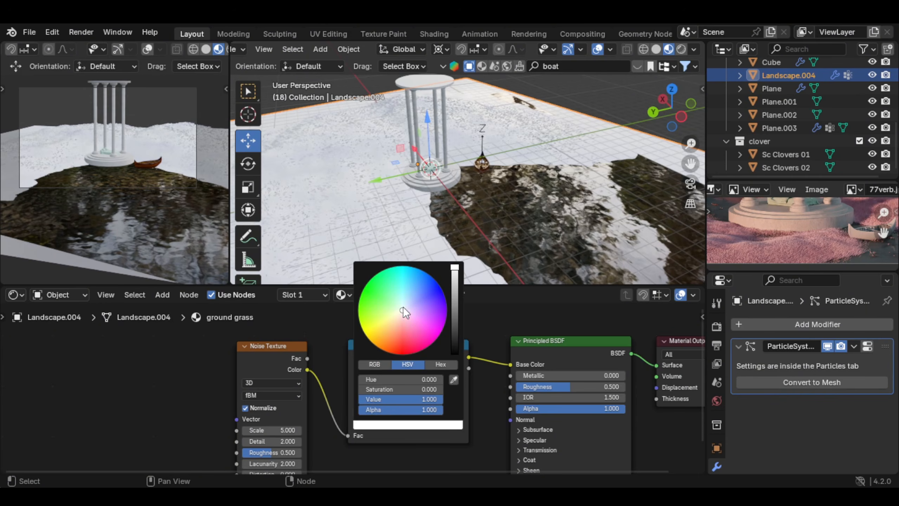
{"action": "left_click_drag", "start_coordinate": [404, 313], "coordinate": [405, 307]}
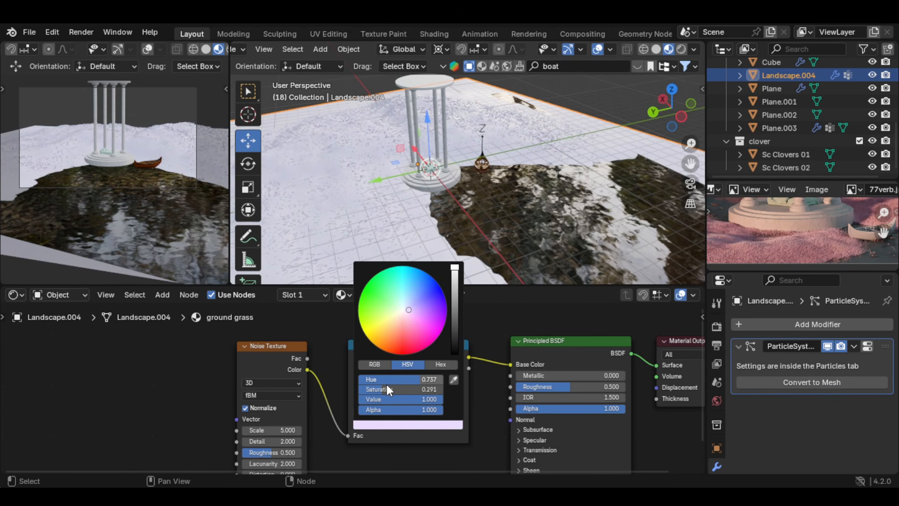
{"action": "left_click_drag", "start_coordinate": [389, 390], "coordinate": [391, 389]}
Step: Tint the Color Ramp's last stop a very pale pinkish lavender with hue 0.781 and saturation 0.084
{"action": "left_click", "coordinate": [438, 400]}
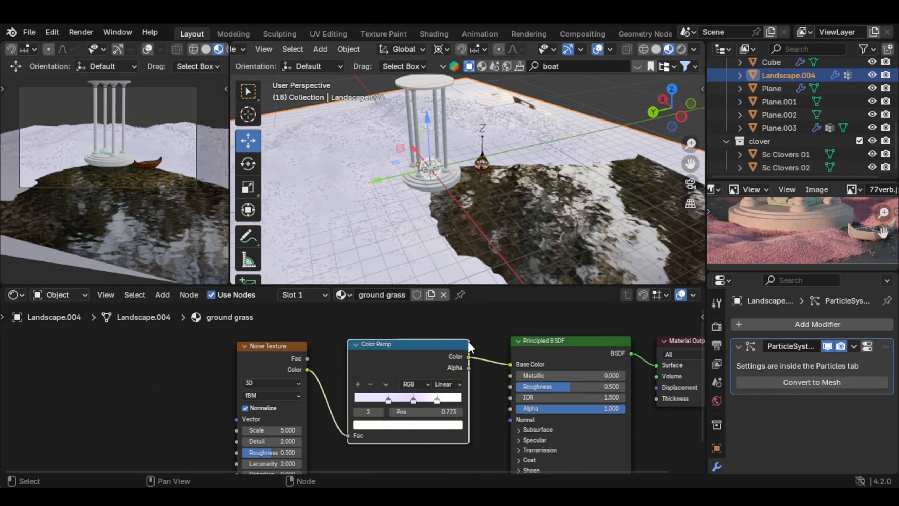
{"action": "left_click", "coordinate": [423, 427]}
{"action": "left_click_drag", "start_coordinate": [401, 310], "coordinate": [404, 310]}
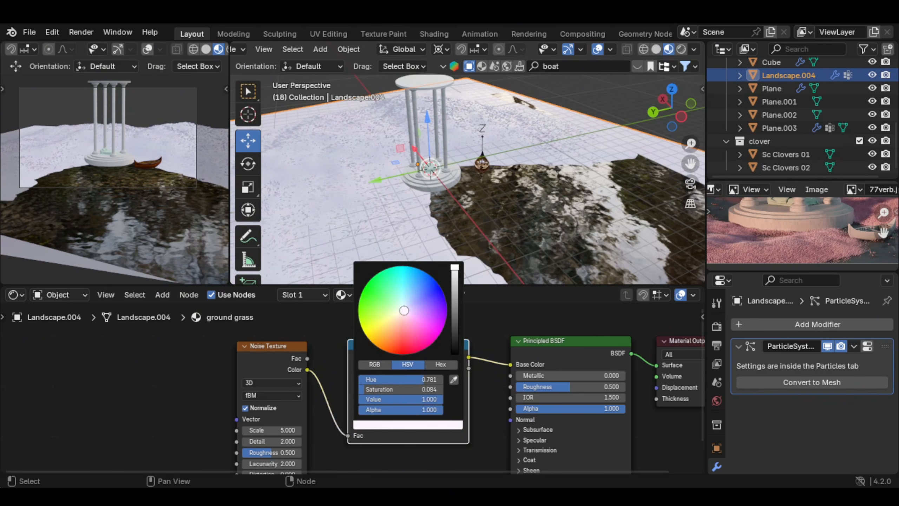
Step: Set the Noise Texture's scale to 30, detail to 9 and roughness to 0.875
{"action": "left_click_drag", "start_coordinate": [326, 412], "coordinate": [327, 412]}
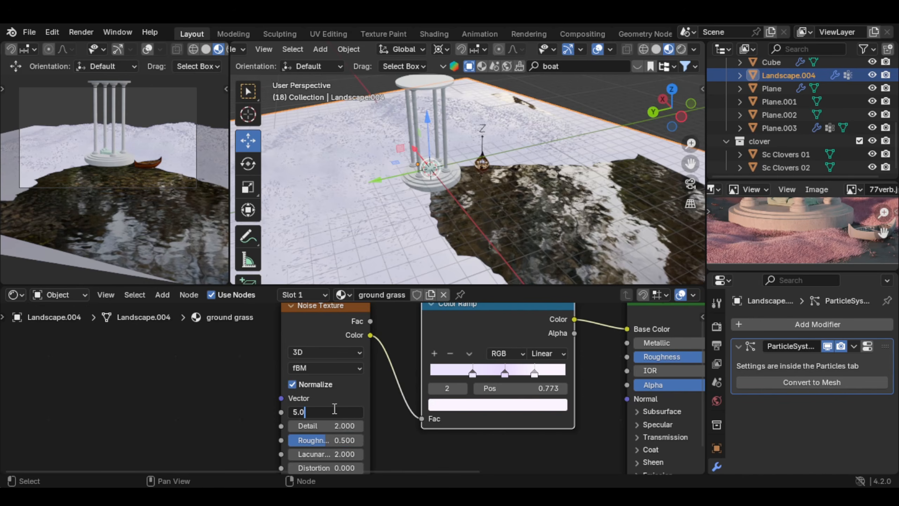
{"action": "key", "text": "Return"}
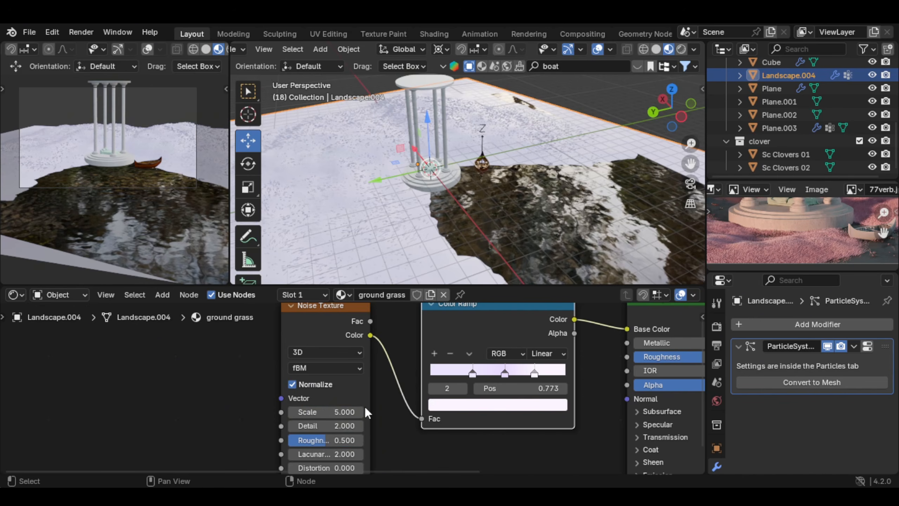
{"action": "left_click", "coordinate": [342, 408]}
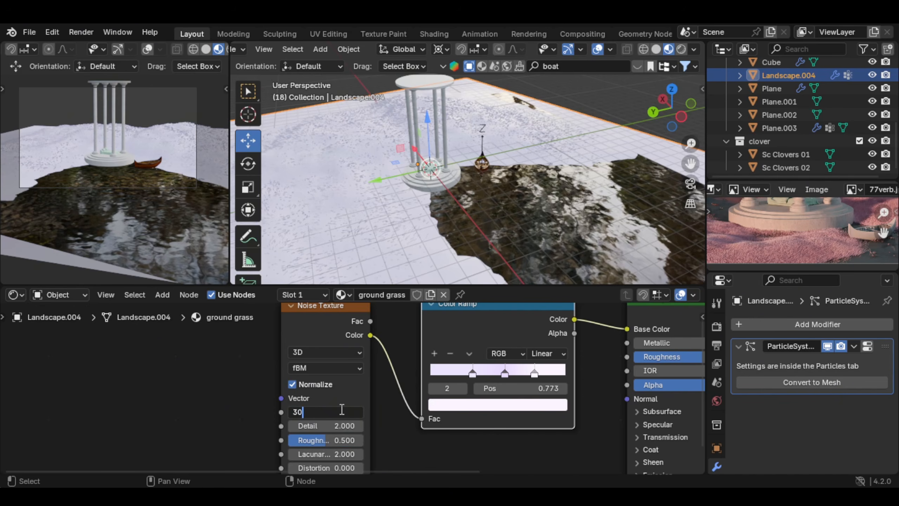
{"action": "key", "text": "Return"}
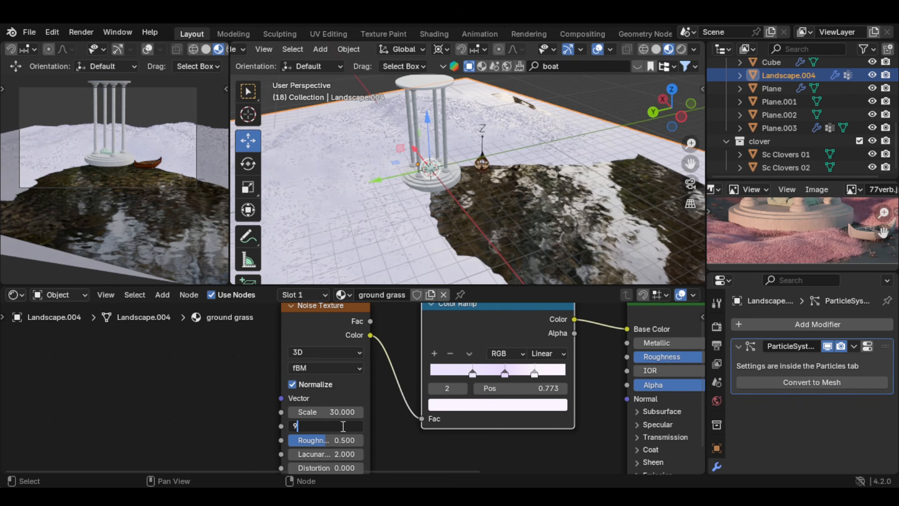
{"action": "key", "text": "Return"}
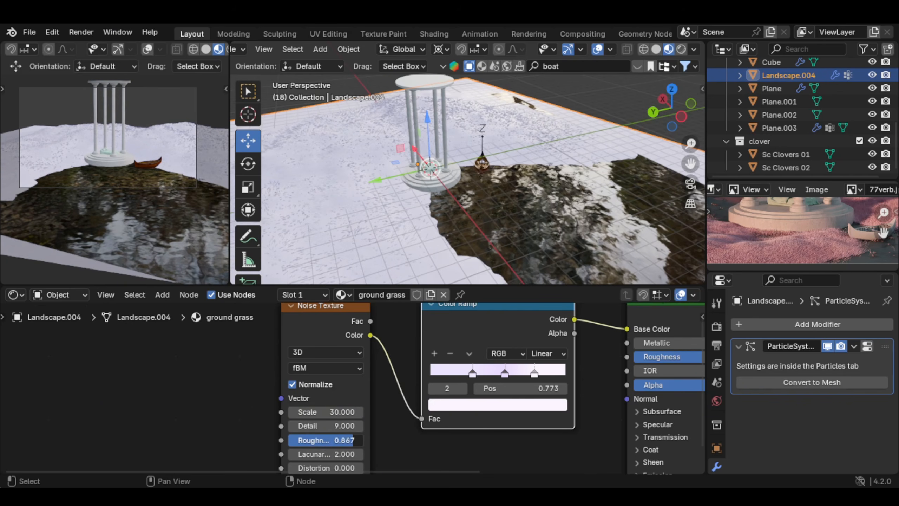
Step: Set the Principled BSDF's roughness to 0.3 in the ground grass material
{"action": "middle_click_drag", "start_coordinate": [618, 370], "coordinate": [387, 377]}
{"action": "double_click", "coordinate": [512, 362]}
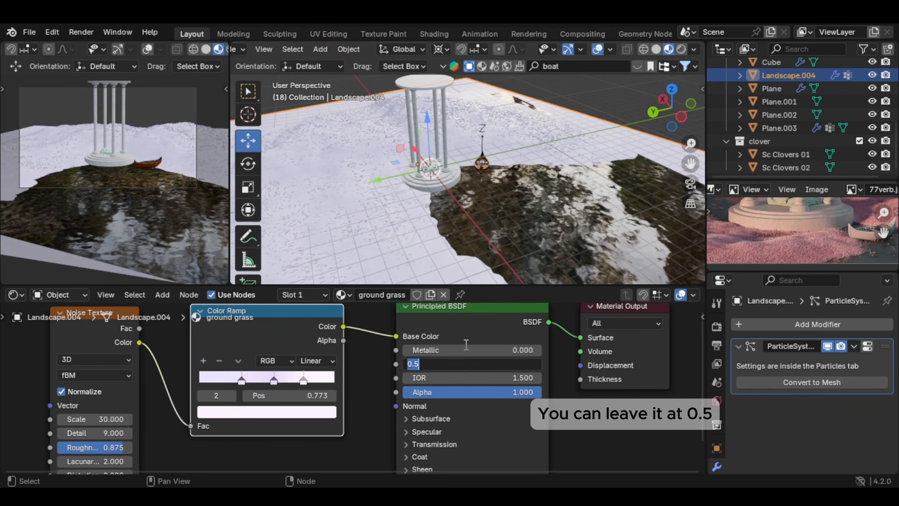
{"action": "type", "text": ".3"}
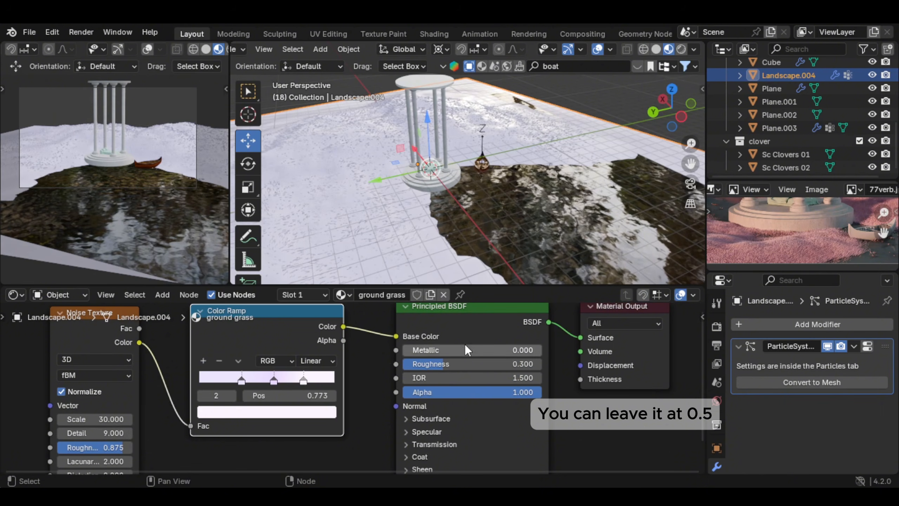
{"action": "key", "text": "Return"}
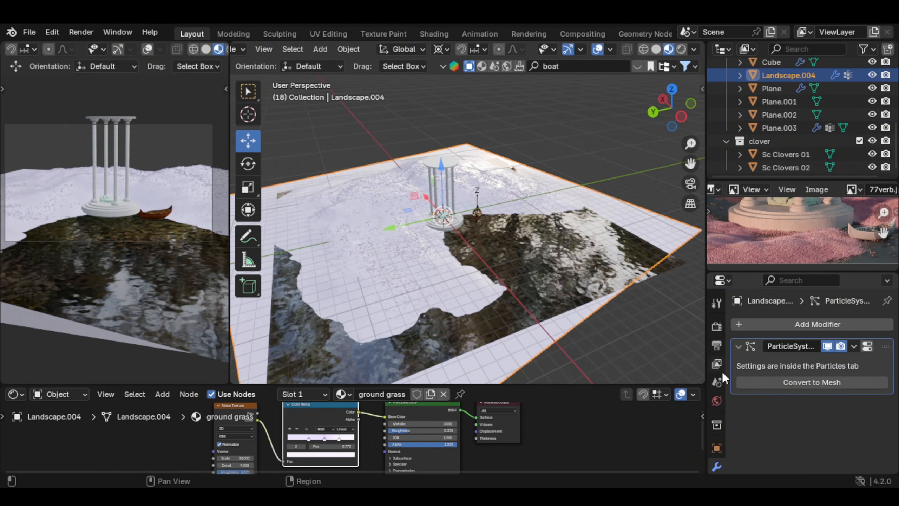
Step: Check that the landscape's hair particles use ground grass as their render material
{"action": "scroll", "coordinate": [721, 389], "scroll_direction": "down", "scroll_amount": 5}
{"action": "left_click", "coordinate": [721, 409]}
{"action": "scroll", "coordinate": [836, 396], "scroll_direction": "down", "scroll_amount": 5}
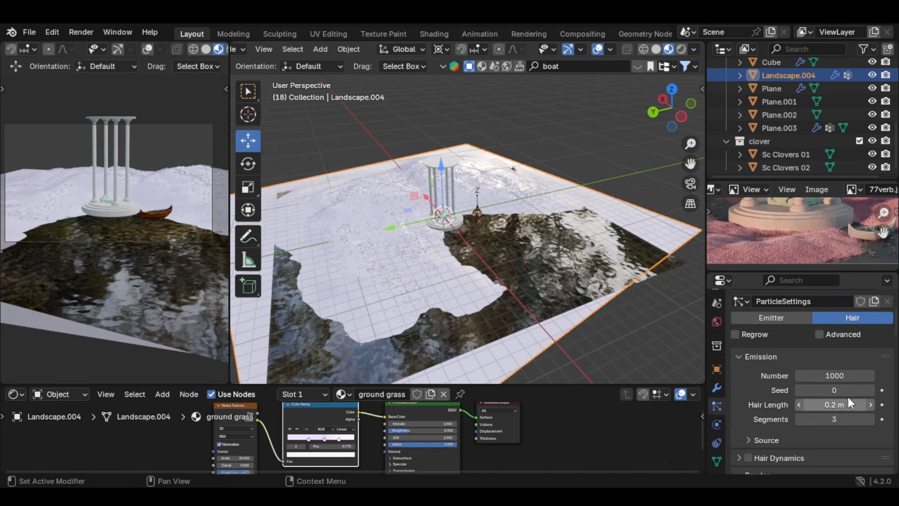
{"action": "scroll", "coordinate": [849, 375], "scroll_direction": "down", "scroll_amount": 8}
{"action": "left_click", "coordinate": [850, 354]}
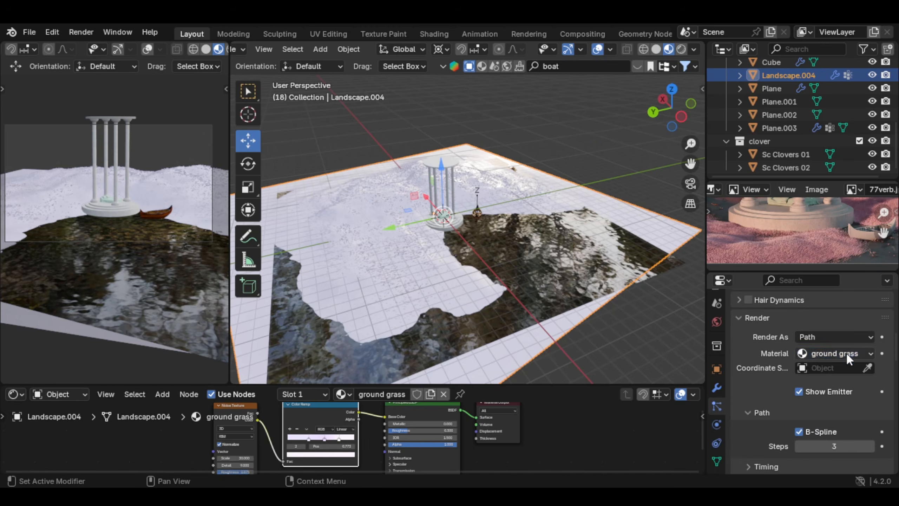
{"action": "left_click", "coordinate": [849, 355]}
{"action": "scroll", "coordinate": [497, 222], "scroll_direction": "down", "scroll_amount": 1}
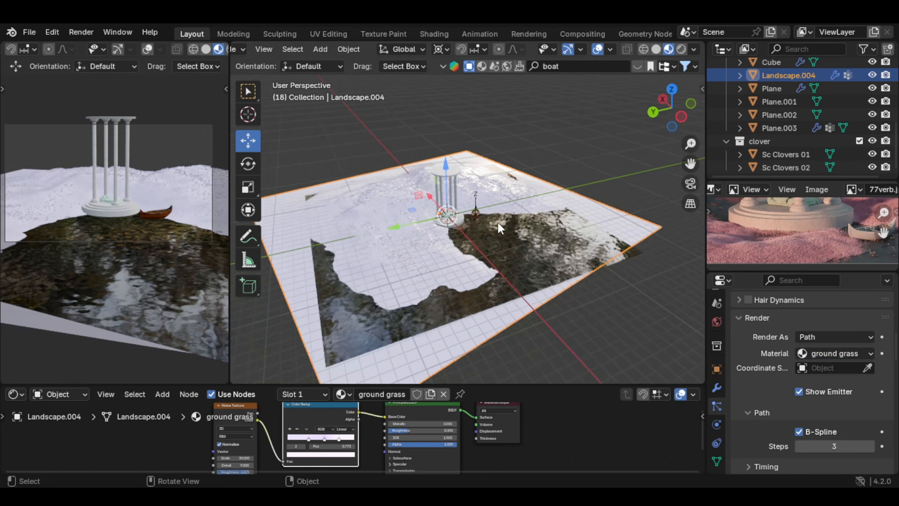
Step: Add a sun light and move it above the landscape, off to one side of the pavilion
{"action": "middle_click_drag", "start_coordinate": [498, 222], "coordinate": [452, 187]}
{"action": "scroll", "coordinate": [178, 159], "scroll_direction": "down", "scroll_amount": 2}
{"action": "scroll", "coordinate": [179, 162], "scroll_direction": "up", "scroll_amount": 2}
{"action": "middle_click_drag", "start_coordinate": [505, 224], "coordinate": [479, 214]}
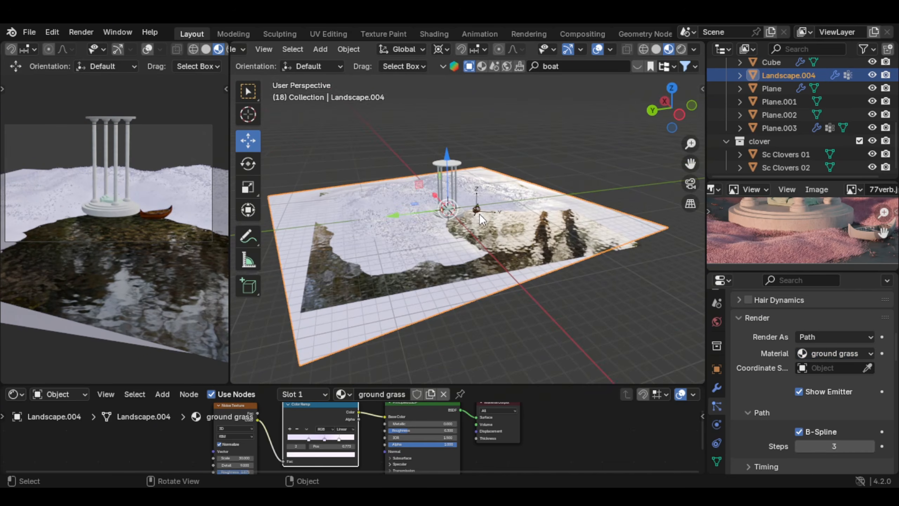
{"action": "key", "text": "shift+a"}
{"action": "key", "text": "Escape"}
{"action": "key", "text": "shift+a"}
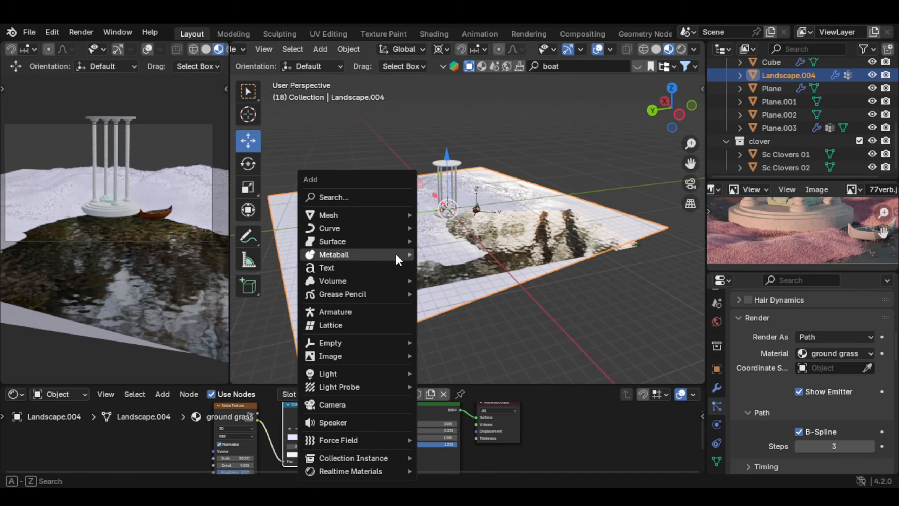
{"action": "mouse_move", "coordinate": [389, 373]}
{"action": "left_click", "coordinate": [475, 387]}
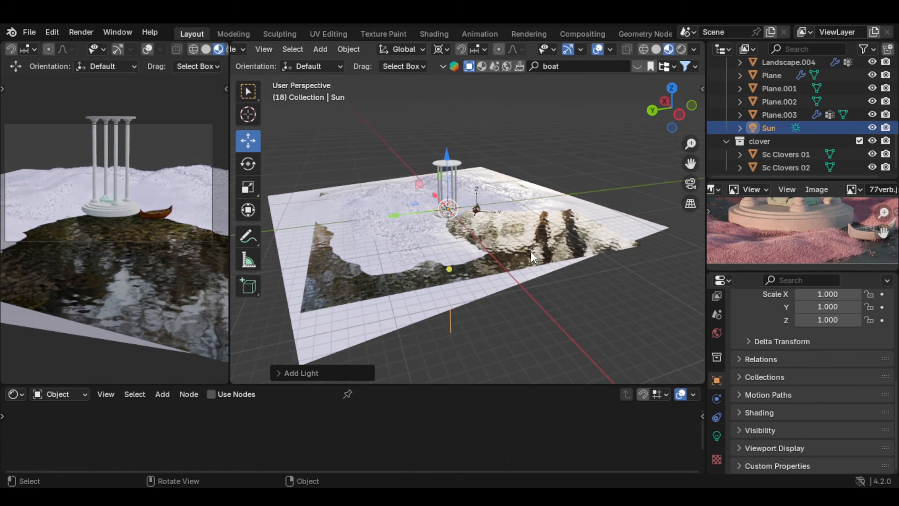
{"action": "key", "text": "g"}
{"action": "left_click", "coordinate": [415, 177]}
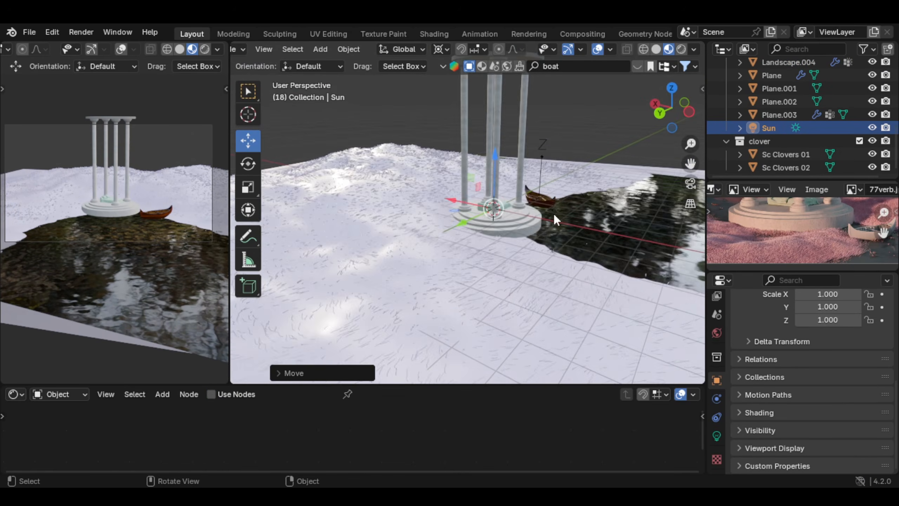
Step: Inspect the grassy ground around the pavilion and switch the camera view to rendered shading
{"action": "middle_click_drag", "start_coordinate": [554, 213], "coordinate": [529, 224]}
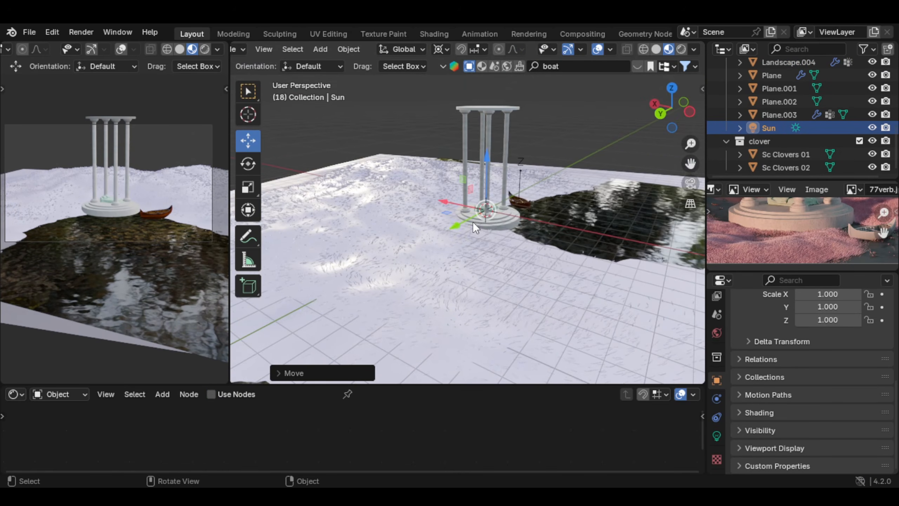
{"action": "mouse_move", "coordinate": [473, 221]}
{"action": "middle_mouse_down"}
{"action": "mouse_move", "coordinate": [483, 236]}
{"action": "mouse_move", "coordinate": [460, 230]}
{"action": "middle_mouse_up"}
{"action": "scroll", "coordinate": [411, 220], "scroll_direction": "up", "scroll_amount": 5}
{"action": "middle_click_drag", "start_coordinate": [394, 217], "coordinate": [374, 173]}
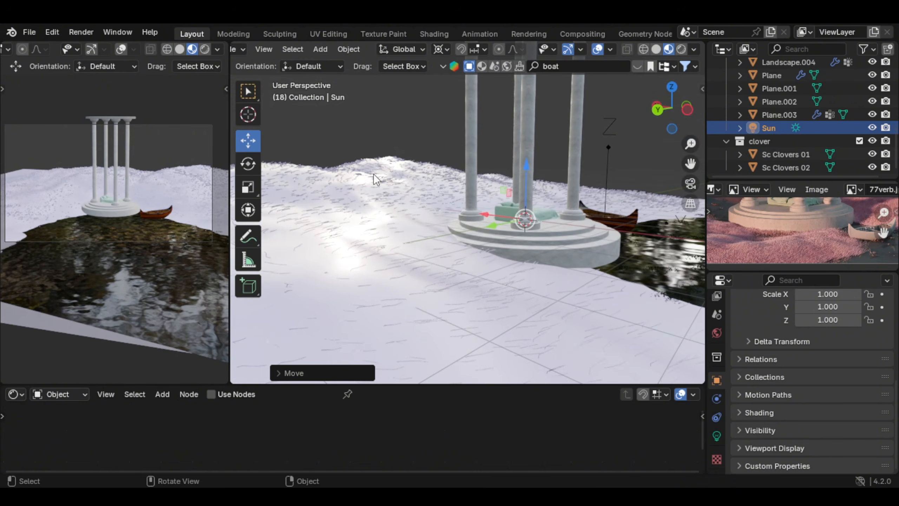
{"action": "left_click", "coordinate": [204, 49]}
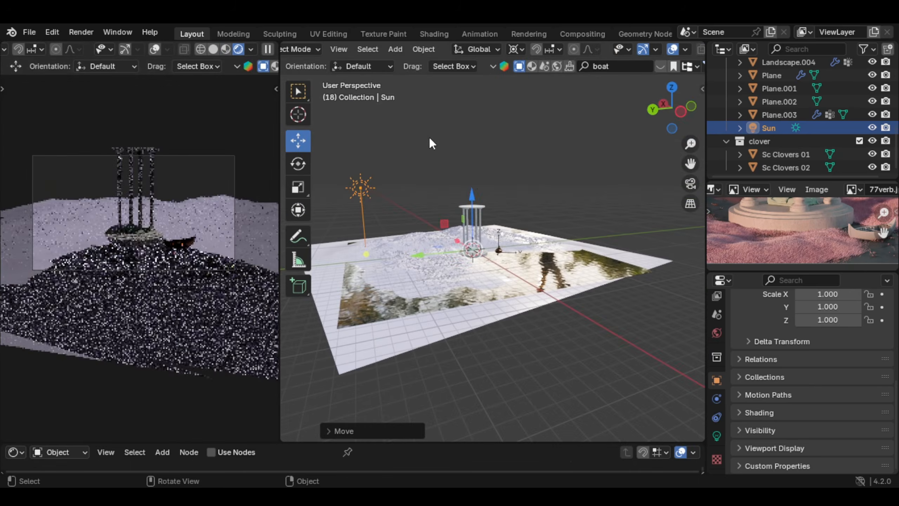
Step: Rotate the sun light about its median point so it shines sideways toward the pavilion, and set its strength to 3
{"action": "key", "text": "period"}
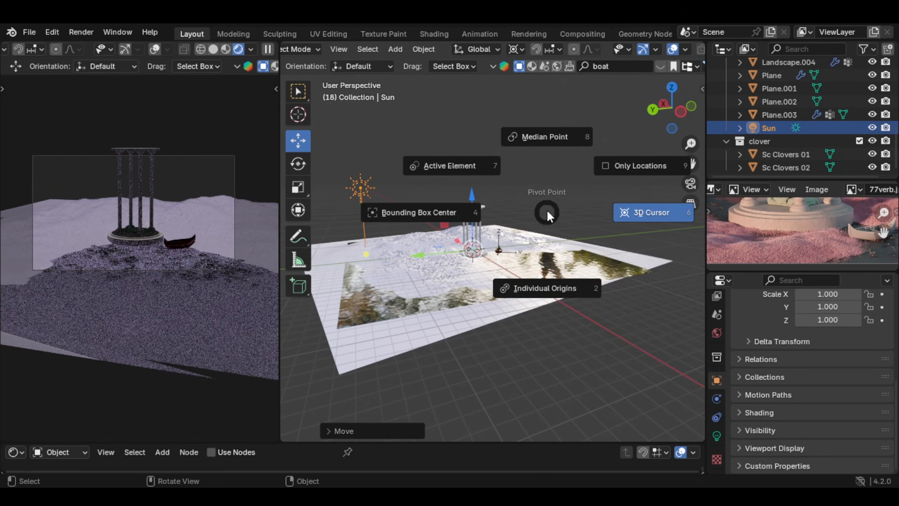
{"action": "left_click", "coordinate": [553, 146]}
{"action": "key", "text": "r"}
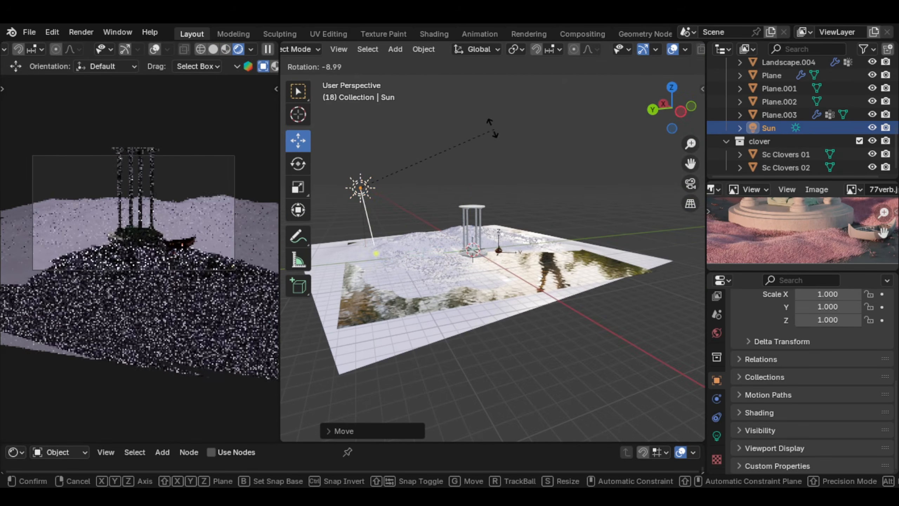
{"action": "left_click", "coordinate": [376, 107]}
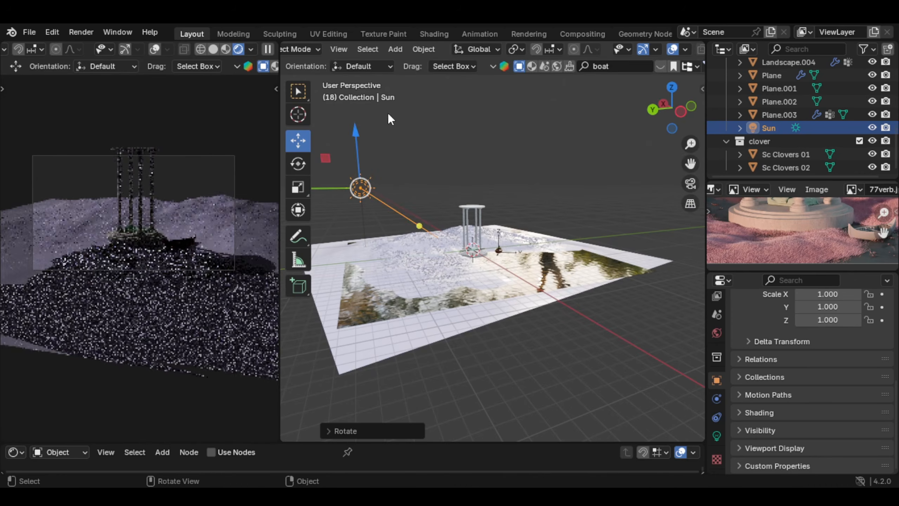
{"action": "left_click", "coordinate": [716, 436]}
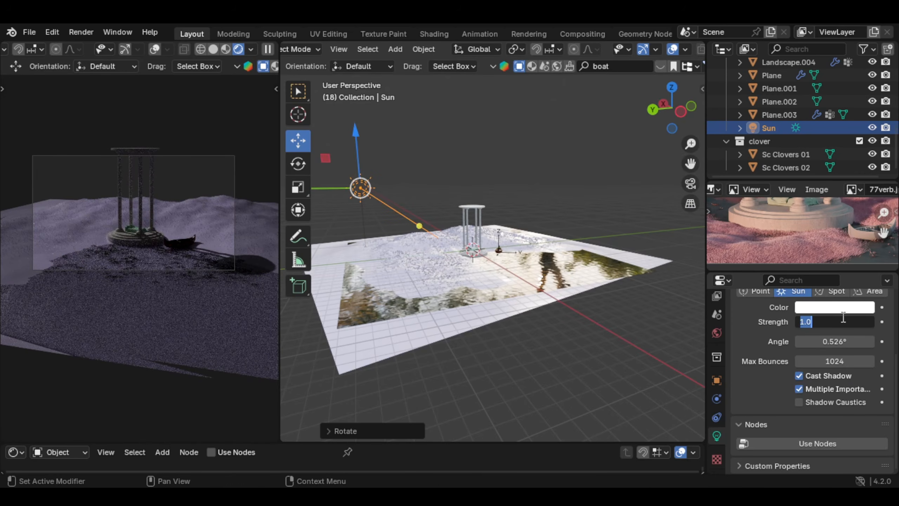
{"action": "key", "text": "Return"}
Step: Limit the rendered preview to a render region around the camera frame and fit the frame in the view
{"action": "scroll", "coordinate": [209, 234], "scroll_direction": "down", "scroll_amount": 1}
{"action": "key", "text": "ctrl+b"}
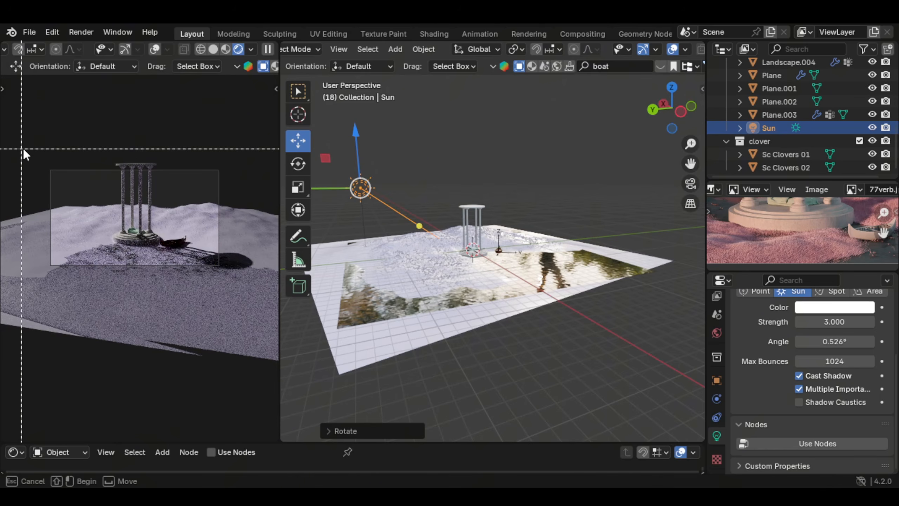
{"action": "left_click_drag", "start_coordinate": [22, 147], "coordinate": [251, 289]}
{"action": "key", "text": "Home"}
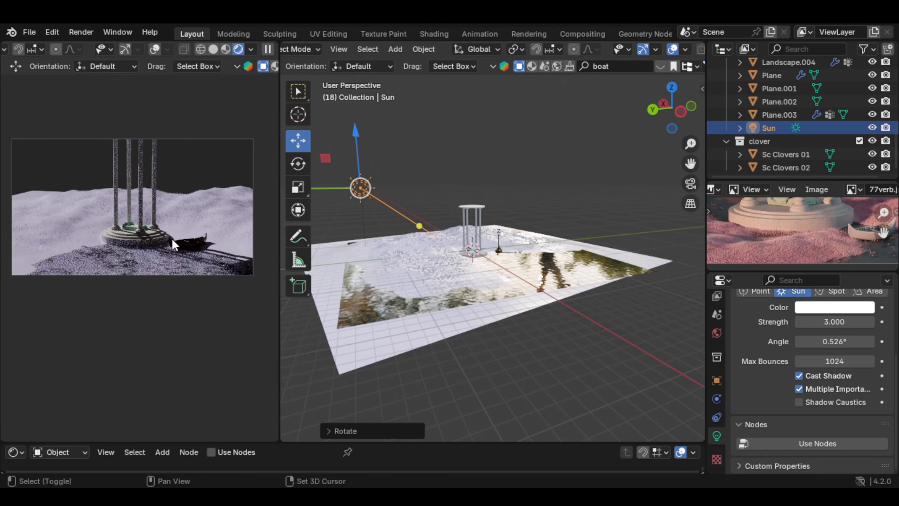
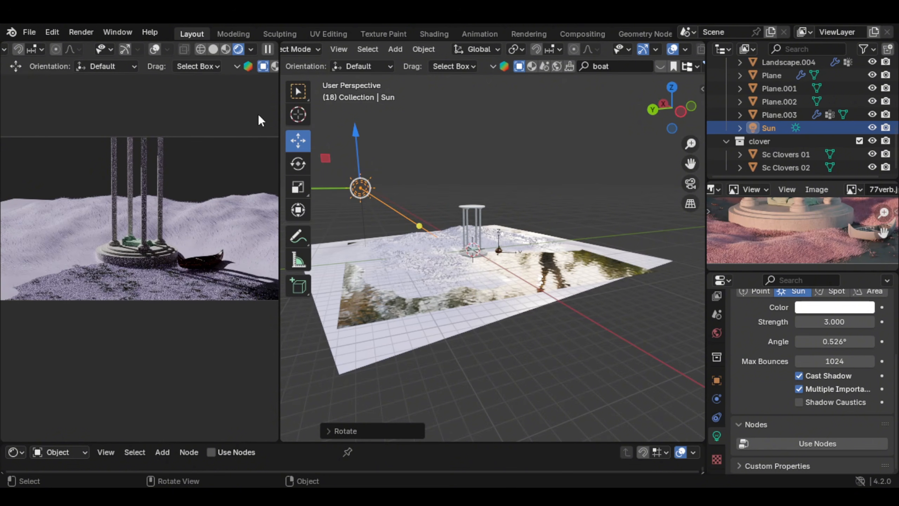
Step: Select the water plane and set its Glass BSDF colour to a pale grey-green in Material.001
{"action": "scroll", "coordinate": [492, 276], "scroll_direction": "up", "scroll_amount": 8}
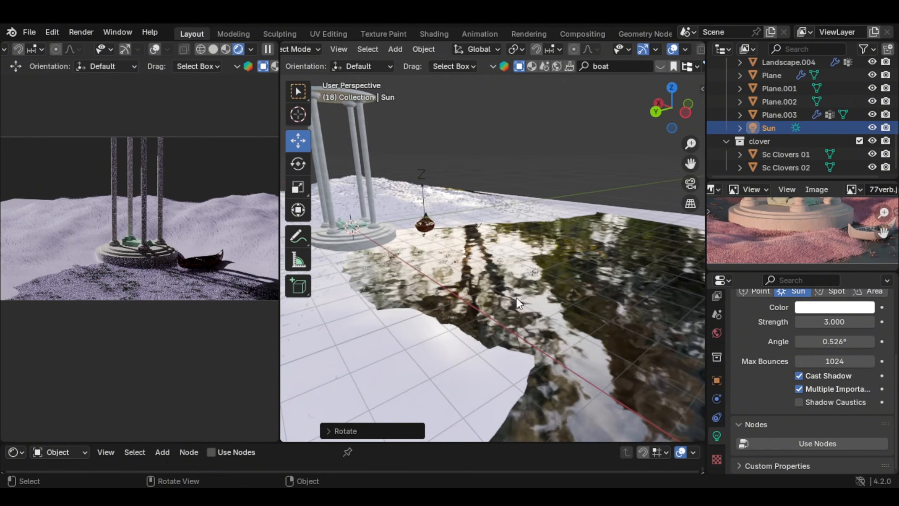
{"action": "left_click", "coordinate": [563, 303]}
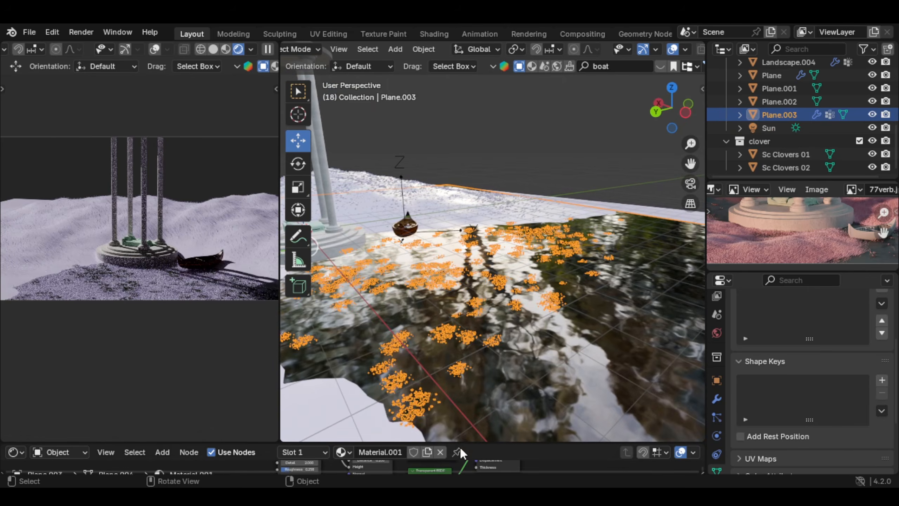
{"action": "left_click_drag", "start_coordinate": [459, 444], "coordinate": [491, 284]}
{"action": "scroll", "coordinate": [486, 359], "scroll_direction": "up", "scroll_amount": 3}
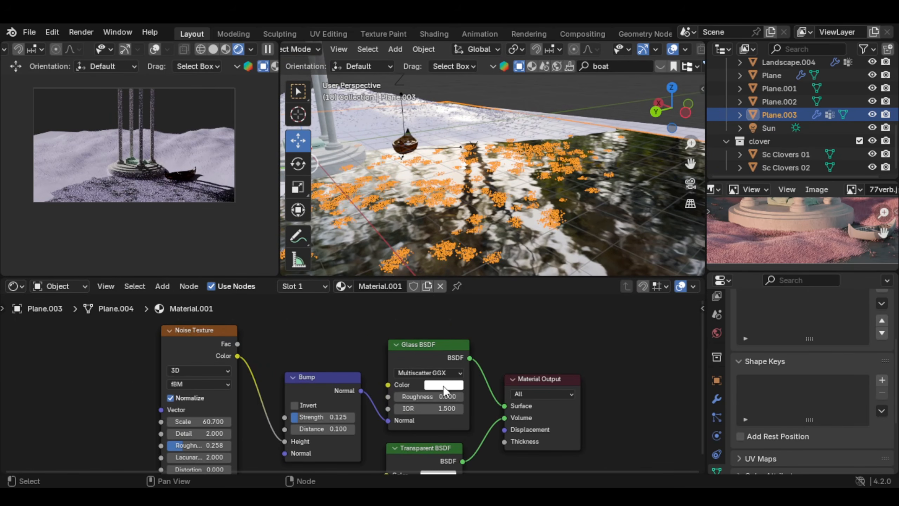
{"action": "left_click", "coordinate": [448, 384]}
{"action": "left_click", "coordinate": [479, 256]}
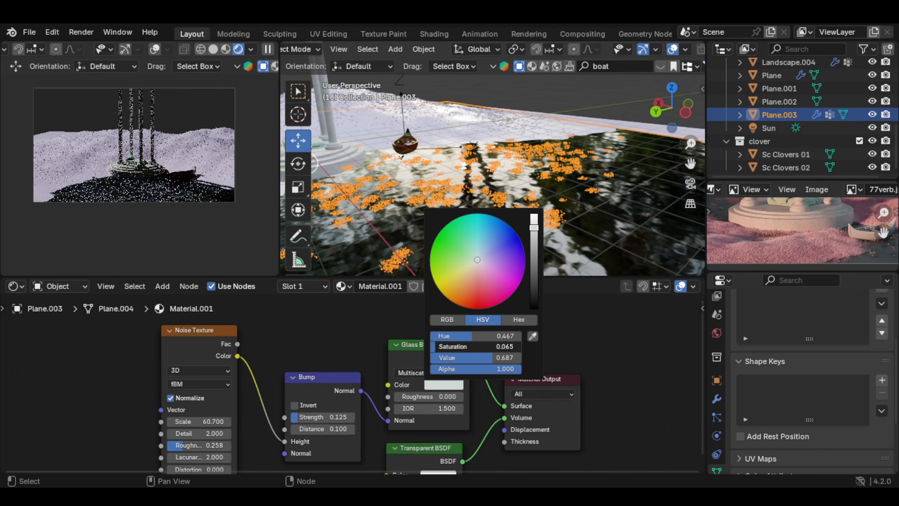
{"action": "left_click_drag", "start_coordinate": [436, 347], "coordinate": [440, 346]}
Step: Light the world with belfast_sunset_puresky_4k.exr as an environment texture, and add Texture Coordinate and Mapping nodes to it
{"action": "scroll", "coordinate": [807, 221], "scroll_direction": "down", "scroll_amount": 4}
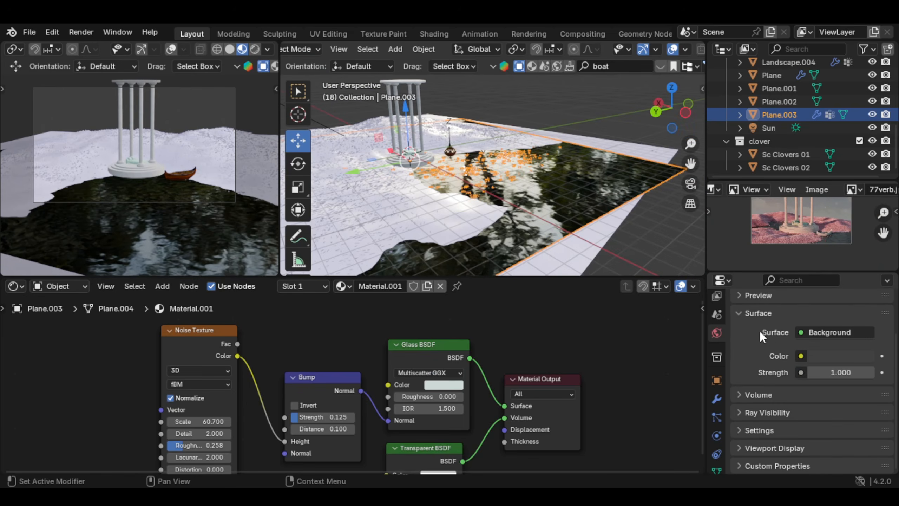
{"action": "left_click", "coordinate": [801, 356]}
{"action": "left_click", "coordinate": [547, 211]}
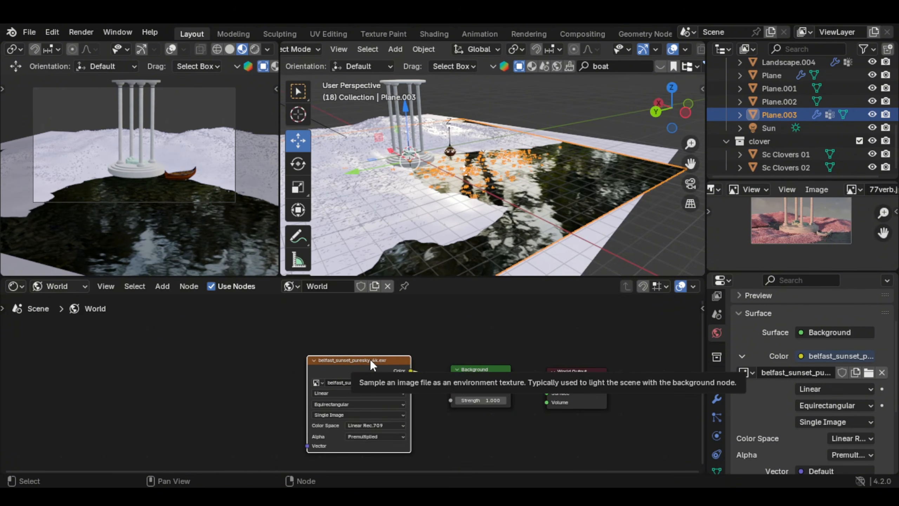
{"action": "key", "text": "ctrl+t"}
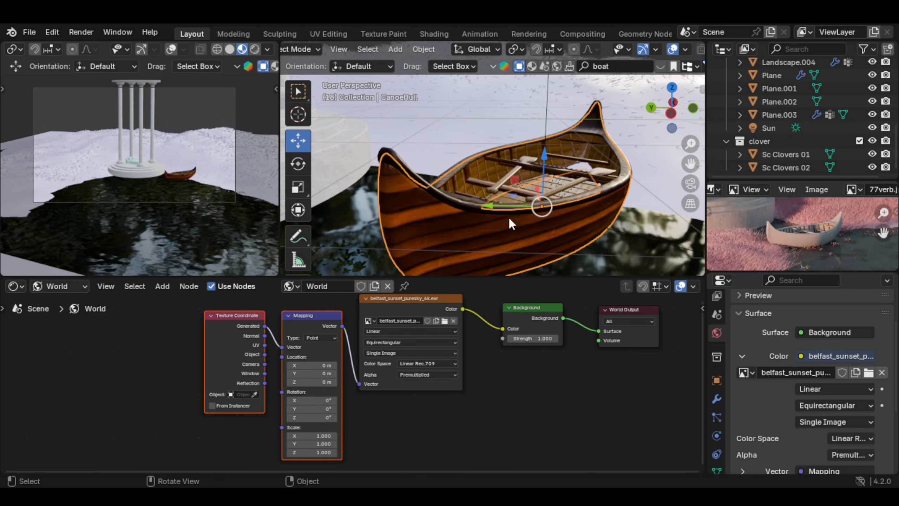
Step: Disconnect the texture from the Base Color of the canoe's Canoe_Main material
{"action": "left_click", "coordinate": [86, 289]}
{"action": "left_click", "coordinate": [80, 319]}
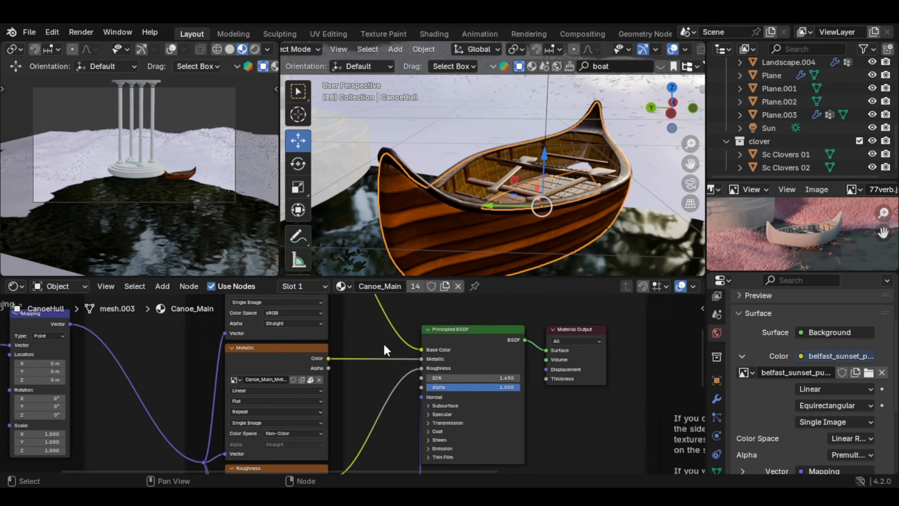
{"action": "scroll", "coordinate": [422, 352], "scroll_direction": "up", "scroll_amount": 2}
{"action": "scroll", "coordinate": [409, 360], "scroll_direction": "up", "scroll_amount": 3}
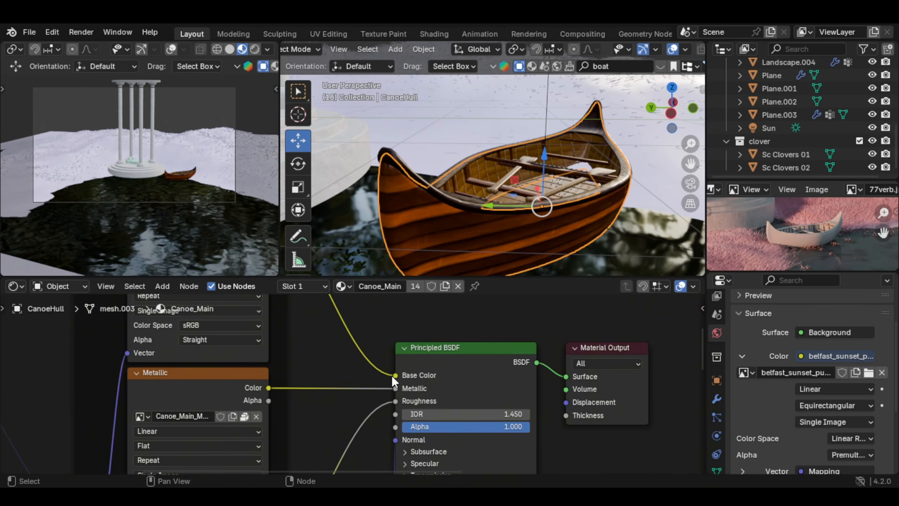
{"action": "left_click_drag", "start_coordinate": [394, 375], "coordinate": [370, 372]}
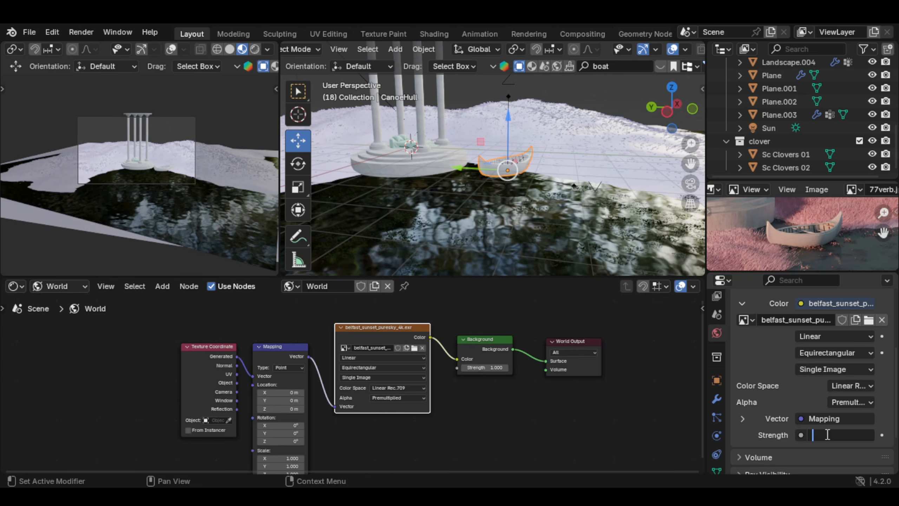
Step: Lower the world background strength, trying 0.9 and settling on 0.3
{"action": "key", "text": "Return"}
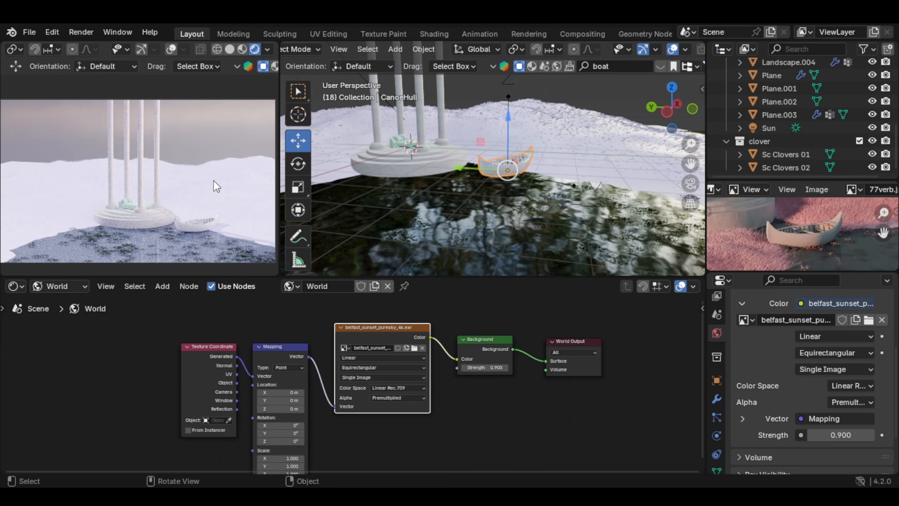
{"action": "scroll", "coordinate": [214, 180], "scroll_direction": "down", "scroll_amount": 1}
{"action": "scroll", "coordinate": [206, 186], "scroll_direction": "down", "scroll_amount": 1}
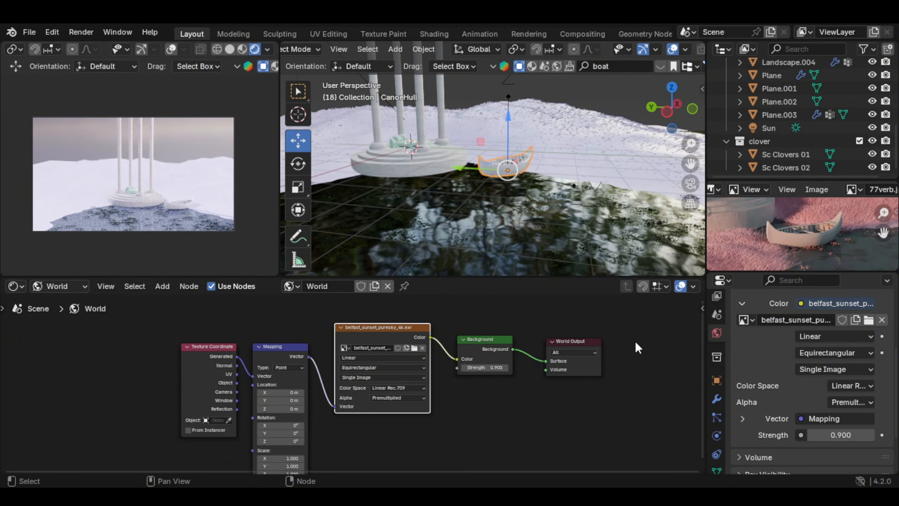
{"action": "left_click", "coordinate": [843, 435]}
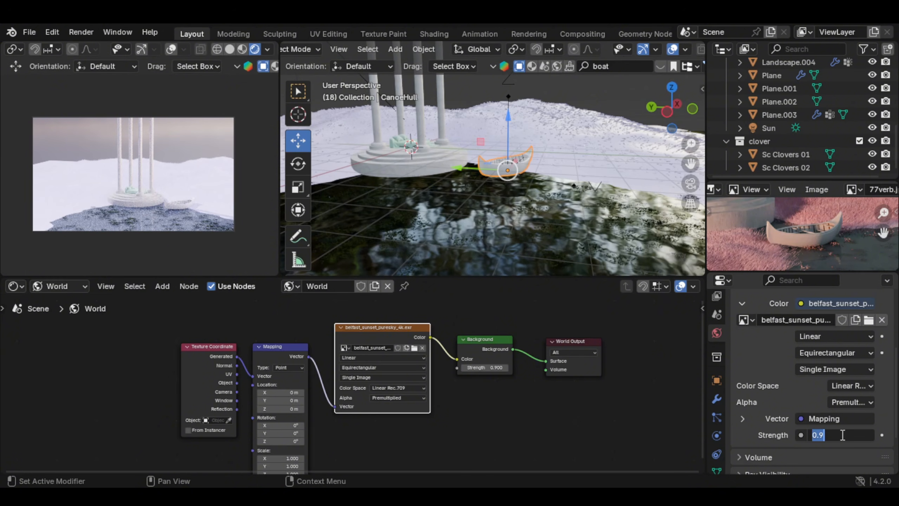
{"action": "type", "text": ".3"}
{"action": "key", "text": "Return"}
{"action": "scroll", "coordinate": [501, 137], "scroll_direction": "down", "scroll_amount": 2}
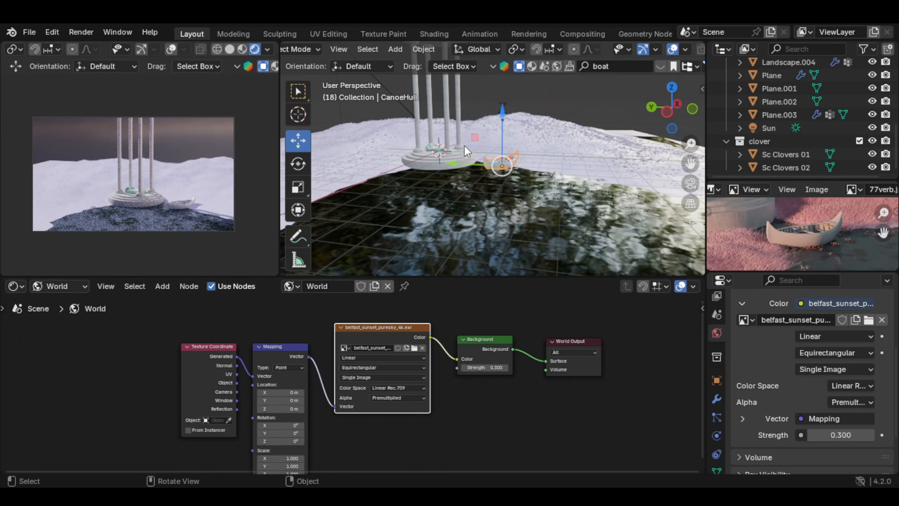
Step: Rotate the environment sky through its Mapping node to X 9.9°, Y -9.2° and Z -29.1°
{"action": "middle_click_drag", "start_coordinate": [465, 145], "coordinate": [475, 191]}
{"action": "middle_click_drag", "start_coordinate": [159, 179], "coordinate": [104, 169]}
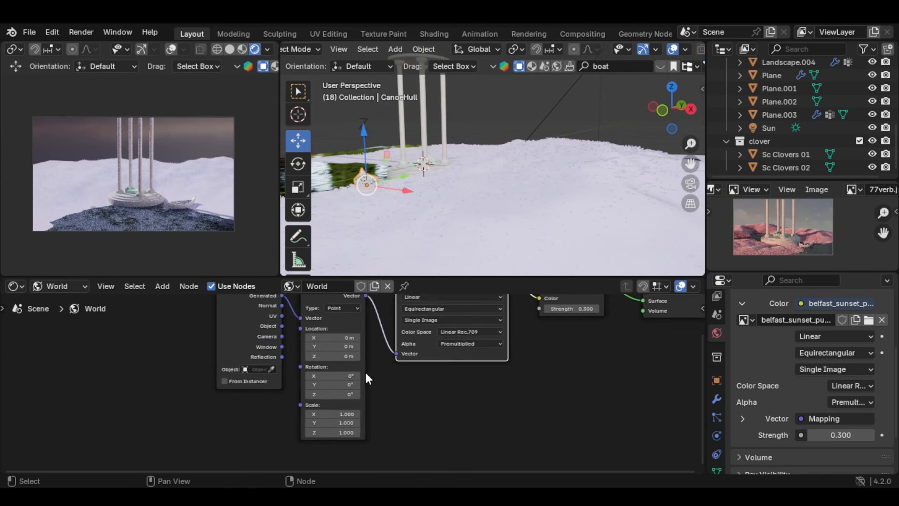
{"action": "scroll", "coordinate": [365, 371], "scroll_direction": "up", "scroll_amount": 2}
{"action": "left_click_drag", "start_coordinate": [340, 400], "coordinate": [315, 400]}
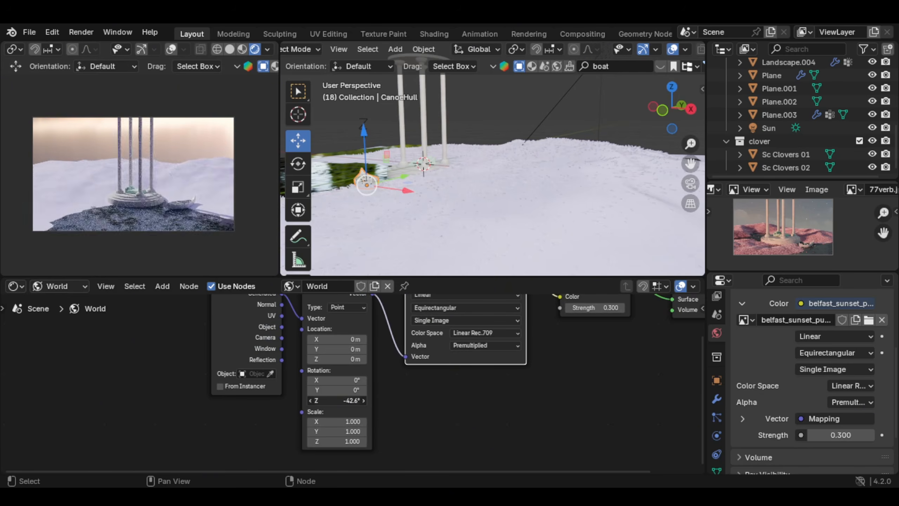
{"action": "scroll", "coordinate": [179, 160], "scroll_direction": "up", "scroll_amount": 2}
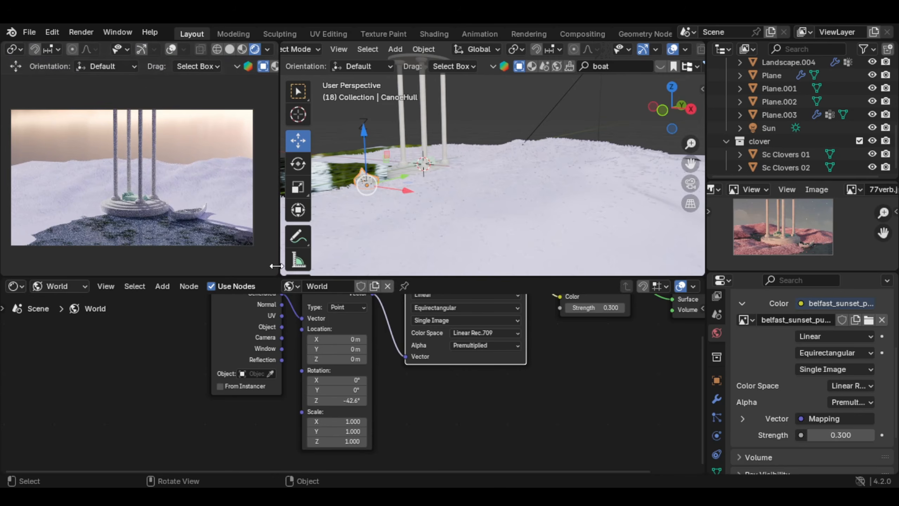
{"action": "left_click_drag", "start_coordinate": [338, 389], "coordinate": [356, 401]}
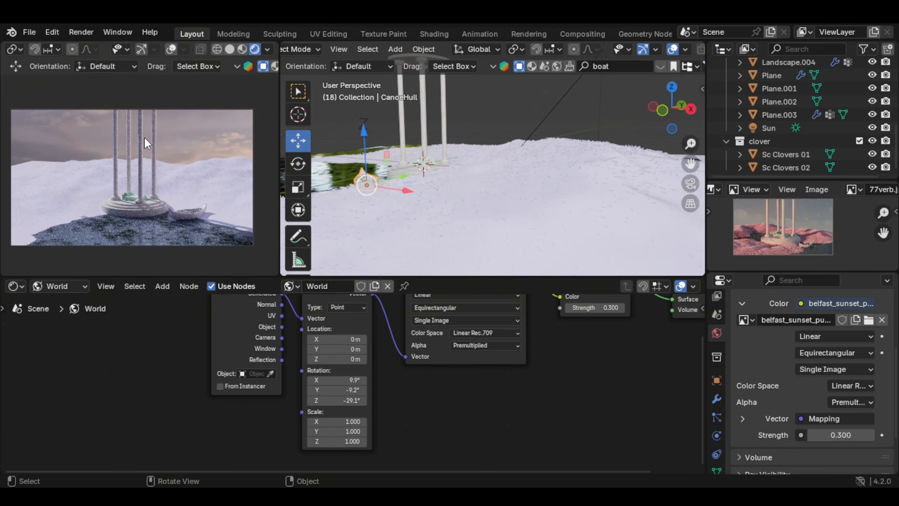
Step: Insert a Hue/Saturation/Value node between the environment texture and the Background node
{"action": "middle_click_drag", "start_coordinate": [370, 339], "coordinate": [246, 417]}
{"action": "middle_click_drag", "start_coordinate": [438, 328], "coordinate": [402, 333]}
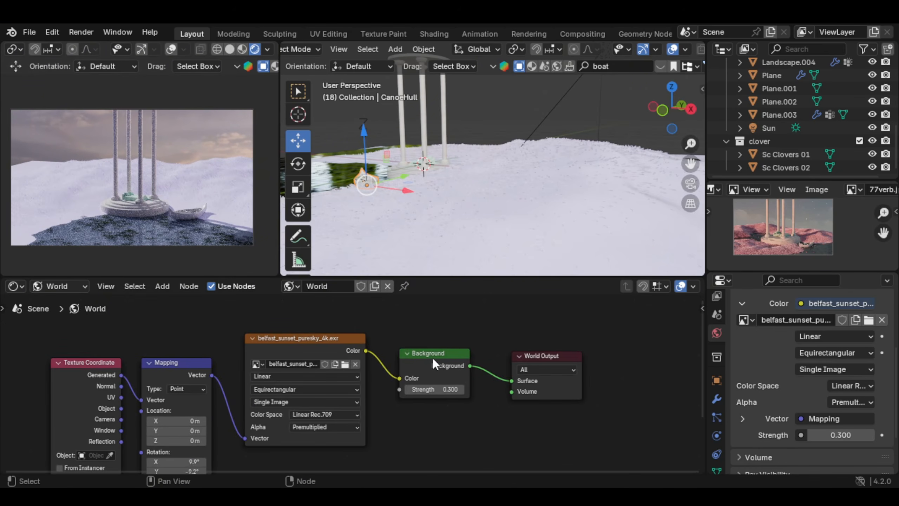
{"action": "left_click_drag", "start_coordinate": [433, 359], "coordinate": [467, 342]}
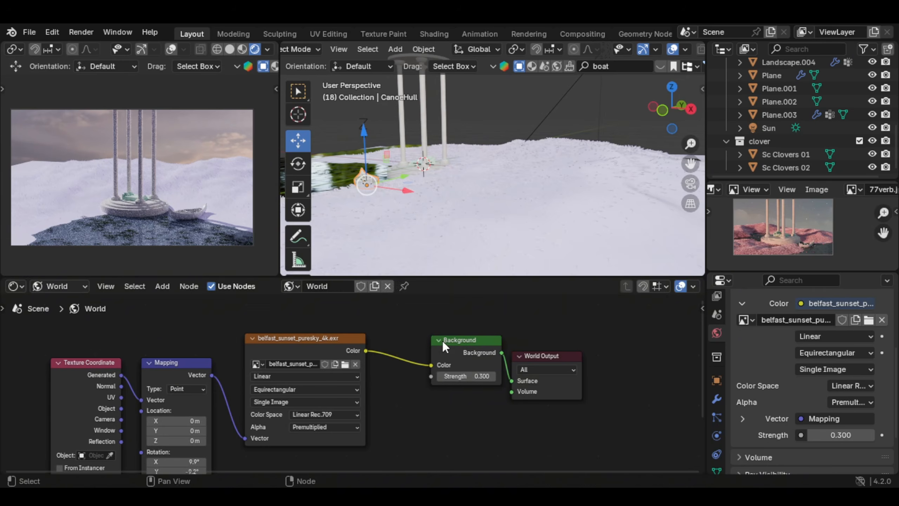
{"action": "key", "text": "shift+a"}
{"action": "type", "text": "hue"}
{"action": "key", "text": "Return"}
{"action": "left_click", "coordinate": [378, 356]}
Step: Raise the sky's saturation to 1.3 and try a hue of 0.2 in the camera preview
{"action": "scroll", "coordinate": [401, 358], "scroll_direction": "up", "scroll_amount": 5}
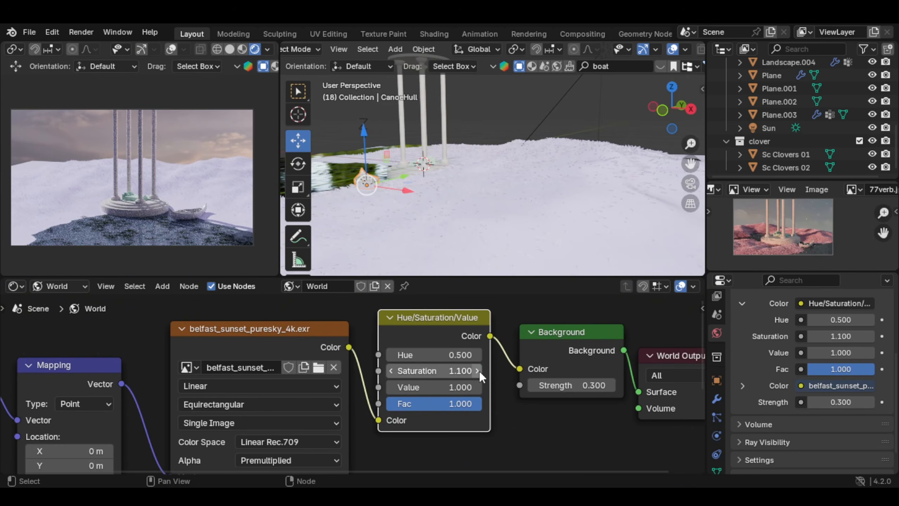
{"action": "left_click", "coordinate": [478, 371]}
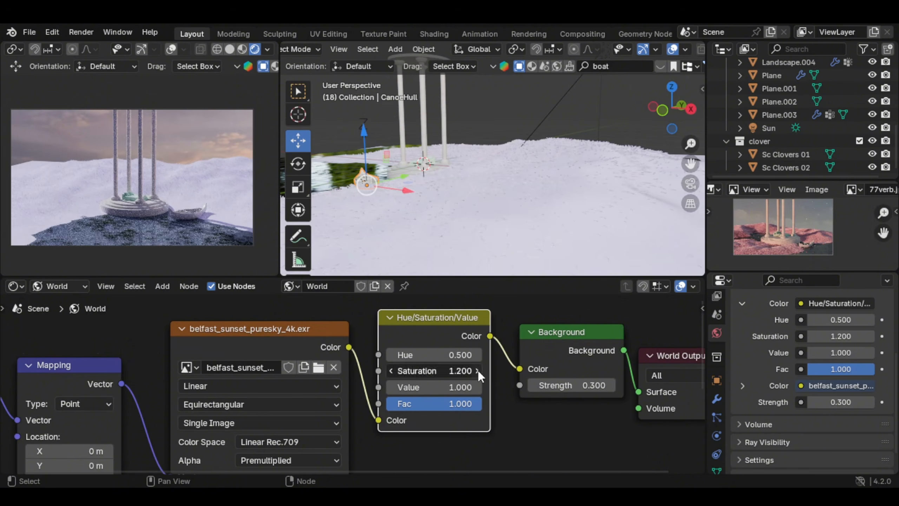
{"action": "left_click", "coordinate": [391, 354]}
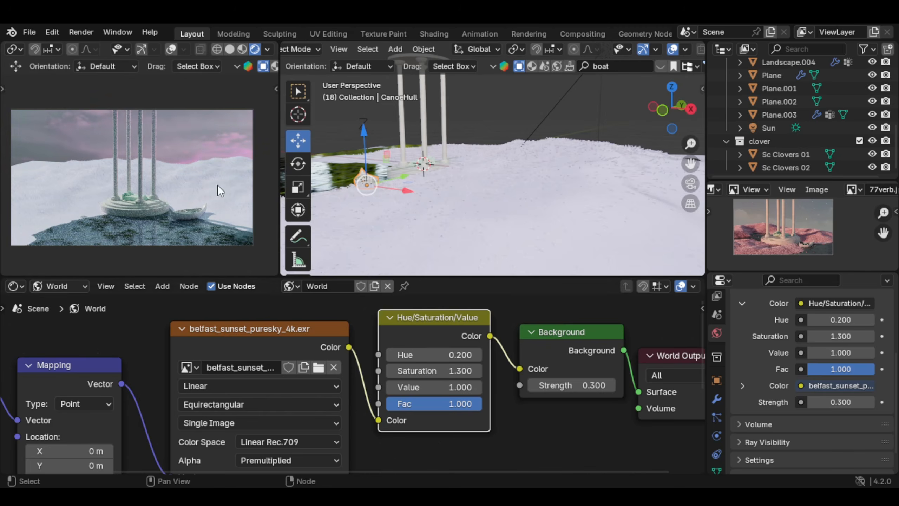
{"action": "scroll", "coordinate": [152, 208], "scroll_direction": "up", "scroll_amount": 4}
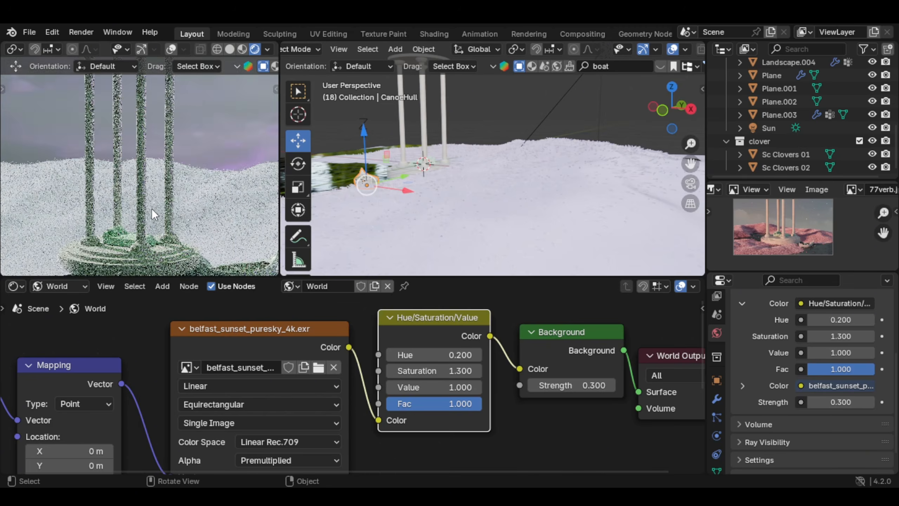
{"action": "scroll", "coordinate": [155, 213], "scroll_direction": "down", "scroll_amount": 3}
{"action": "scroll", "coordinate": [299, 263], "scroll_direction": "down", "scroll_amount": 2}
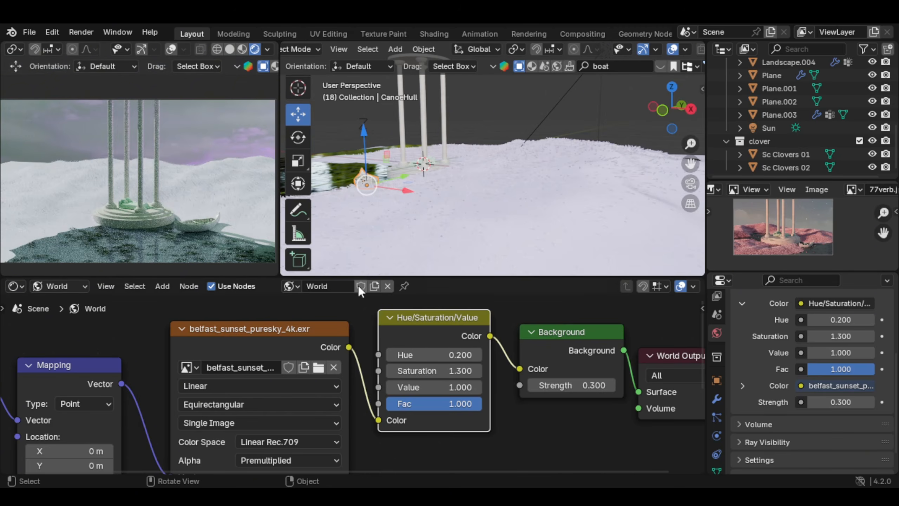
Step: Return the sky's hue to 0.5 for comparison and settle on 0.4
{"action": "left_click", "coordinate": [480, 353]}
{"action": "left_click", "coordinate": [477, 353]}
{"action": "left_click", "coordinate": [476, 354]}
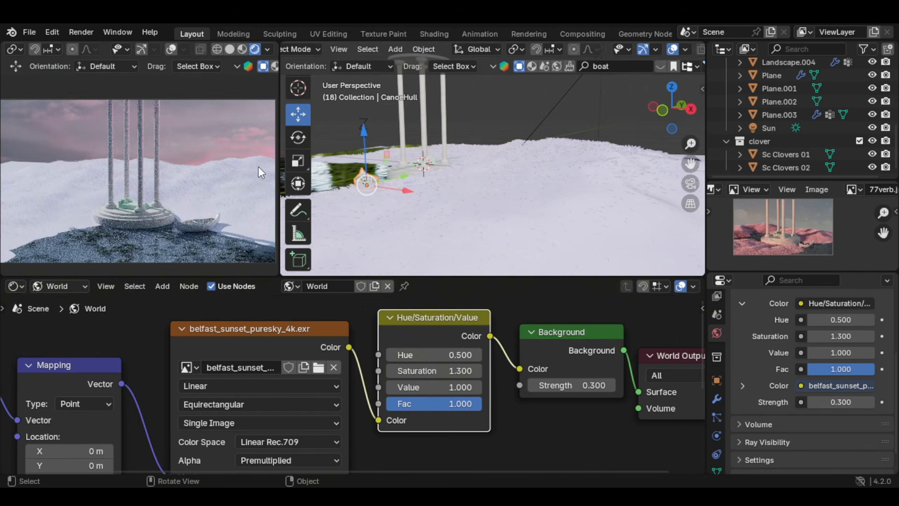
{"action": "scroll", "coordinate": [198, 160], "scroll_direction": "down", "scroll_amount": 1}
{"action": "left_click", "coordinate": [391, 354]}
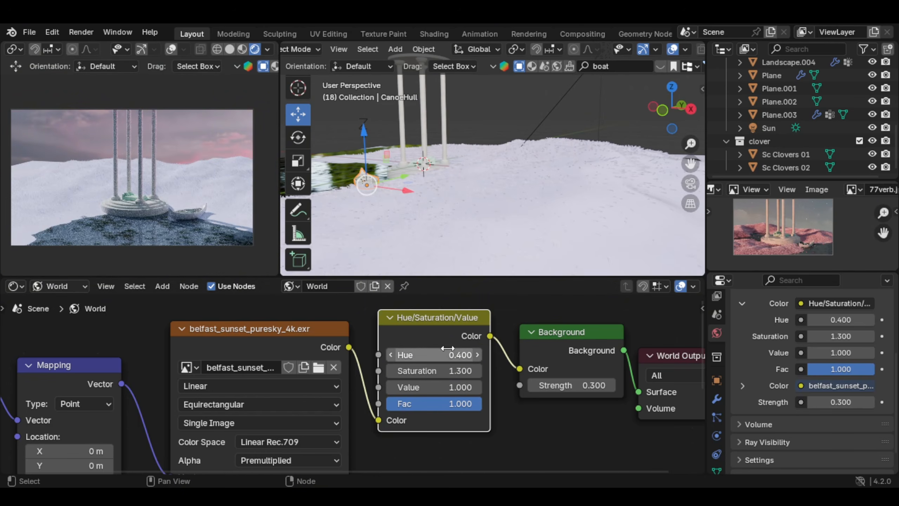
{"action": "scroll", "coordinate": [172, 164], "scroll_direction": "down", "scroll_amount": 1}
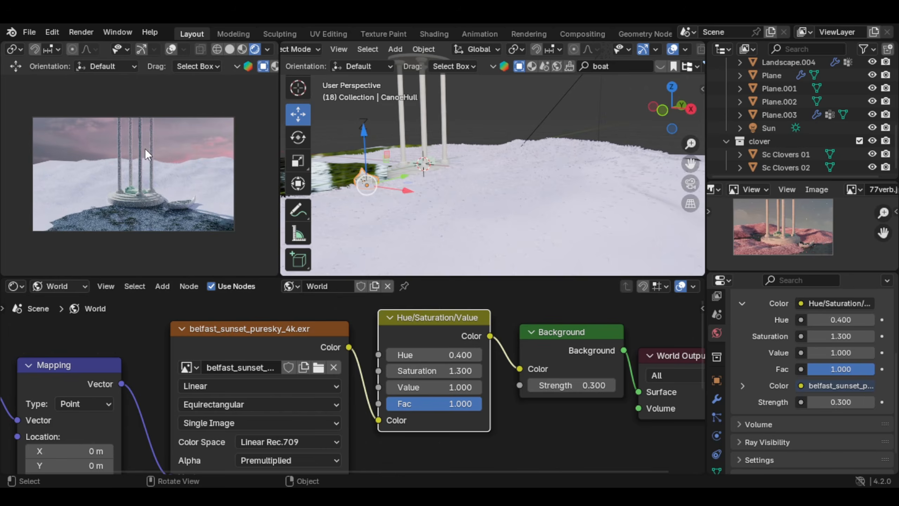
Step: Select the sun light and raise its strength, trying 4 and then 5
{"action": "middle_click_drag", "start_coordinate": [489, 181], "coordinate": [445, 173]}
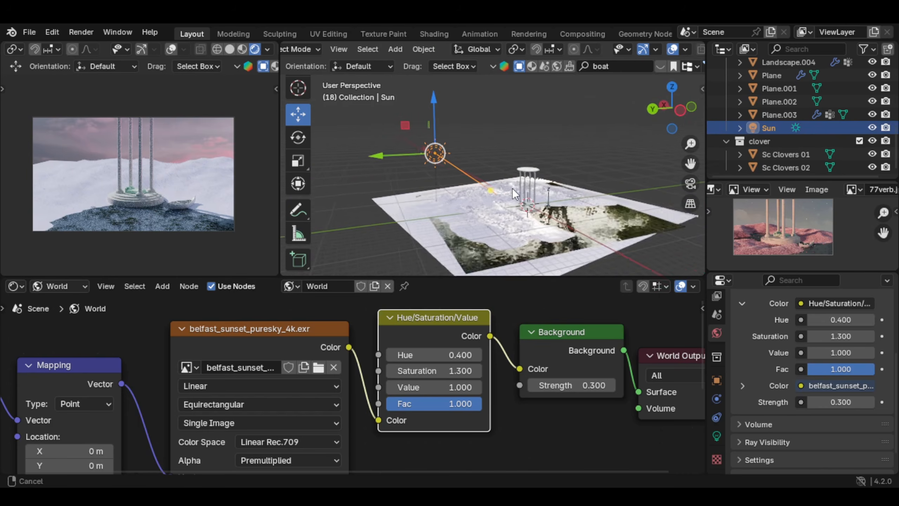
{"action": "scroll", "coordinate": [424, 171], "scroll_direction": "up", "scroll_amount": 2}
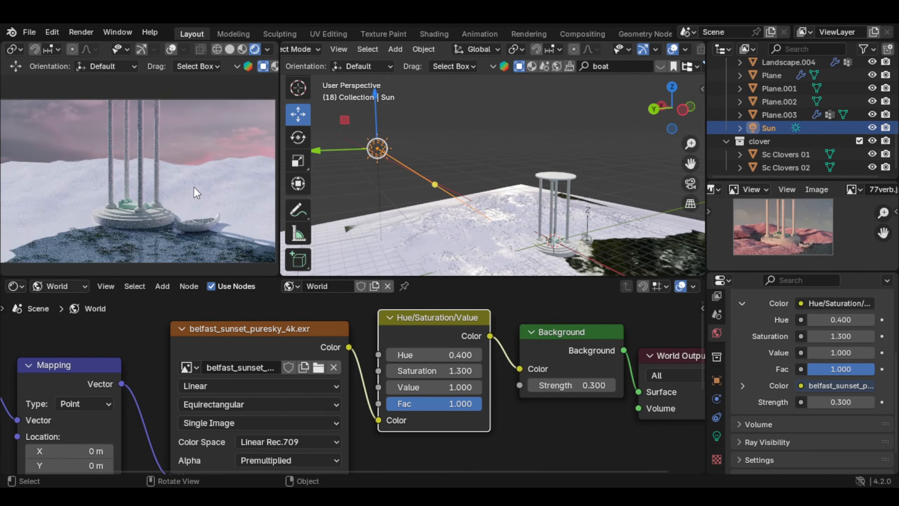
{"action": "scroll", "coordinate": [193, 189], "scroll_direction": "down", "scroll_amount": 2}
{"action": "scroll", "coordinate": [193, 188], "scroll_direction": "up", "scroll_amount": 2}
{"action": "left_click", "coordinate": [717, 435]}
{"action": "double_click", "coordinate": [833, 323]}
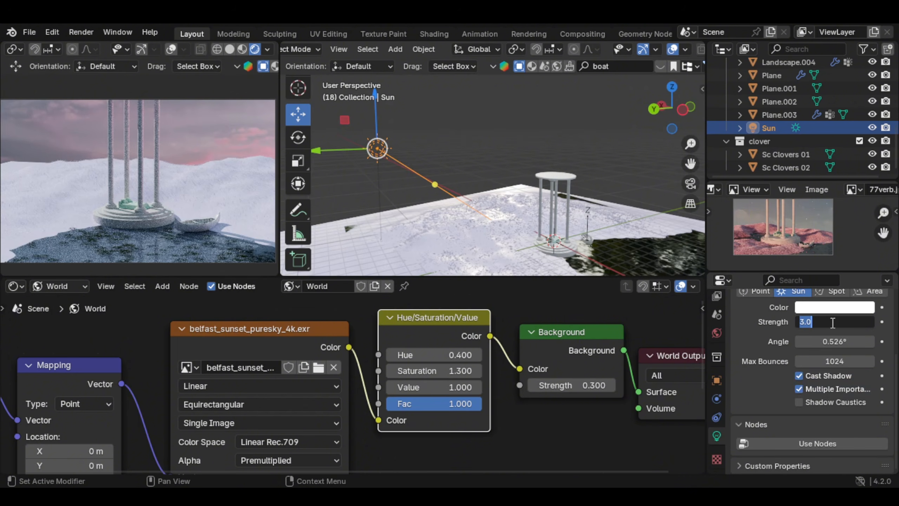
{"action": "type", "text": "4"}
{"action": "key", "text": "Return"}
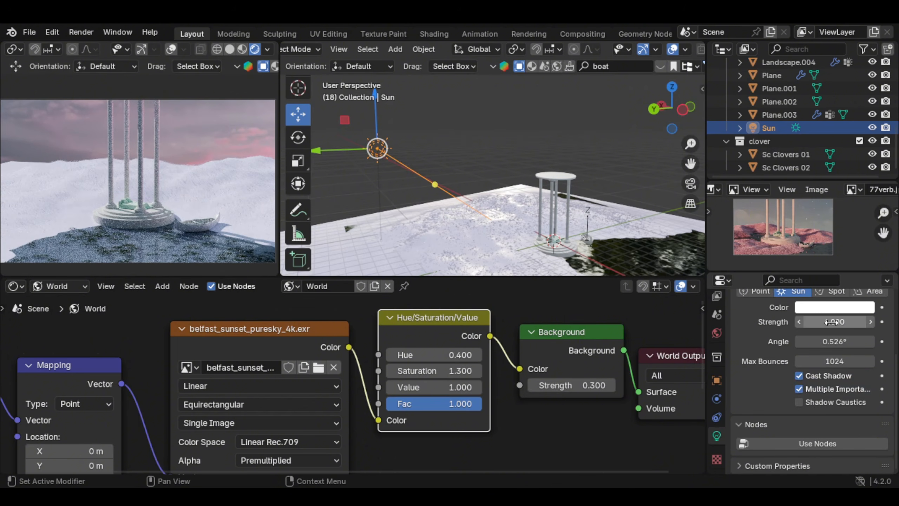
{"action": "left_click", "coordinate": [871, 324]}
{"action": "type", "text": "5"}
{"action": "key", "text": "Return"}
Step: Tint the sun light a warm salmon-orange colour
{"action": "left_click", "coordinate": [811, 309]}
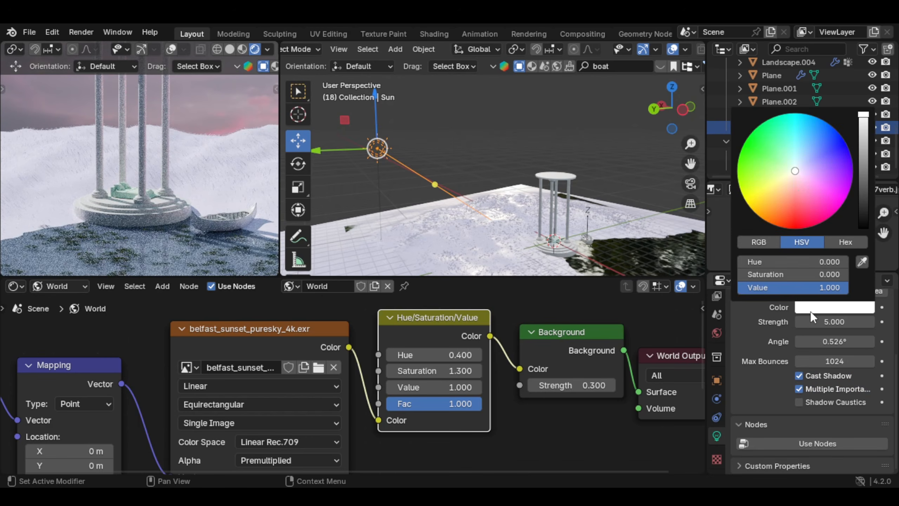
{"action": "mouse_move", "coordinate": [798, 195]}
{"action": "left_mouse_down"}
{"action": "mouse_move", "coordinate": [787, 176]}
{"action": "mouse_move", "coordinate": [789, 197]}
{"action": "left_mouse_up"}
{"action": "scroll", "coordinate": [170, 185], "scroll_direction": "down", "scroll_amount": 3}
{"action": "left_click", "coordinate": [810, 307]}
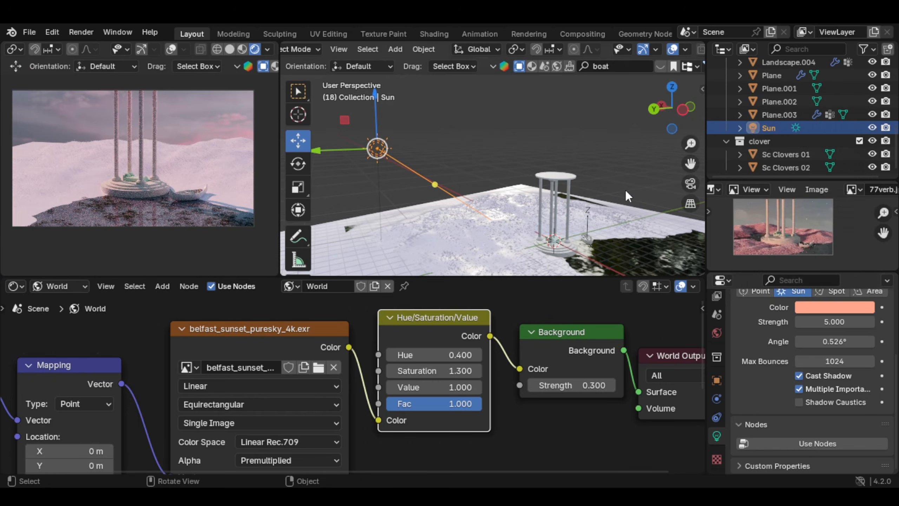
Step: Increase the sun light's strength further, trying 9 and settling on 8
{"action": "scroll", "coordinate": [141, 197], "scroll_direction": "up", "scroll_amount": 4}
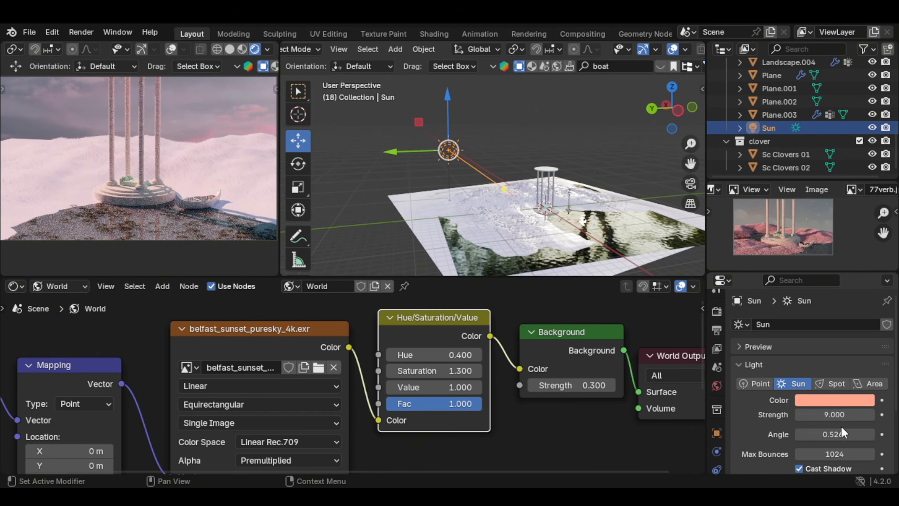
{"action": "left_click", "coordinate": [841, 415]}
{"action": "key", "text": "Return"}
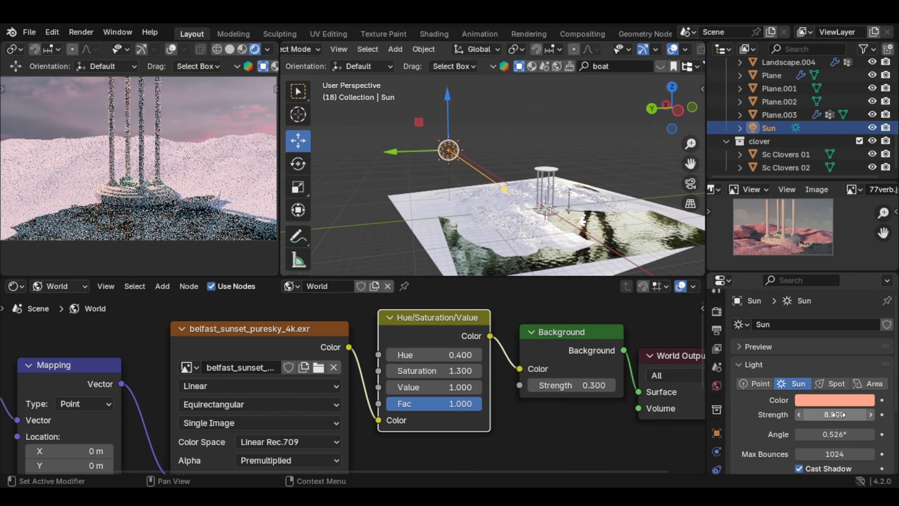
Step: Set the sun light's strength to 9 and widen its angle to about 2.43° to soften the shadows beside the canoe
{"action": "left_click", "coordinate": [840, 415]}
{"action": "key", "text": "Return"}
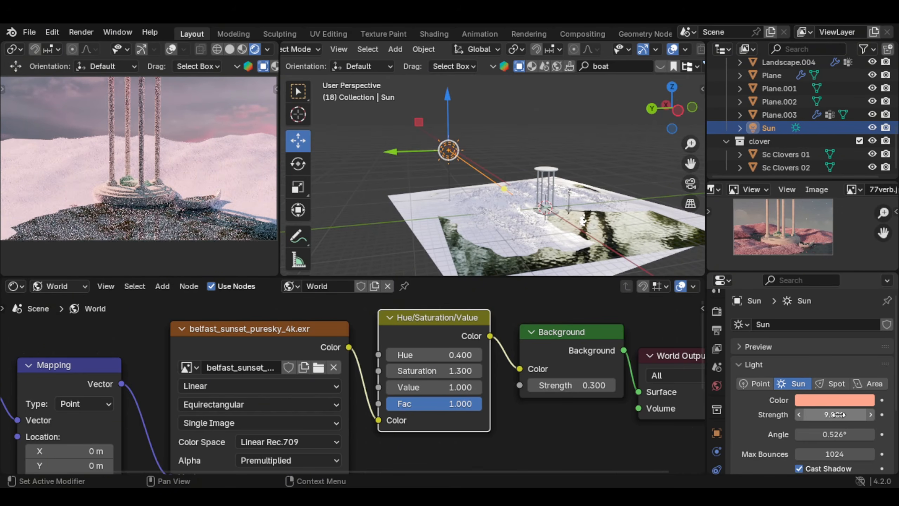
{"action": "scroll", "coordinate": [814, 390], "scroll_direction": "down", "scroll_amount": 2}
{"action": "middle_click_drag", "start_coordinate": [229, 222], "coordinate": [157, 207], "text": "shift"}
{"action": "scroll", "coordinate": [201, 180], "scroll_direction": "up", "scroll_amount": 1}
{"action": "scroll", "coordinate": [191, 178], "scroll_direction": "up", "scroll_amount": 3}
{"action": "scroll", "coordinate": [157, 208], "scroll_direction": "up", "scroll_amount": 4}
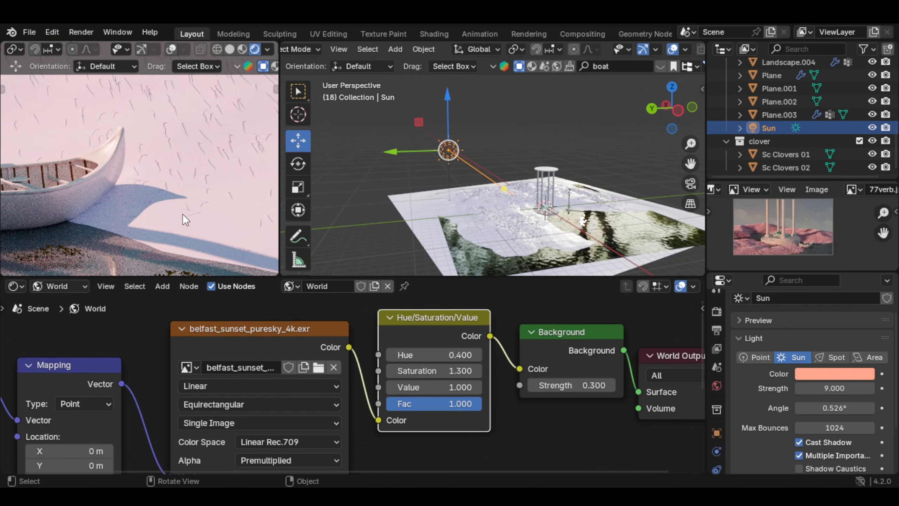
{"action": "scroll", "coordinate": [833, 389], "scroll_direction": "down", "scroll_amount": 2}
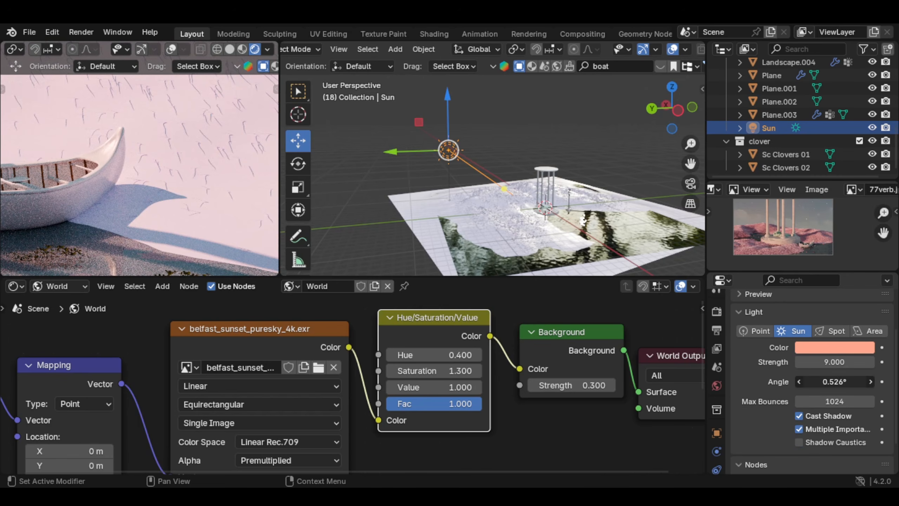
{"action": "left_click_drag", "start_coordinate": [832, 382], "coordinate": [885, 381]}
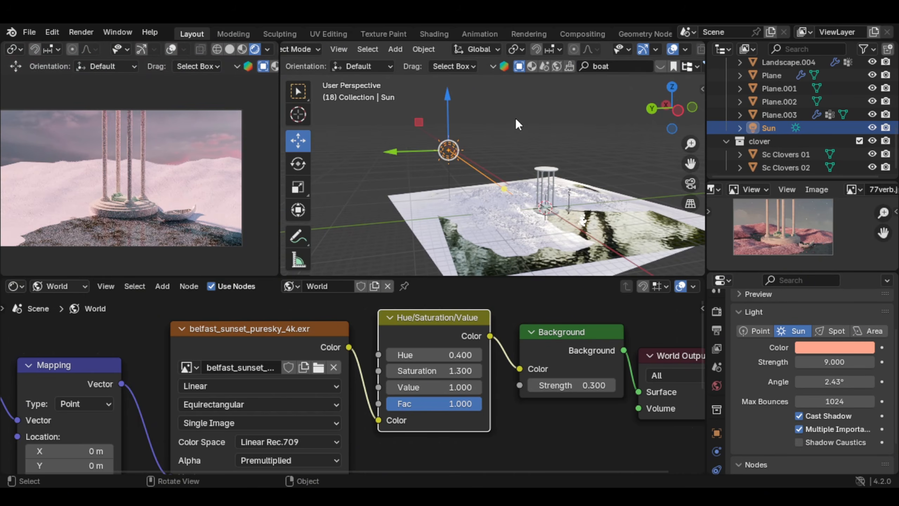
Step: Rotate the sun light by about -36° around the global Z axis
{"action": "key", "text": "r"}
{"action": "key", "text": "z"}
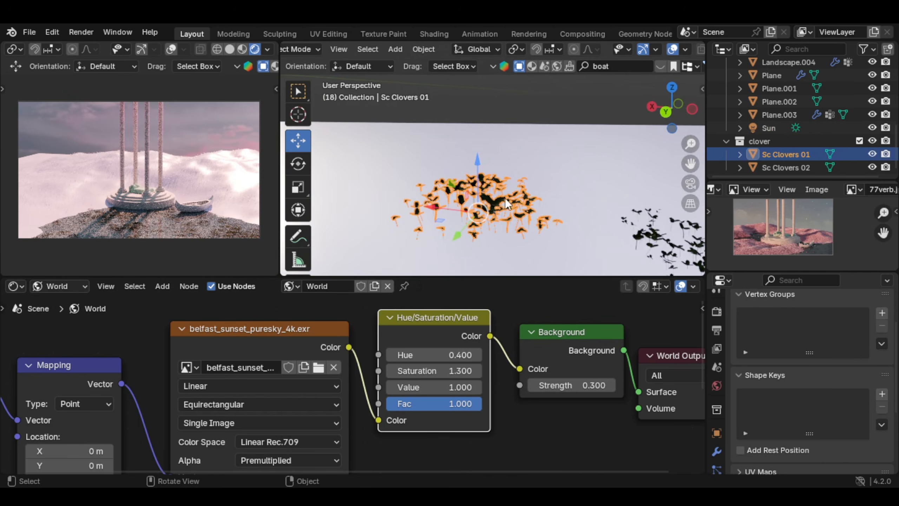
{"action": "middle_click_drag", "start_coordinate": [508, 205], "coordinate": [430, 219]}
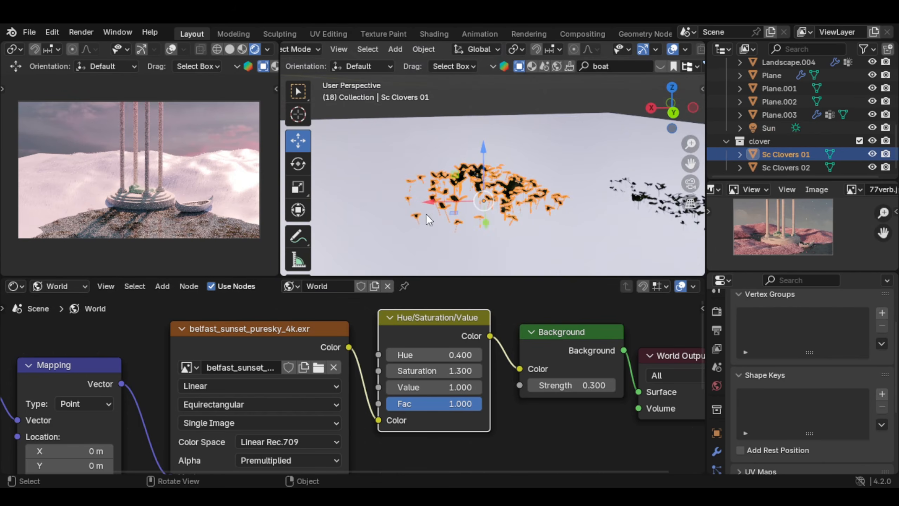
Step: Switch the node editor from the world shader to the first clover object's material
{"action": "left_click", "coordinate": [63, 288]}
{"action": "left_click", "coordinate": [61, 318]}
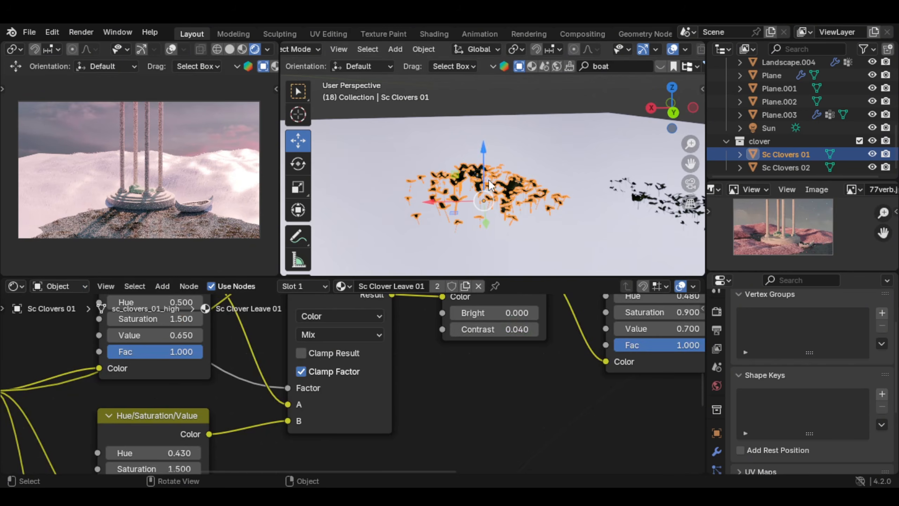
{"action": "scroll", "coordinate": [633, 152], "scroll_direction": "down", "scroll_amount": 4}
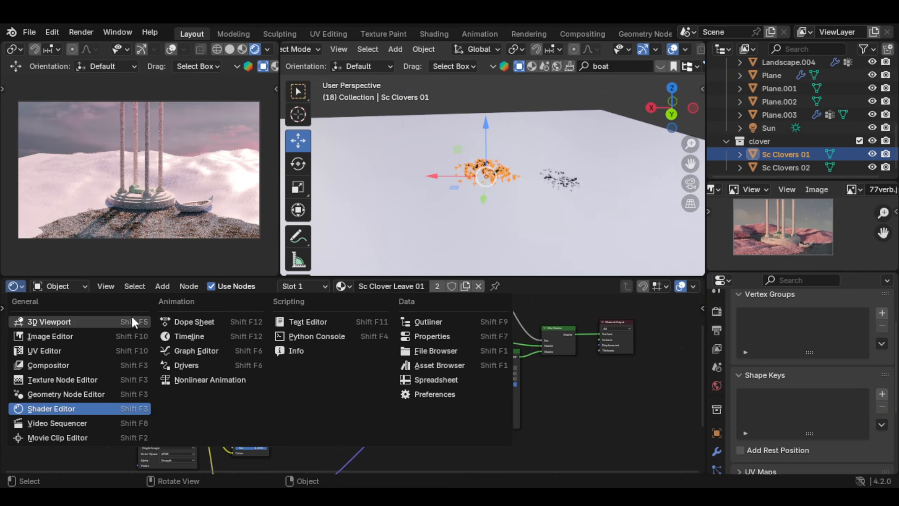
Step: Browse the asset library's Plant category and place Sc Wasteland meadow flower 02 on the ground behind the clovers
{"action": "left_click", "coordinate": [14, 289]}
{"action": "left_click", "coordinate": [14, 289]}
{"action": "left_click", "coordinate": [14, 289]}
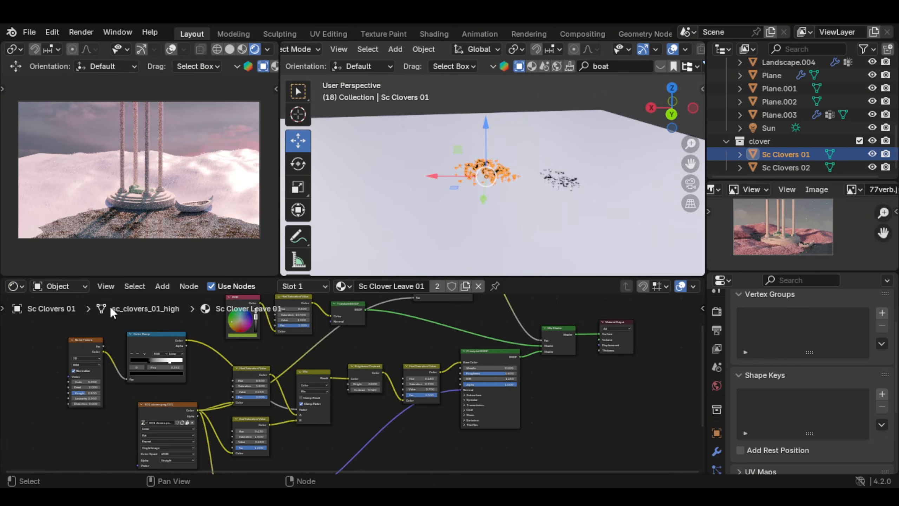
{"action": "left_click", "coordinate": [11, 290]}
{"action": "left_click", "coordinate": [439, 365]}
{"action": "left_click", "coordinate": [66, 416]}
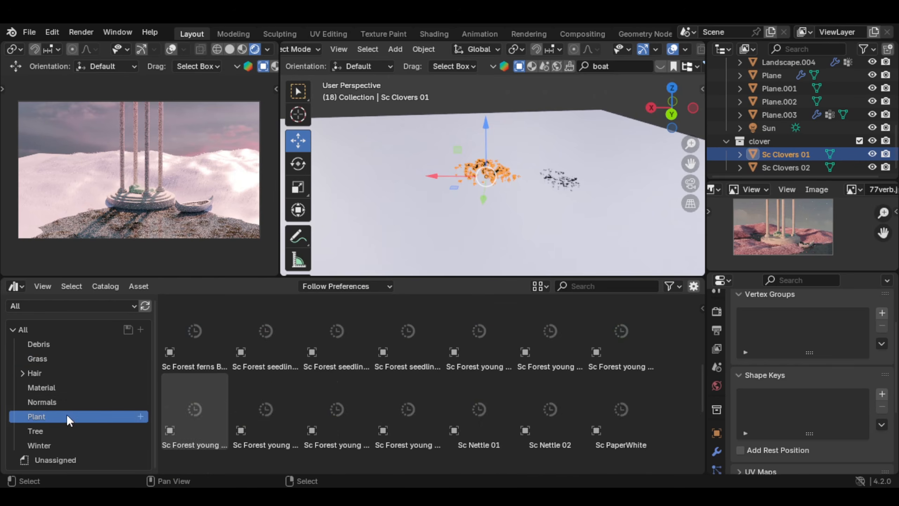
{"action": "scroll", "coordinate": [693, 407], "scroll_direction": "down", "scroll_amount": 5}
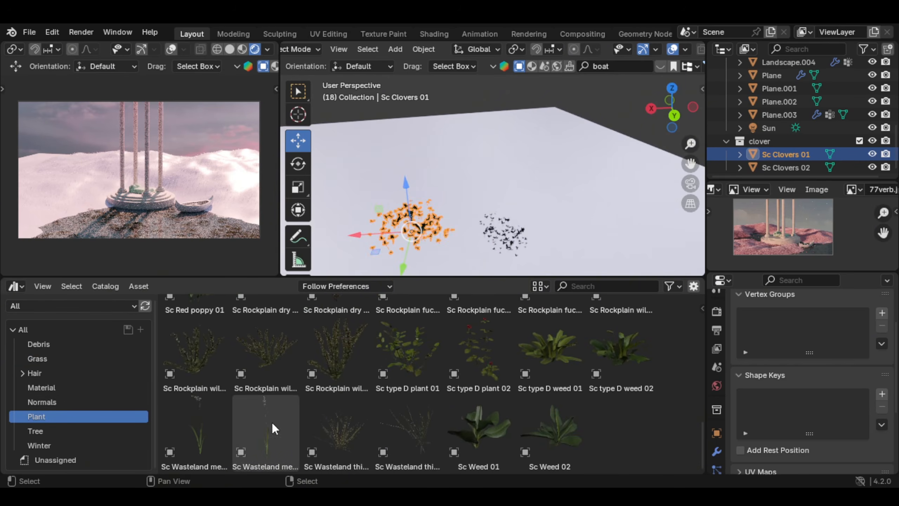
{"action": "left_click_drag", "start_coordinate": [272, 422], "coordinate": [501, 164]}
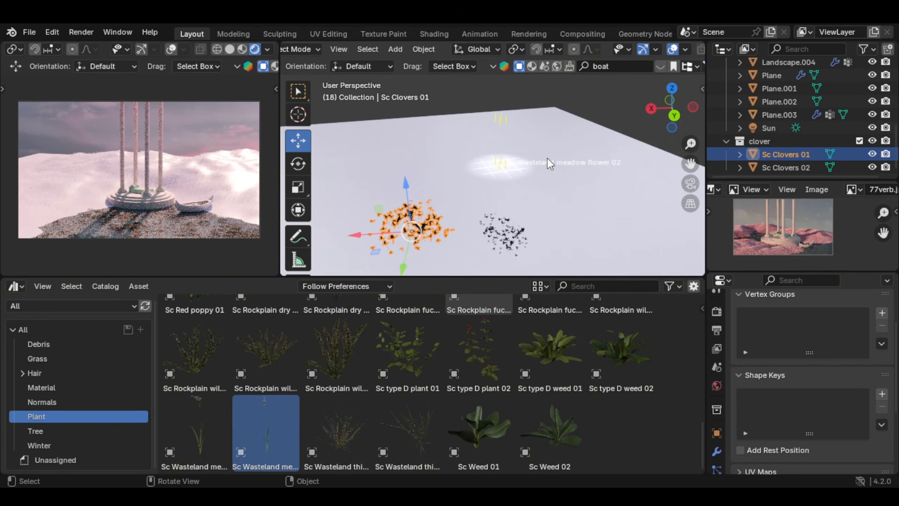
{"action": "left_click_drag", "start_coordinate": [547, 159], "coordinate": [547, 159]}
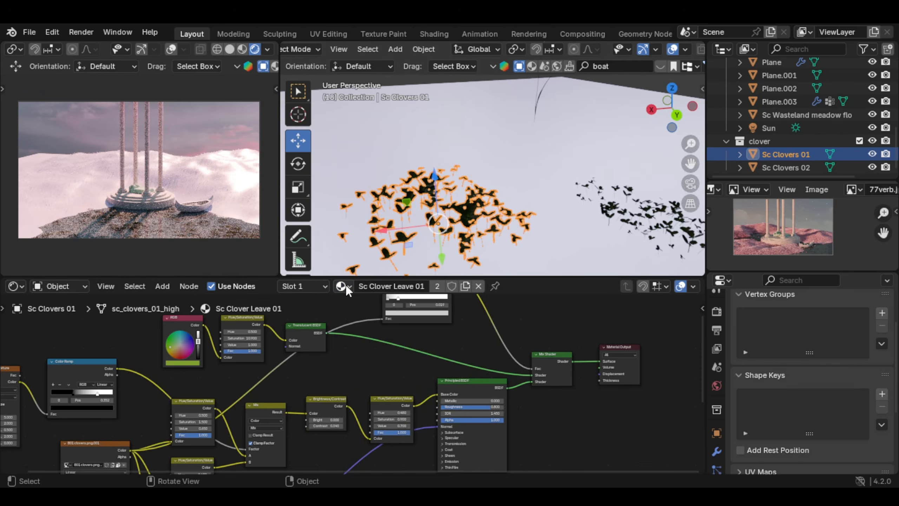
Step: Replace the leaf material of Sc Clovers 01 with the Sc Wasteland meadow flower material
{"action": "left_click", "coordinate": [345, 285]}
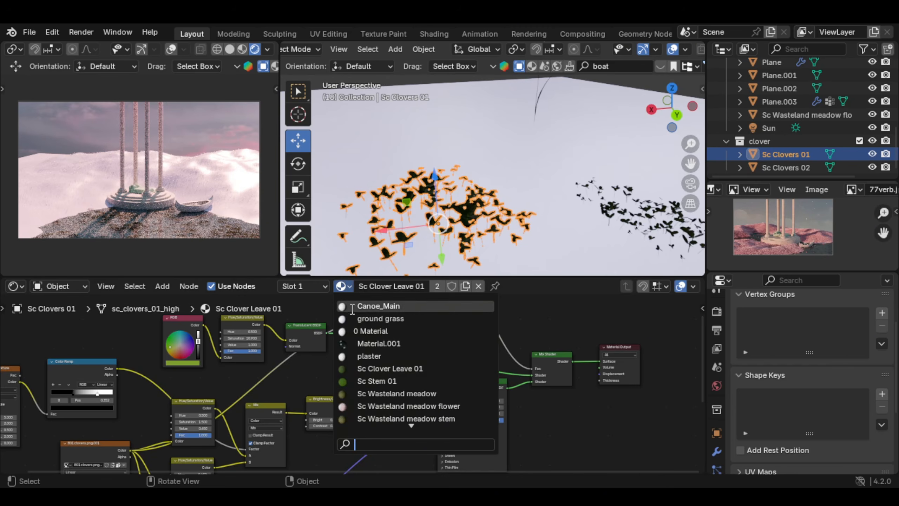
{"action": "left_click", "coordinate": [429, 407]}
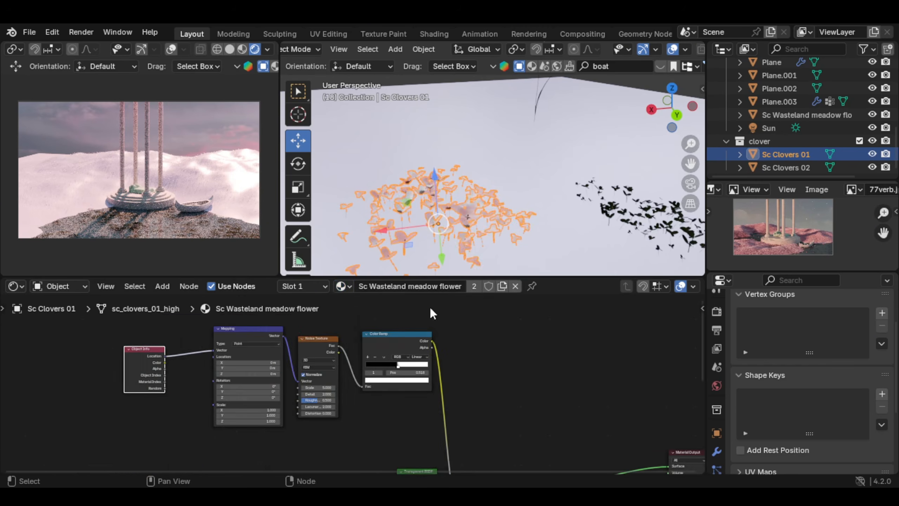
{"action": "middle_click_drag", "start_coordinate": [449, 203], "coordinate": [516, 216]}
Step: Replace the leaf material of Sc Clovers 02, trying Sc Wasteland meadow and settling on Sc Wasteland meadow flower
{"action": "left_click", "coordinate": [589, 187]}
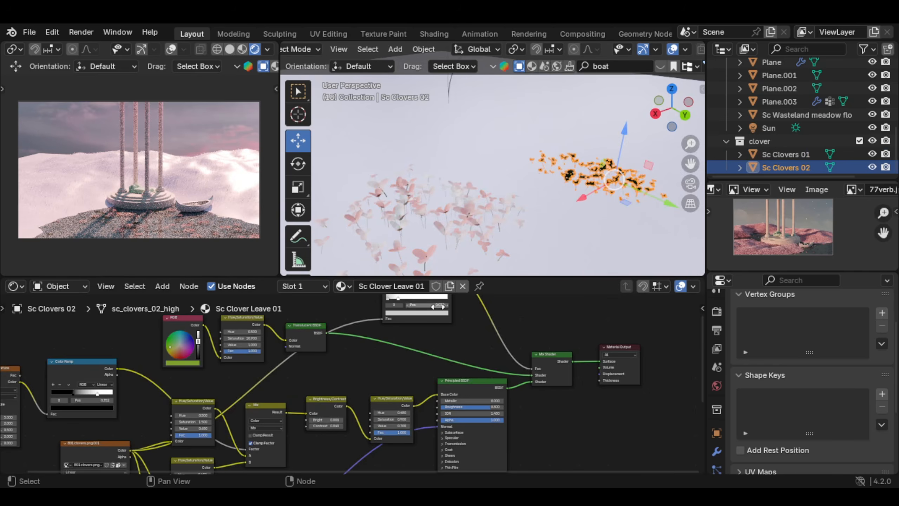
{"action": "left_click", "coordinate": [341, 286]}
{"action": "left_click", "coordinate": [390, 394]}
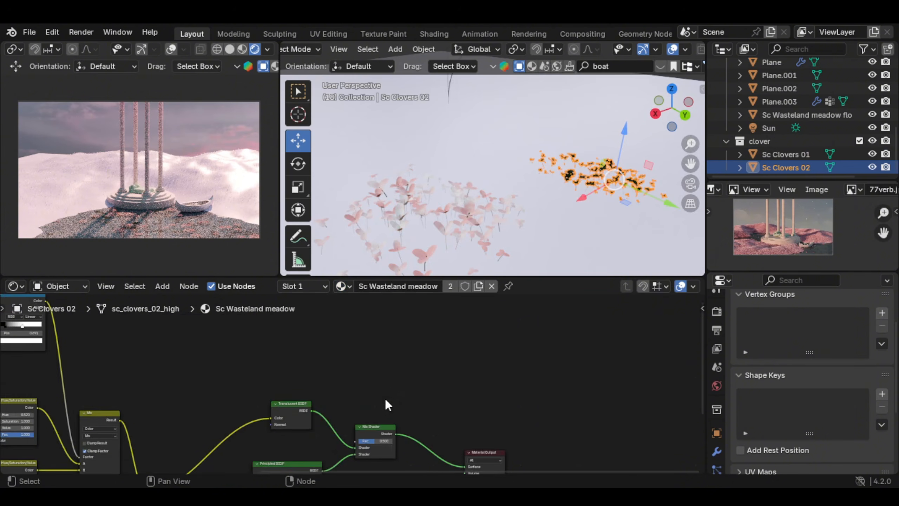
{"action": "left_click", "coordinate": [341, 285]}
{"action": "left_click", "coordinate": [402, 404]}
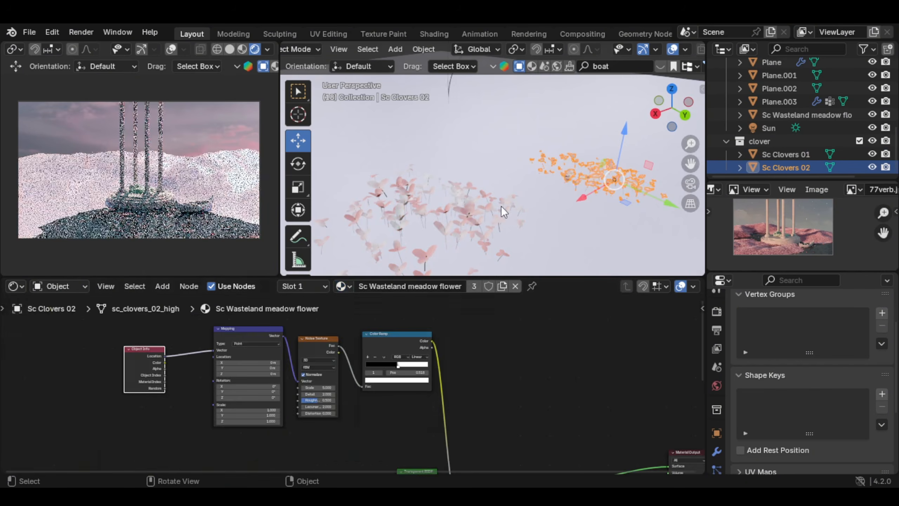
Step: Select Sc Clovers 01 and lighten the pink stop of its flower material's Color Ramp to a paler pink
{"action": "left_click", "coordinate": [174, 221]}
{"action": "middle_click_drag", "start_coordinate": [171, 216], "coordinate": [169, 181], "text": "shift"}
{"action": "scroll", "coordinate": [169, 181], "scroll_direction": "up", "scroll_amount": 4}
{"action": "scroll", "coordinate": [509, 192], "scroll_direction": "down", "scroll_amount": 3}
{"action": "middle_click_drag", "start_coordinate": [510, 193], "coordinate": [504, 177]}
{"action": "scroll", "coordinate": [340, 373], "scroll_direction": "down", "scroll_amount": 3}
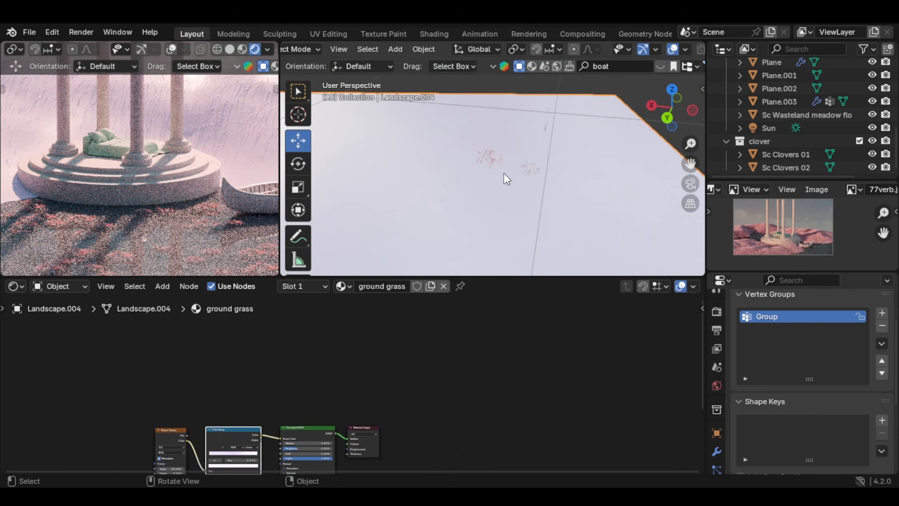
{"action": "left_click", "coordinate": [493, 165]}
{"action": "middle_click_drag", "start_coordinate": [332, 357], "coordinate": [339, 355]}
{"action": "middle_click_drag", "start_coordinate": [384, 404], "coordinate": [336, 329]}
{"action": "scroll", "coordinate": [390, 424], "scroll_direction": "up", "scroll_amount": 6}
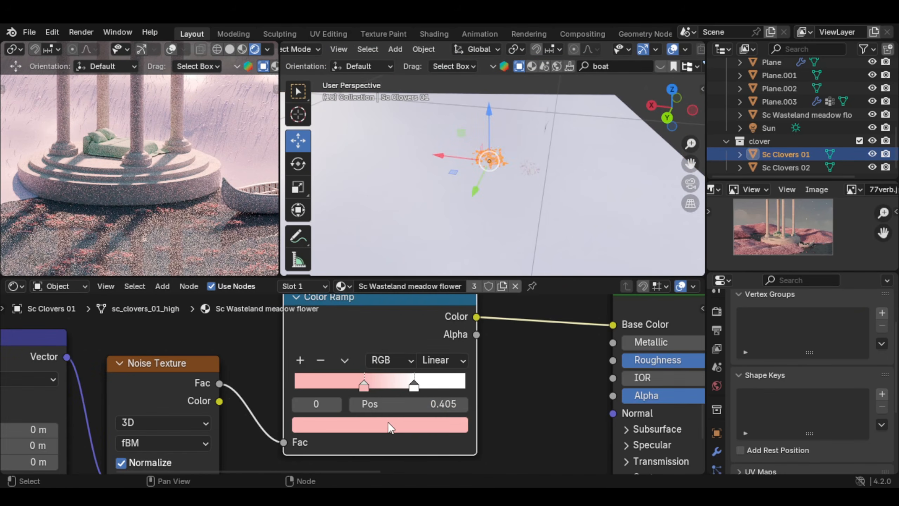
{"action": "scroll", "coordinate": [148, 211], "scroll_direction": "down", "scroll_amount": 2}
{"action": "scroll", "coordinate": [152, 215], "scroll_direction": "up", "scroll_amount": 1}
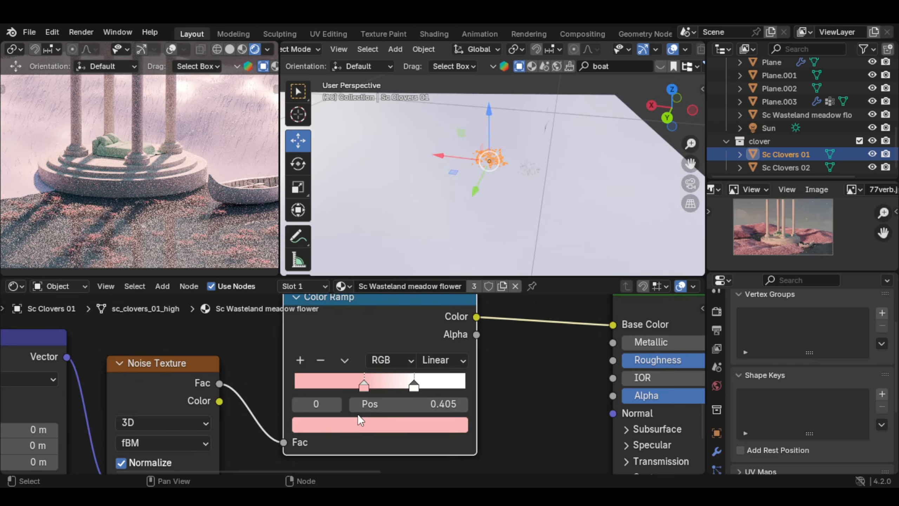
{"action": "left_click", "coordinate": [361, 421]}
{"action": "left_click_drag", "start_coordinate": [354, 368], "coordinate": [340, 368]}
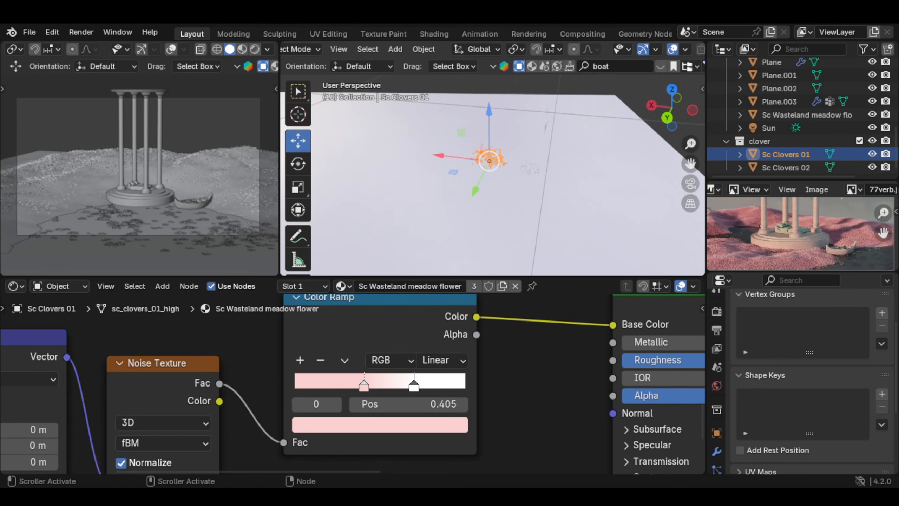
Step: Set the maximum samples for the final Cycles render to 50
{"action": "left_click", "coordinate": [716, 311]}
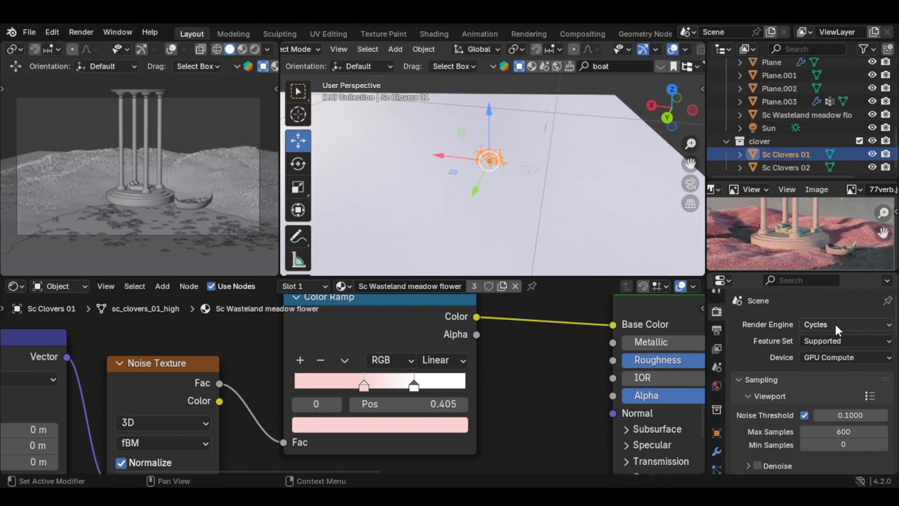
{"action": "scroll", "coordinate": [870, 362], "scroll_direction": "down", "scroll_amount": 5}
{"action": "scroll", "coordinate": [870, 359], "scroll_direction": "down", "scroll_amount": 4}
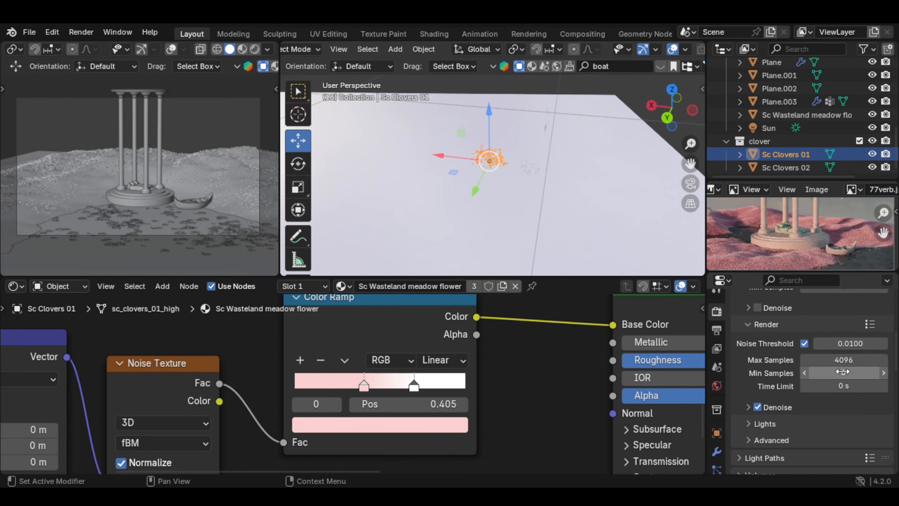
{"action": "double_click", "coordinate": [844, 360]}
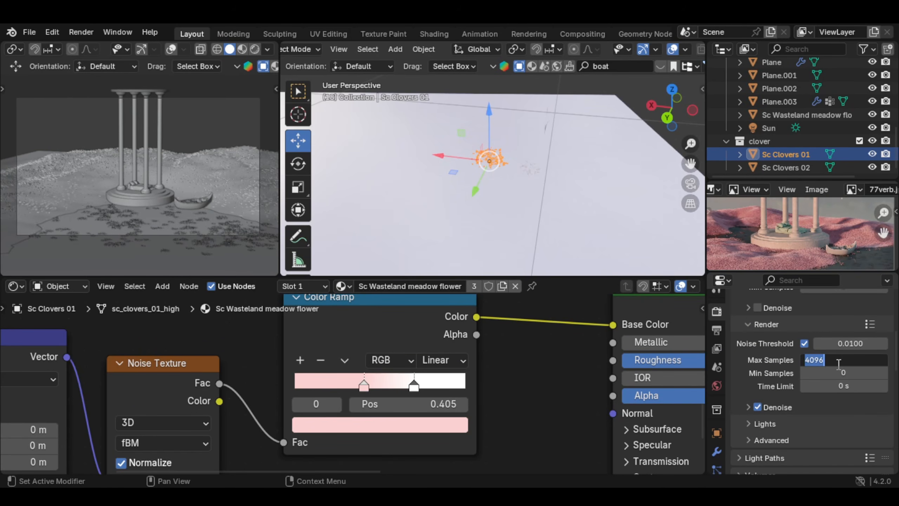
{"action": "key", "text": "Return"}
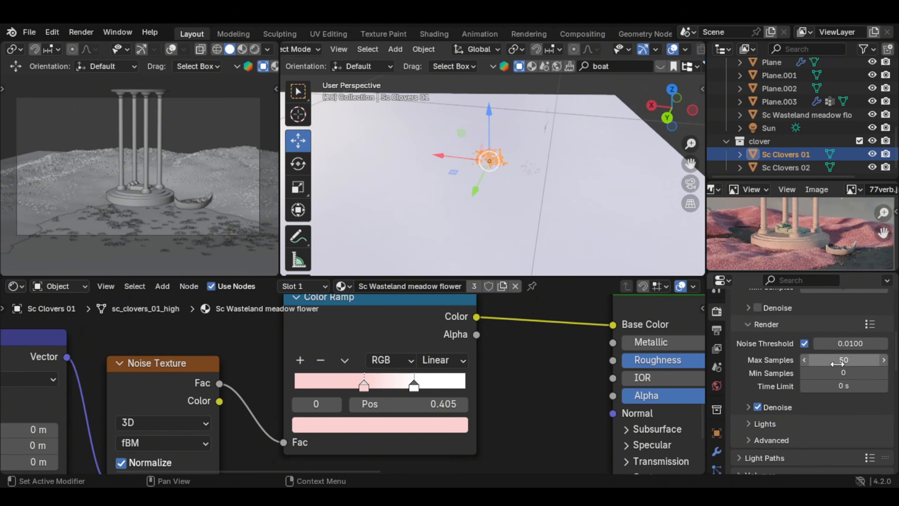
Step: Check the denoise, lights and advanced sampling settings of the final render
{"action": "scroll", "coordinate": [427, 155], "scroll_direction": "down", "scroll_amount": 4}
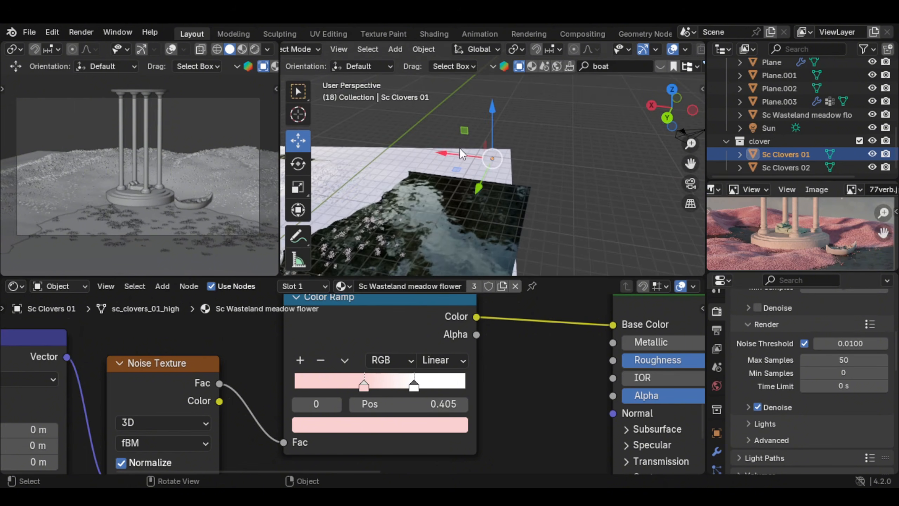
{"action": "scroll", "coordinate": [472, 153], "scroll_direction": "down", "scroll_amount": 3}
{"action": "middle_click_drag", "start_coordinate": [408, 174], "coordinate": [524, 106], "text": "shift"}
{"action": "scroll", "coordinate": [533, 136], "scroll_direction": "up", "scroll_amount": 3}
{"action": "scroll", "coordinate": [872, 372], "scroll_direction": "down", "scroll_amount": 3}
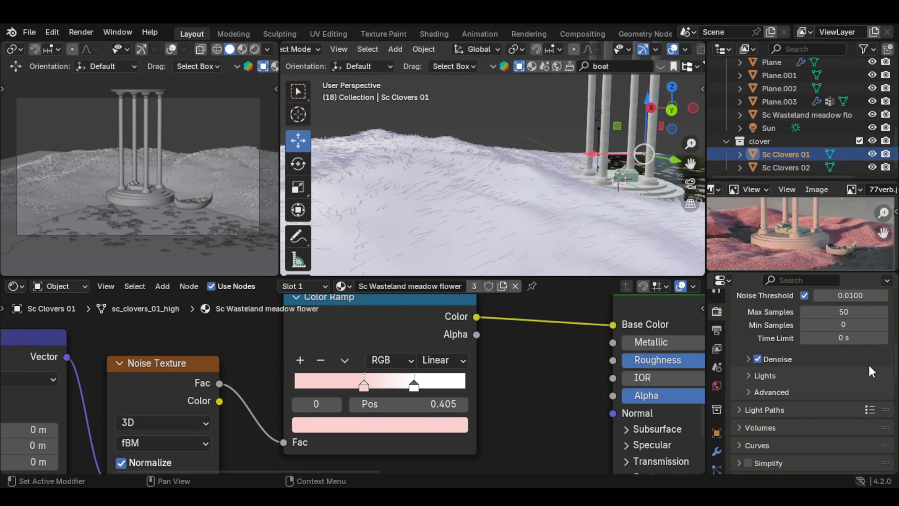
{"action": "left_click", "coordinate": [774, 374]}
{"action": "left_click", "coordinate": [776, 357]}
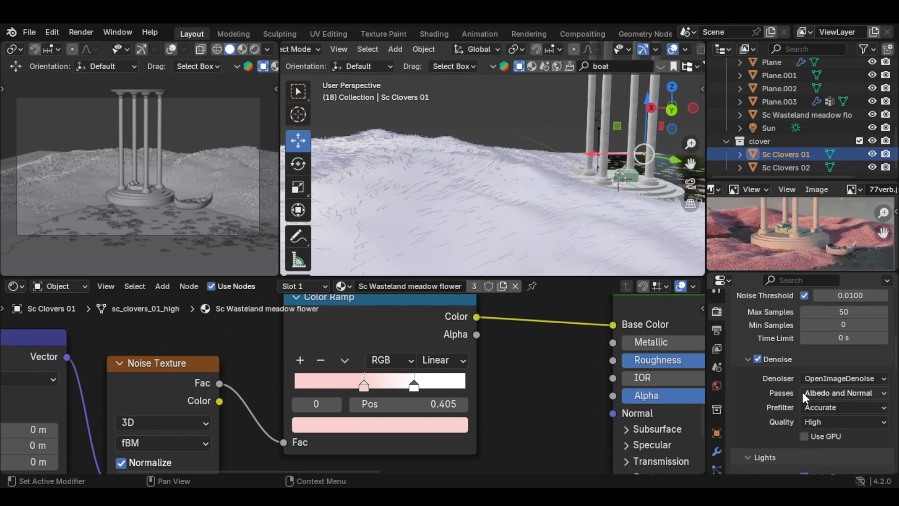
{"action": "left_click", "coordinate": [744, 359]}
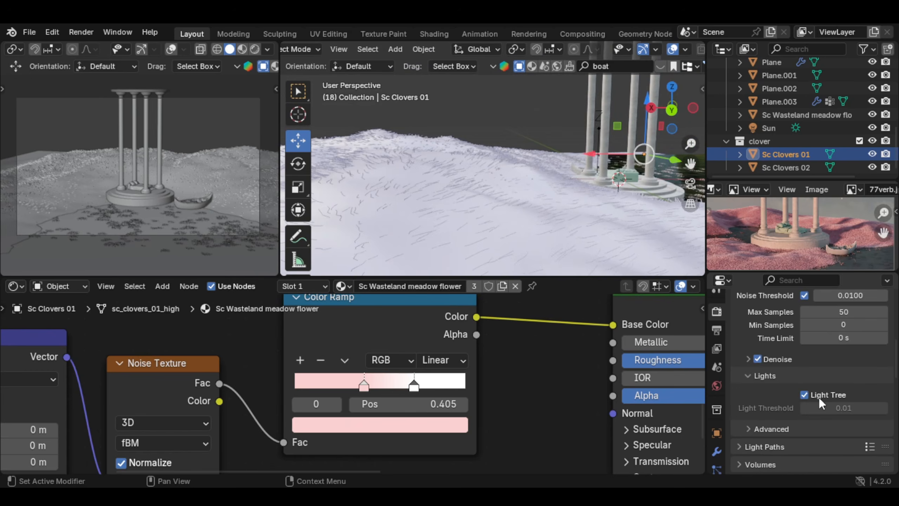
{"action": "left_click", "coordinate": [766, 375]}
{"action": "left_click", "coordinate": [779, 391]}
{"action": "left_click", "coordinate": [796, 390]}
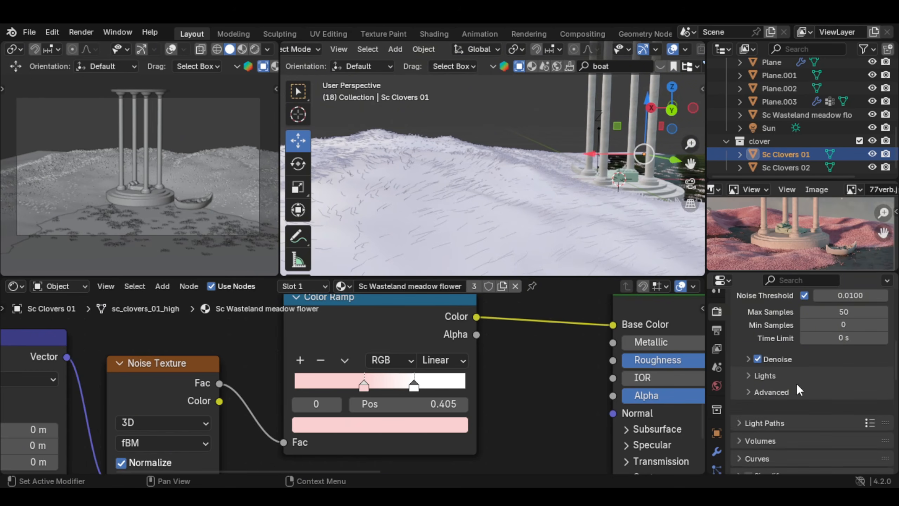
Step: Review the render performance settings, including threads, memory tiling and the acceleration structure
{"action": "scroll", "coordinate": [769, 353], "scroll_direction": "down", "scroll_amount": 15}
{"action": "left_click", "coordinate": [775, 360]}
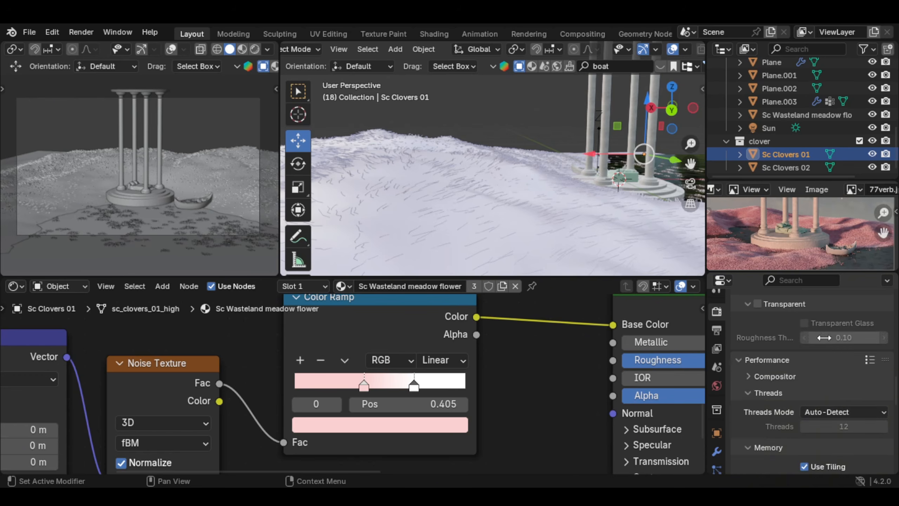
{"action": "scroll", "coordinate": [839, 335], "scroll_direction": "down", "scroll_amount": 6}
{"action": "left_click", "coordinate": [820, 416]}
{"action": "scroll", "coordinate": [820, 415], "scroll_direction": "down", "scroll_amount": 4}
{"action": "left_click", "coordinate": [831, 408]}
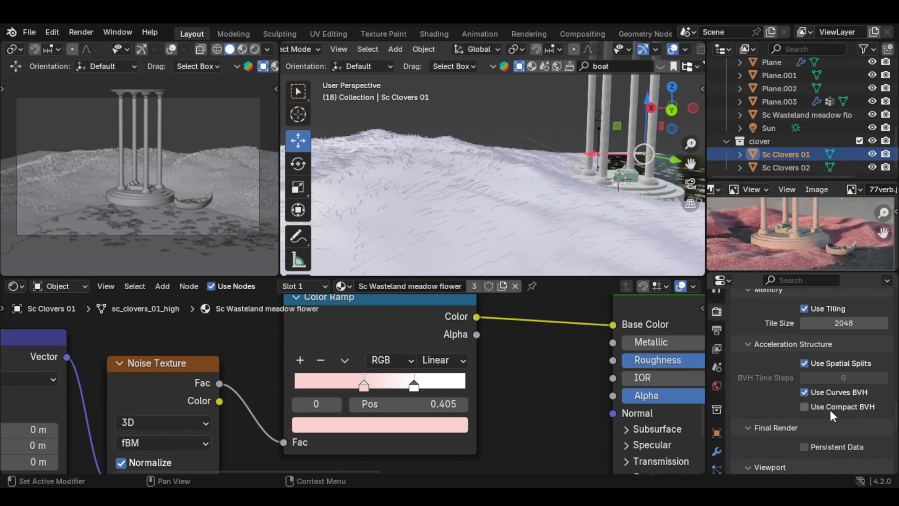
{"action": "scroll", "coordinate": [830, 410], "scroll_direction": "down", "scroll_amount": 2}
{"action": "left_click", "coordinate": [837, 420]}
{"action": "scroll", "coordinate": [836, 385], "scroll_direction": "down", "scroll_amount": 7}
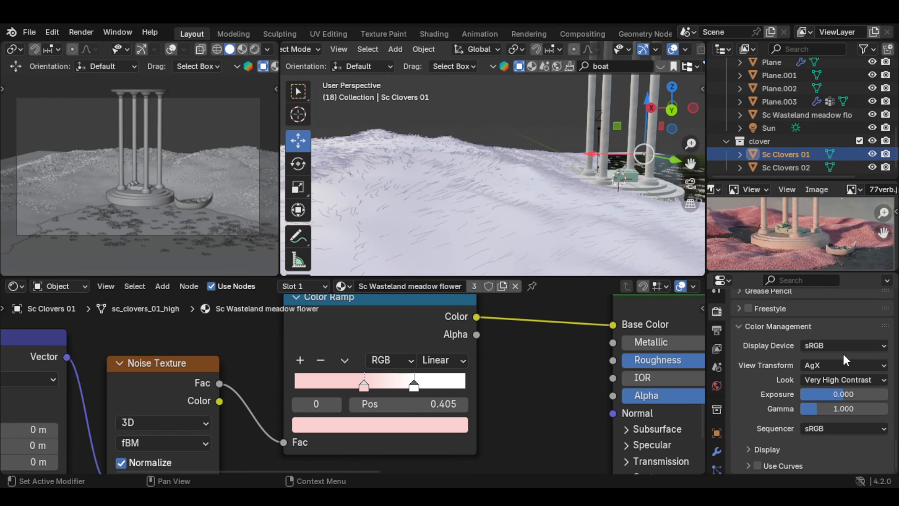
Step: Check the view transform and contrast look options in the scene's color management
{"action": "left_click", "coordinate": [839, 359]}
{"action": "left_click", "coordinate": [836, 361]}
{"action": "left_click", "coordinate": [824, 379]}
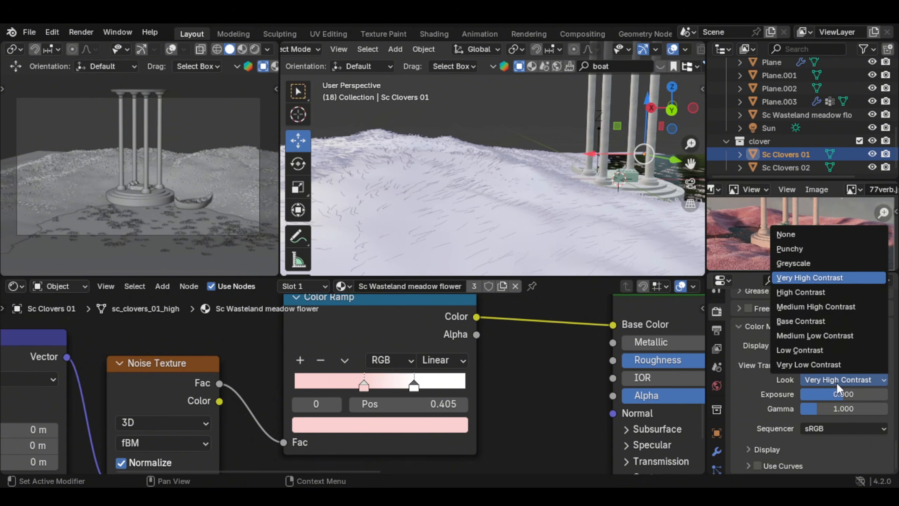
{"action": "left_click", "coordinate": [834, 381]}
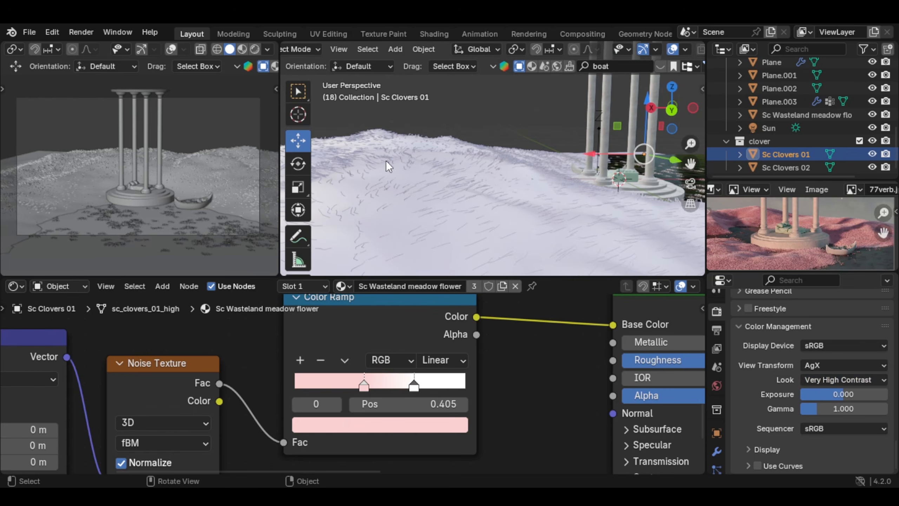
{"action": "scroll", "coordinate": [459, 157], "scroll_direction": "down", "scroll_amount": 2}
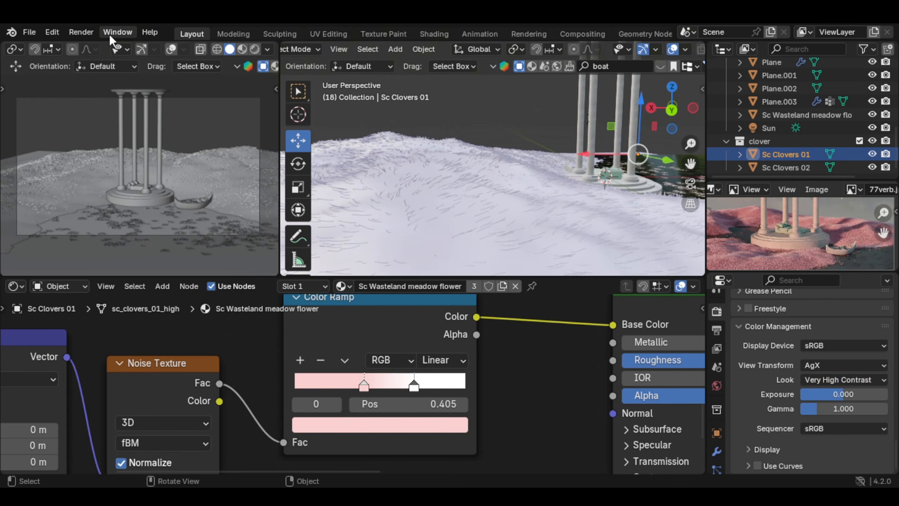
Step: Render the final image of the pavilion scene
{"action": "left_click", "coordinate": [87, 31]}
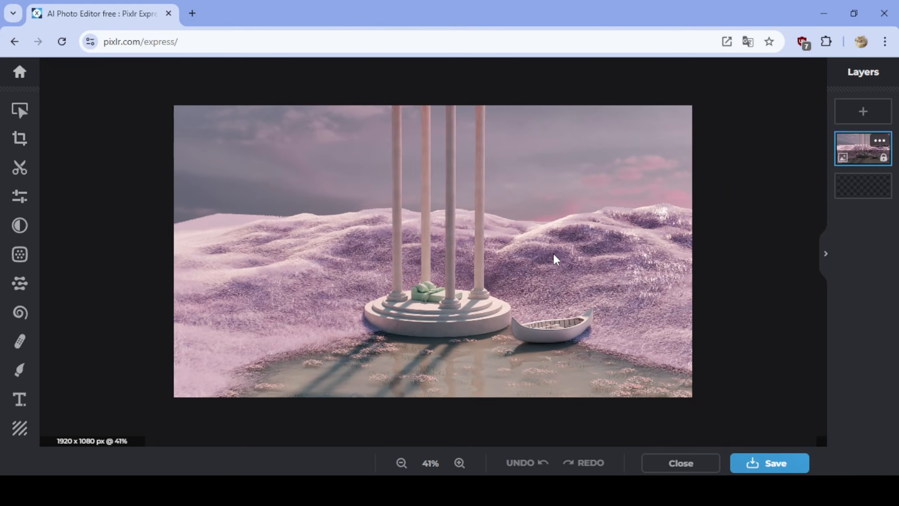
Step: Switch to Pixlr Express and set the rendered image's contrast adjustment to 14
{"action": "scroll", "coordinate": [539, 263], "scroll_direction": "up", "scroll_amount": 1}
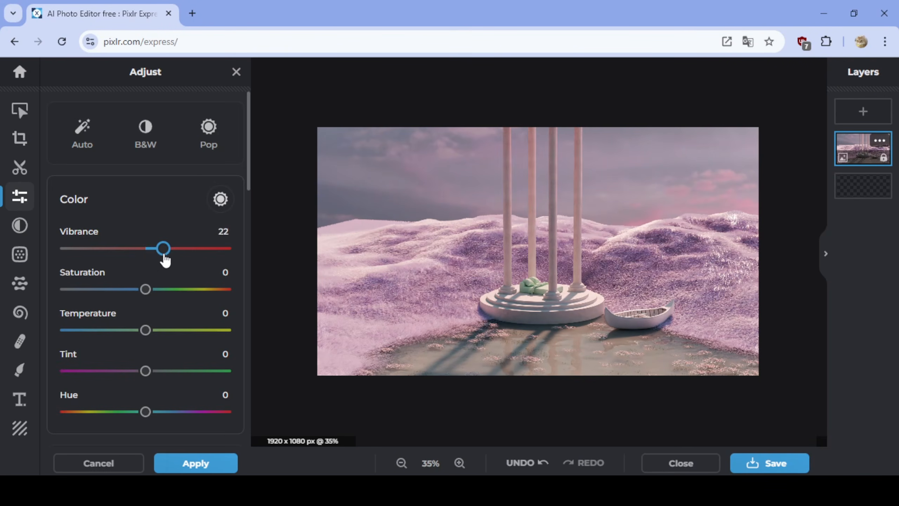
{"action": "mouse_move", "coordinate": [164, 257]}
{"action": "left_mouse_down"}
{"action": "mouse_move", "coordinate": [153, 257]}
{"action": "mouse_move", "coordinate": [167, 261]}
{"action": "left_mouse_up"}
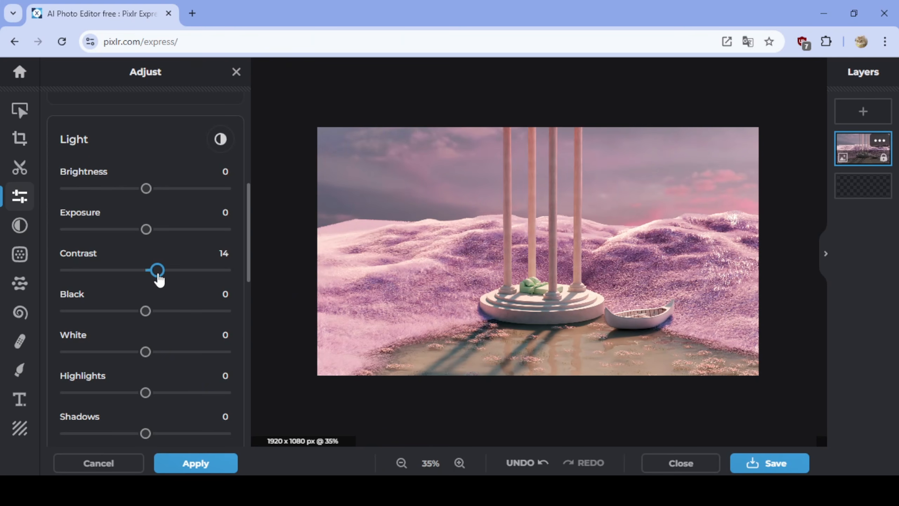
Step: Set the image's scene adjustments to Glamour 26 and Dehaze 14, and compare the result with the original
{"action": "scroll", "coordinate": [94, 230], "scroll_direction": "down", "scroll_amount": 10}
{"action": "left_click_drag", "start_coordinate": [67, 225], "coordinate": [244, 233]}
{"action": "left_click_drag", "start_coordinate": [66, 255], "coordinate": [109, 263]}
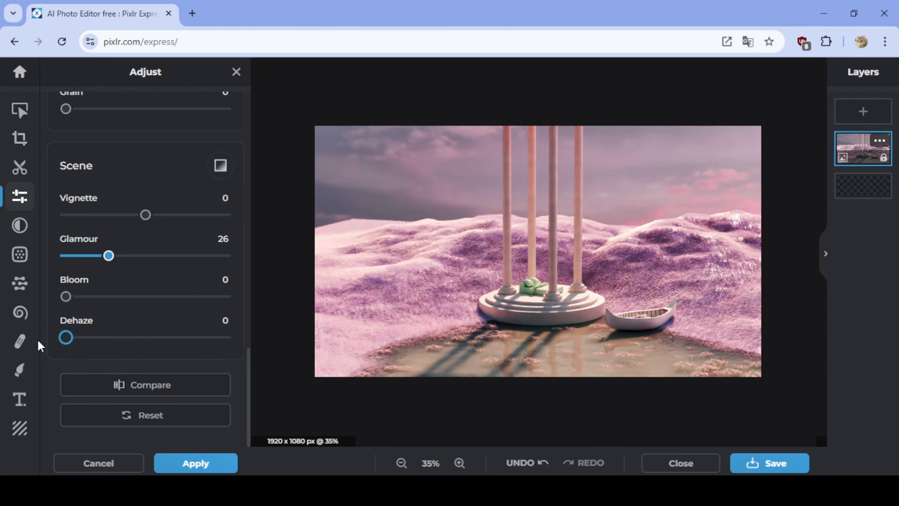
{"action": "left_click_drag", "start_coordinate": [66, 338], "coordinate": [94, 350]}
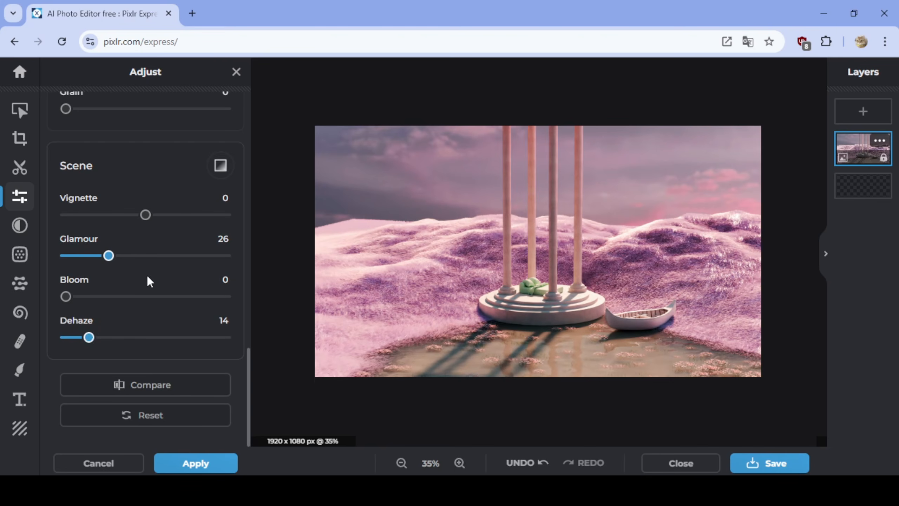
{"action": "left_click", "coordinate": [151, 389]}
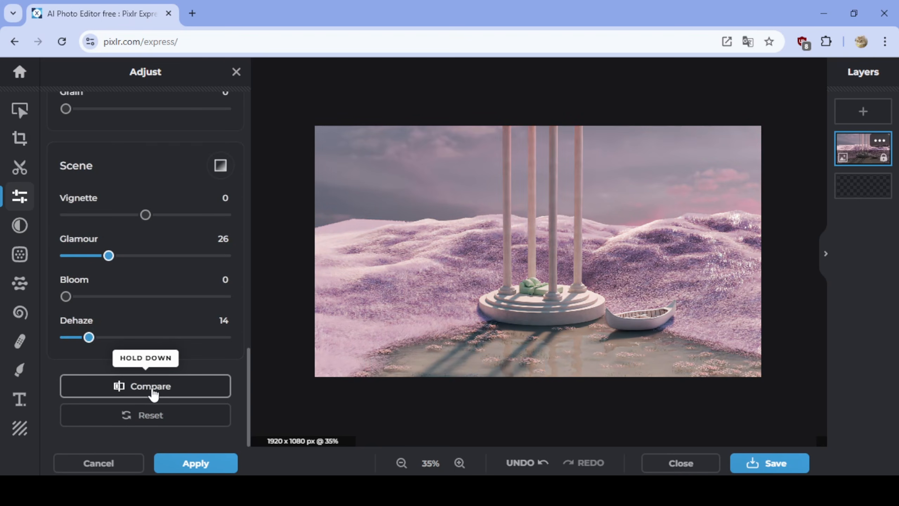